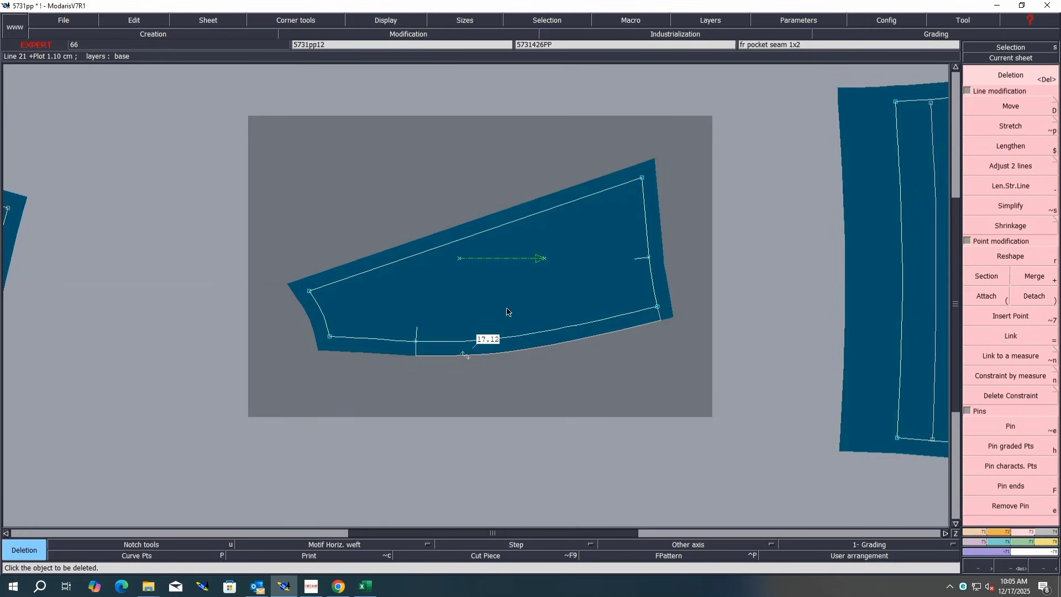
Step: Undo the deletion of the pocket's diagonal line
key("ctrl+z")
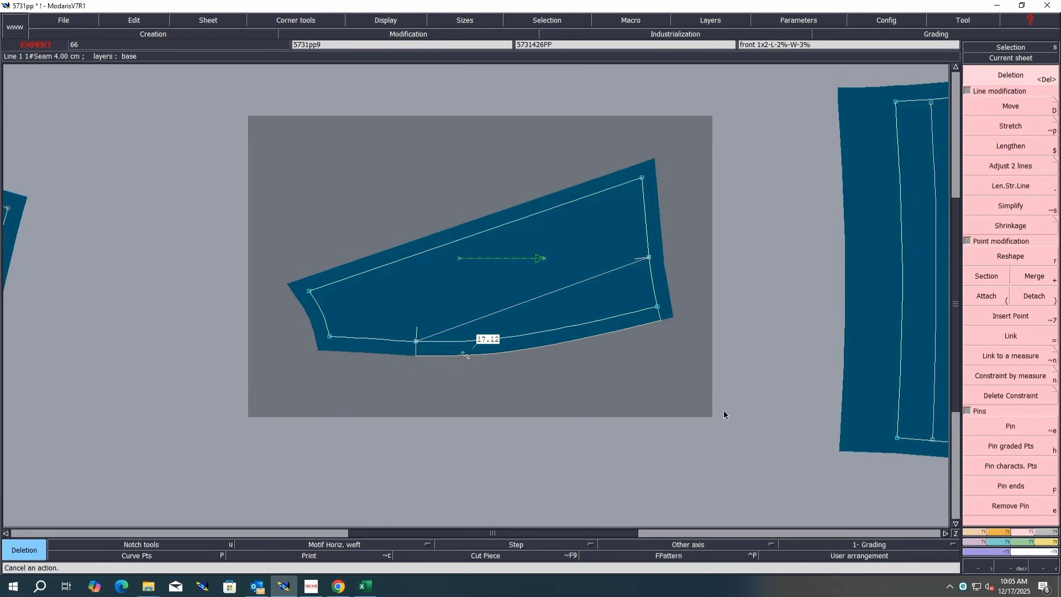
Step: Add a point on the back piece's hem and constrain its position to the pocket's 17.12 cm measure
key("j")
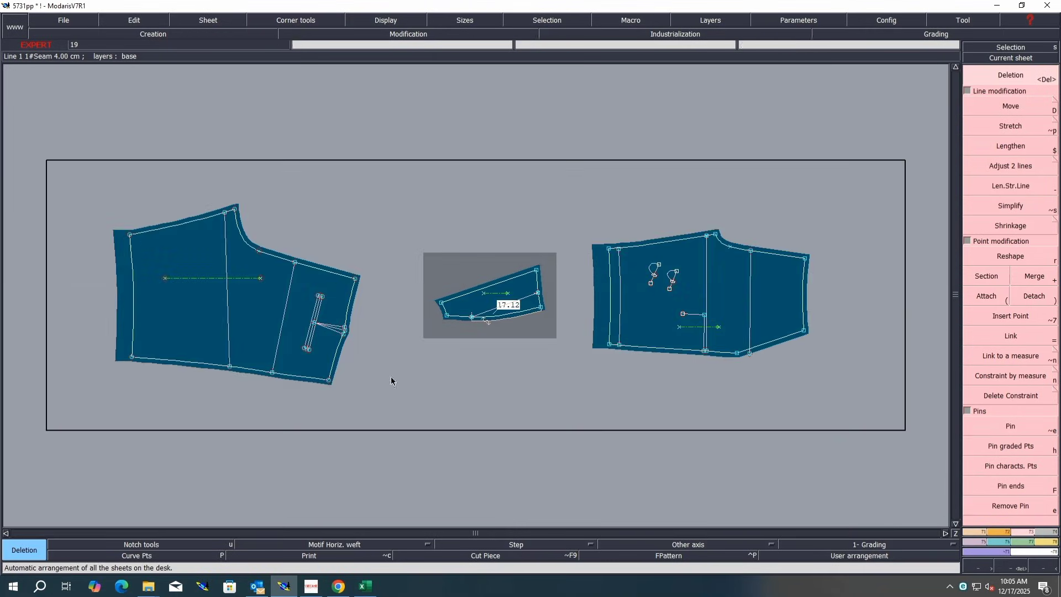
left_click(976, 531)
left_click(1033, 111)
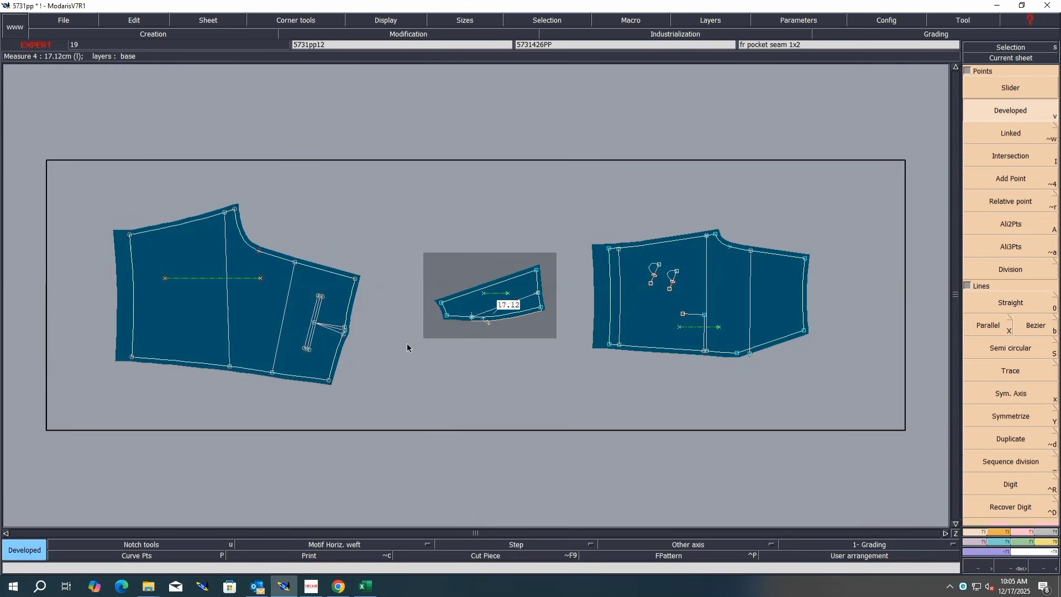
left_click(316, 381)
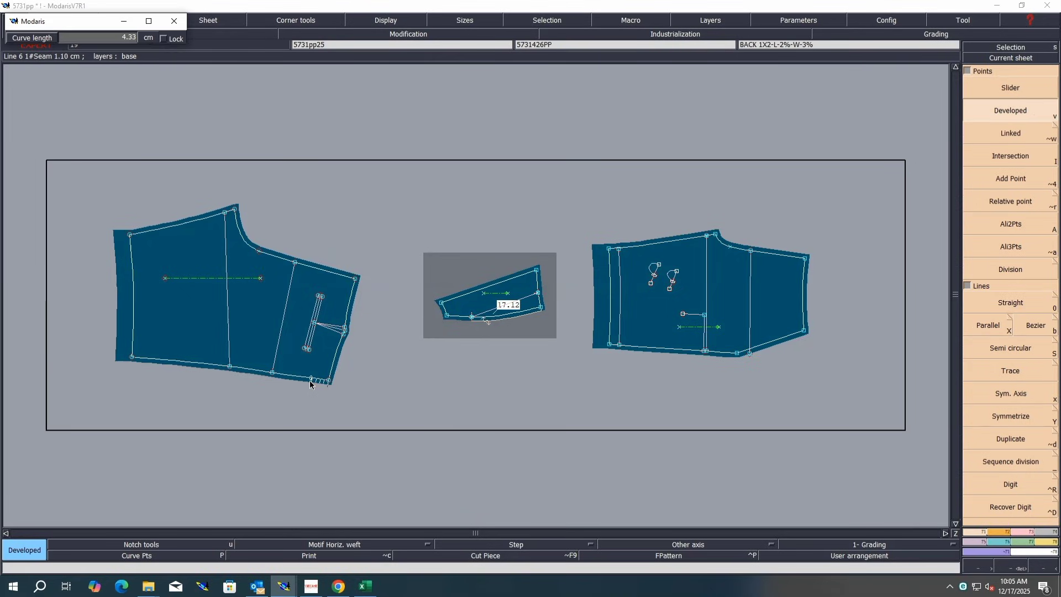
left_click(310, 381)
key("n")
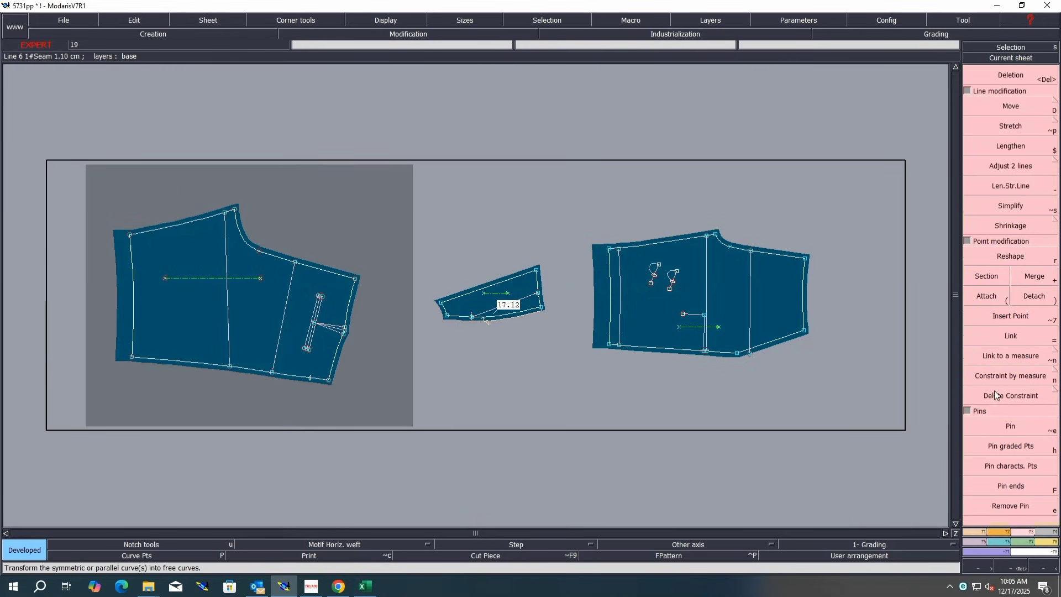
left_click(310, 378)
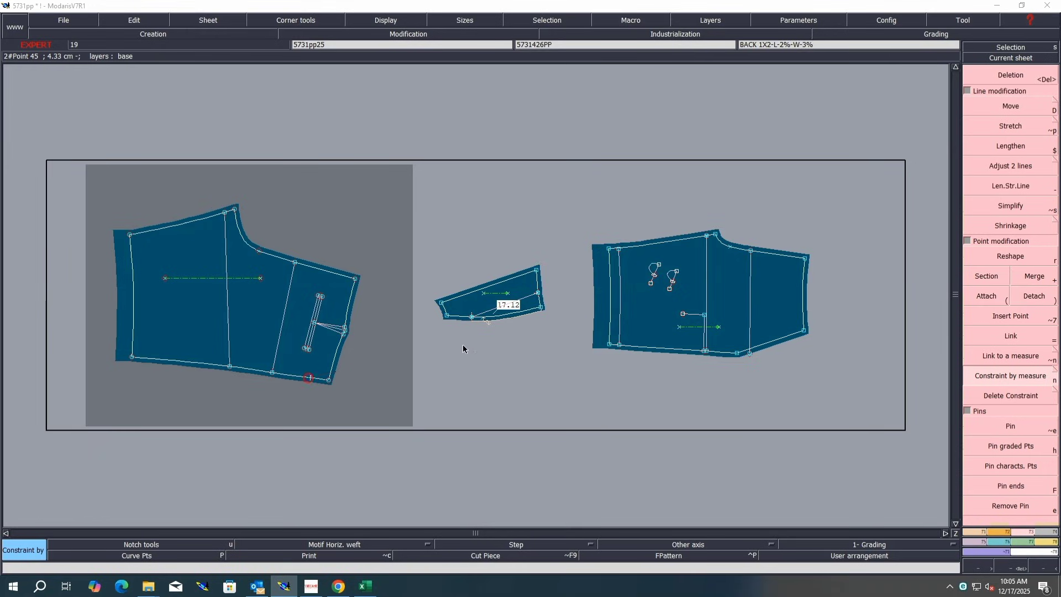
left_click(491, 319)
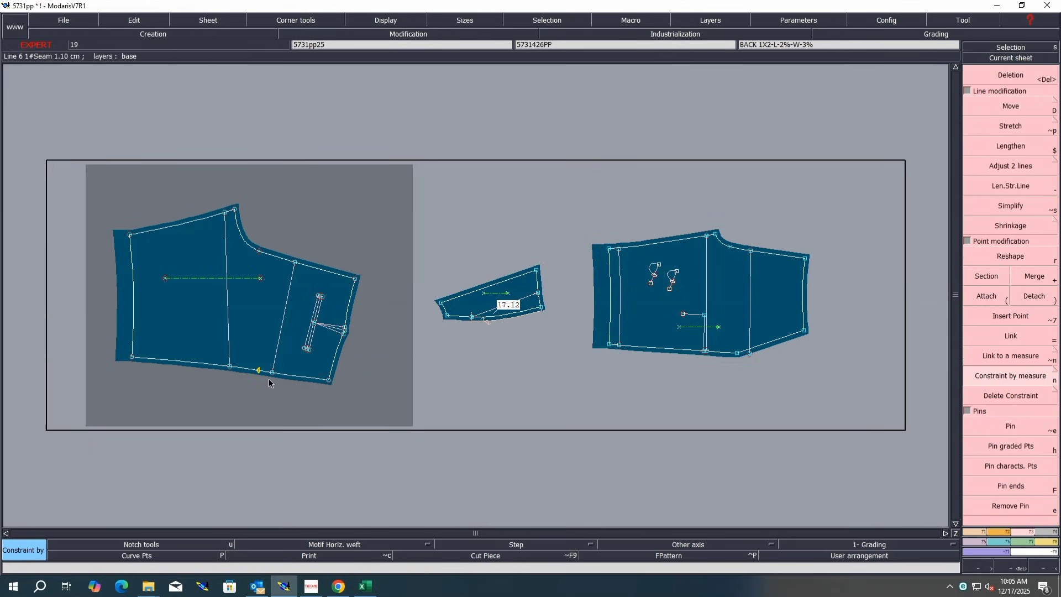
key("Return")
Step: Place a notch on the constrained point along the back piece's hem
left_click_drag(314, 362, 164, 407)
key("Home")
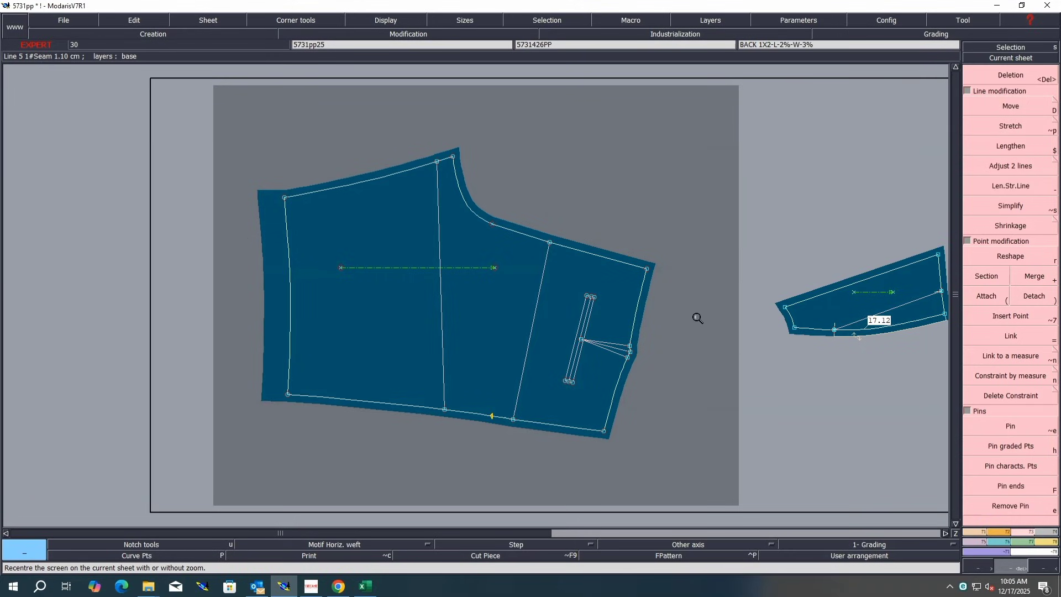
left_click_drag(698, 319, 358, 456)
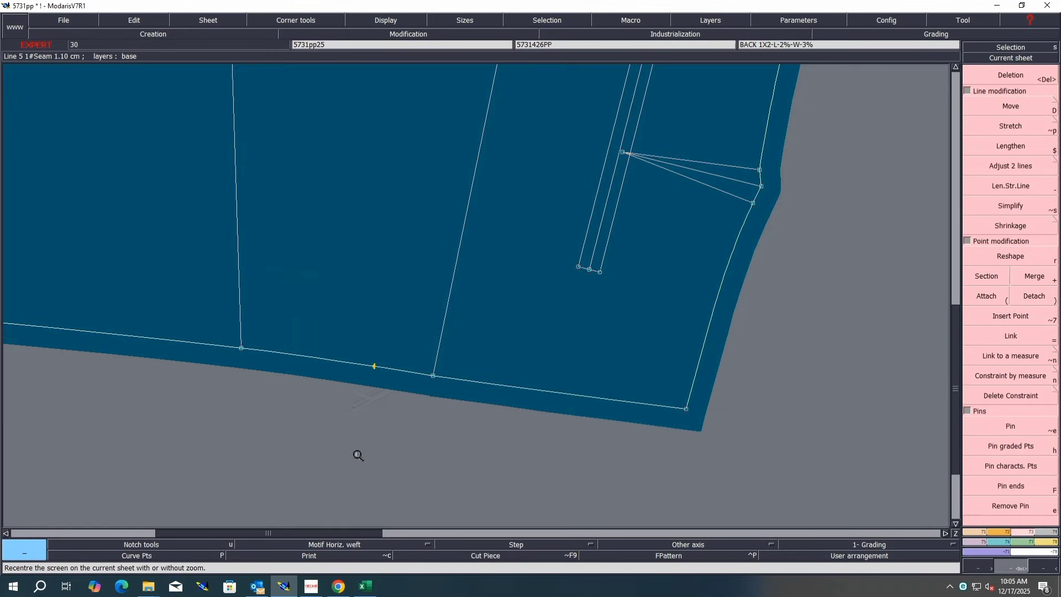
left_click(997, 534)
left_click(1006, 90)
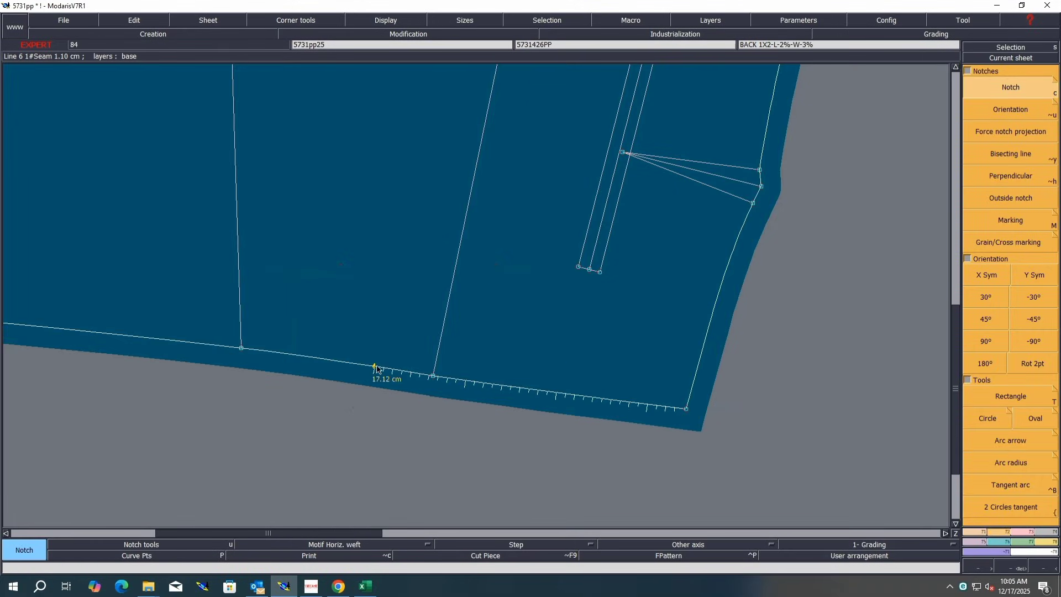
left_click(376, 366)
Step: Marry the pocket piece onto the front piece's lower corner and pivot it about the point on its lower edge
key("j")
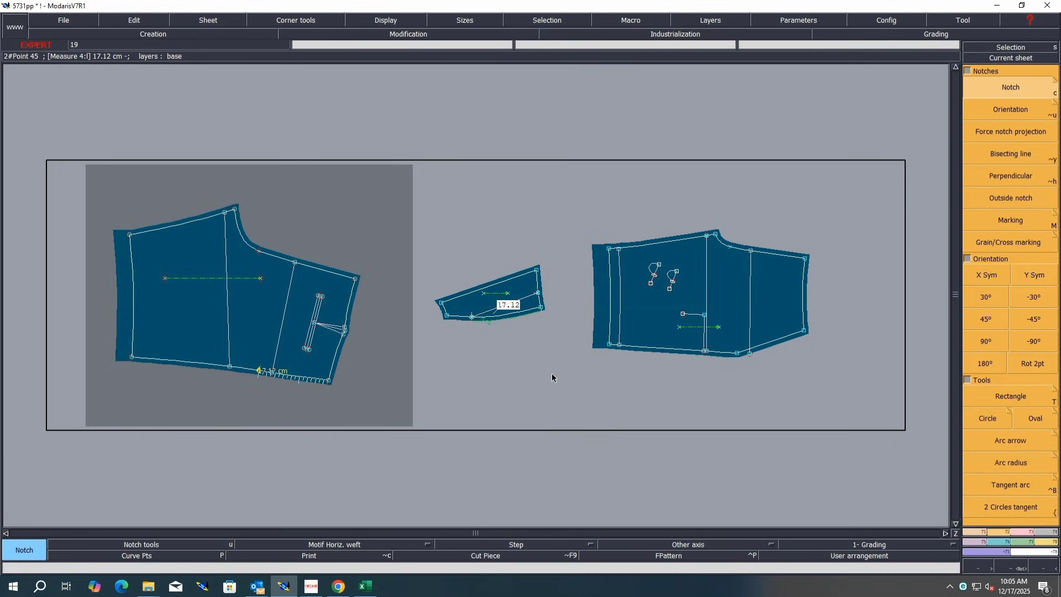
key("m")
left_click(539, 292)
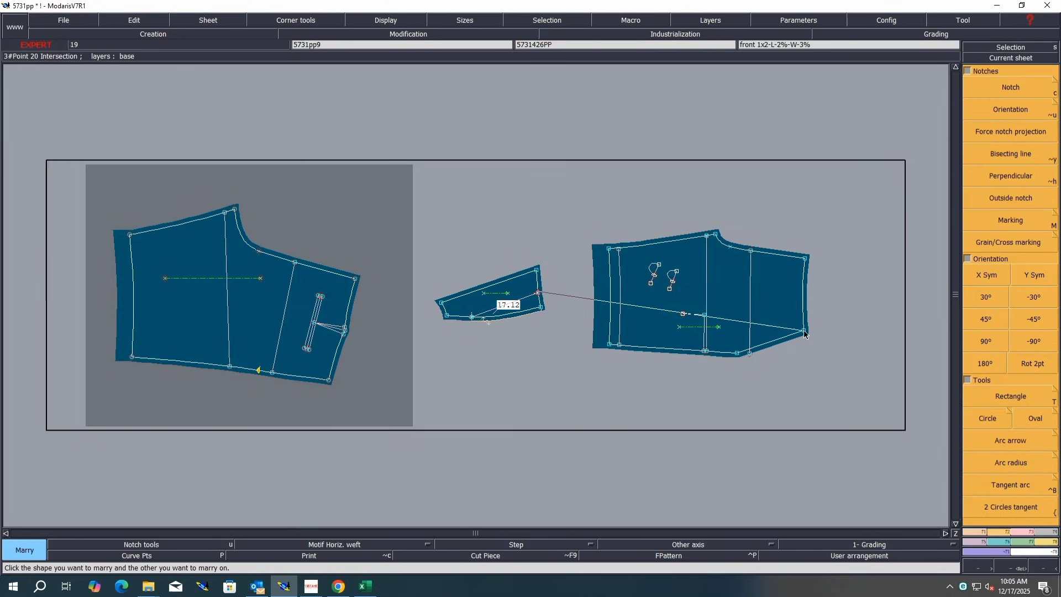
left_click(804, 331)
key("Return")
left_click_drag(870, 275, 626, 357)
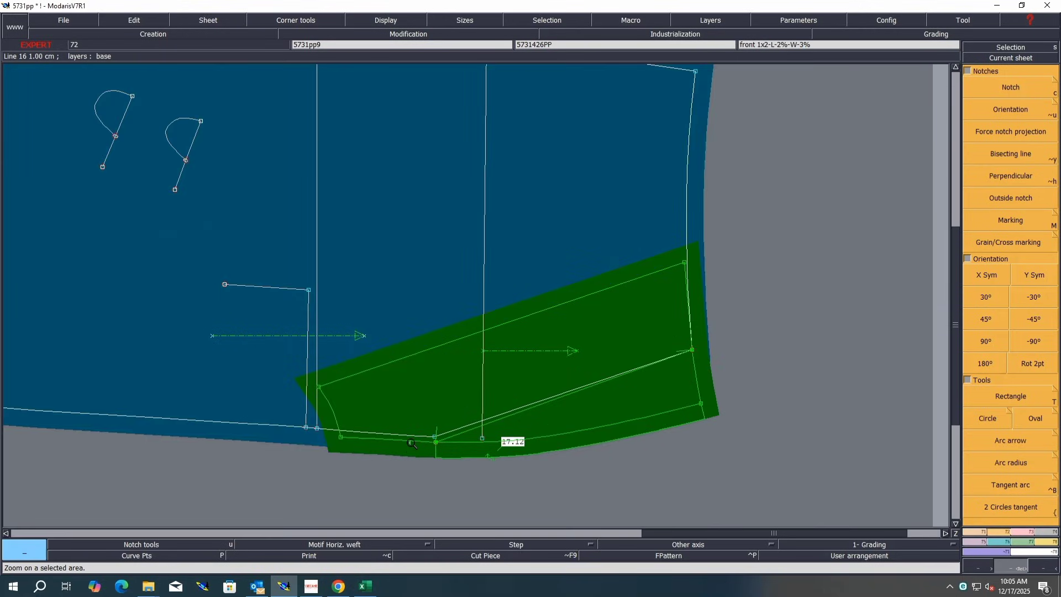
left_click(436, 441)
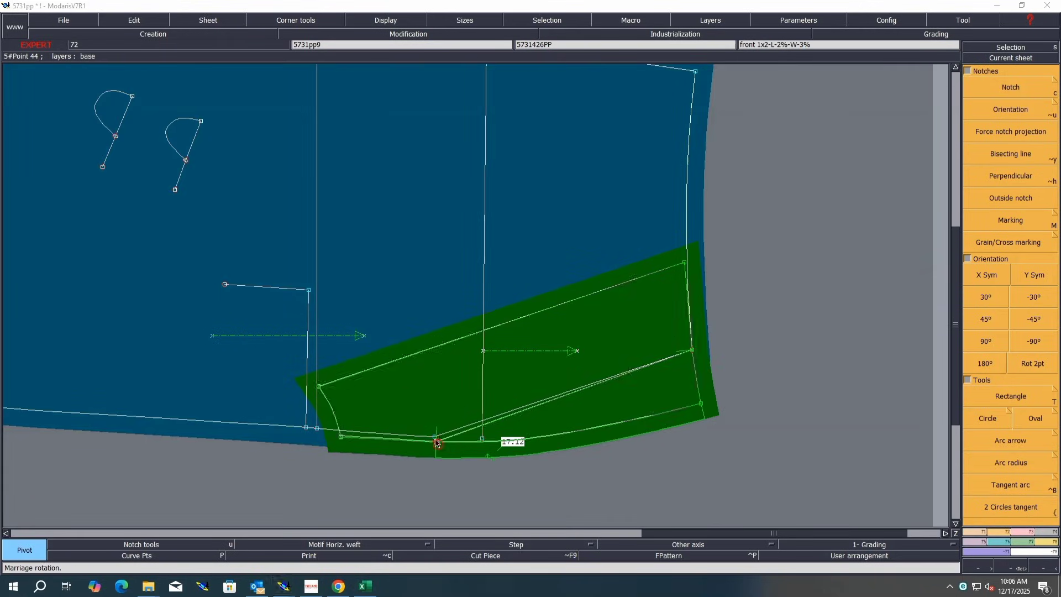
left_click(435, 436)
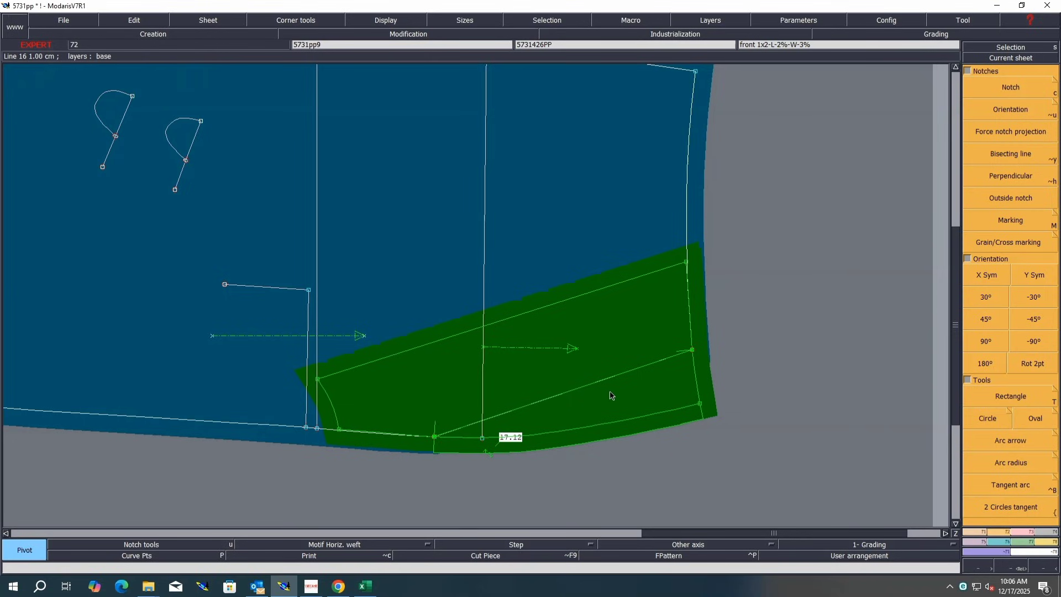
key("Return")
Step: Reshape the front piece's hem curve points so the hem blends smoothly with the married pocket edge
left_click_drag(773, 298, 275, 466)
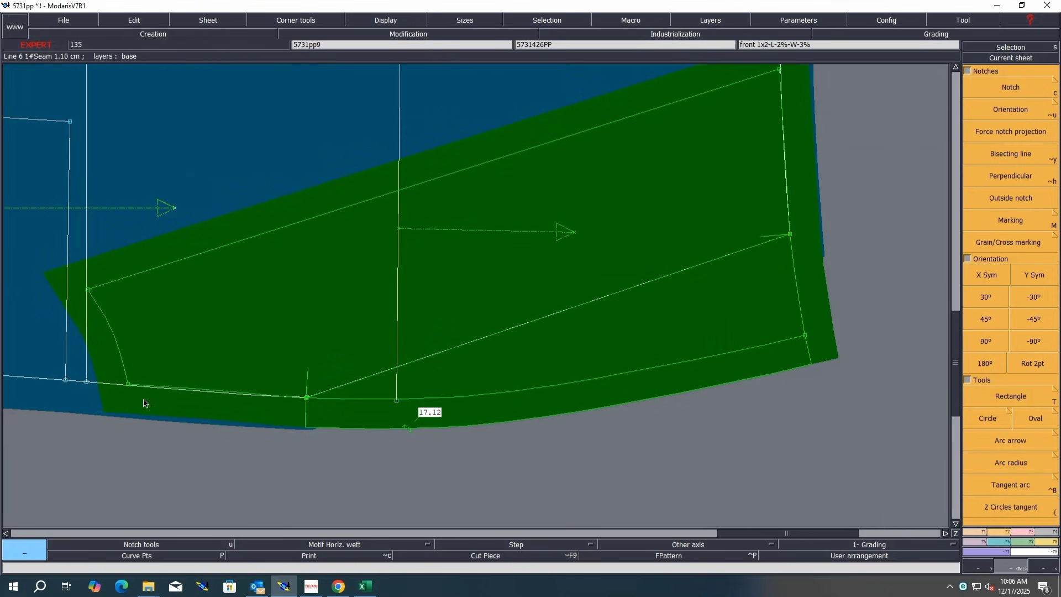
key("r")
key("Return")
left_click_drag(689, 259, 52, 459)
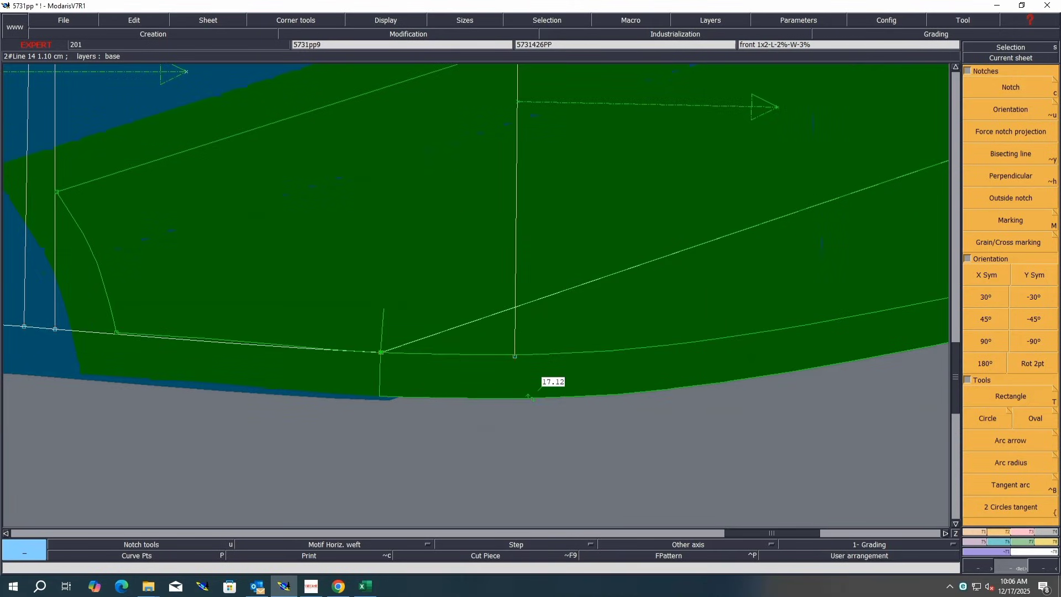
left_click(1024, 535)
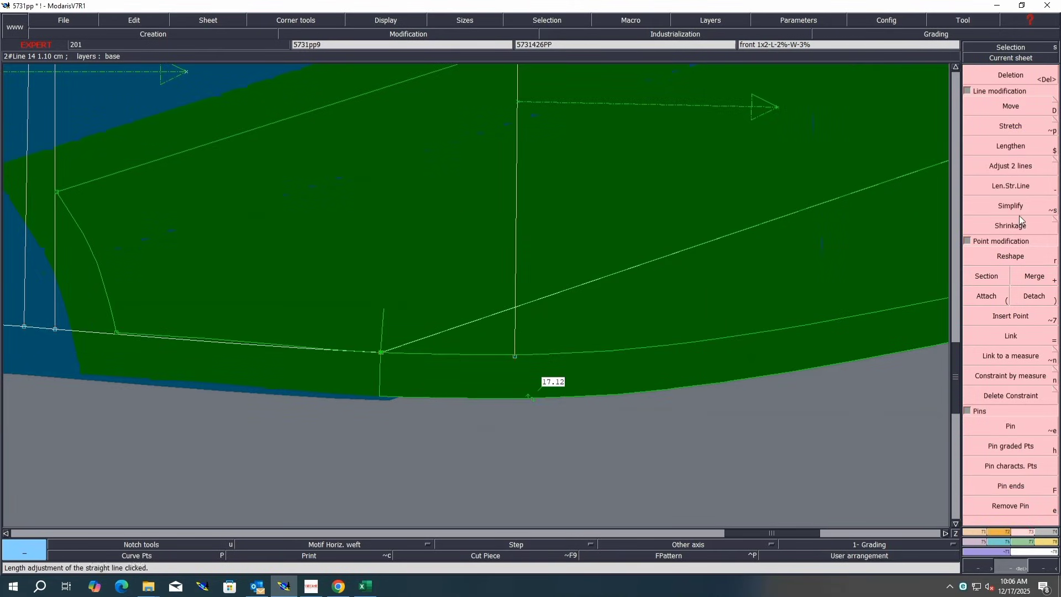
left_click(1011, 256)
key("p")
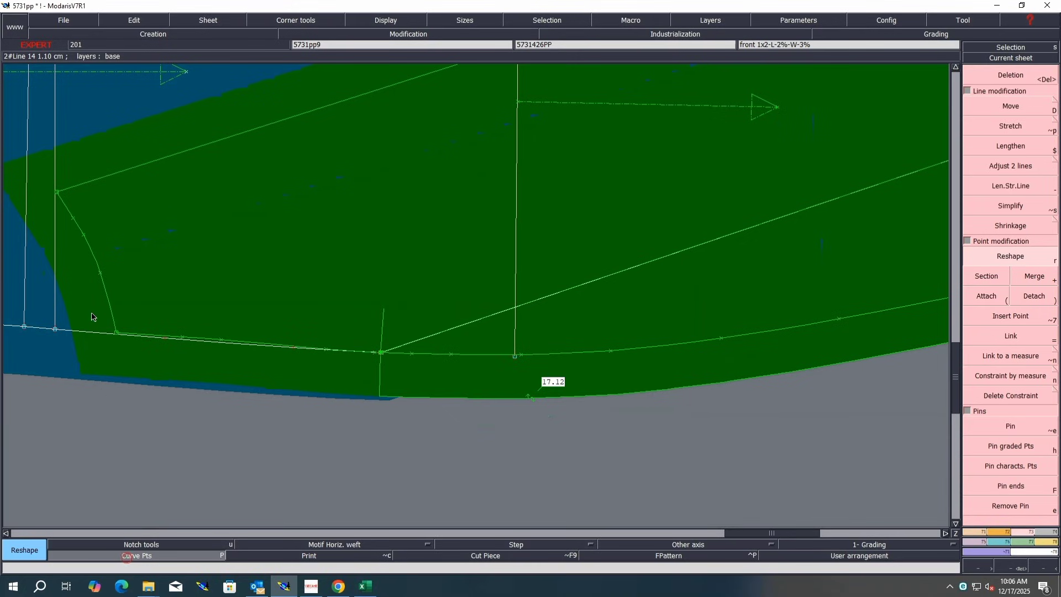
left_click(116, 333)
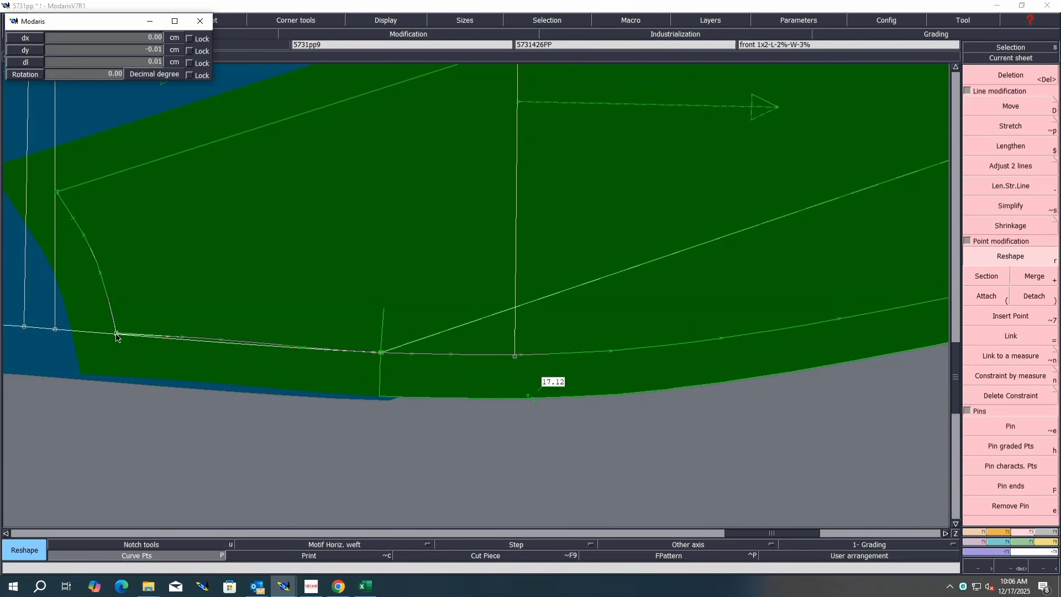
left_click(117, 334)
left_click(182, 340)
left_click(221, 343)
left_click(222, 343)
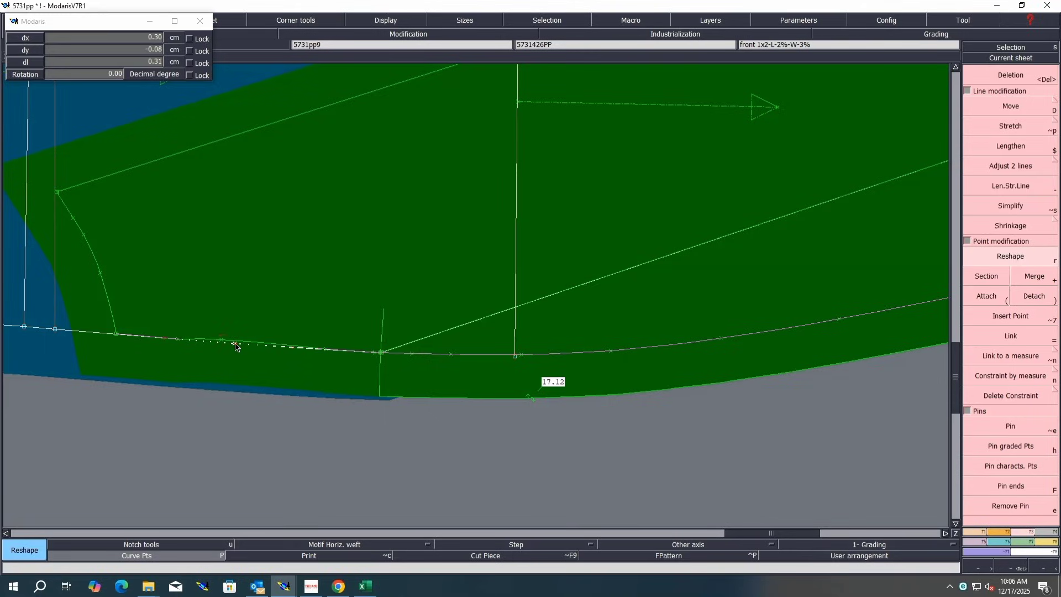
left_click(235, 344)
key("Home")
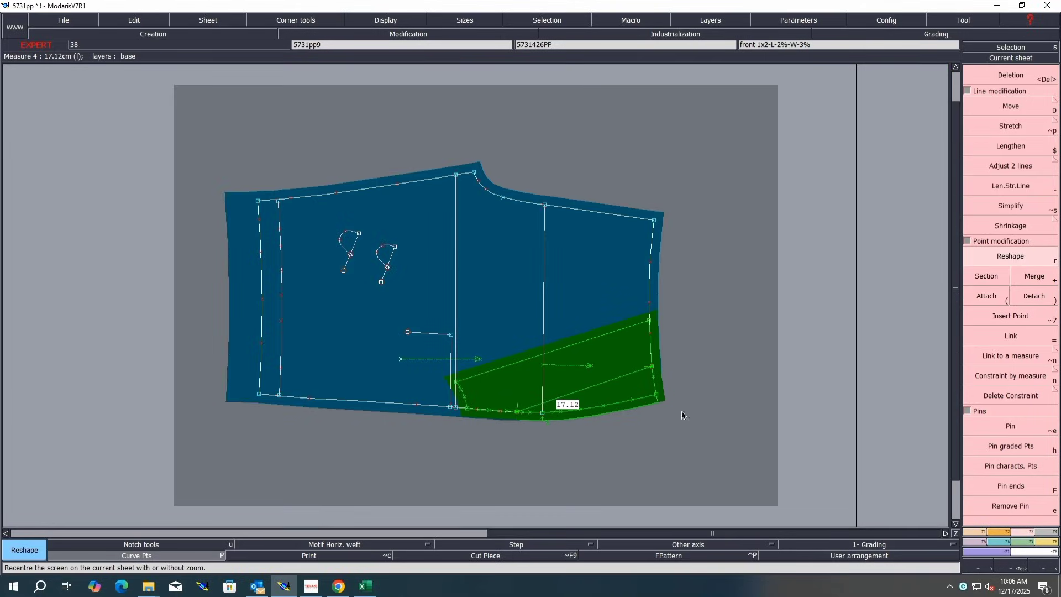
left_click(161, 555)
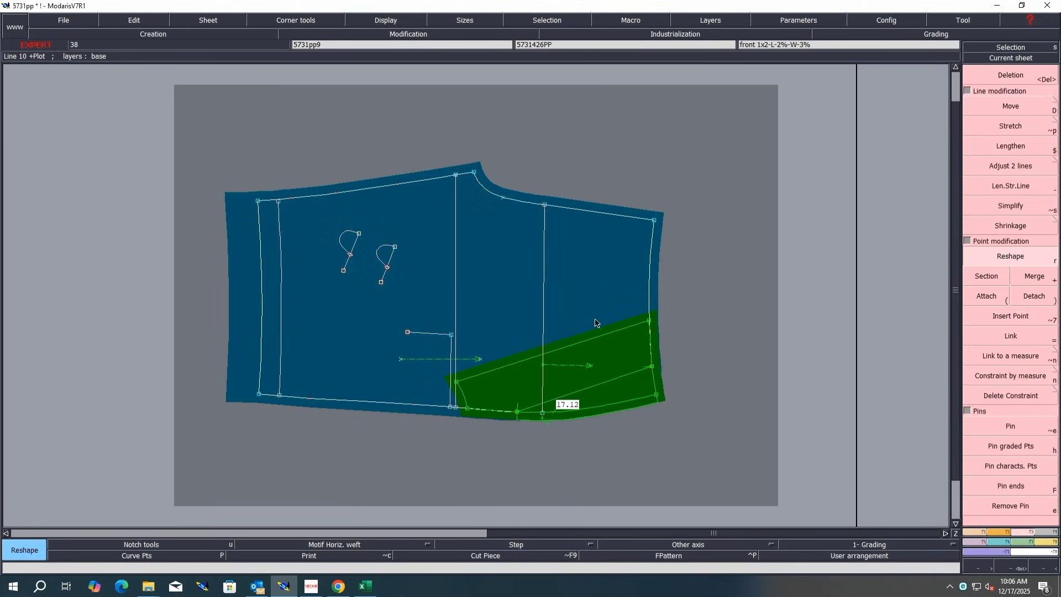
Step: Select the curved waistband sheet alongside the trouser pieces and flip it horizontally with X Sym
key("End")
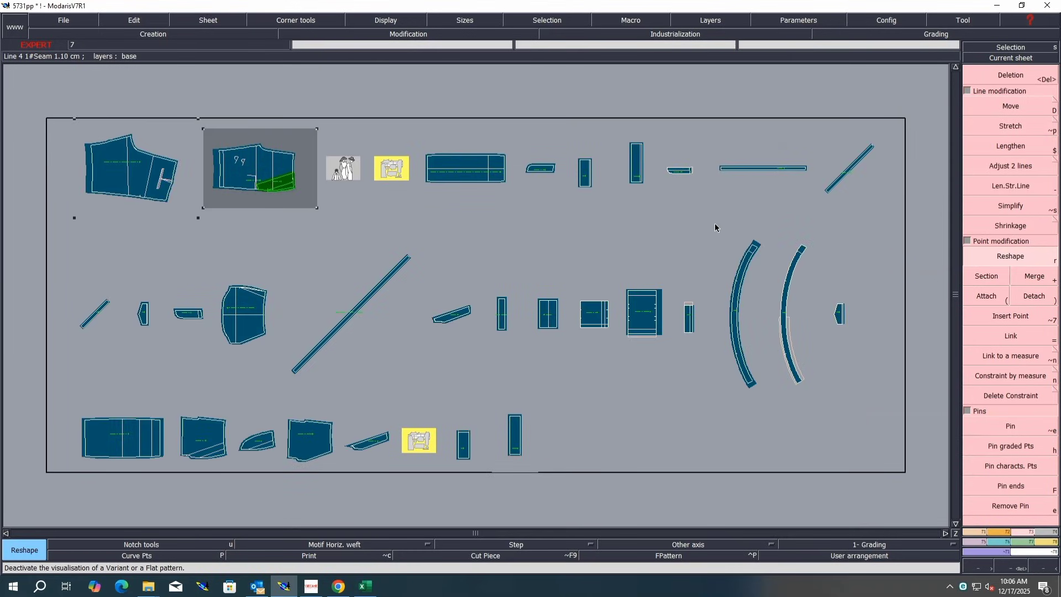
key("s")
left_click(728, 379)
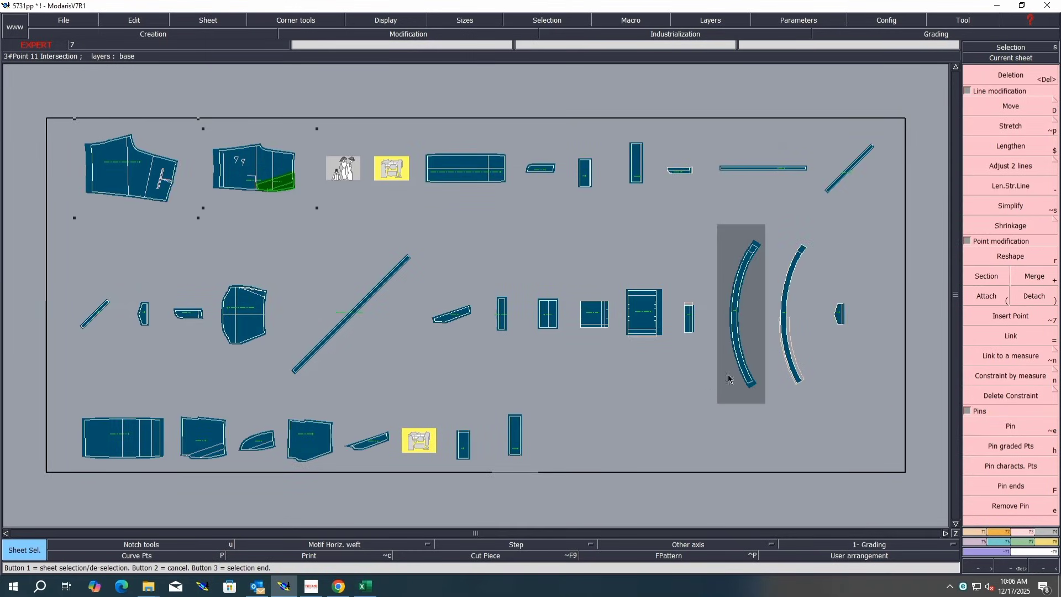
right_click(744, 343)
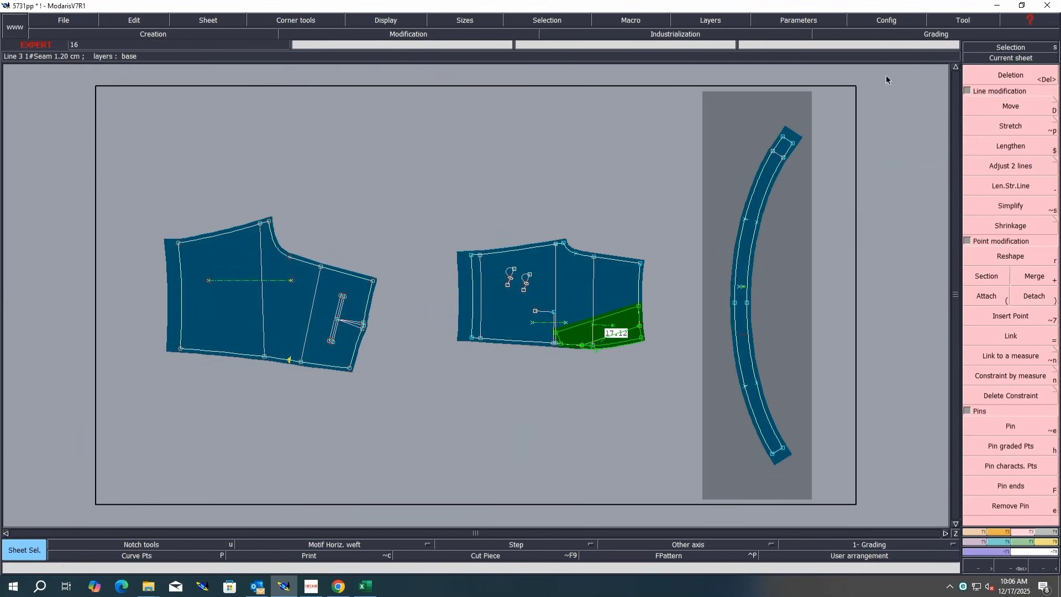
left_click(996, 533)
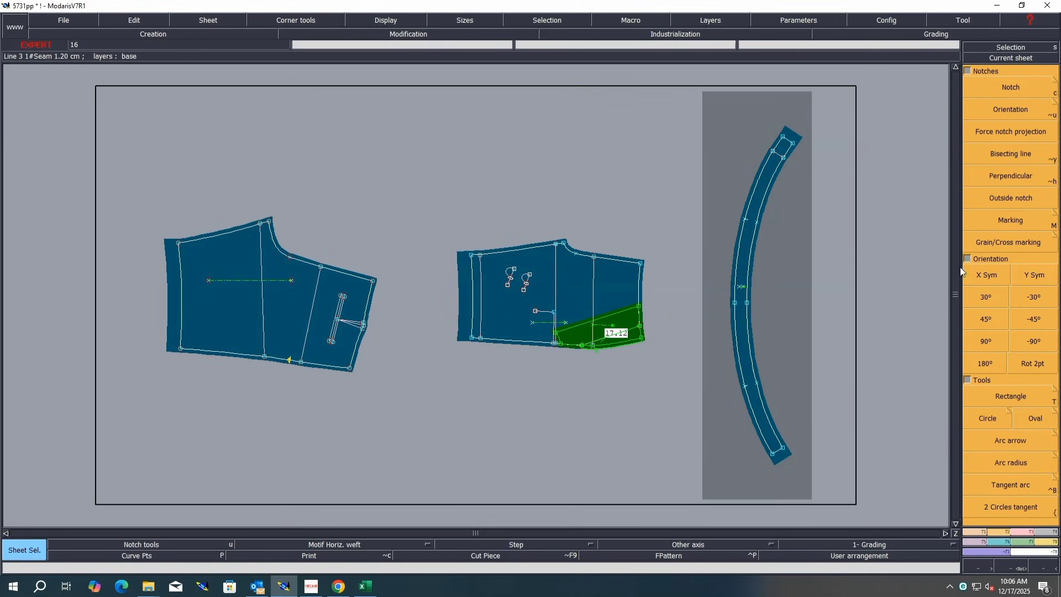
left_click(974, 274)
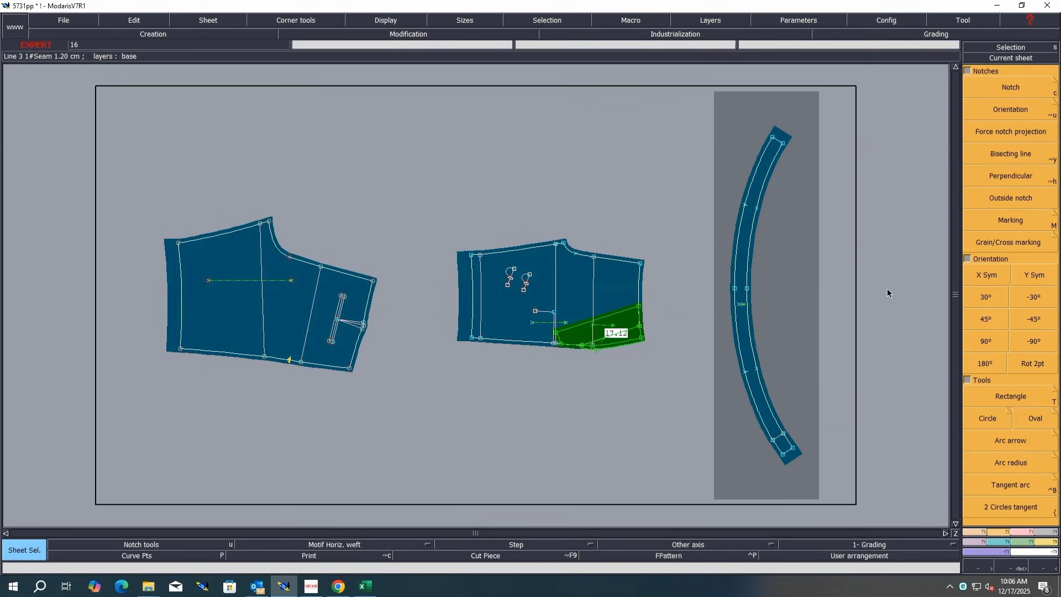
Step: Add a notch near the waistband's lower end and generate a seamed copy of the waistband beside it
left_click(1007, 84)
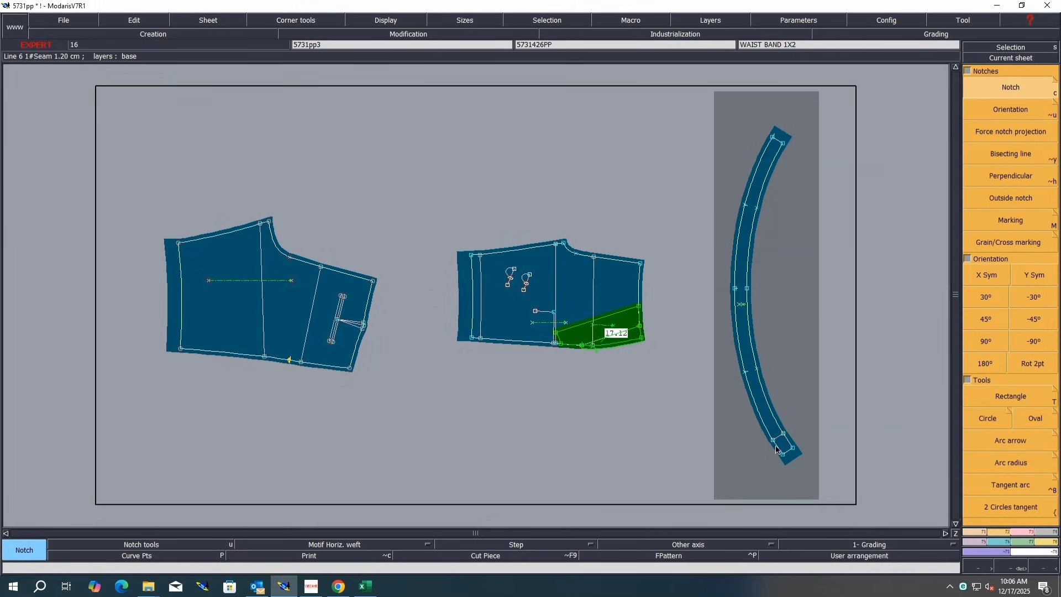
key("Delete")
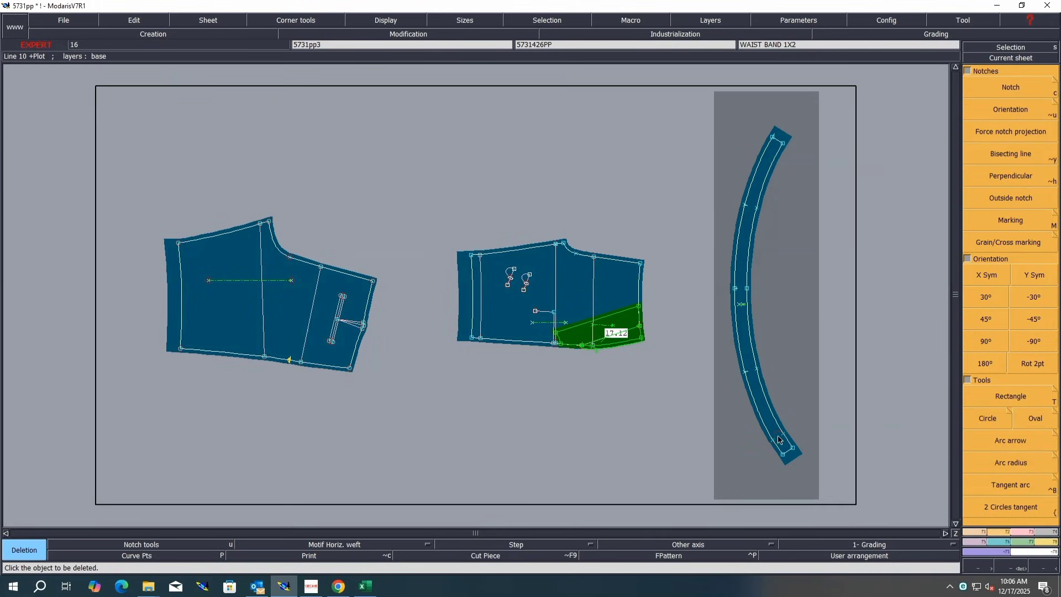
key("d")
left_click(772, 440)
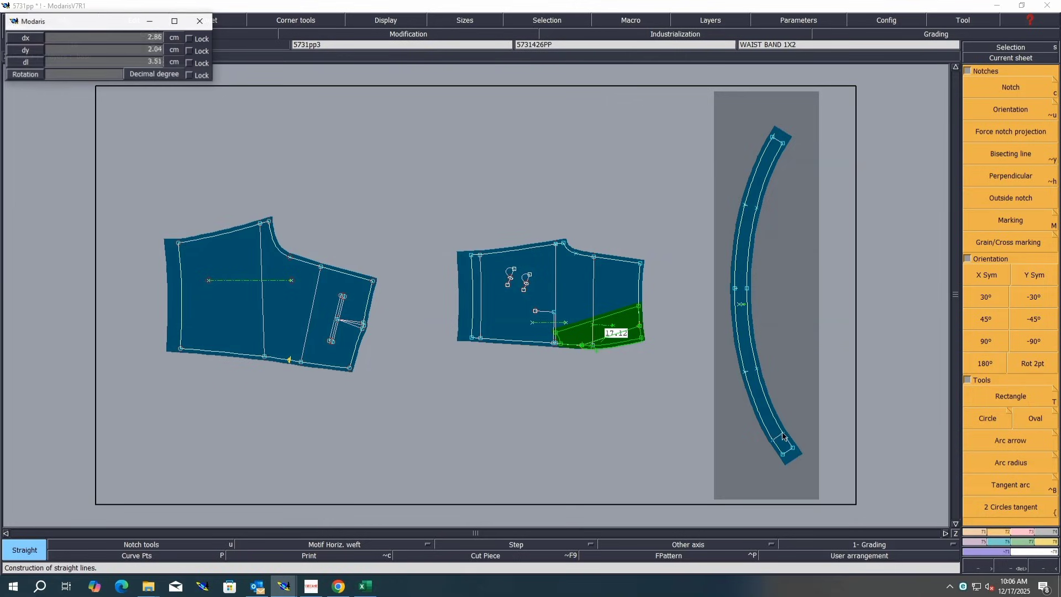
left_click(783, 434)
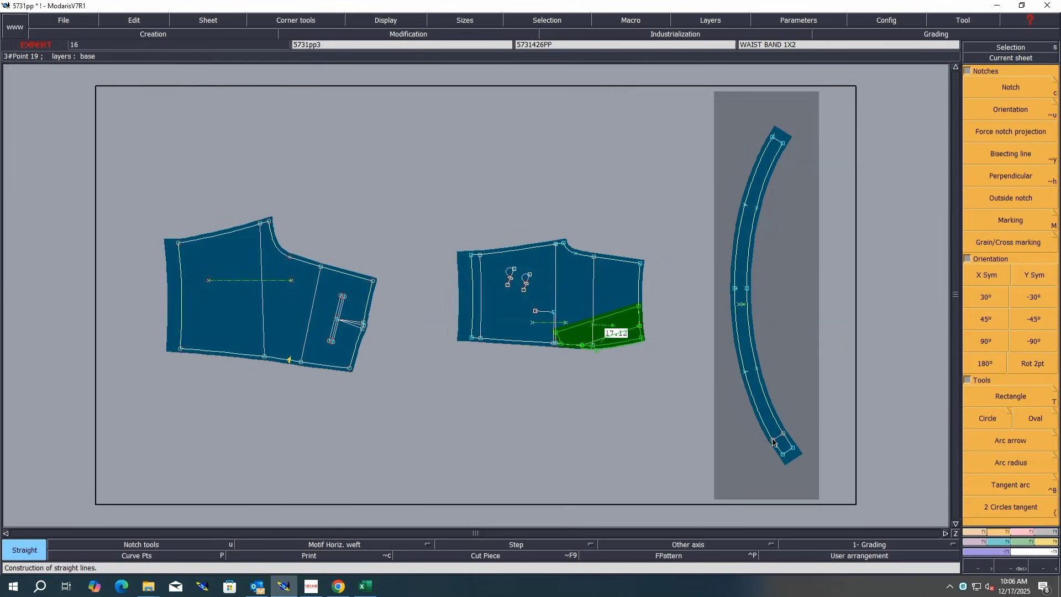
key("c")
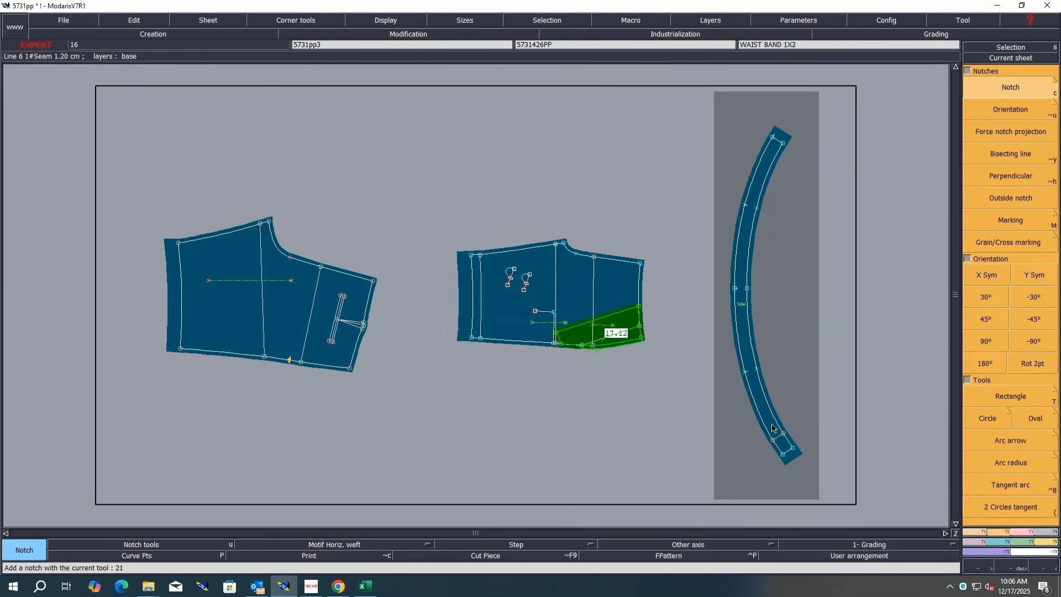
key("x")
left_click(772, 425)
right_click(772, 424)
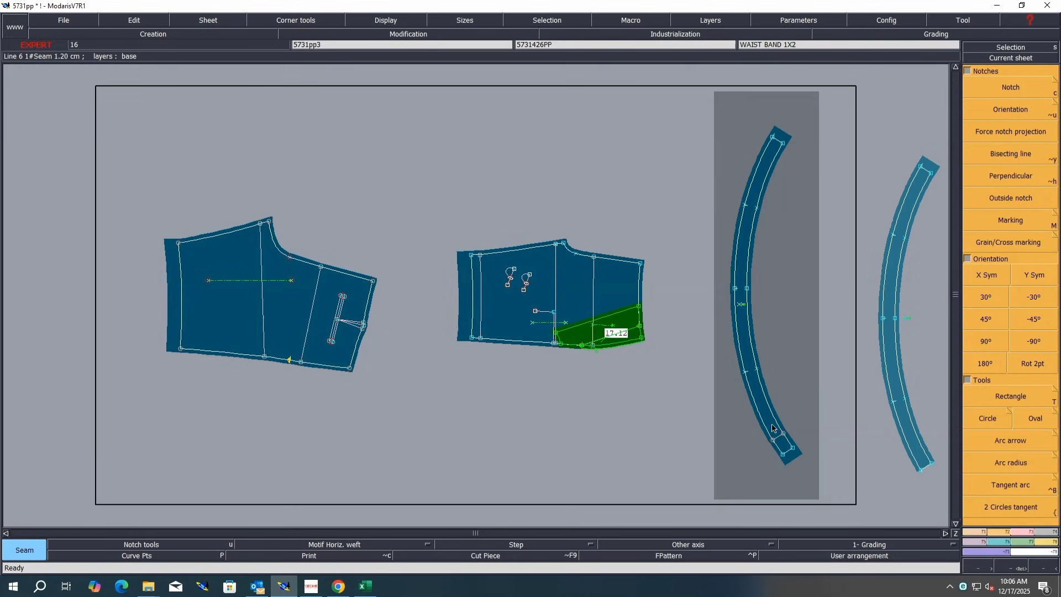
left_click(675, 34)
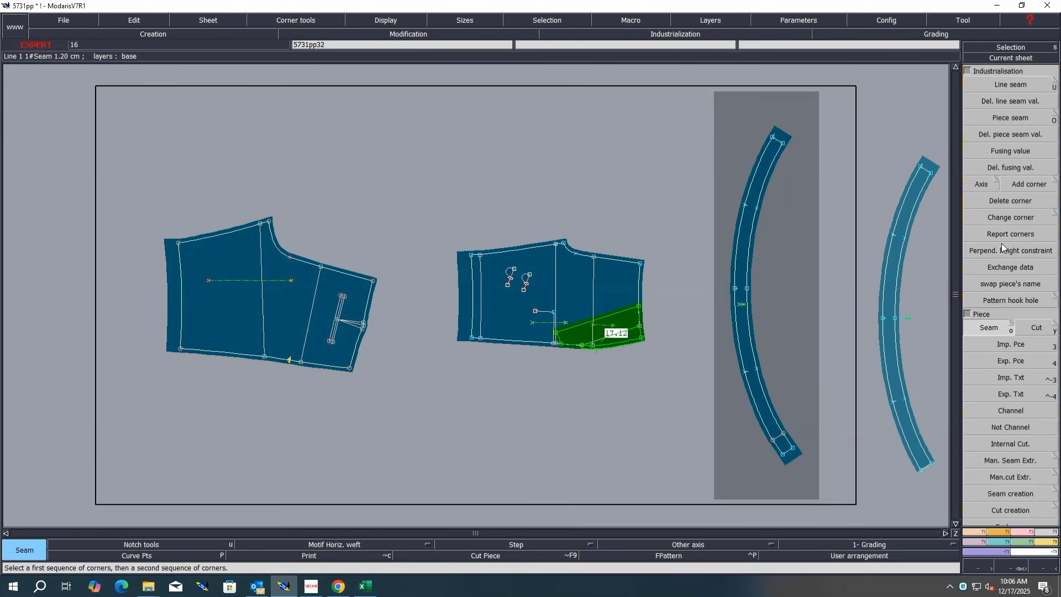
Step: Delete the original unseamed waistband sheet, keeping only its seamed copy
left_click(1004, 267)
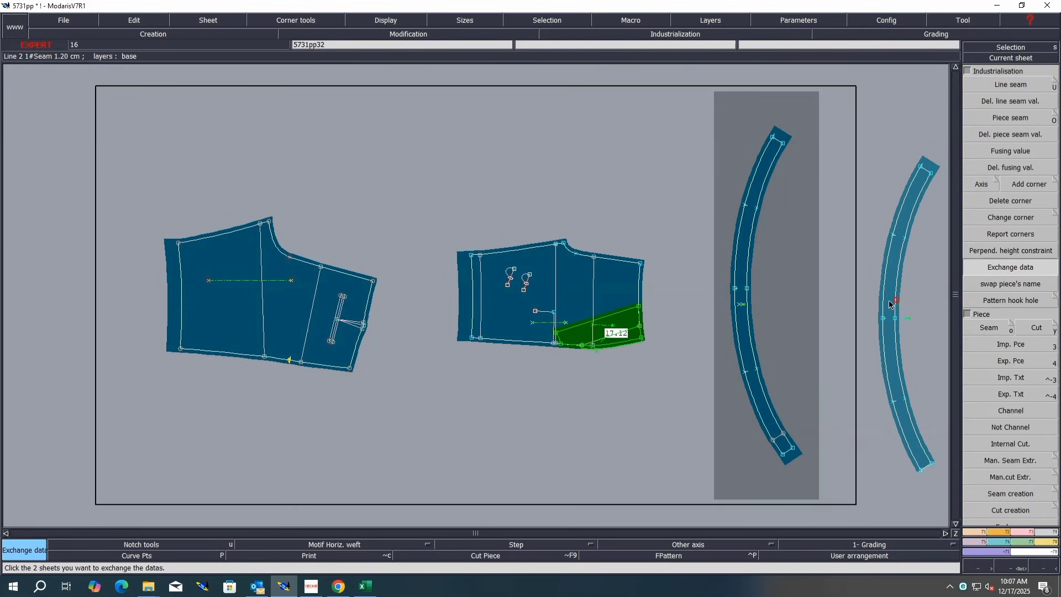
left_click(772, 320)
key("Delete")
left_click(773, 317)
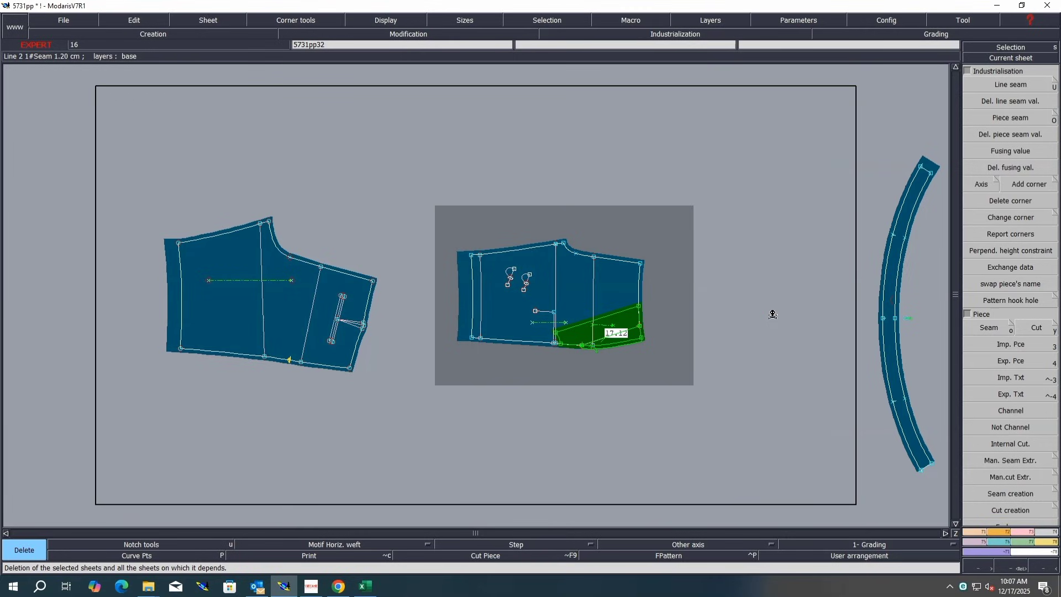
key("Delete")
key("j")
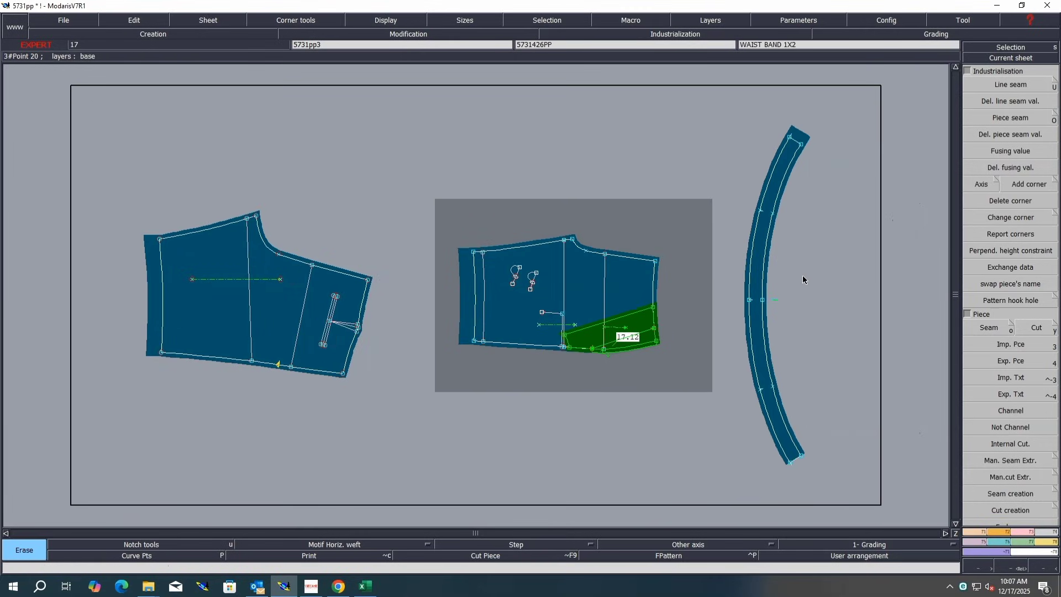
left_click(775, 299)
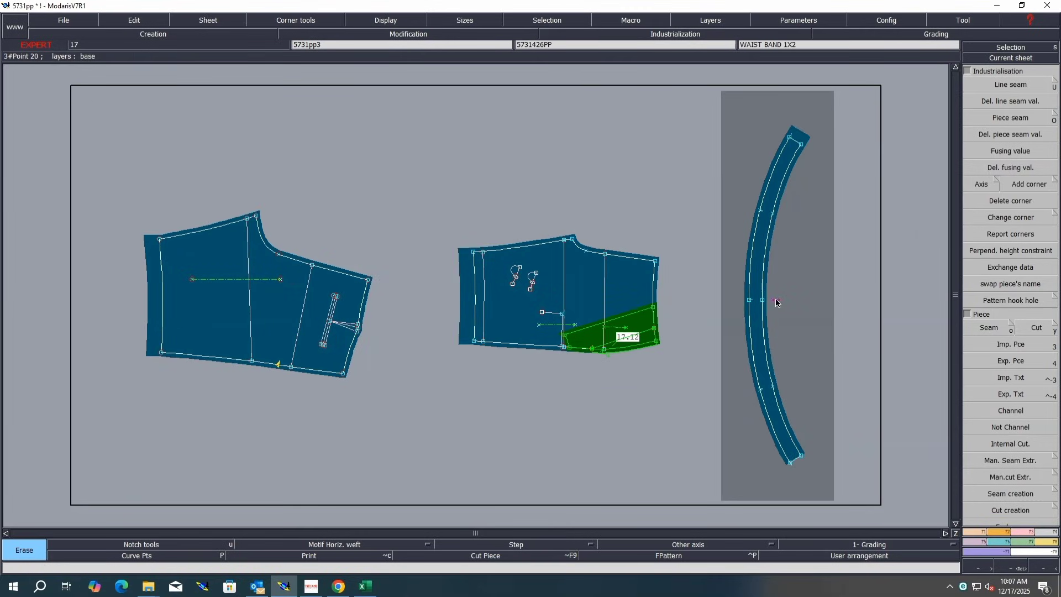
key("m")
left_click(776, 300)
left_click(756, 289)
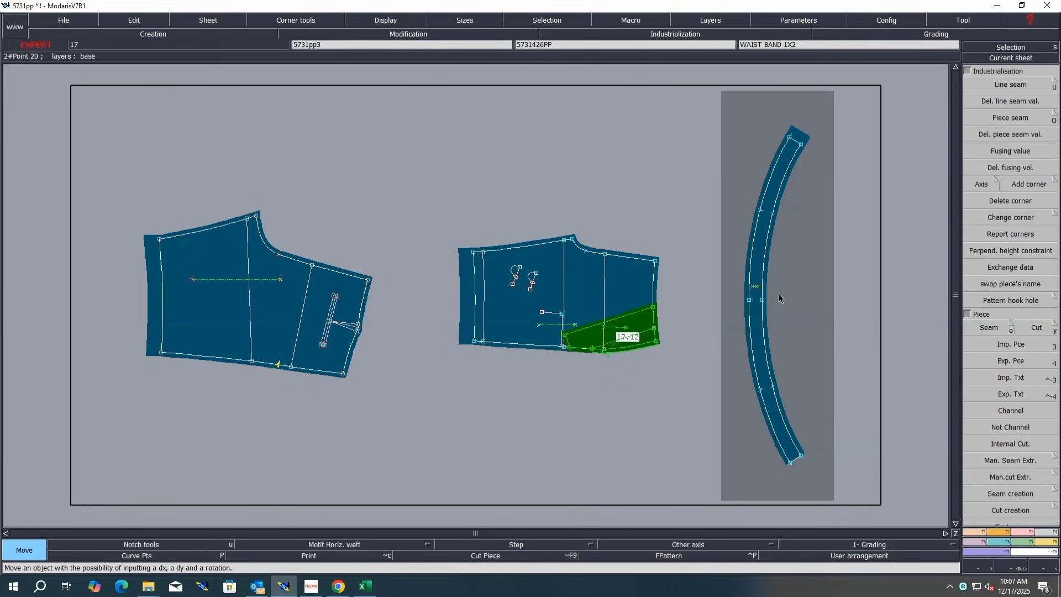
key("plus")
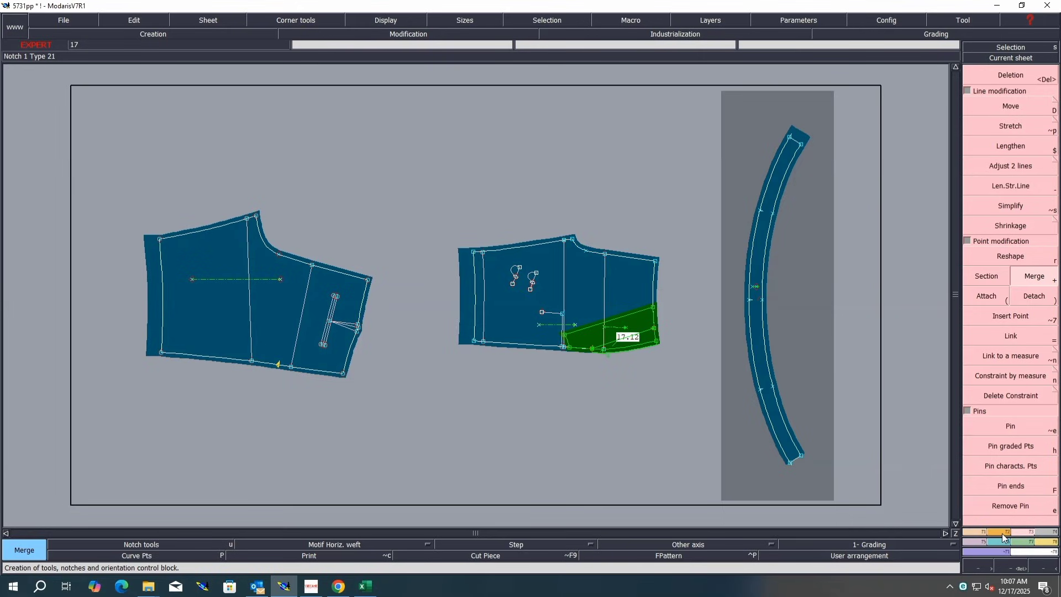
key("u")
left_click(1009, 109)
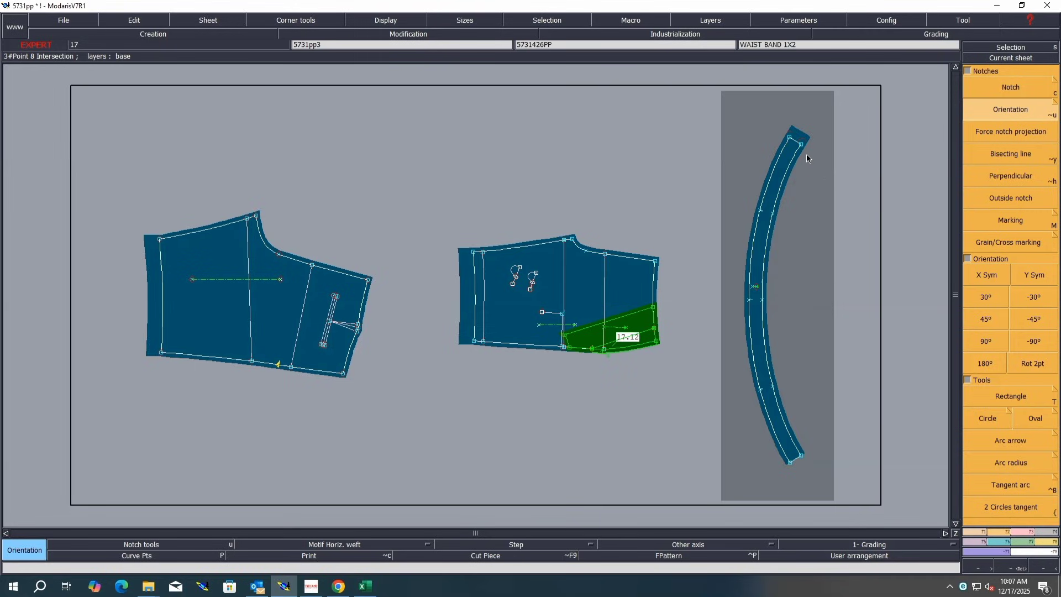
left_click(1050, 532)
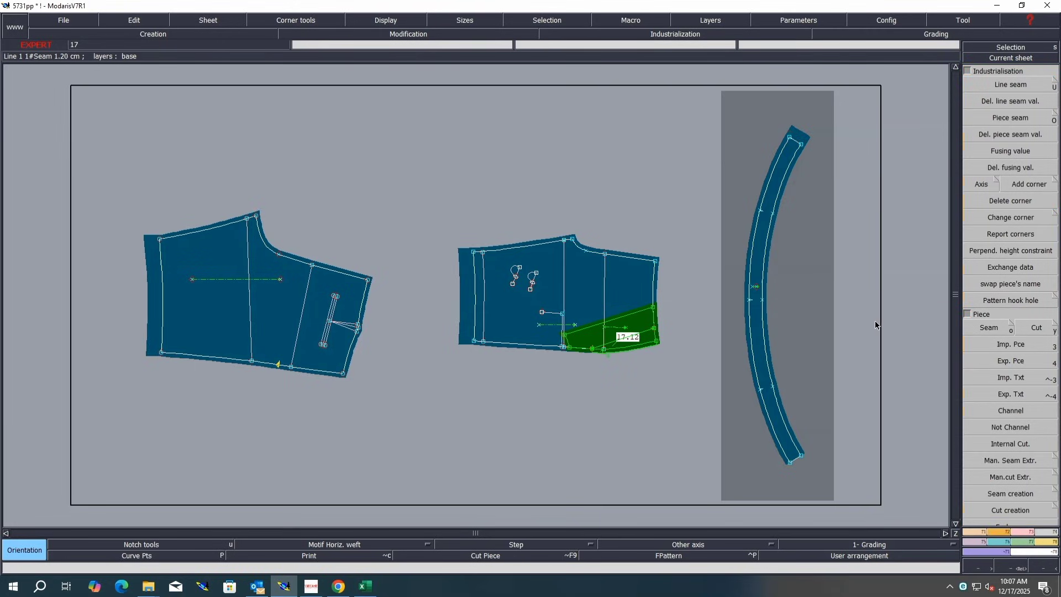
Step: Set the line seam at the waistband's upper end to 1.00 cm and at its lower end to 9 cm
key("u")
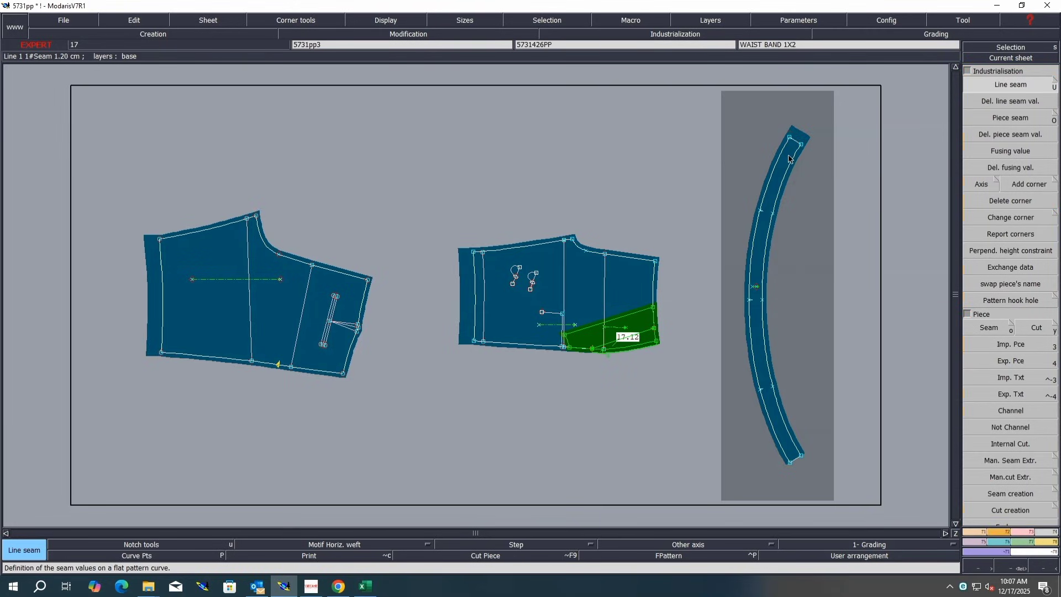
left_click(803, 128)
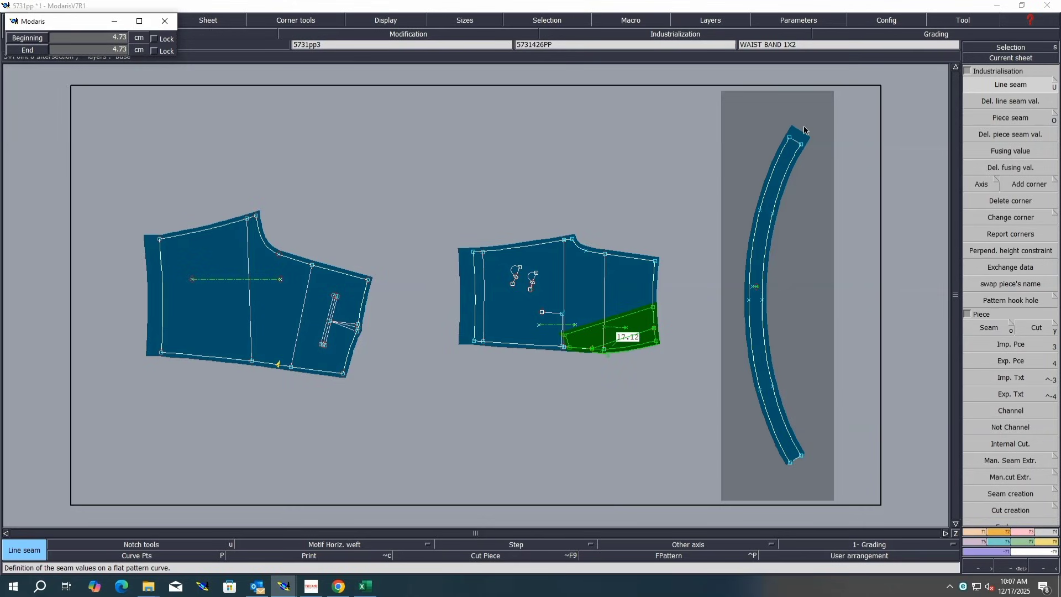
type("1.00")
key("Return")
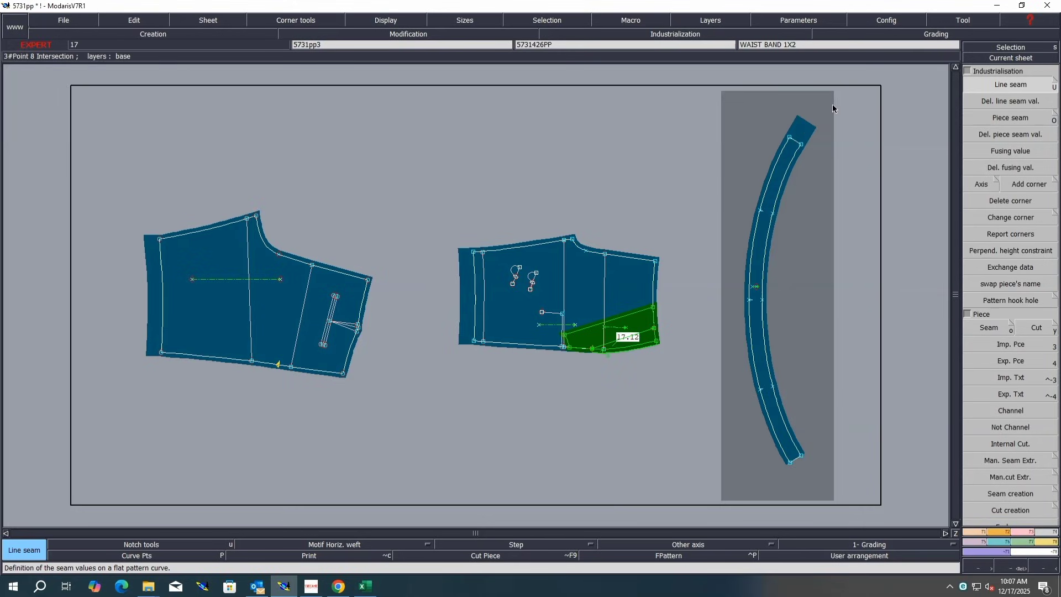
left_click(794, 452)
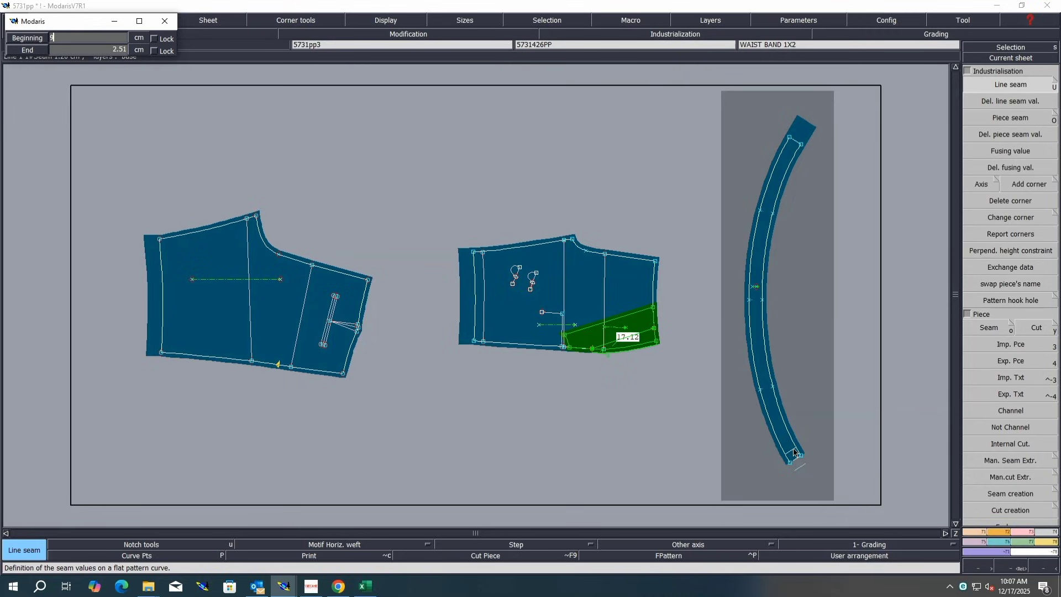
type("9")
key("Return")
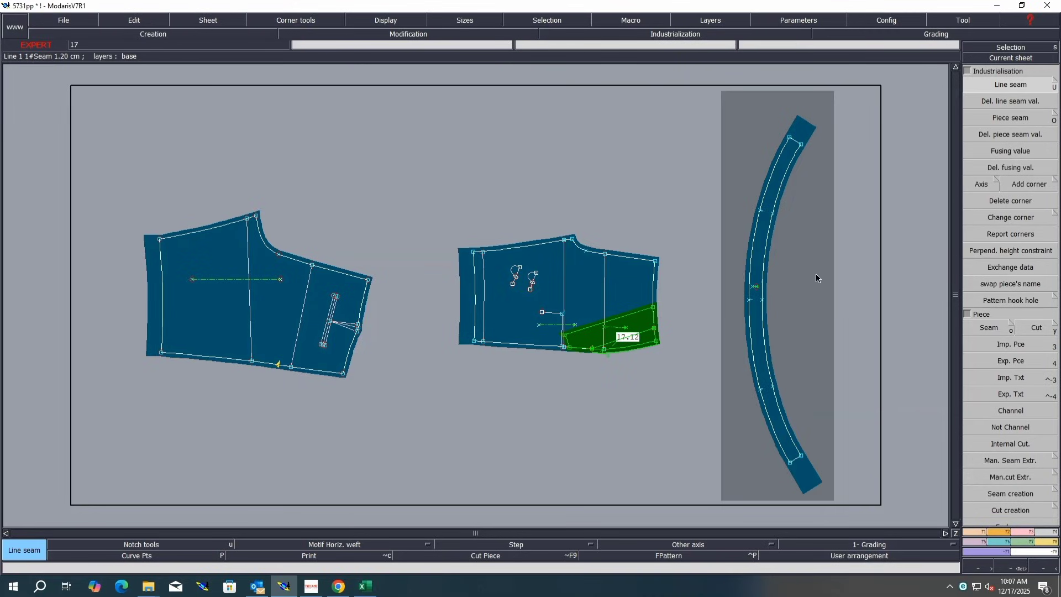
Step: Create a dynamic length measure along the waistband from its upper end to its middle
left_click(1046, 543)
key("shift+l")
left_click(802, 145)
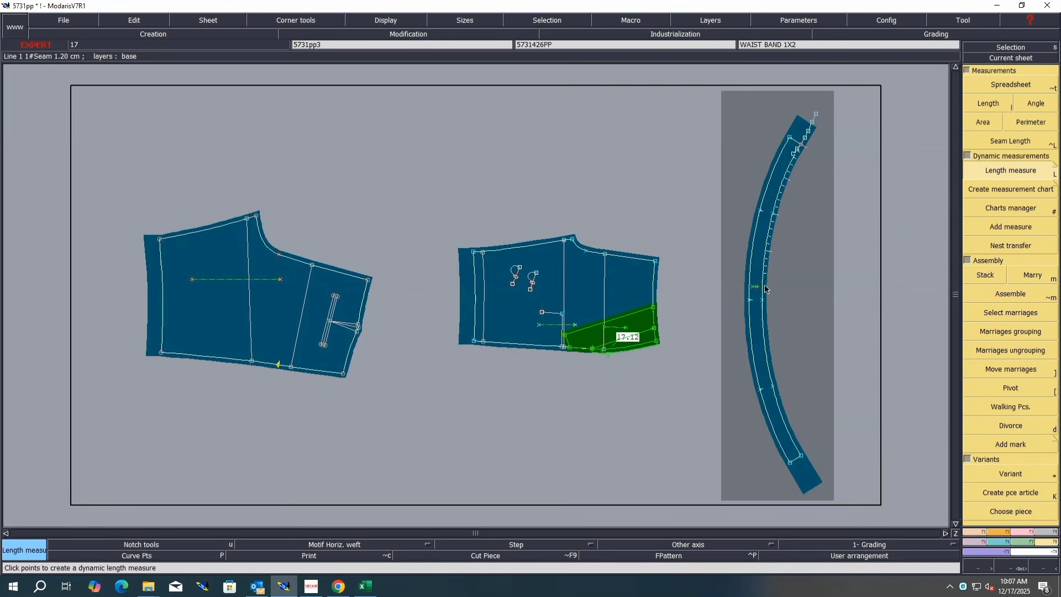
left_click(770, 304)
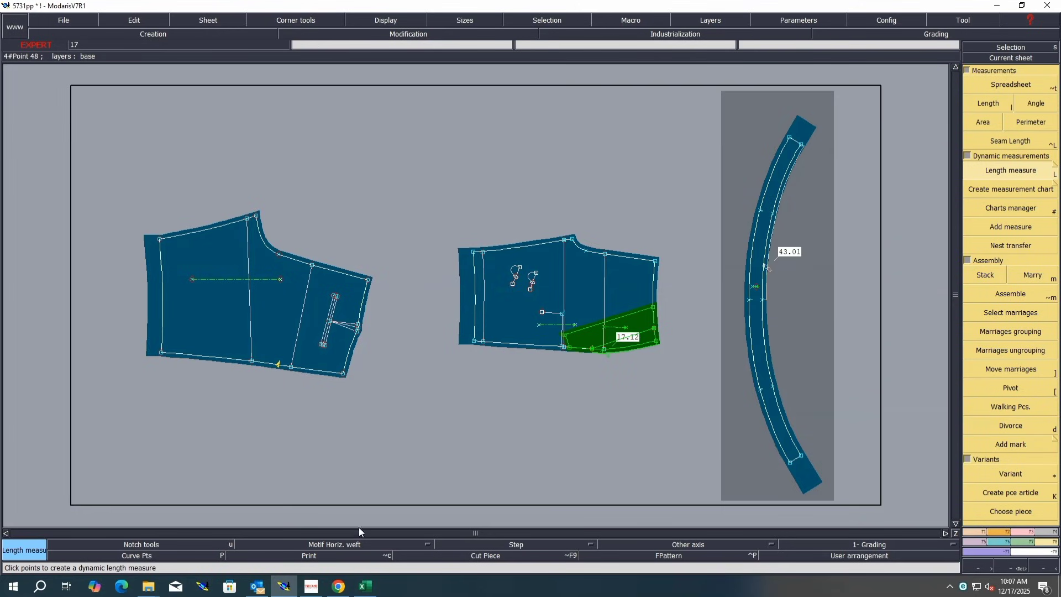
Step: Switch to the size chart spreadsheet and highlight the waist width row in yellow
left_click(365, 585)
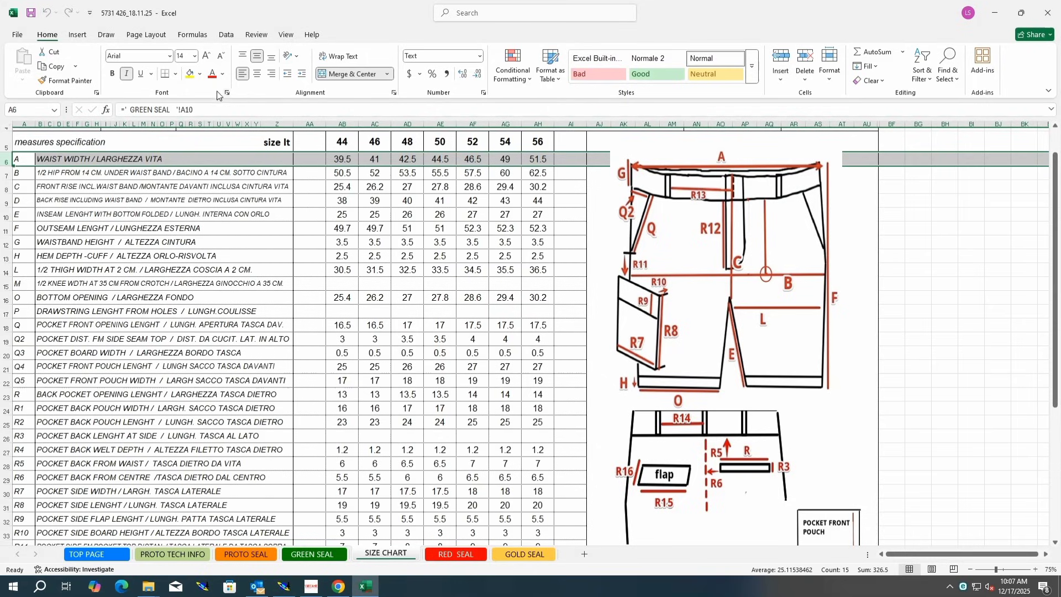
left_click(189, 74)
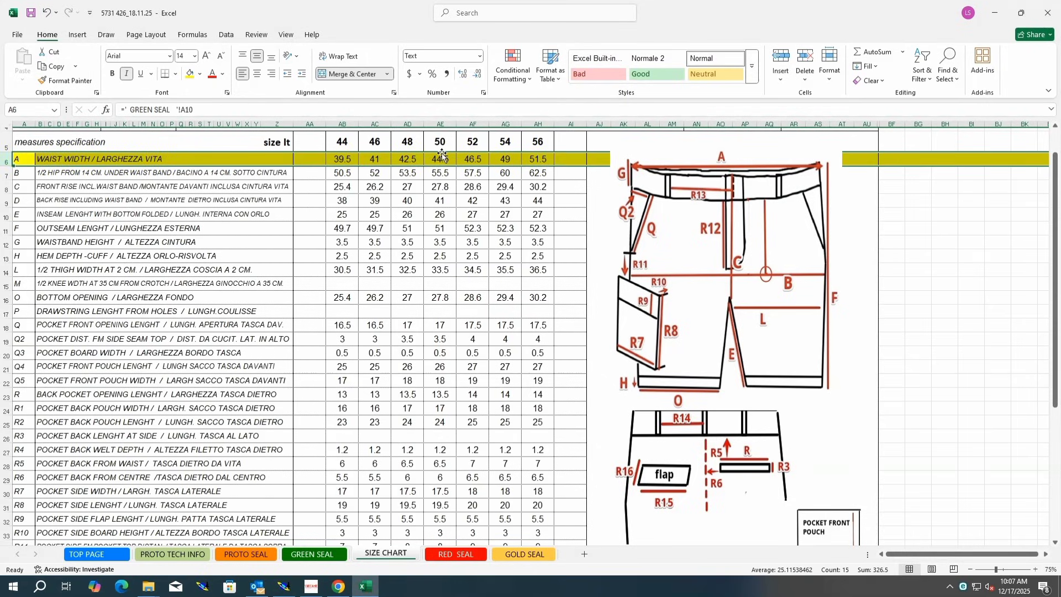
left_click(284, 586)
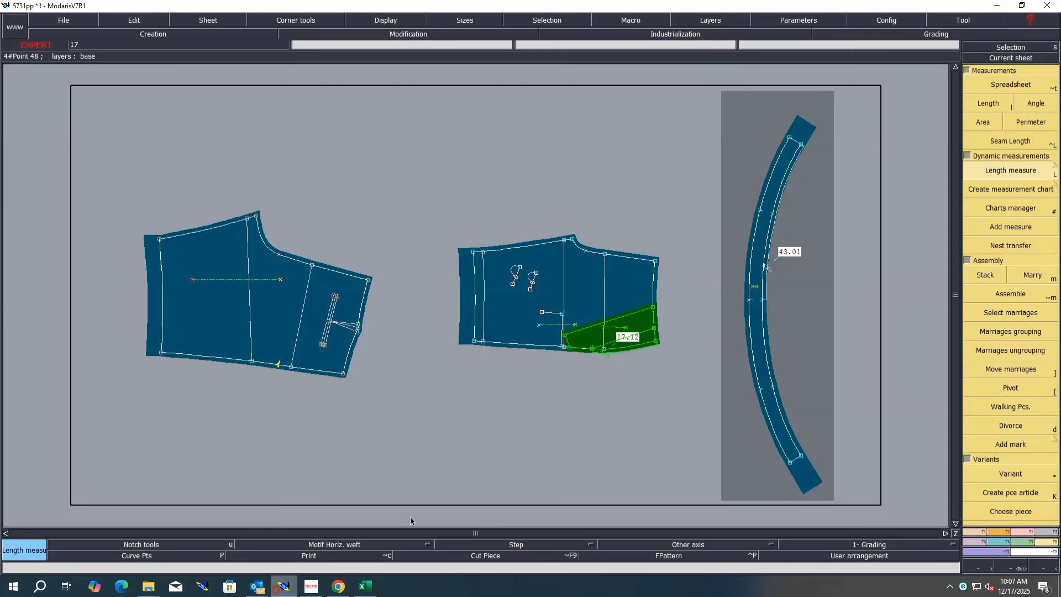
Step: Highlight the size 48 column of the size chart in yellow
key("ctrl+u")
key("ctrl+u")
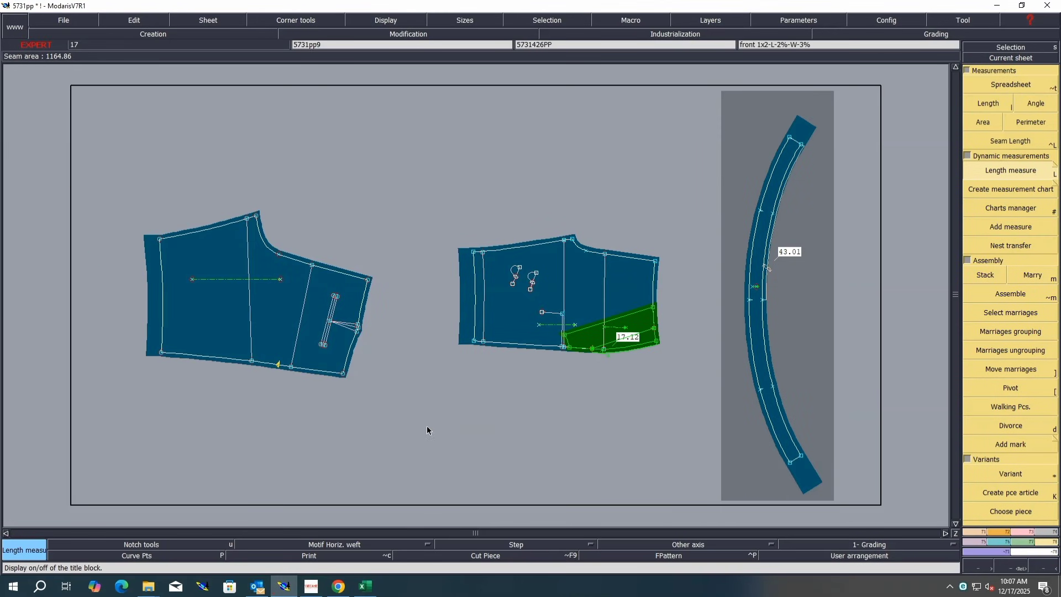
left_click(365, 585)
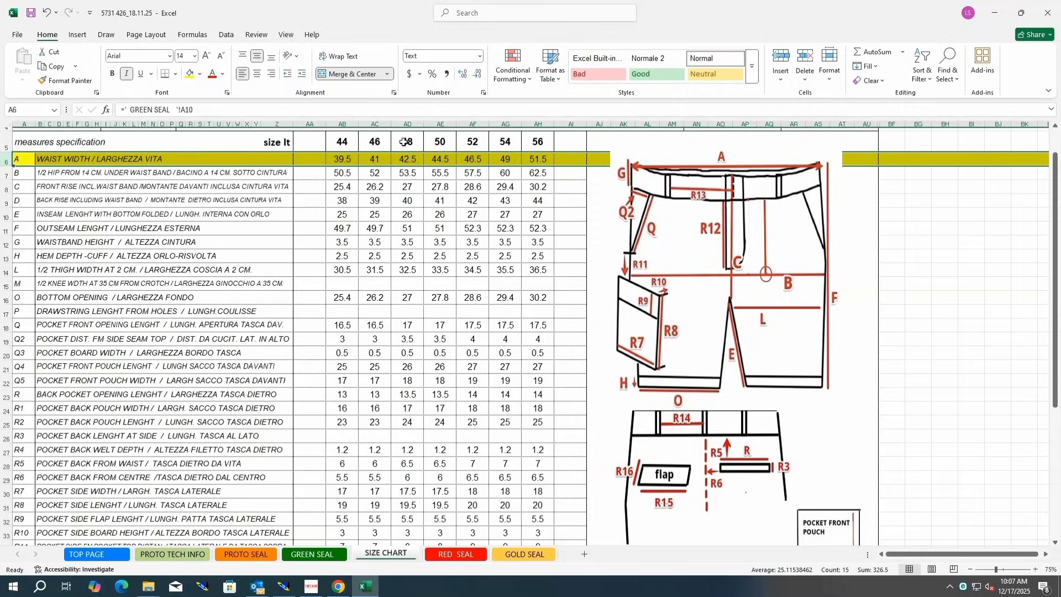
left_click_drag(404, 142, 410, 506)
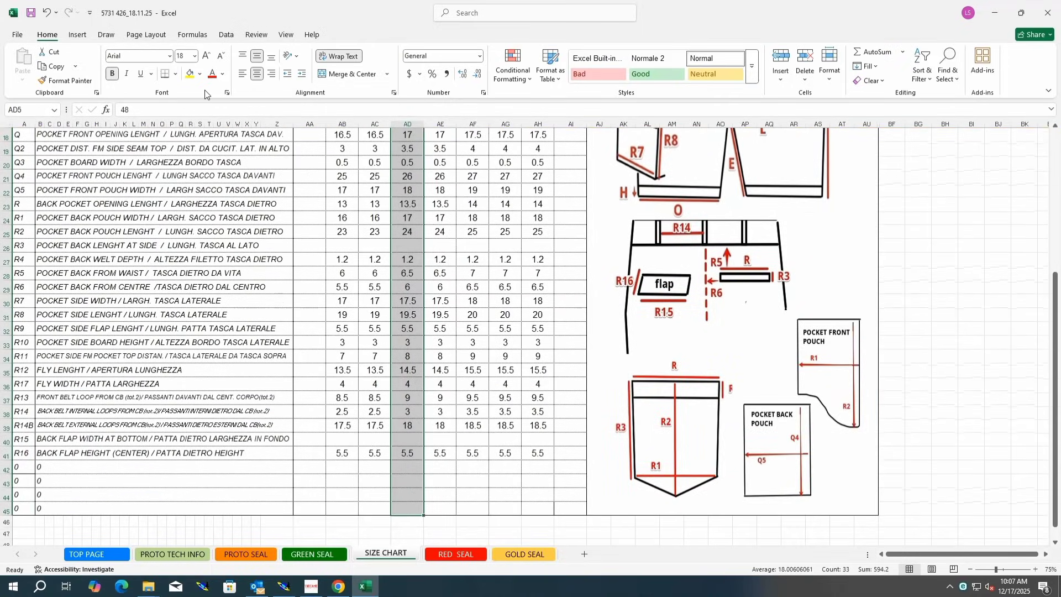
left_click(190, 73)
scroll(511, 351, "up", 6)
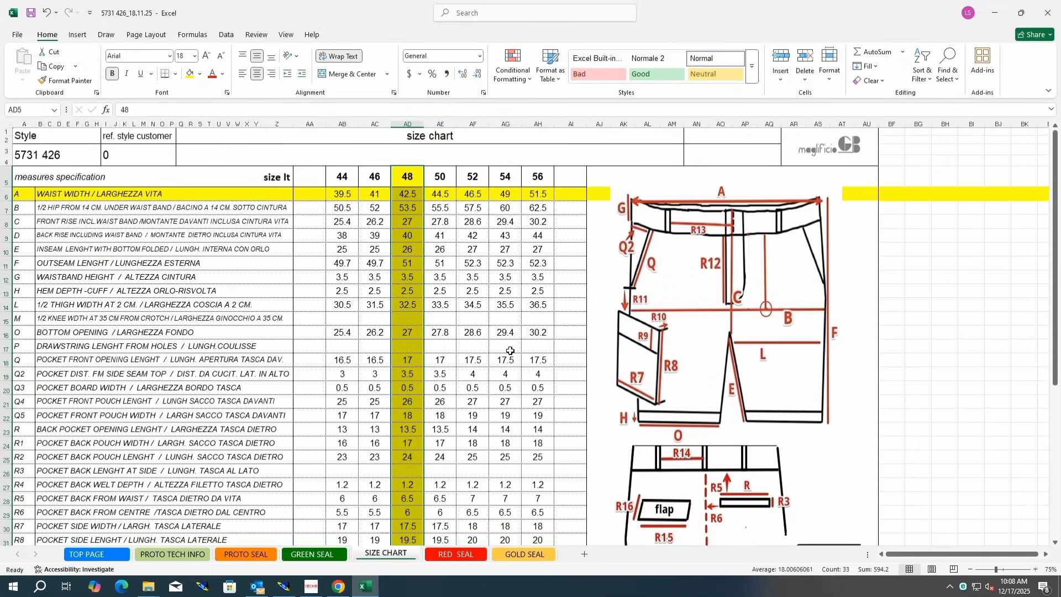
scroll(509, 350, "down", 1)
scroll(509, 350, "down", 1, "ctrl")
left_click(809, 319)
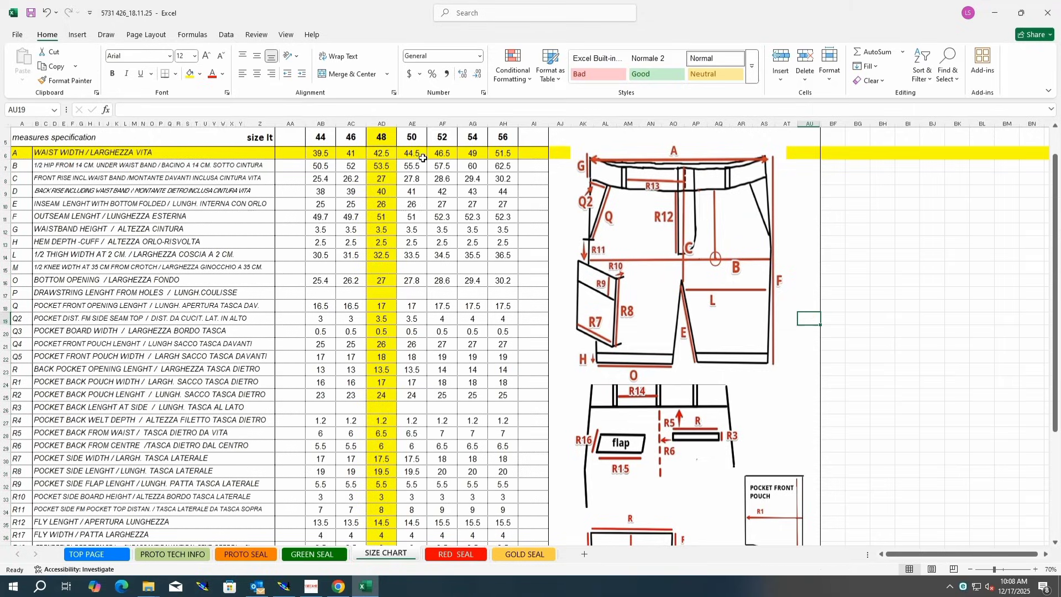
left_click(284, 587)
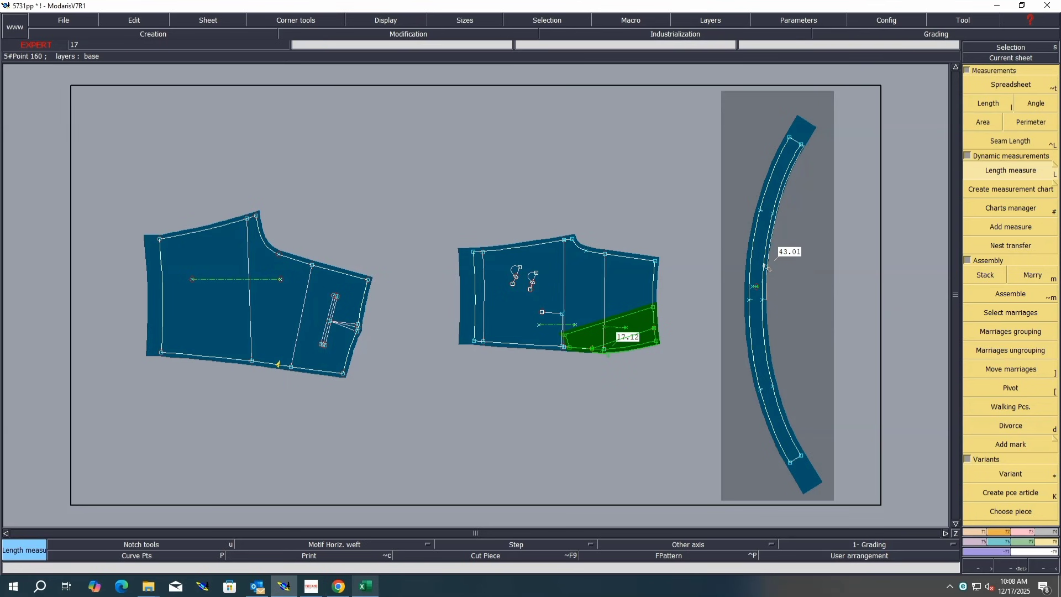
Step: Highlight the hip row B of the size chart in yellow
left_click(366, 587)
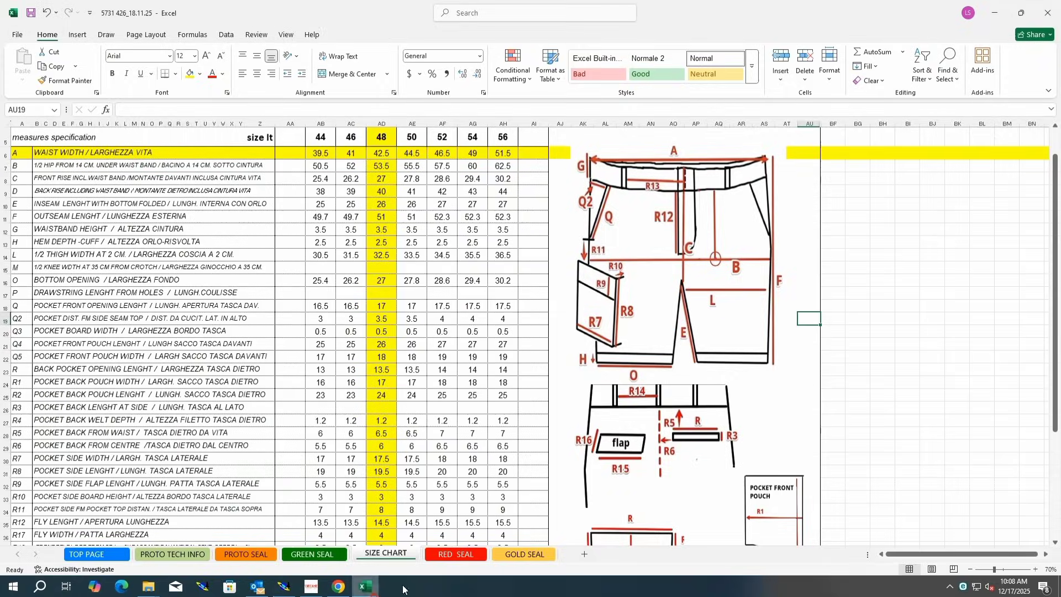
left_click(4, 167)
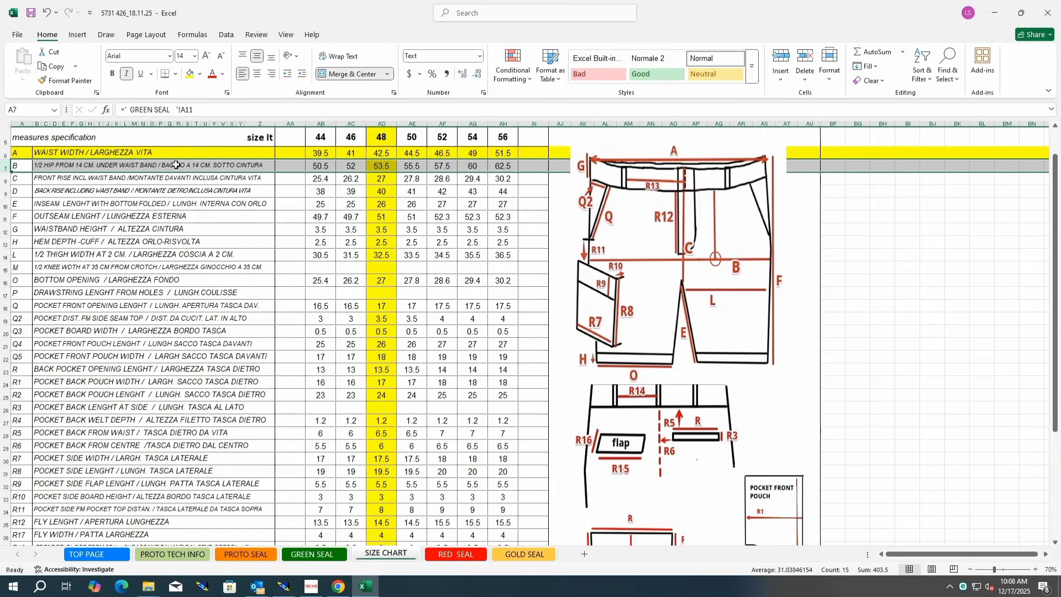
left_click(189, 74)
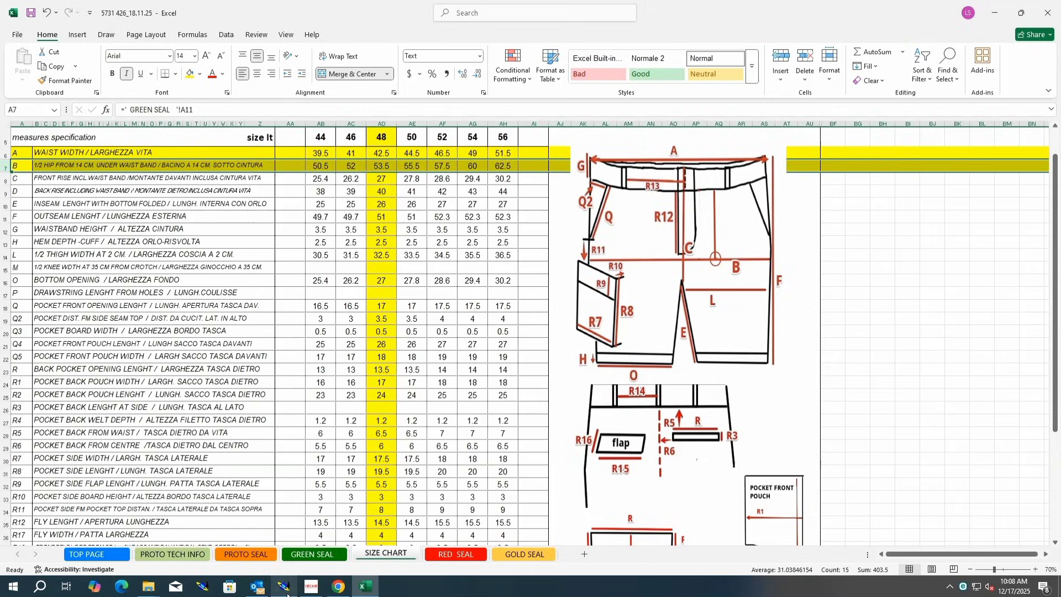
left_click(284, 587)
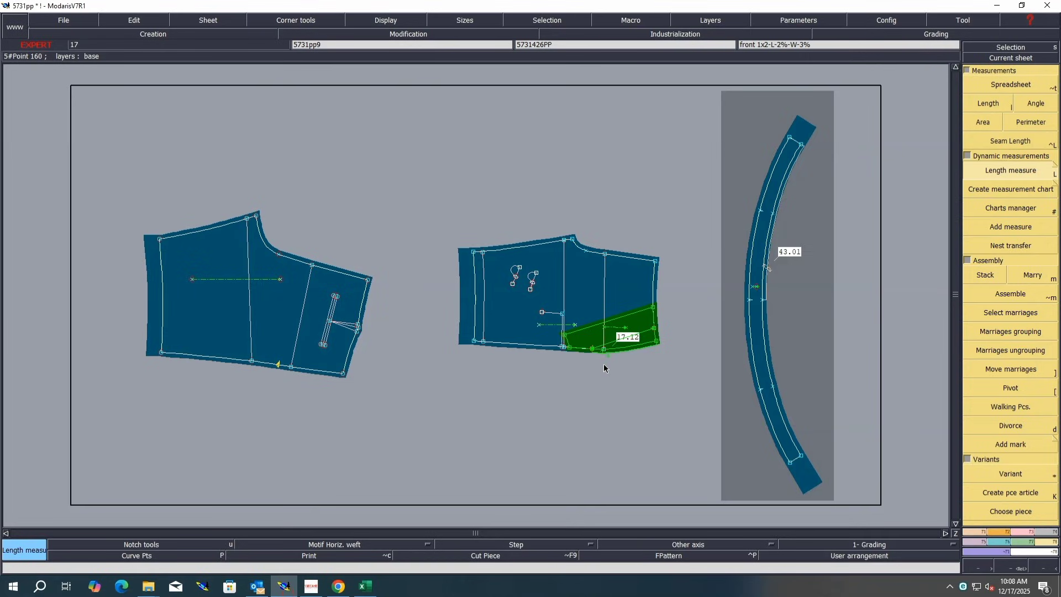
Step: Measure the length between two points on the front piece and on the back piece
key("l")
left_click(604, 349)
left_click(605, 254)
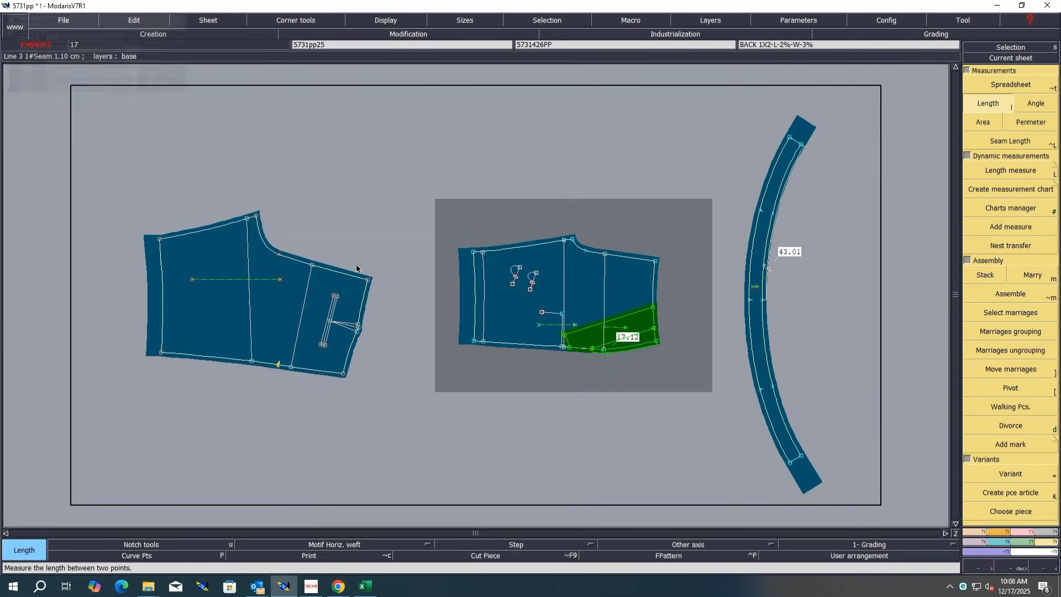
left_click(313, 265)
left_click(291, 366)
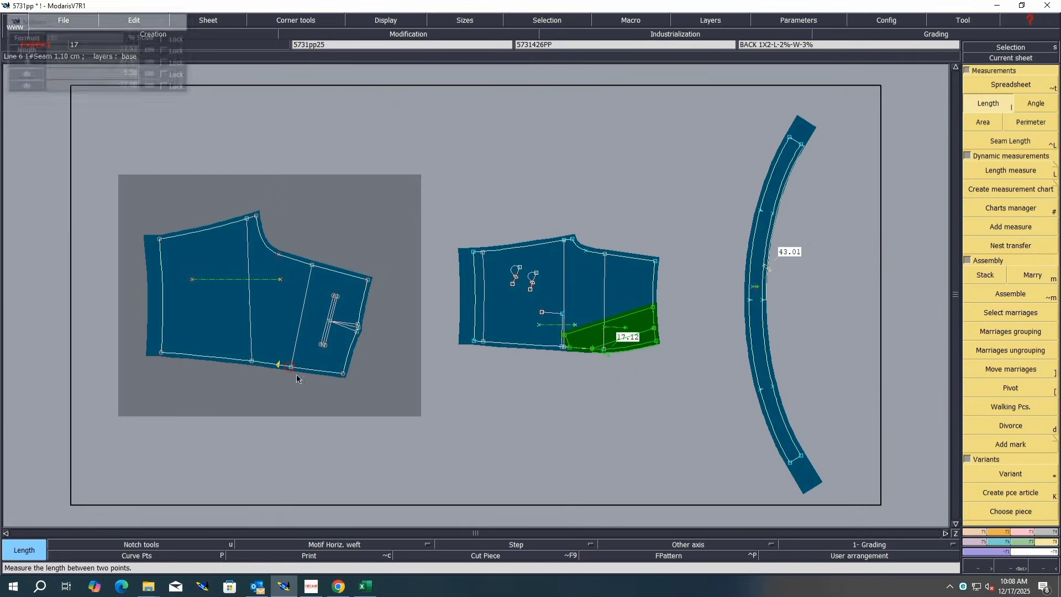
Step: Open the measurement spreadsheet and add a cumulation of the two measured lengths
left_click(1001, 85)
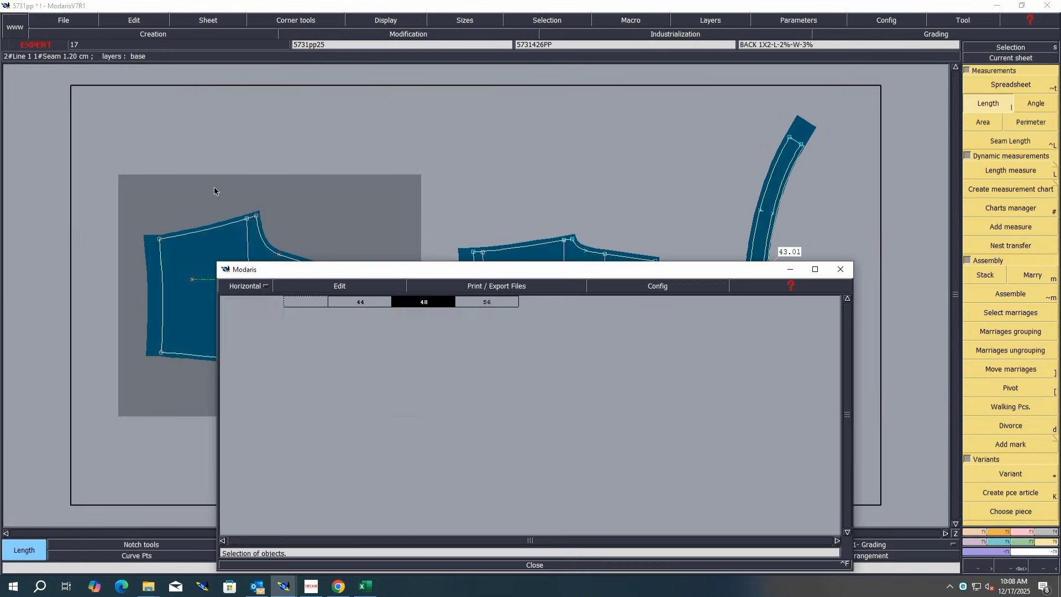
left_click(325, 286)
left_click(320, 319)
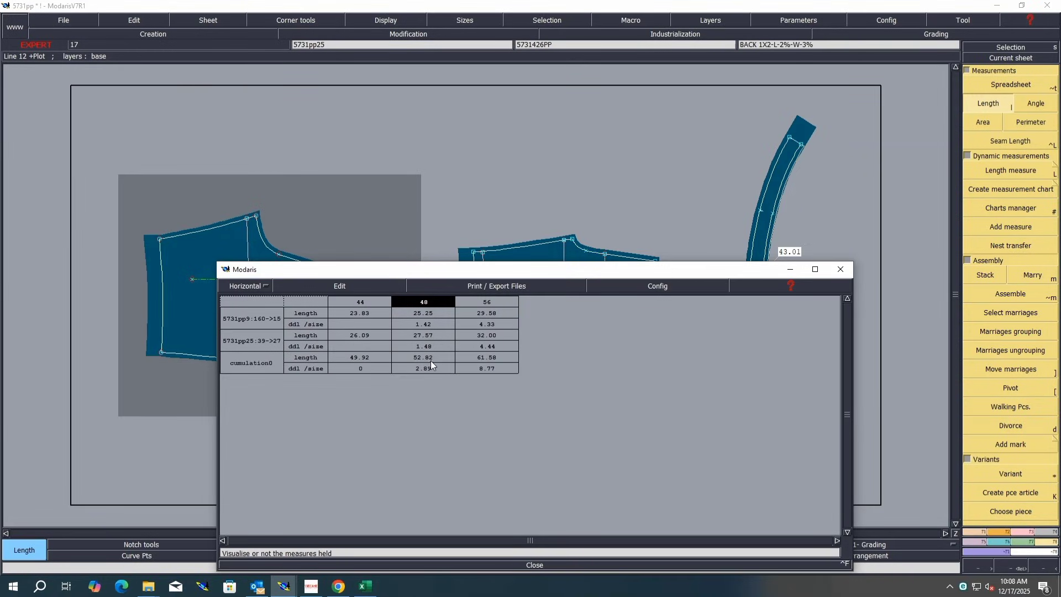
left_click_drag(628, 270, 471, 392)
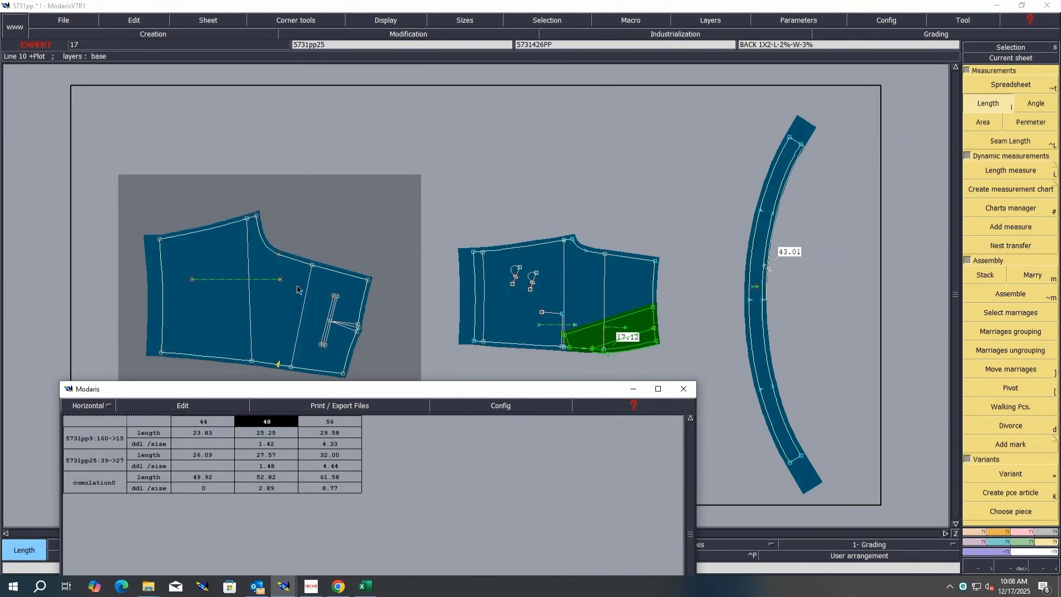
Step: Measure two more point-to-point lengths, one on the back piece and one on the front piece
left_click(252, 221)
left_click(247, 219)
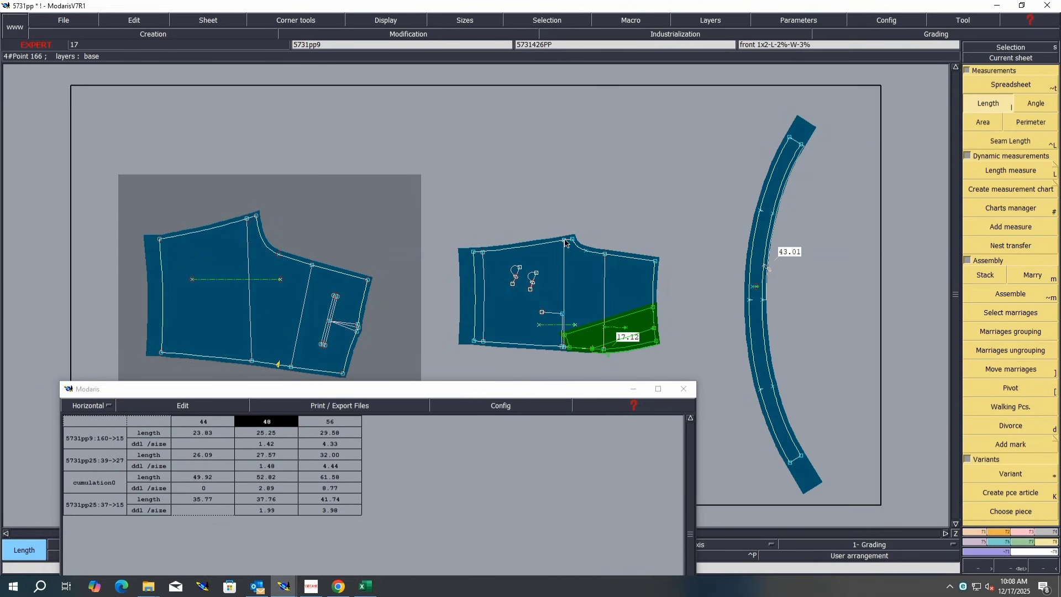
left_click(564, 240)
left_click(565, 348)
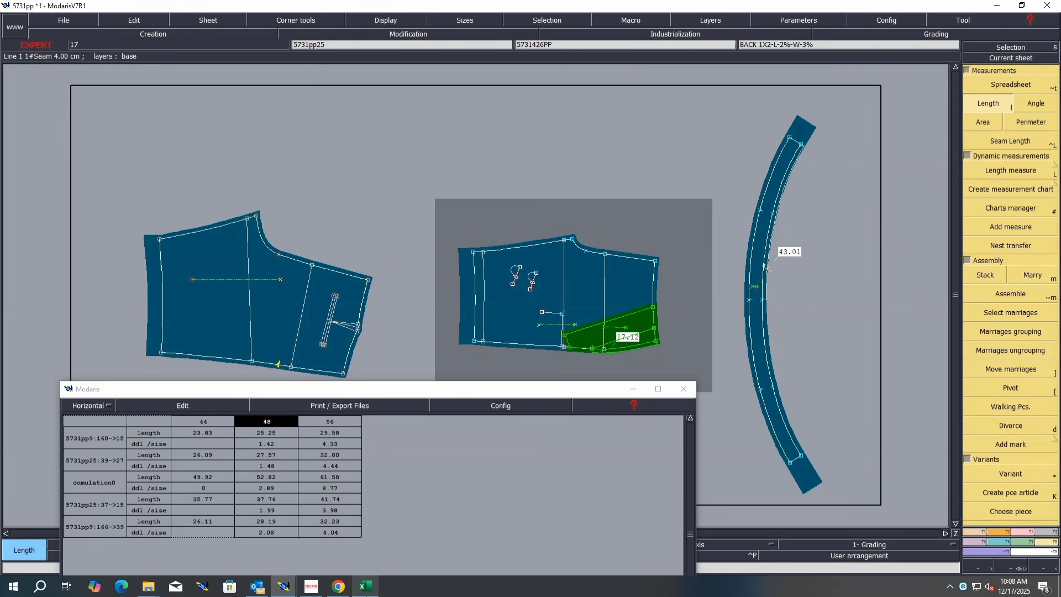
Step: Switch to Excel and highlight the half-thigh width row L of the size chart in yellow
mouse_move(368, 593)
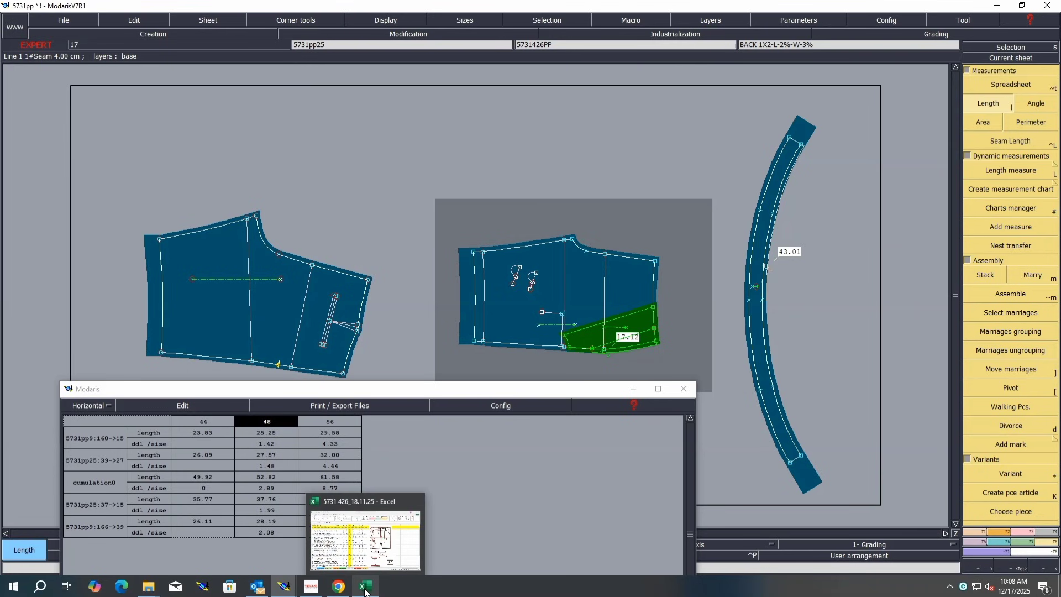
left_click(381, 547)
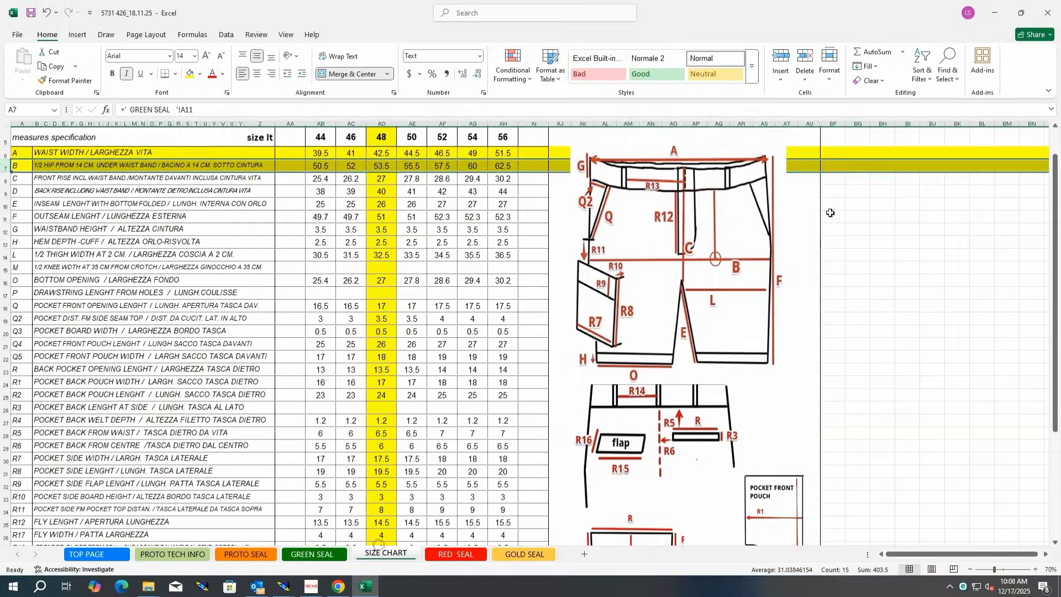
left_click(380, 203)
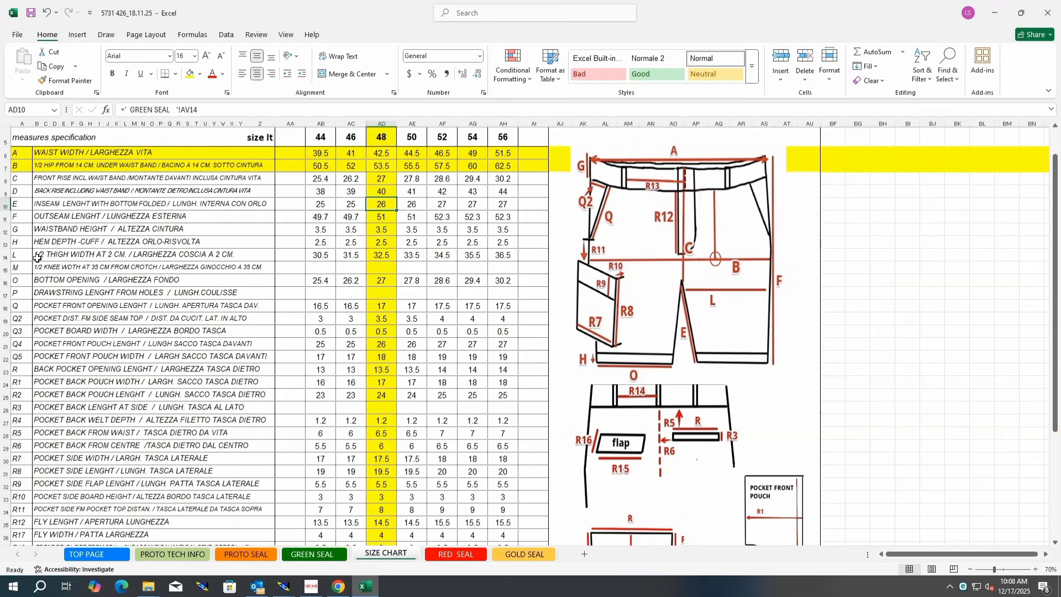
left_click(6, 255)
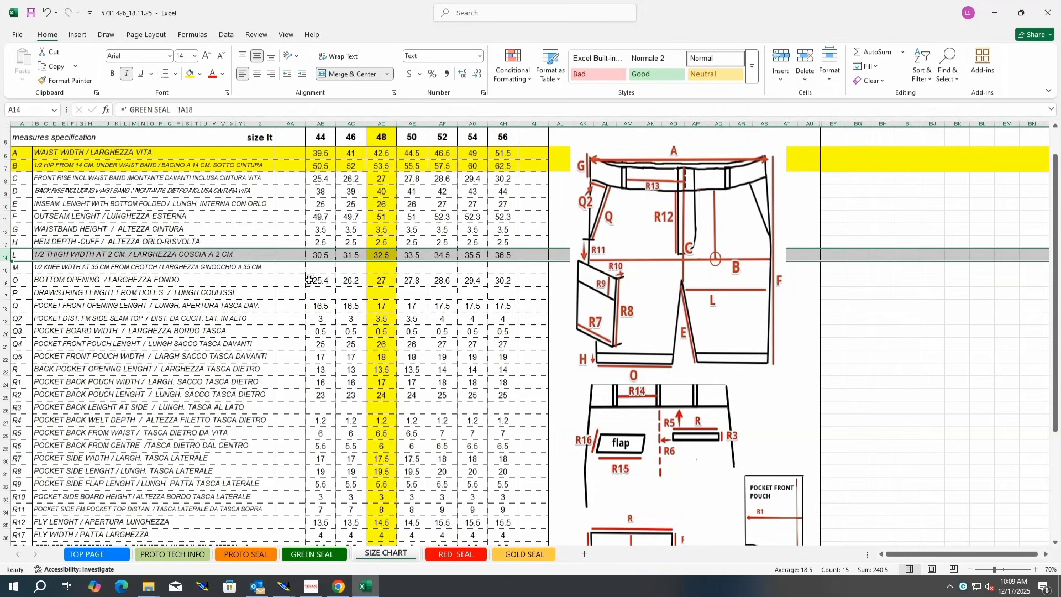
left_click(190, 74)
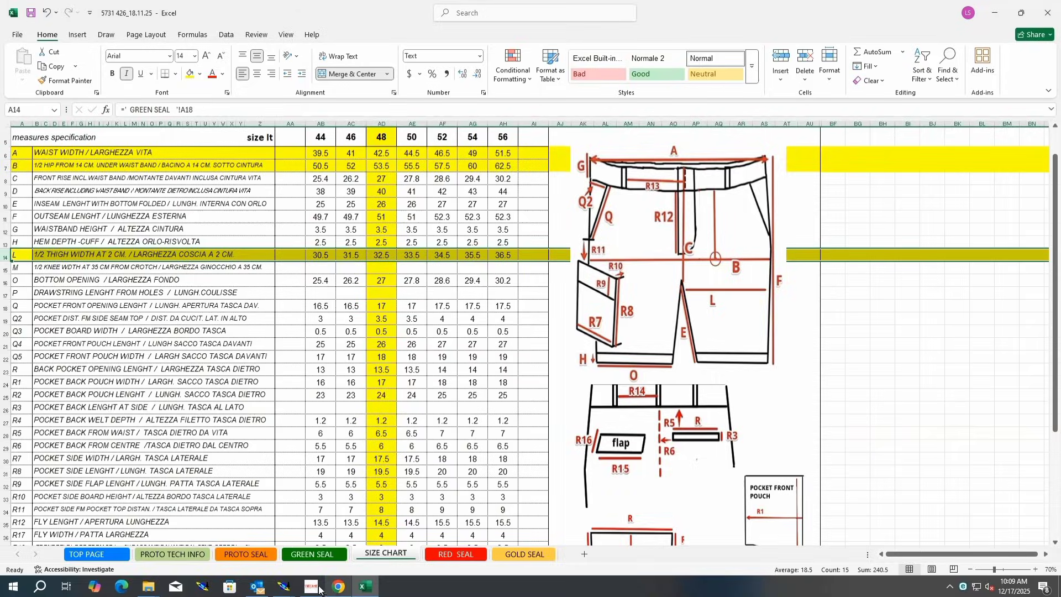
Step: Return to Modaris and add a cumulation of the last two measured lengths in the measurement spreadsheet
left_click(284, 587)
left_click(243, 539)
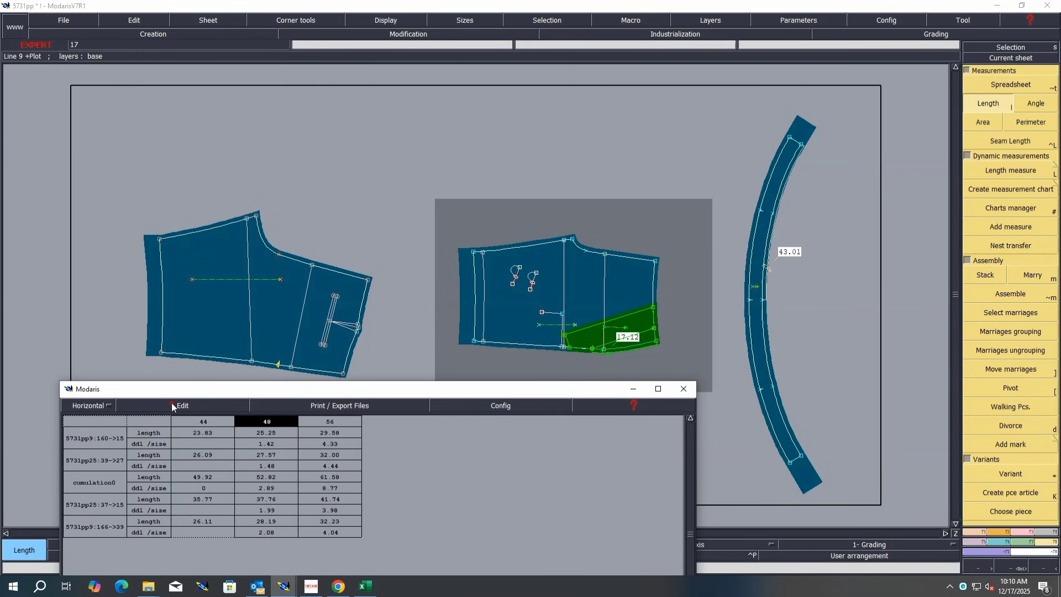
left_click(172, 405)
left_click(153, 438)
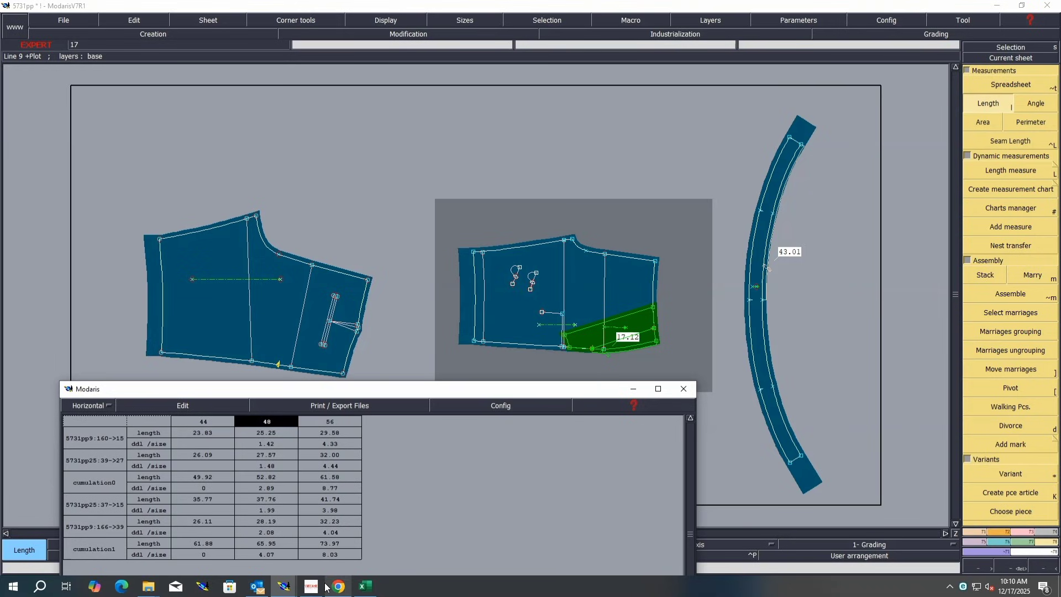
Step: Move the point on the back piece's crotch curve by 0.35 cm along Y
left_click(365, 587)
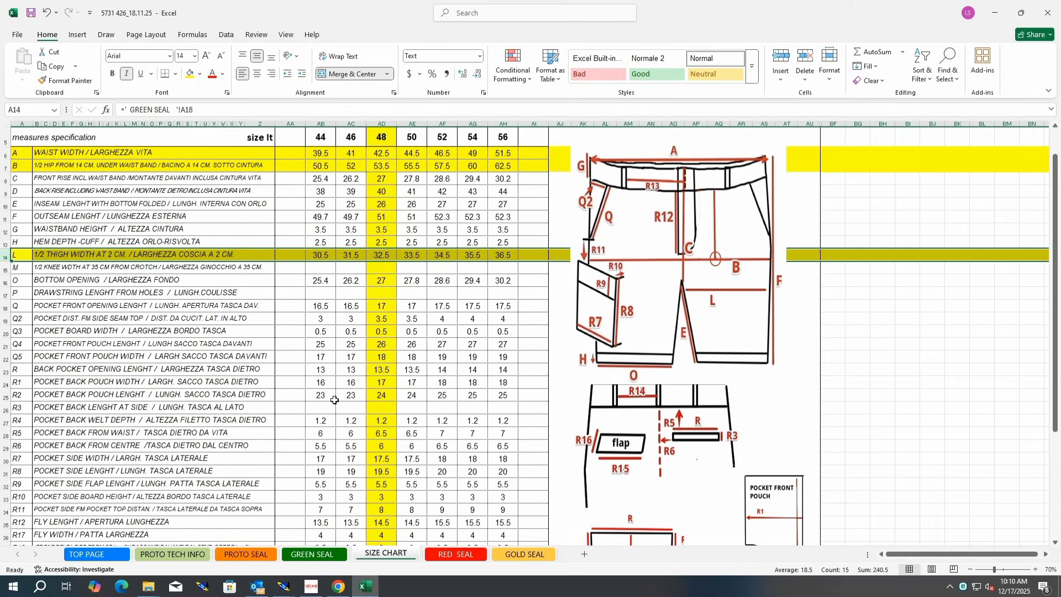
left_click(994, 18)
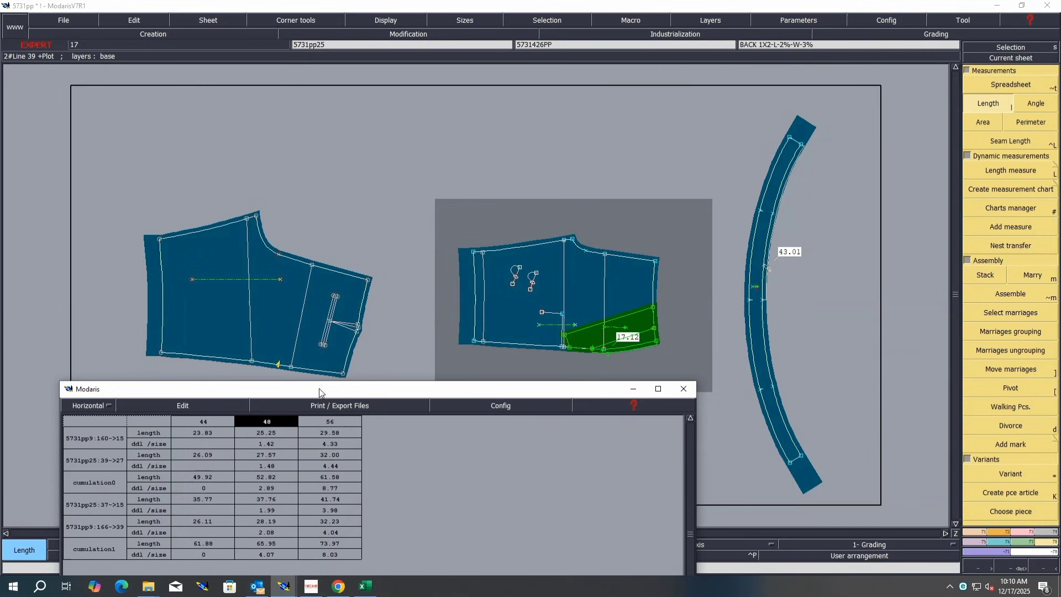
left_click(1012, 531)
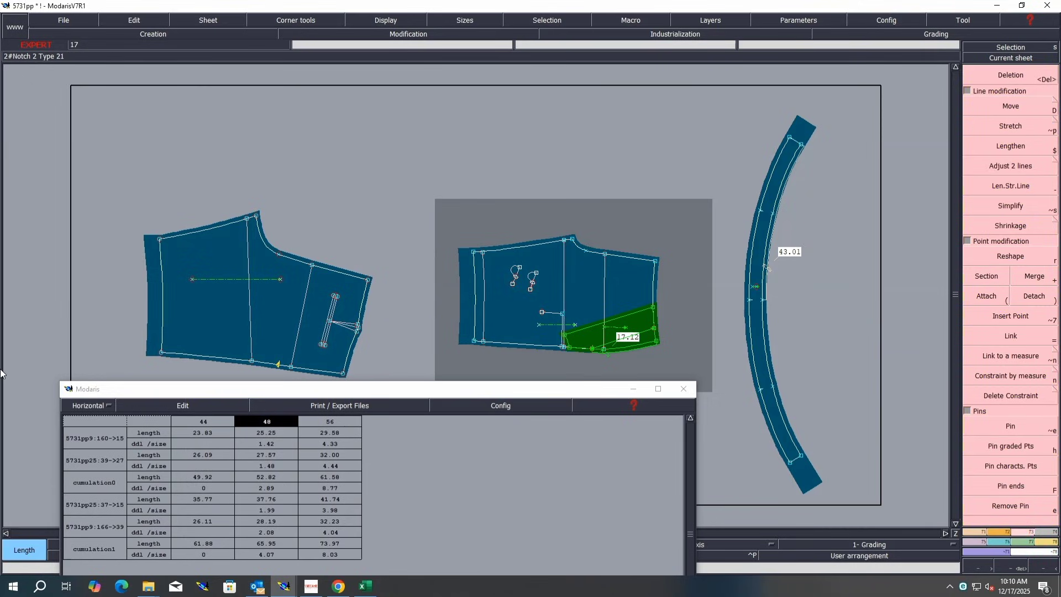
left_click(1011, 106)
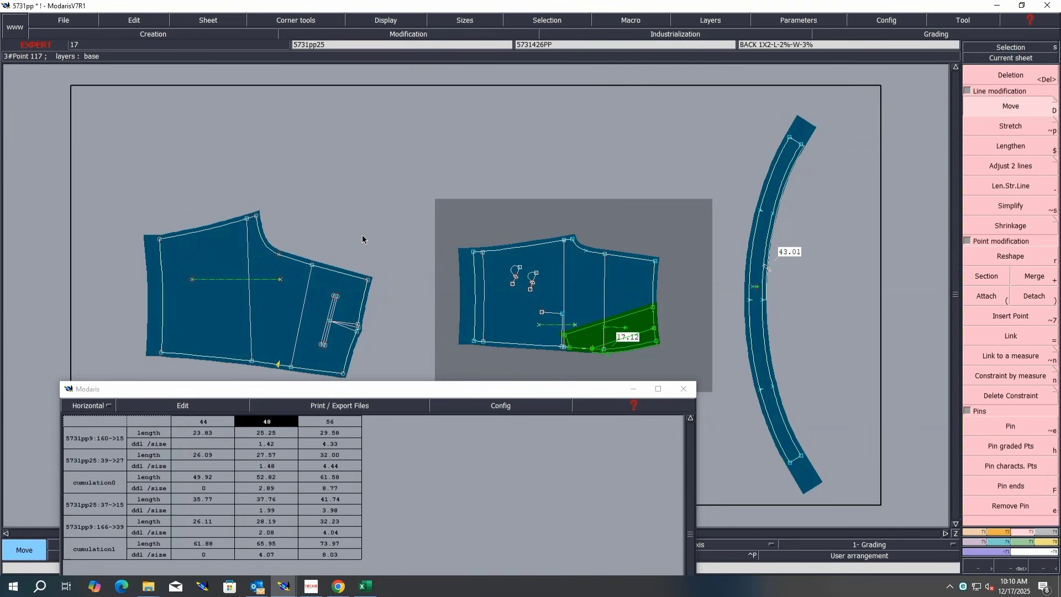
left_click(312, 267)
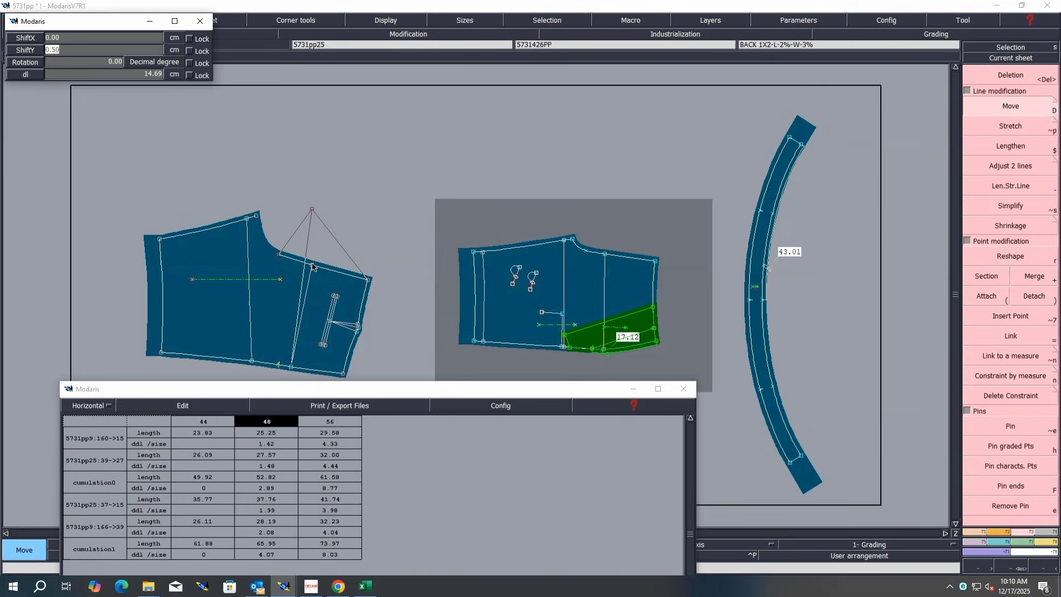
type(".35")
key("Return")
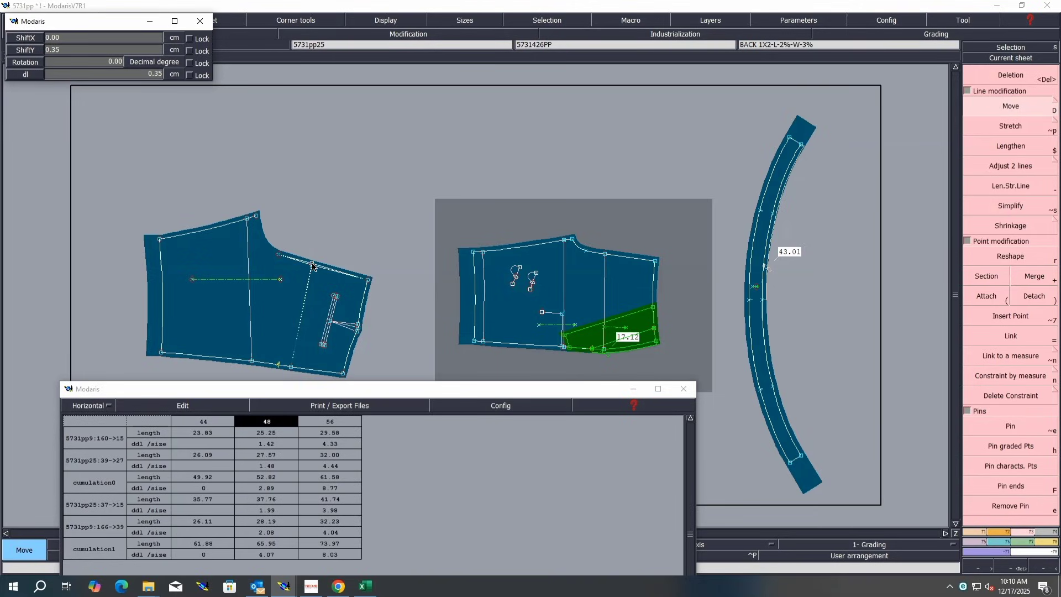
left_click(331, 213)
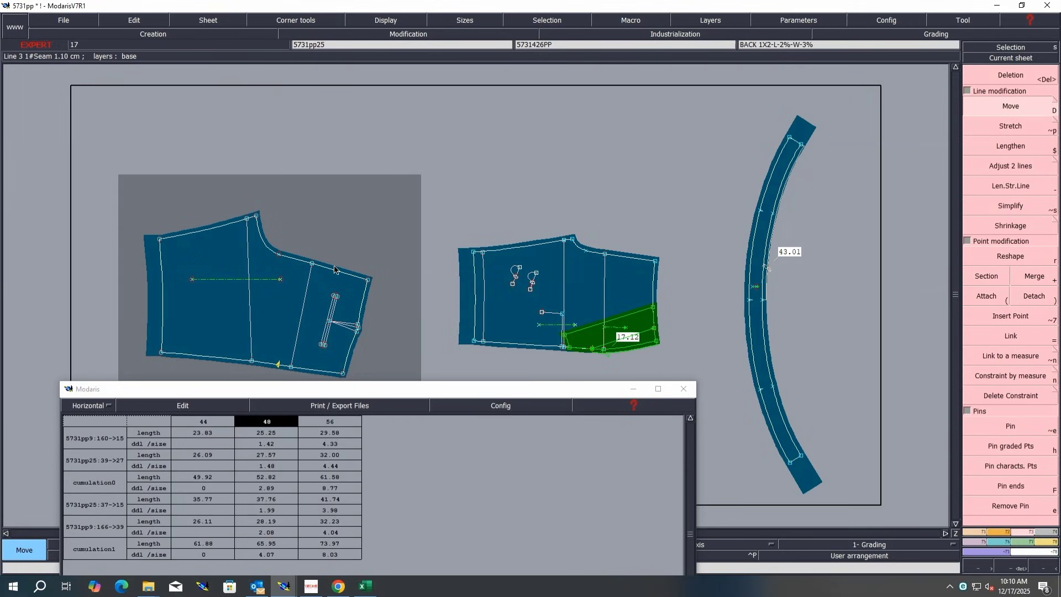
left_click(606, 256)
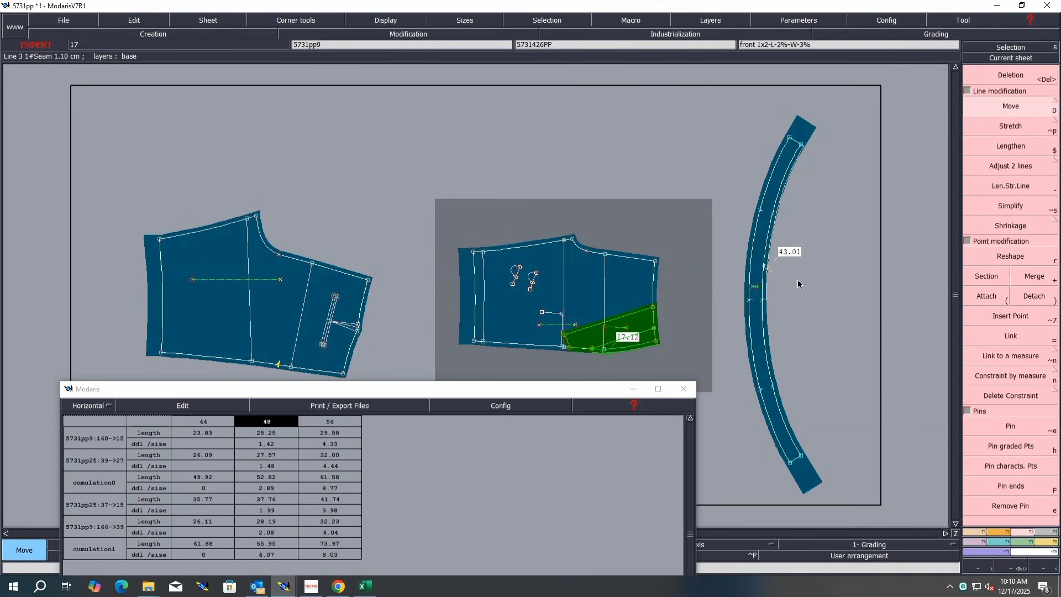
left_click(1006, 427)
left_click(1006, 426)
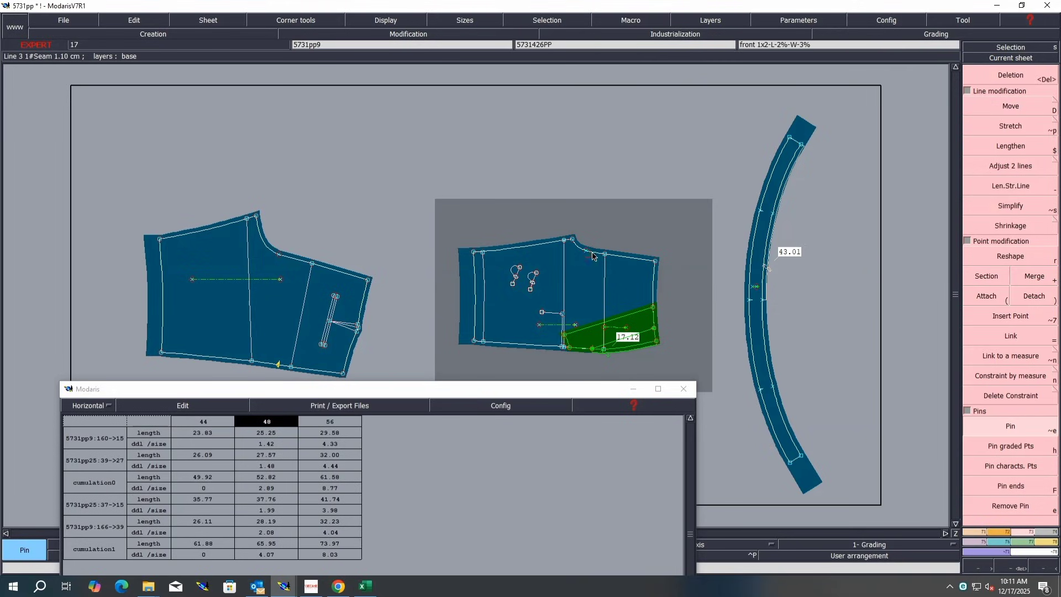
key("d")
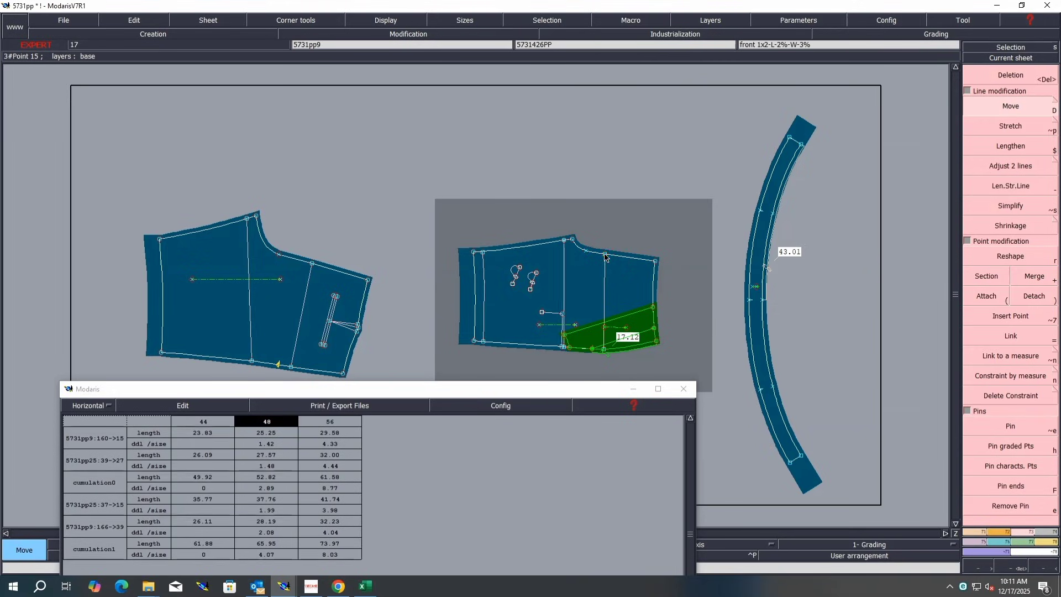
left_click(604, 254)
left_click(605, 256)
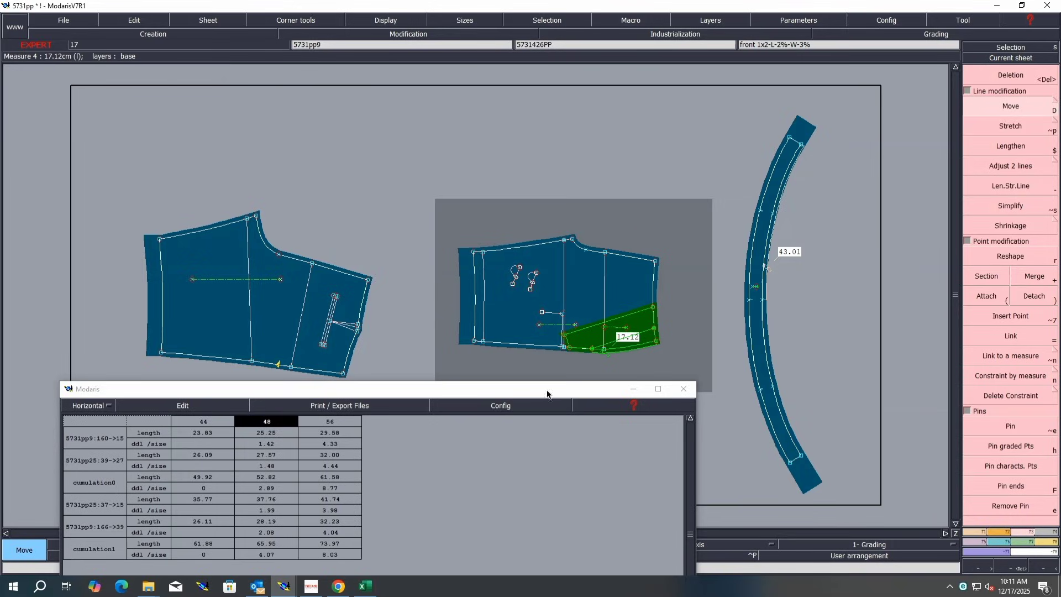
Step: Pin a point on the back piece's crotch curve and nudge the neighbouring point slightly by hand
left_click_drag(553, 394, 563, 482)
key("Return")
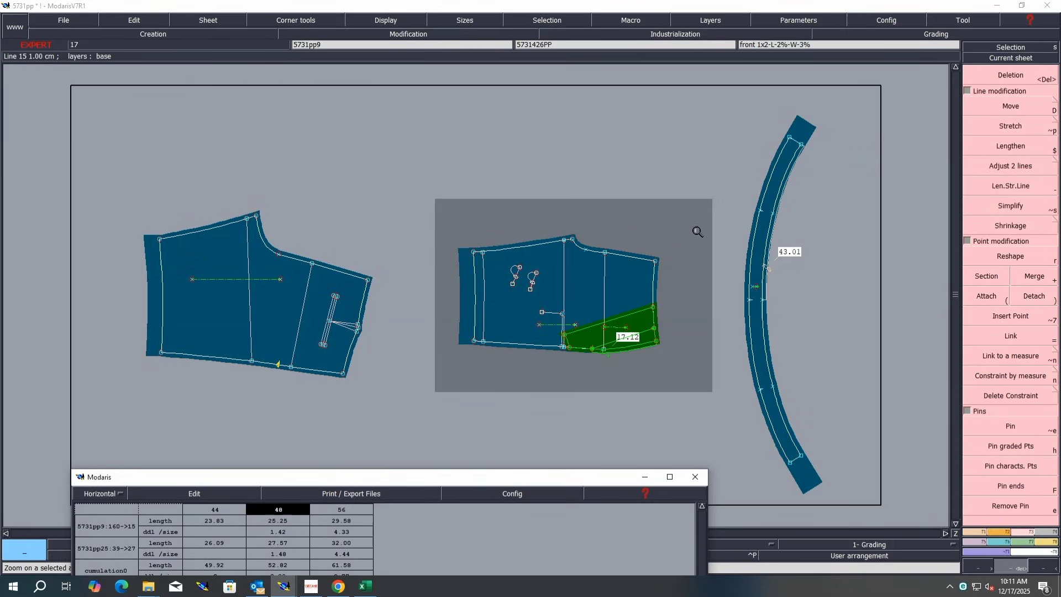
left_click_drag(699, 211, 101, 405)
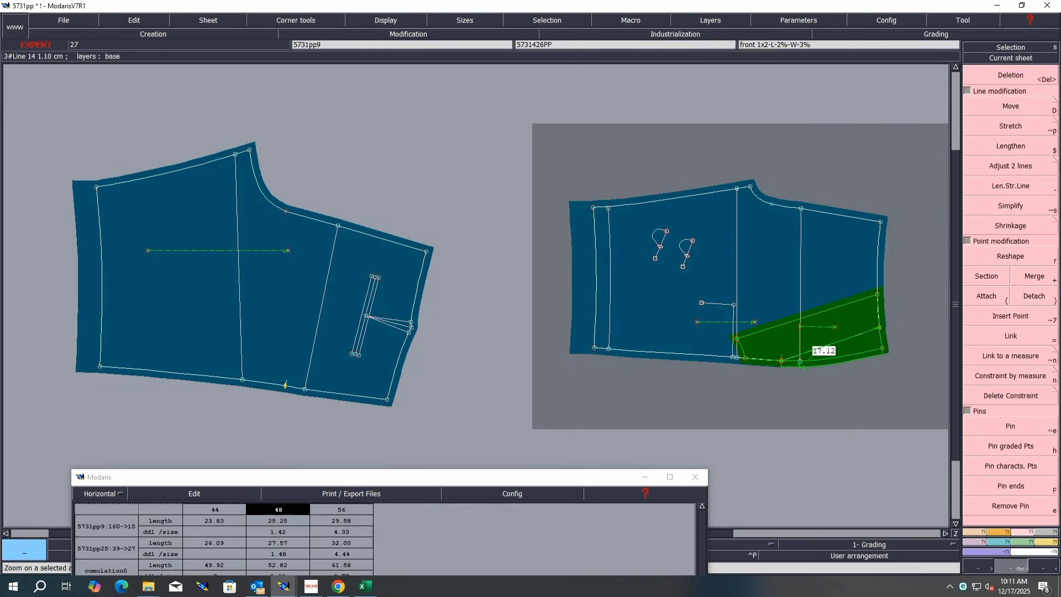
left_click(1018, 427)
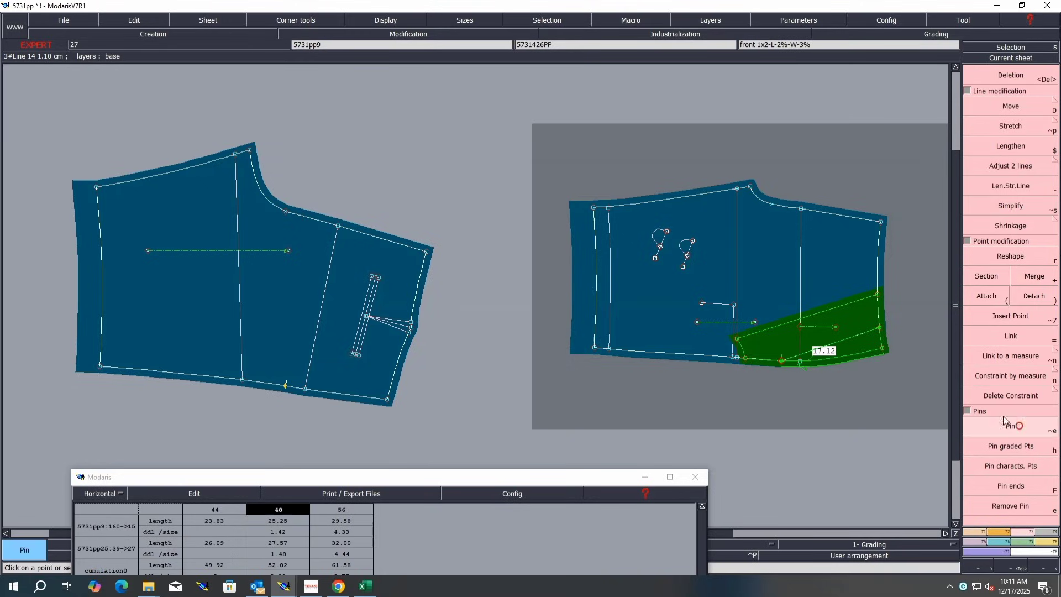
left_click(280, 214)
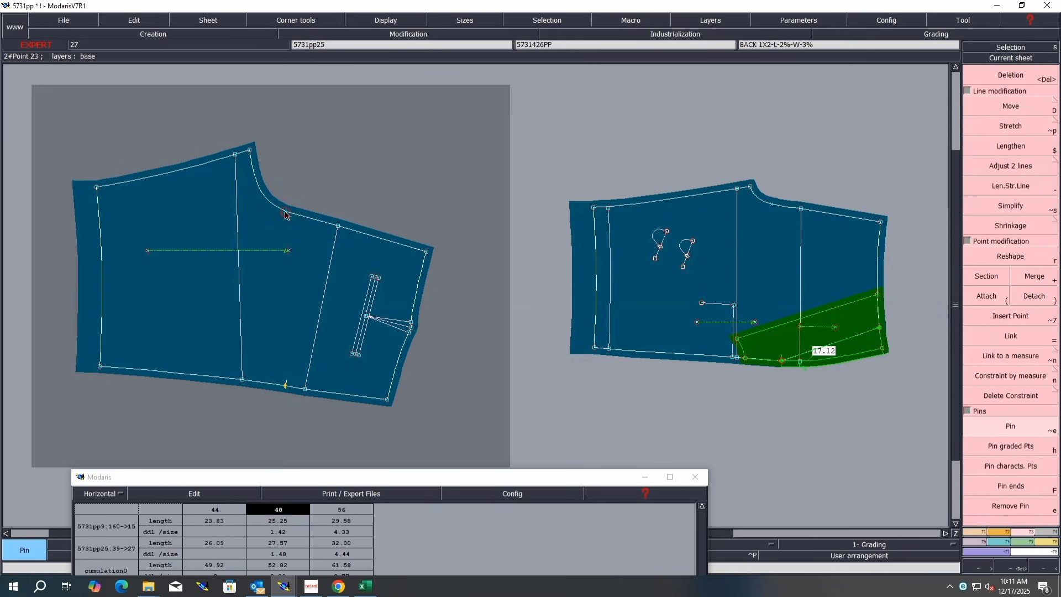
left_click(996, 109)
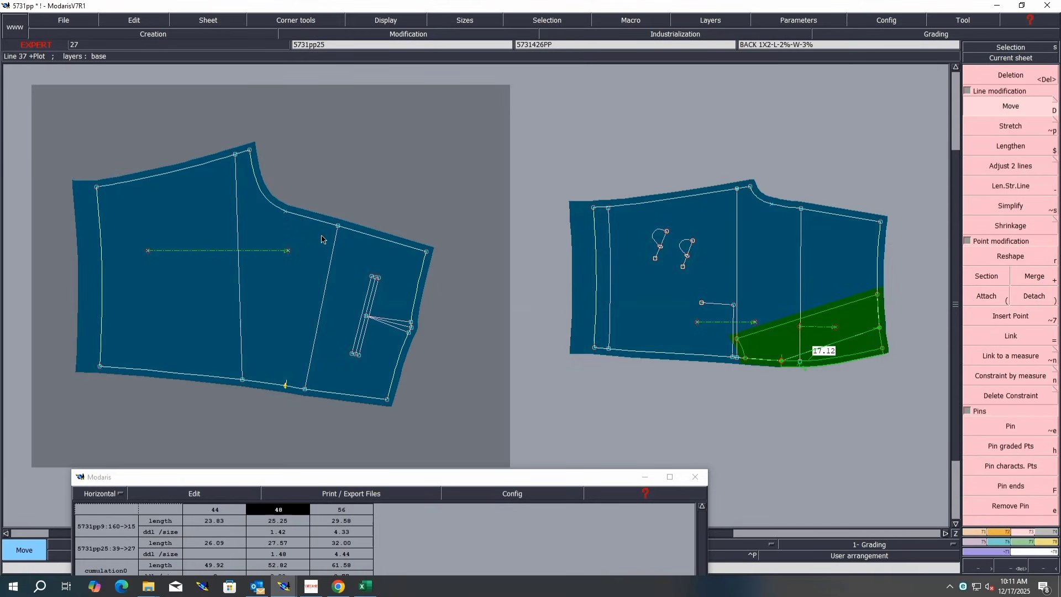
left_click(286, 211)
left_click(286, 211)
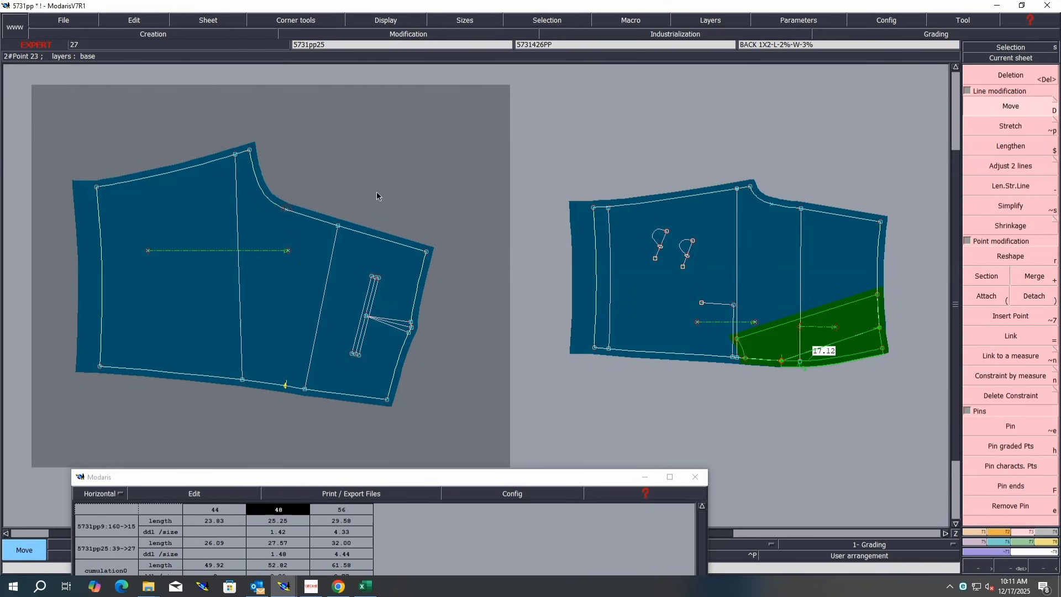
left_click(286, 211)
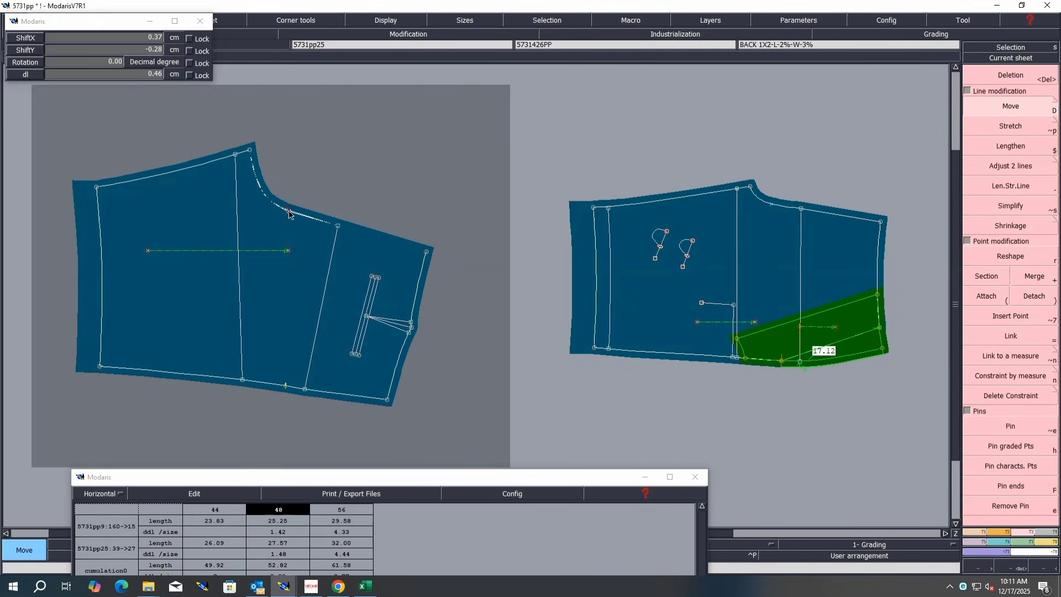
left_click(290, 211)
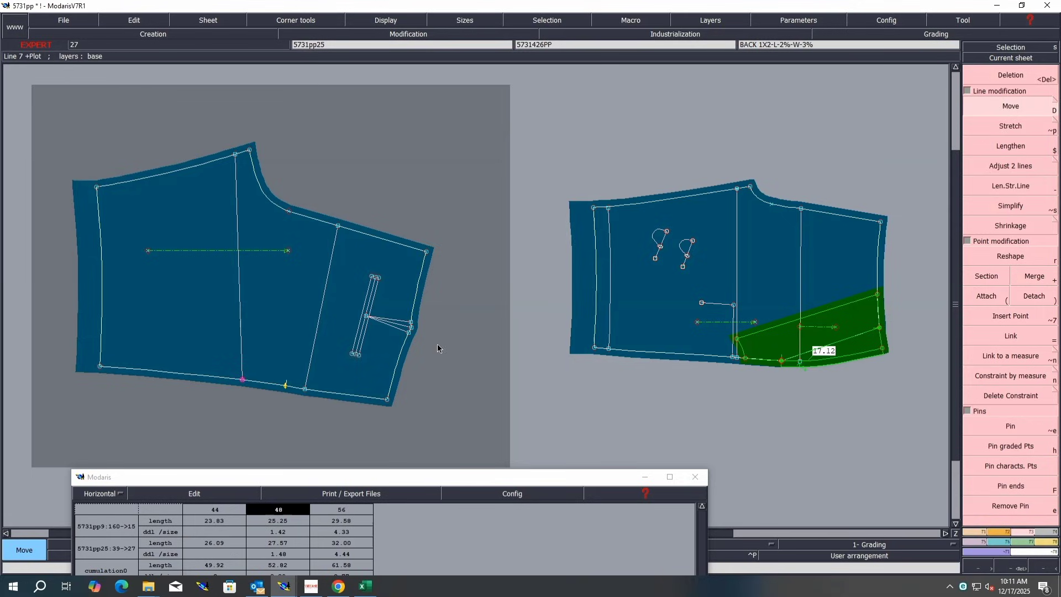
Step: Move the back piece's hem point 0.15 cm down, with ShiftX 0 and ShiftY -0.15
left_click(243, 380)
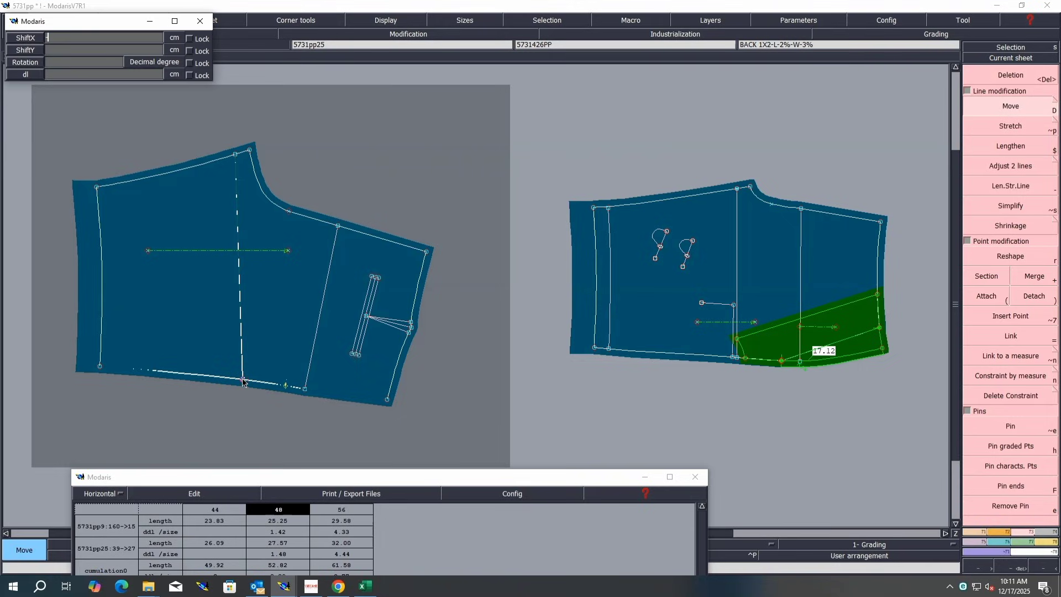
type("-0.15")
key("Return")
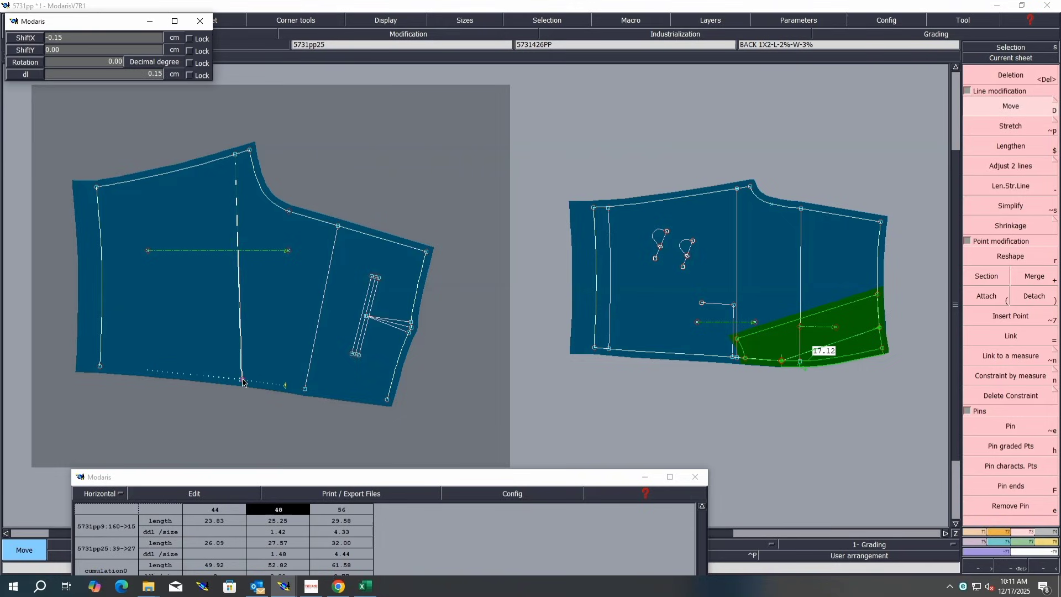
double_click(72, 37)
type("0")
key("Tab")
type("-0")
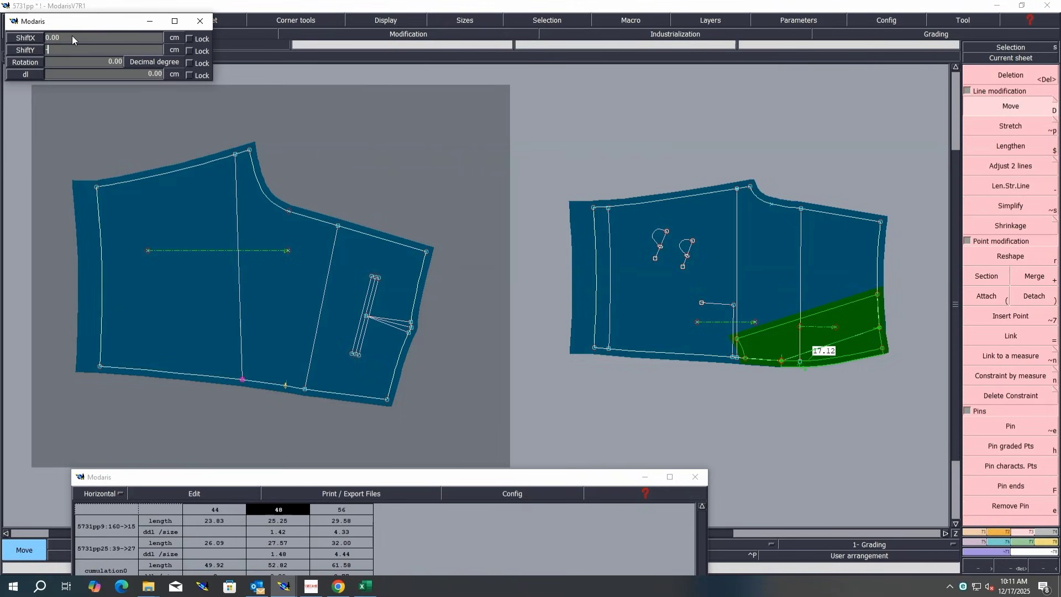
type(".15")
key("Return")
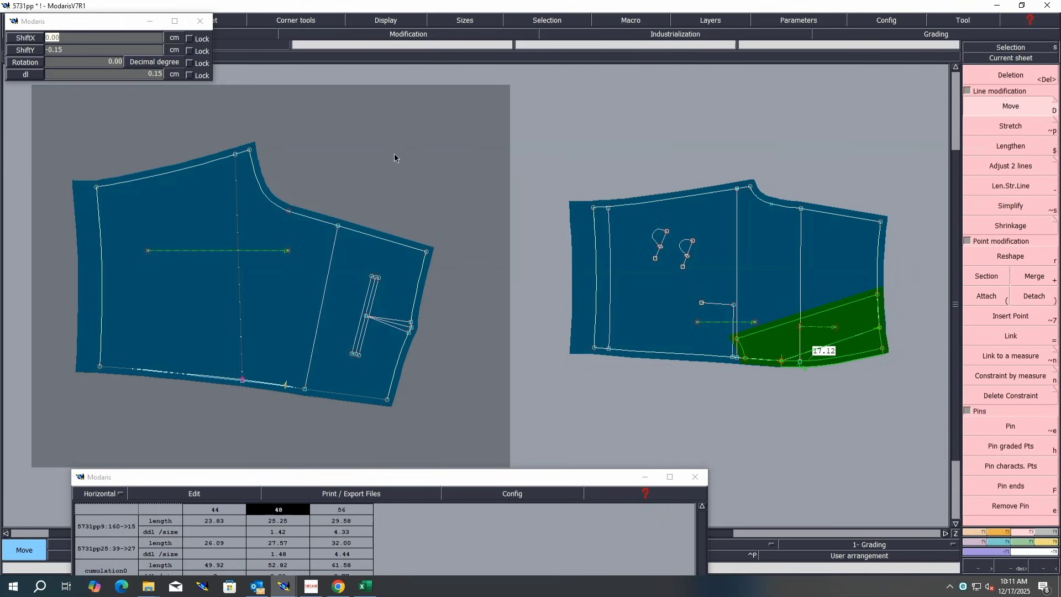
Step: Move the front piece's waist point near the fly by 0.12 cm
left_click(749, 189)
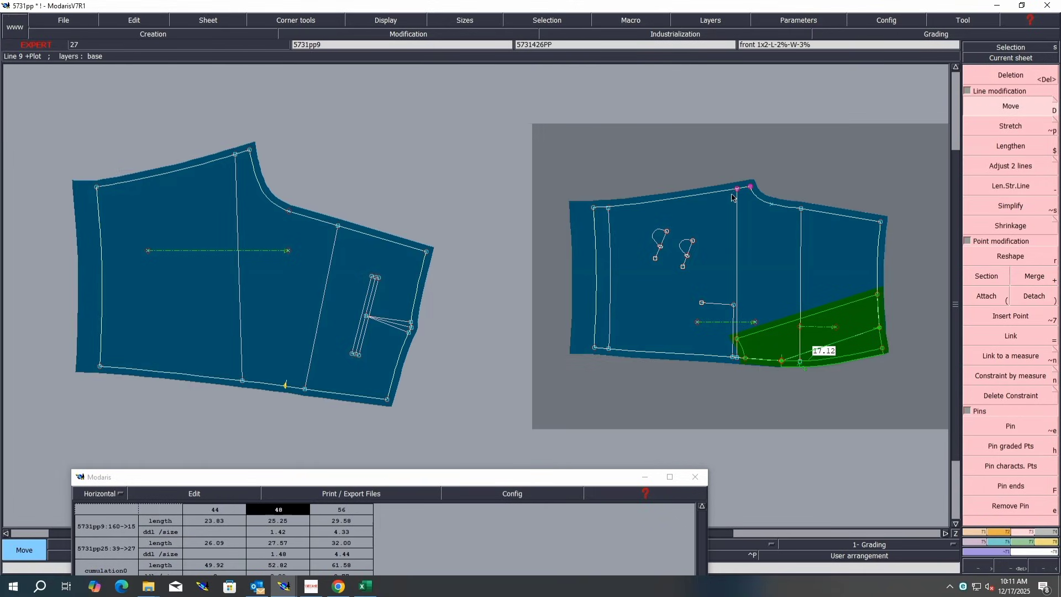
left_click(738, 190)
type(".12")
key("Return")
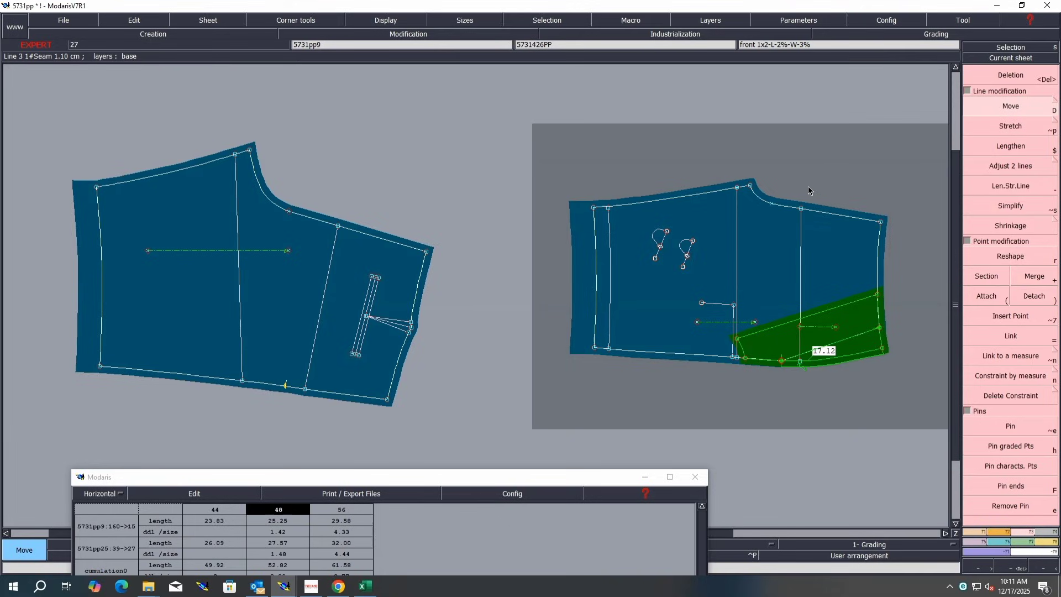
Step: Zoom in on the back piece's hem and reshape the hem line between the notch and the side seam corner by hand
left_click(435, 412)
key("Return")
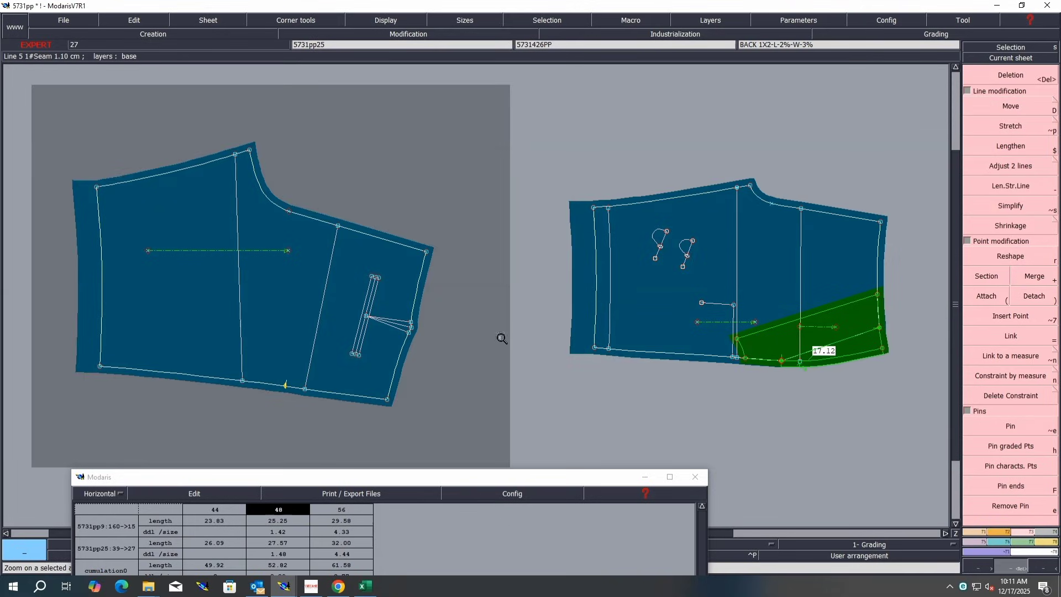
left_click_drag(502, 338, 92, 423)
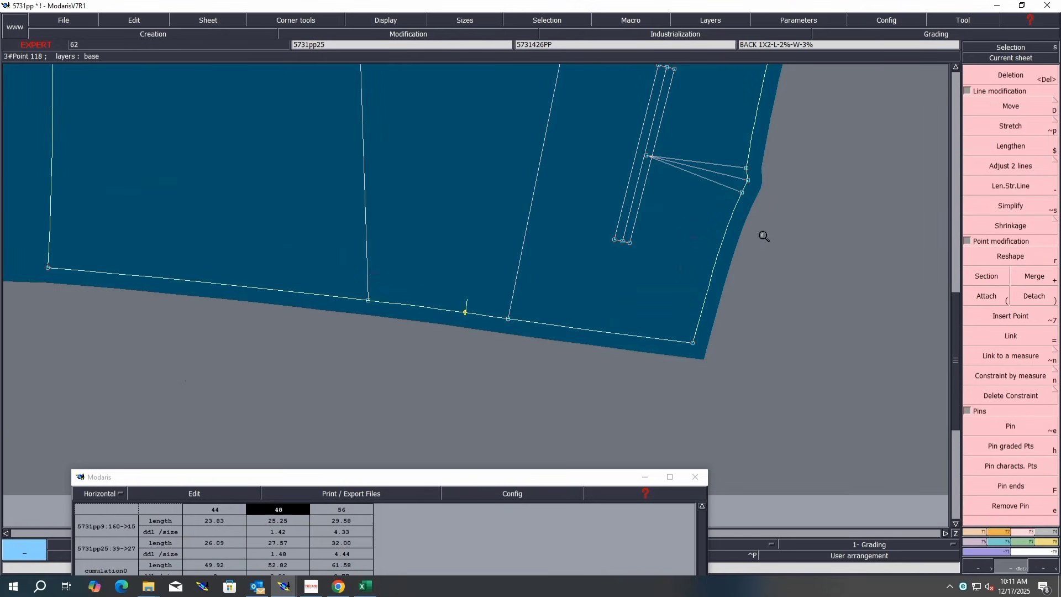
left_click_drag(764, 236, 100, 358)
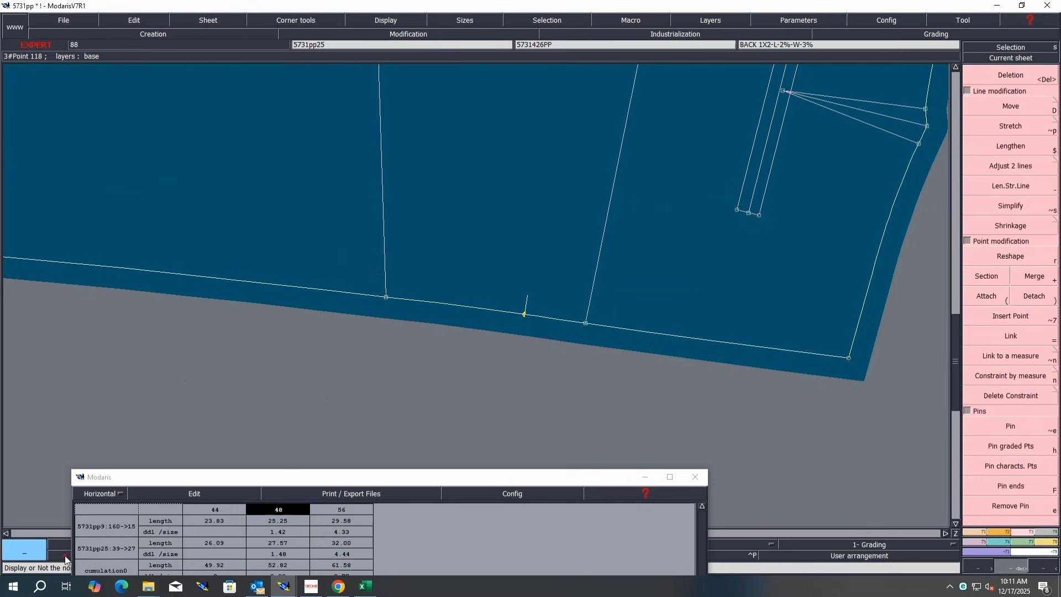
key("r")
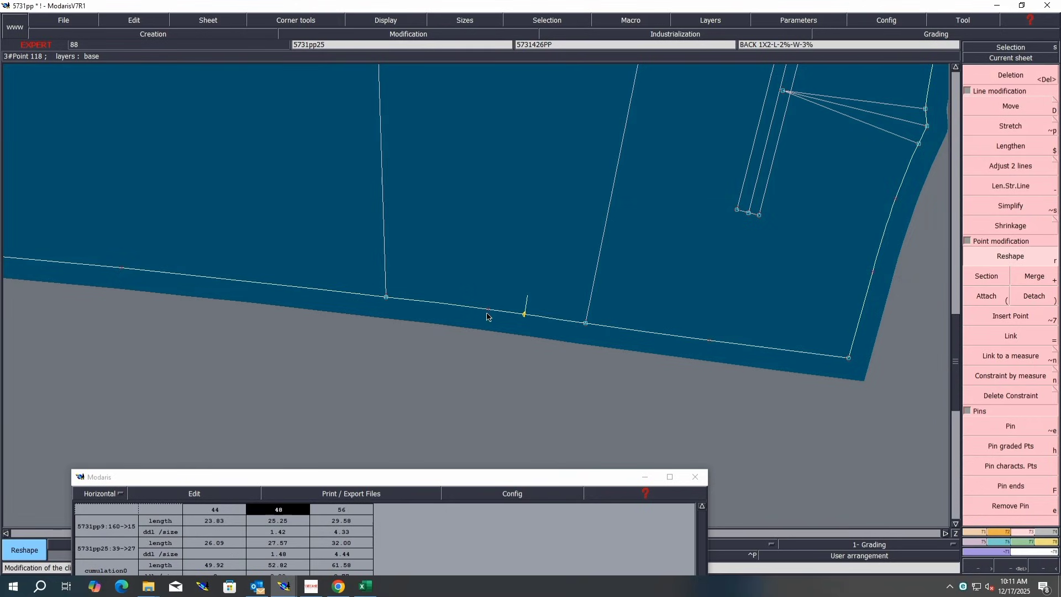
left_click(488, 310)
left_click(487, 311)
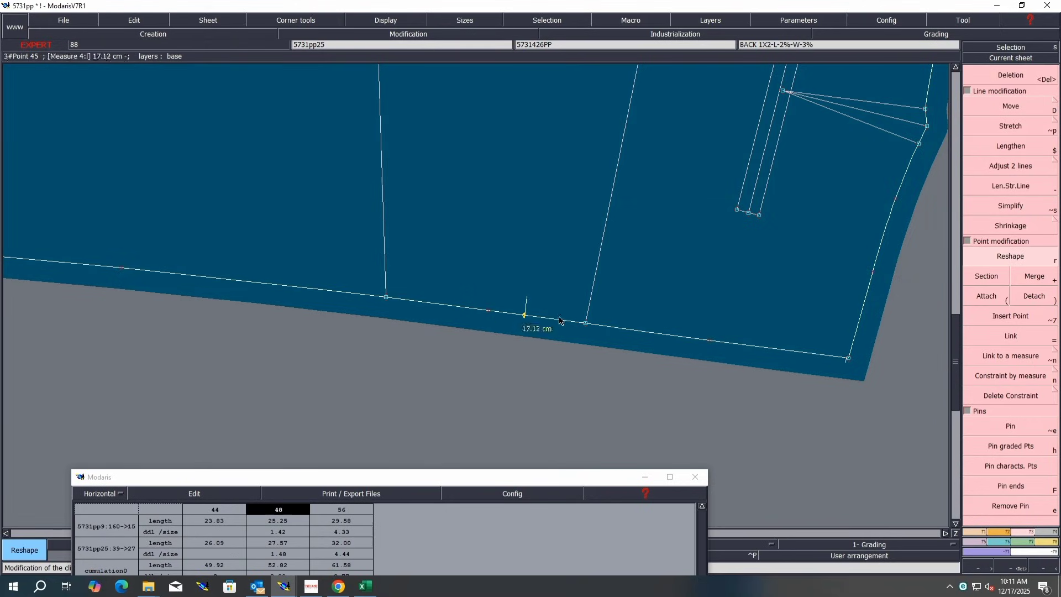
left_click(711, 341)
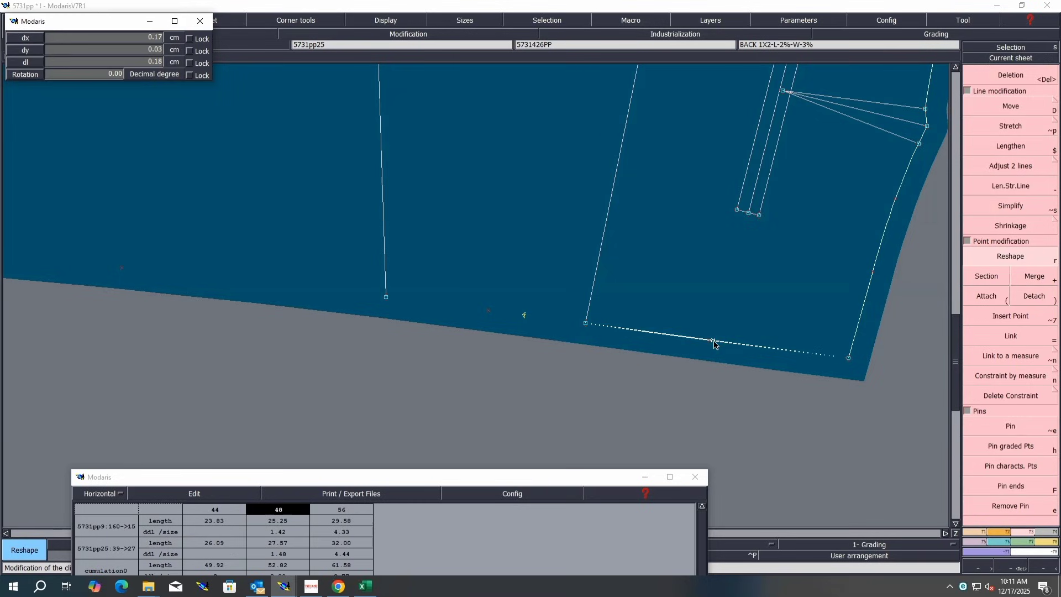
left_click(713, 343)
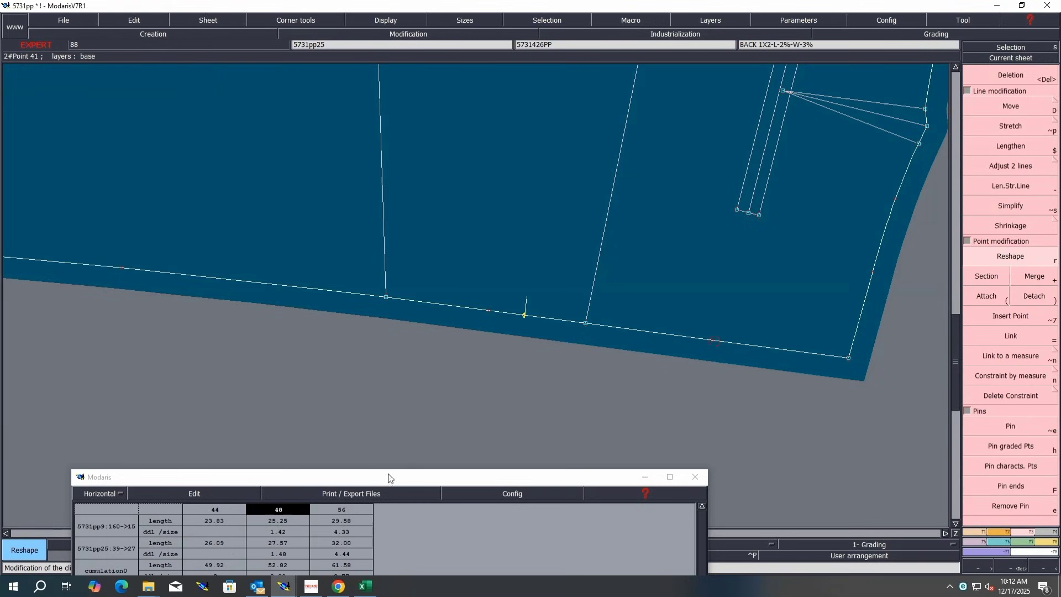
Step: Measure the half-hip line across the back and front pieces with the Length tool and review the measurement table
left_click(487, 478)
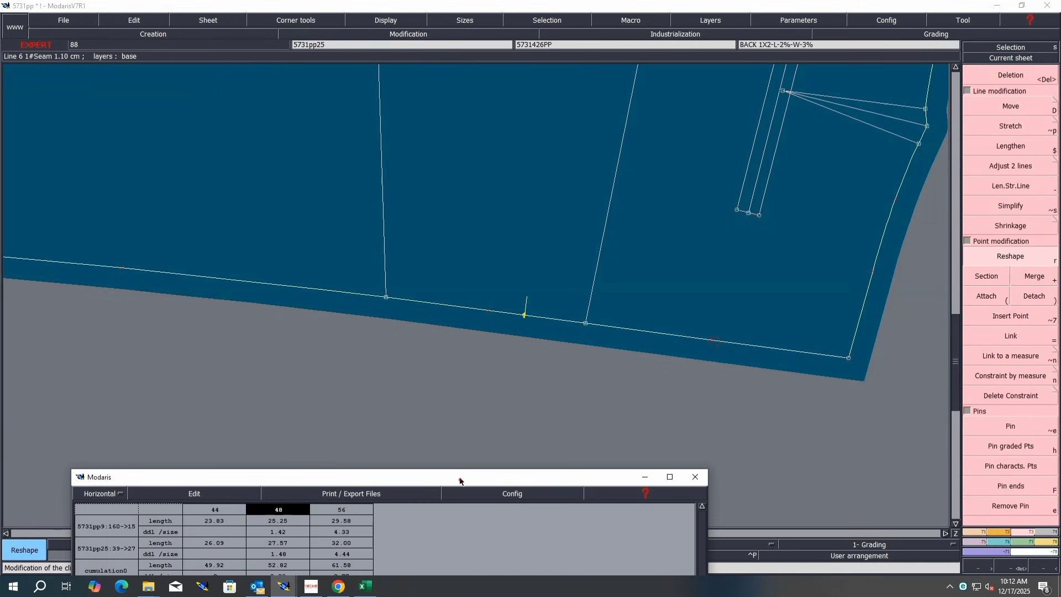
left_click_drag(459, 481, 506, 370)
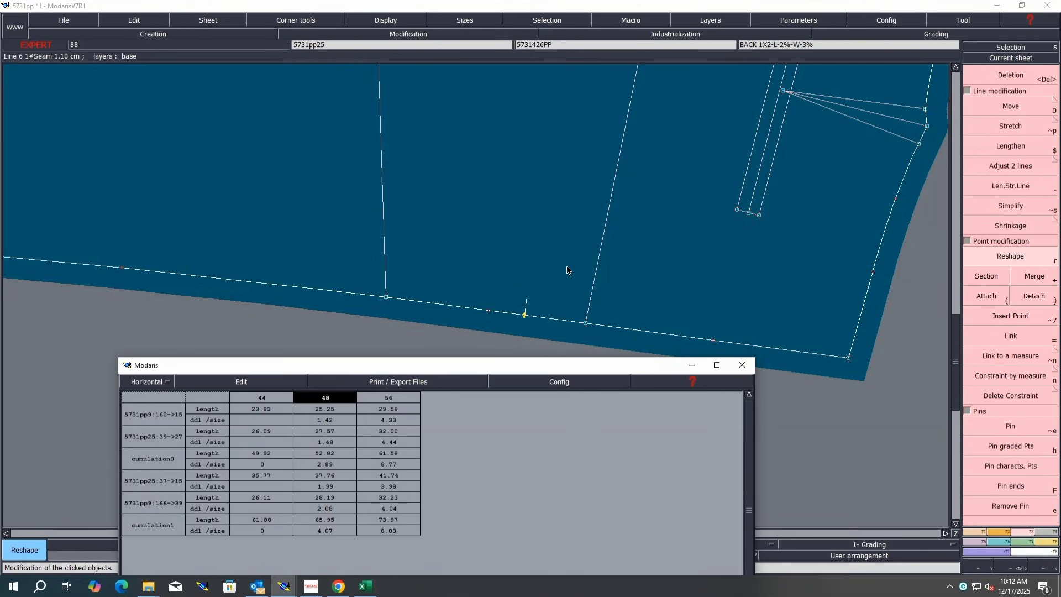
key("Home")
left_click_drag(624, 366, 632, 366)
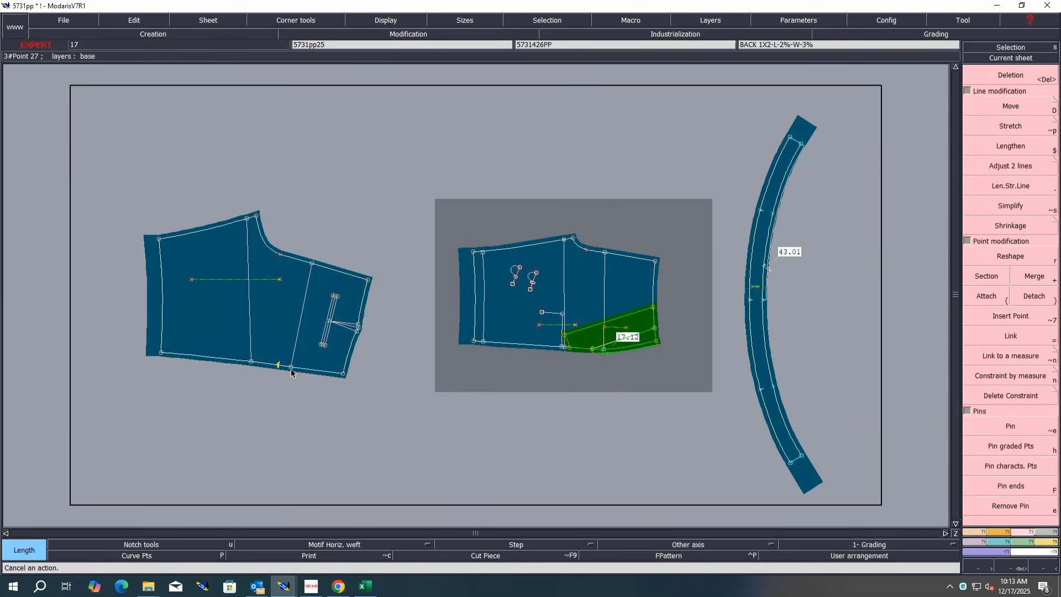
left_click(291, 367)
left_click(311, 264)
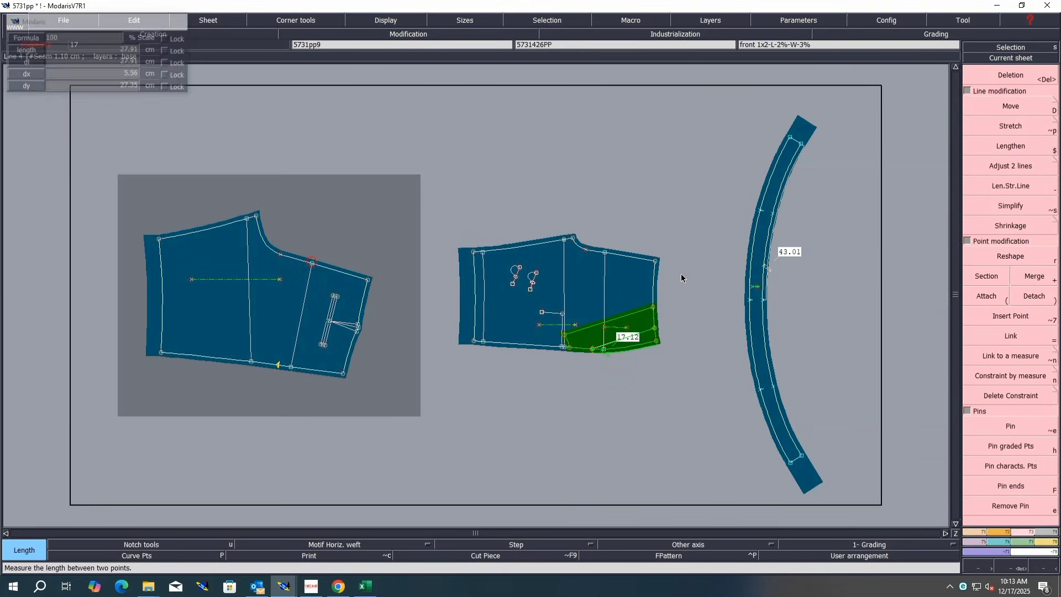
left_click(605, 254)
left_click(604, 349)
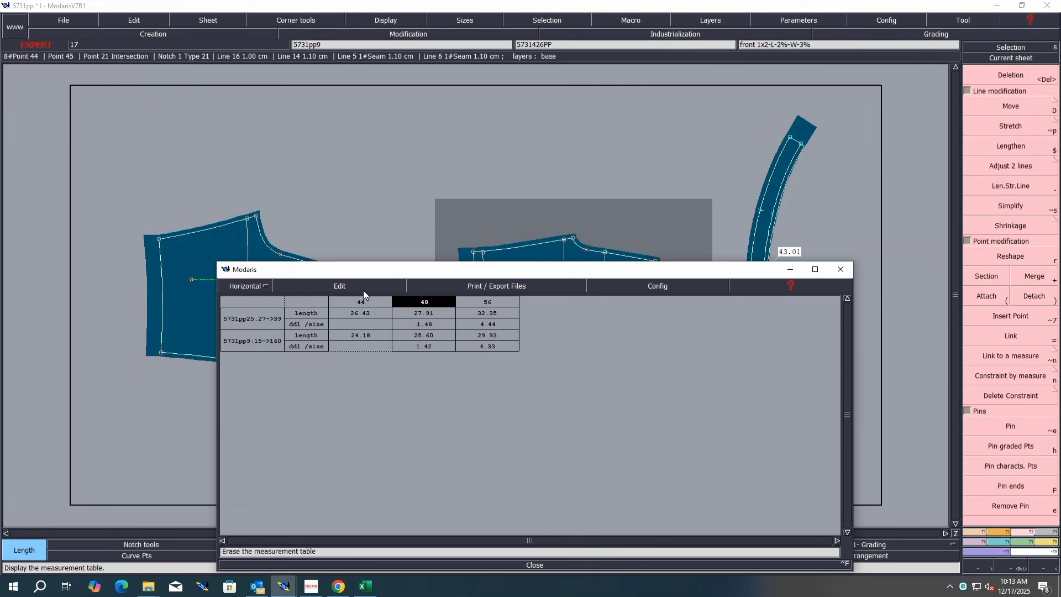
left_click(363, 290)
left_click(298, 323)
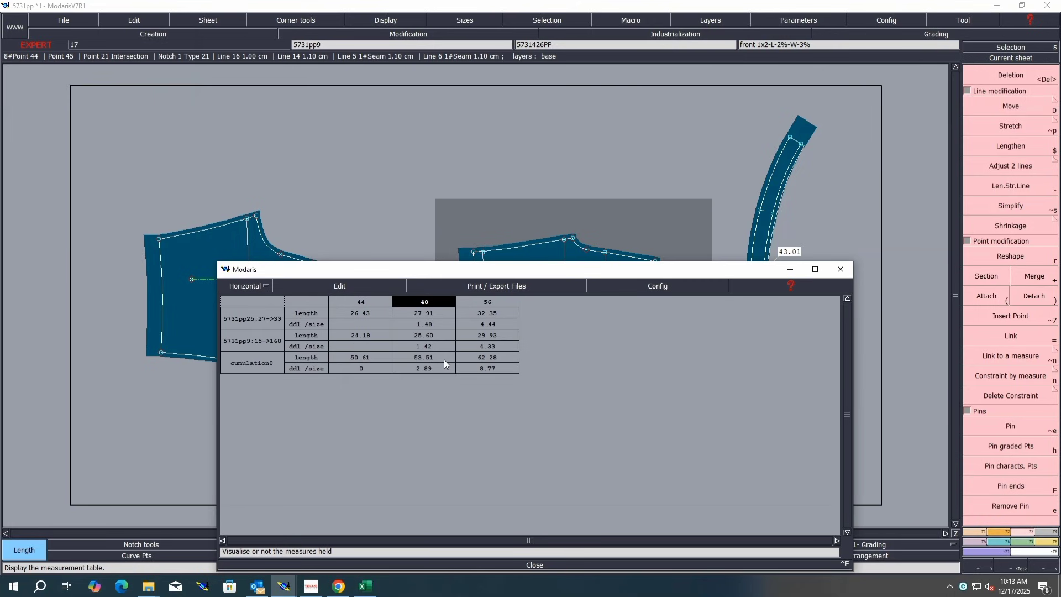
Step: Switch to the size chart in Excel and fill the front rise row C in yellow
left_click(365, 586)
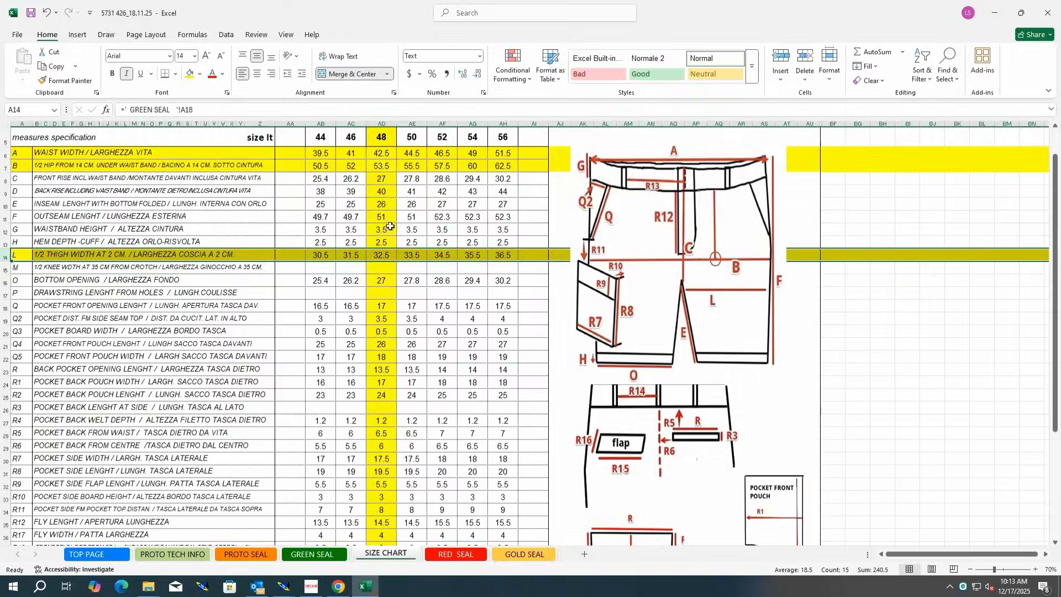
left_click(389, 167)
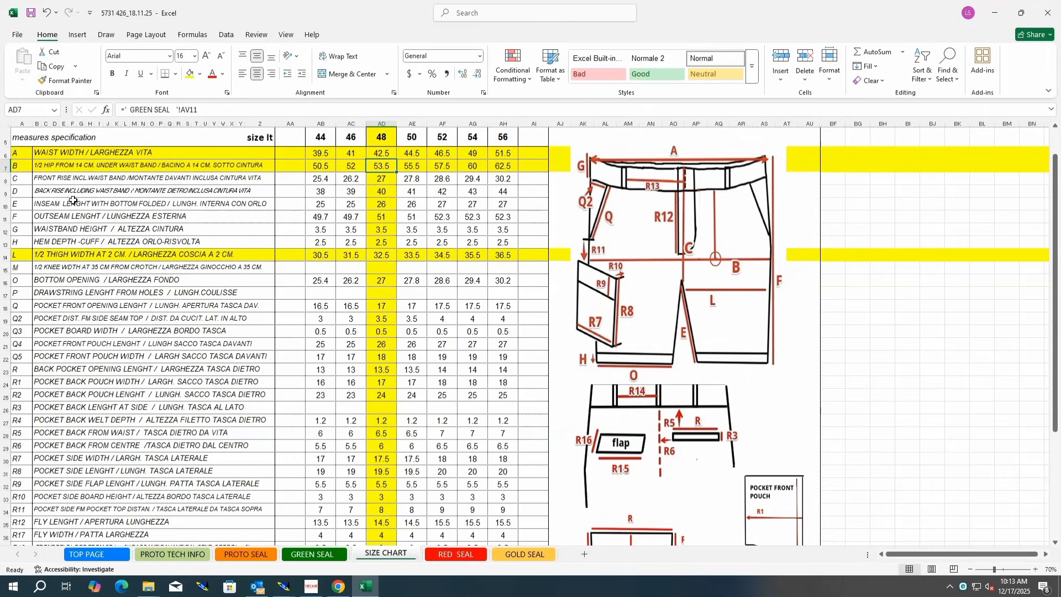
left_click(5, 182)
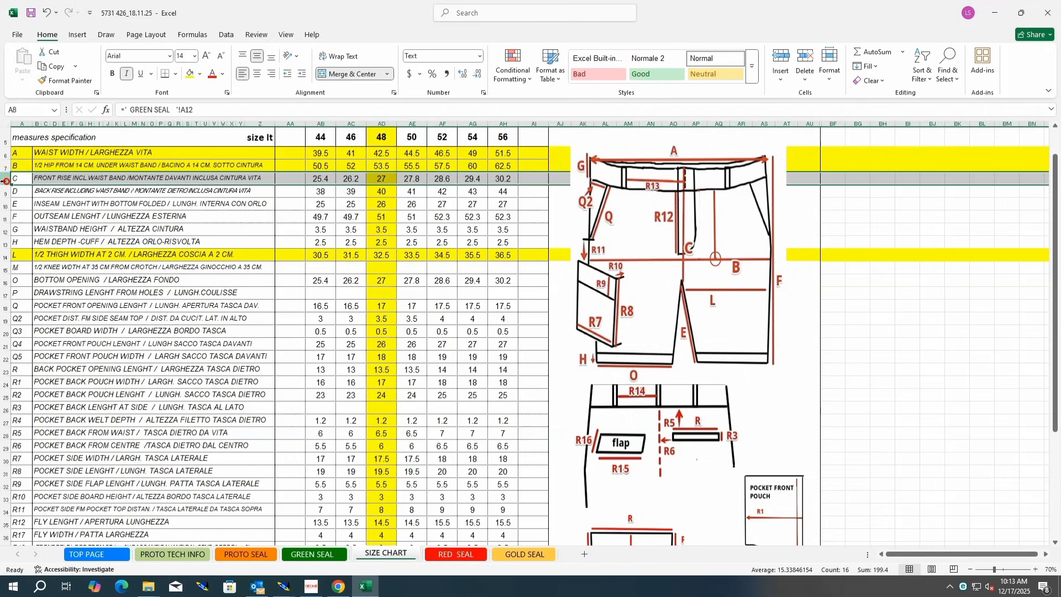
left_click(190, 74)
left_click(533, 394)
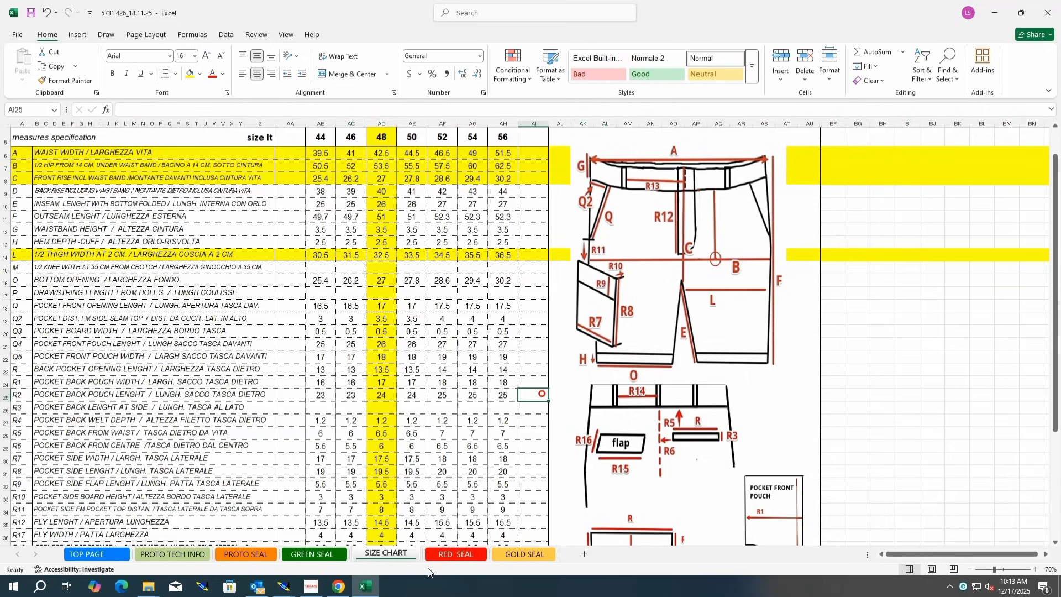
Step: Return to Modaris and empty the measurement table
left_click(283, 586)
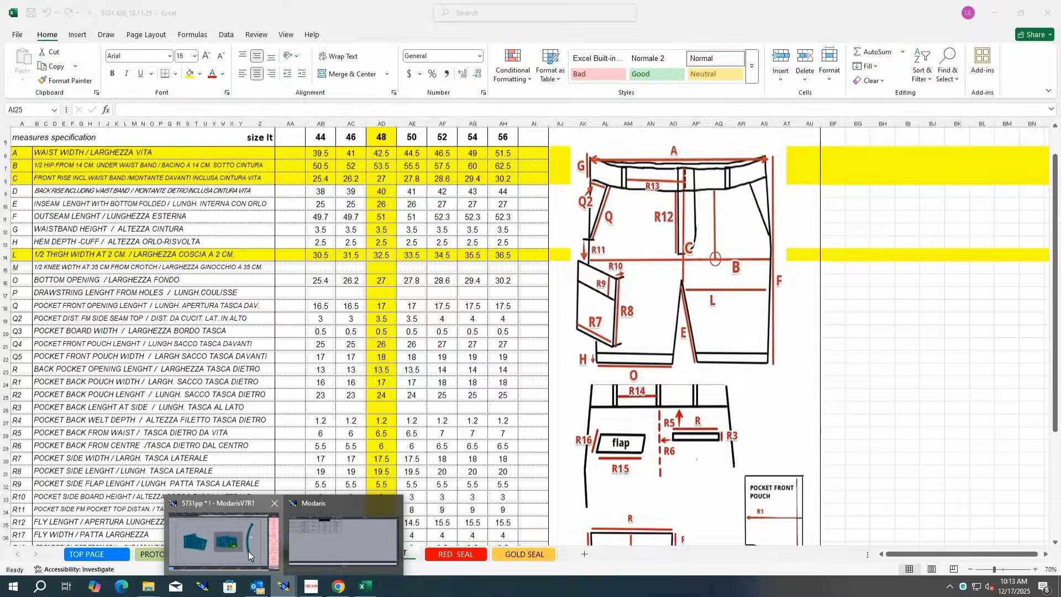
left_click(301, 567)
left_click(339, 285)
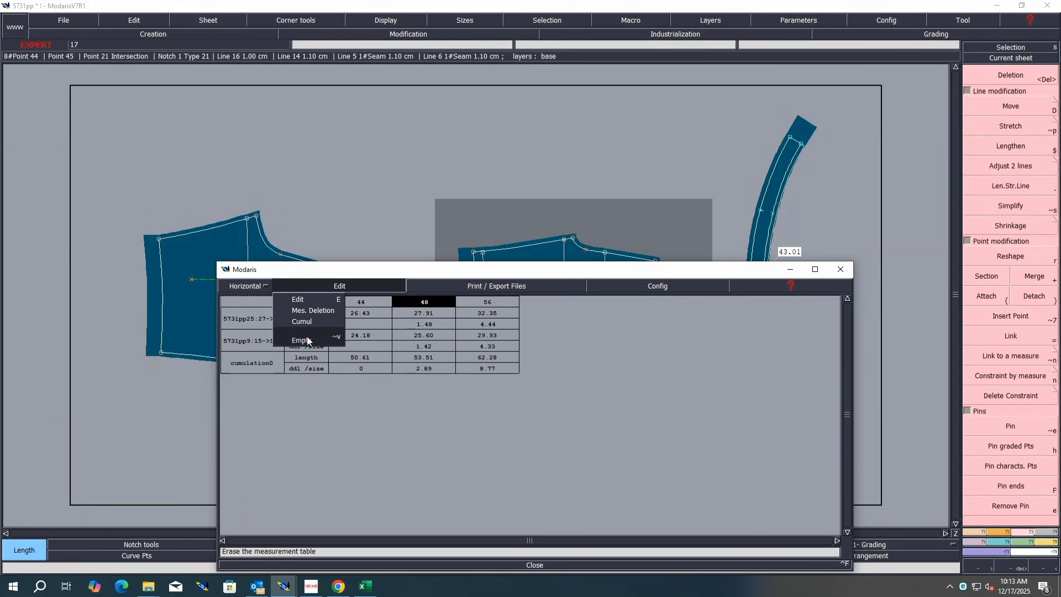
left_click(304, 337)
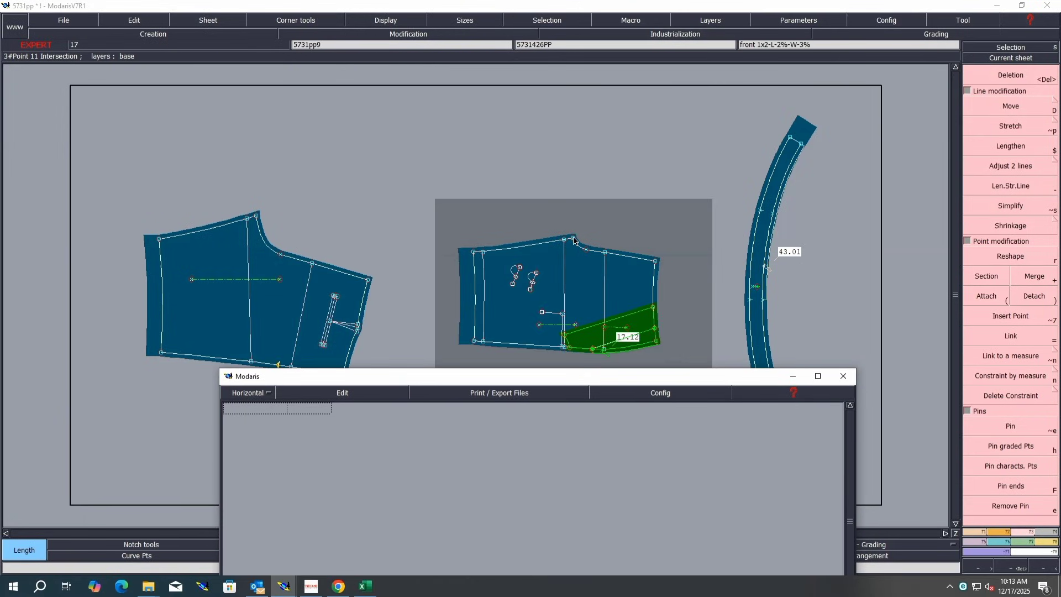
Step: Measure the front waist segment and the waistband segment, then cumulate the two lengths
left_click(654, 261)
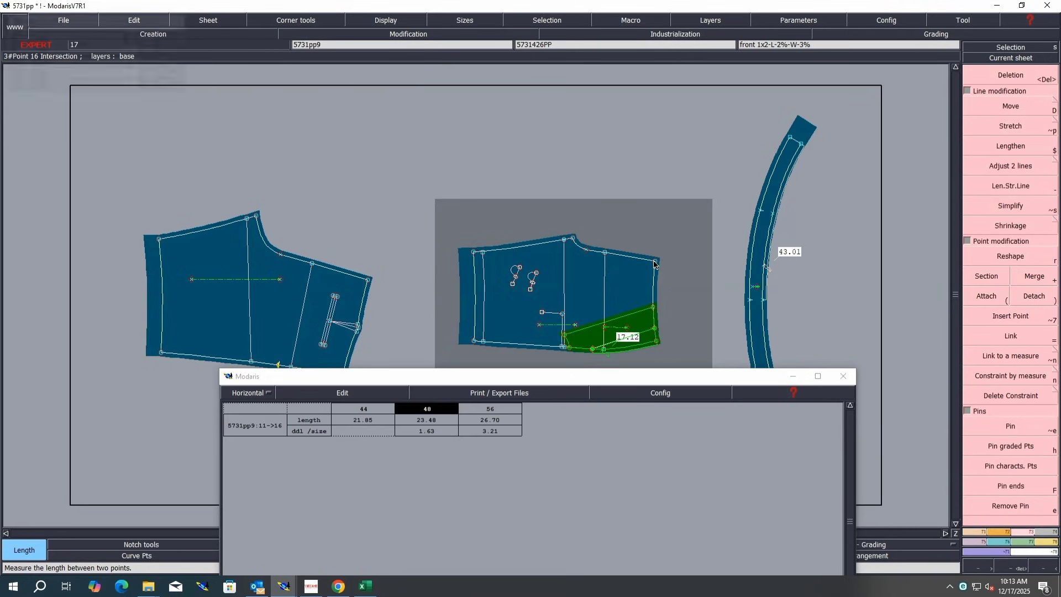
left_click(751, 304)
left_click(765, 299)
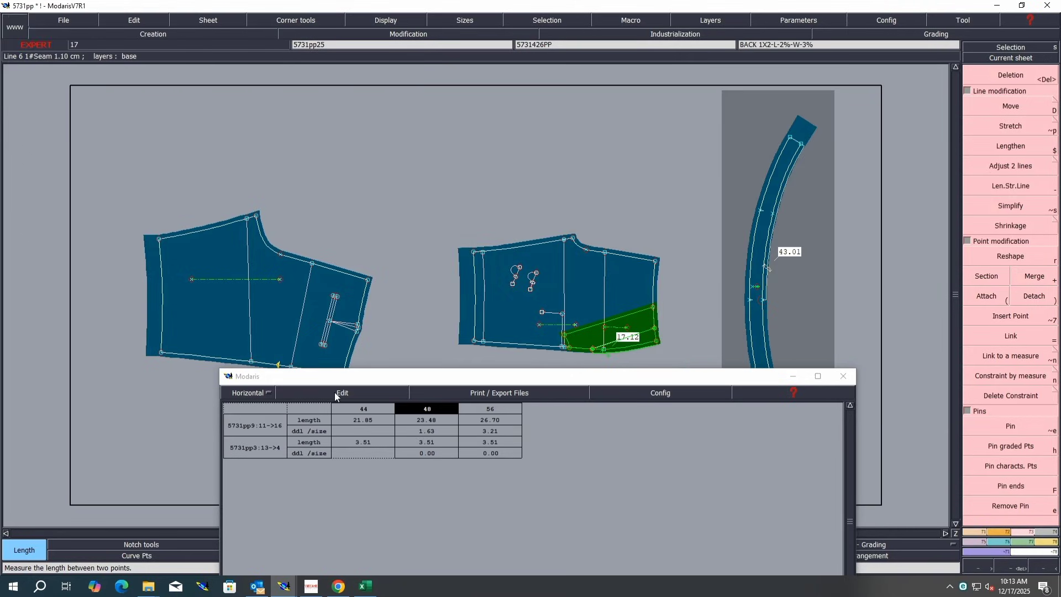
left_click(333, 393)
left_click(324, 425)
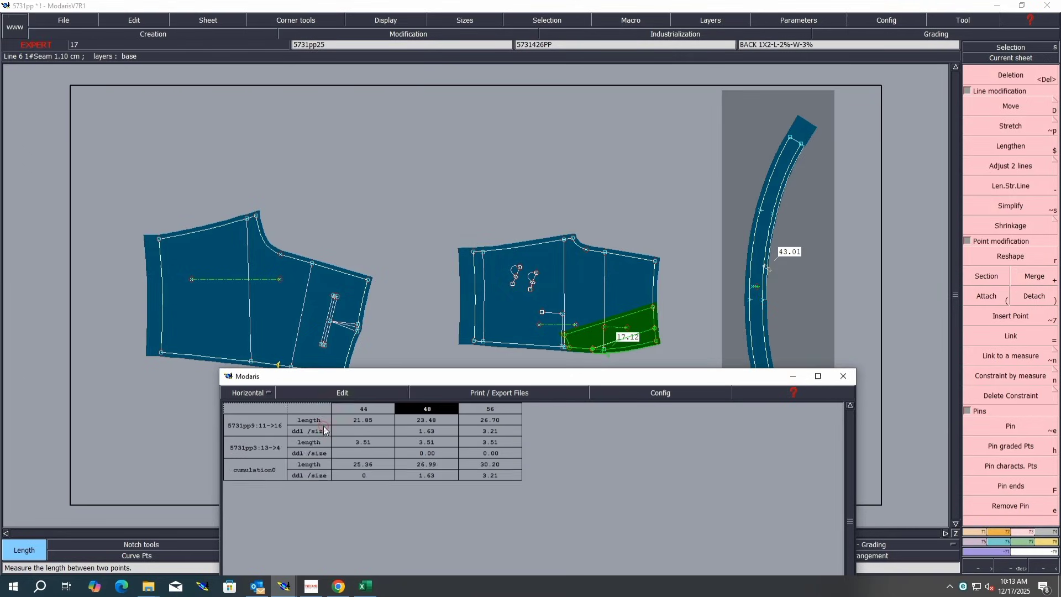
Step: Switch to Excel and fill the back rise row D of the size chart in yellow
left_click(360, 589)
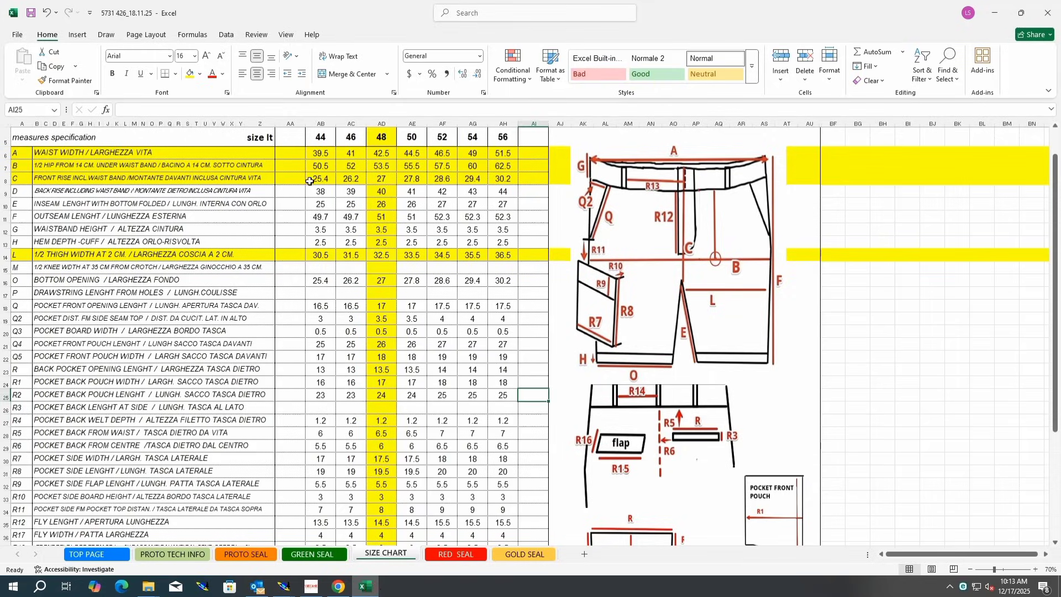
left_click(378, 180)
left_click(4, 191)
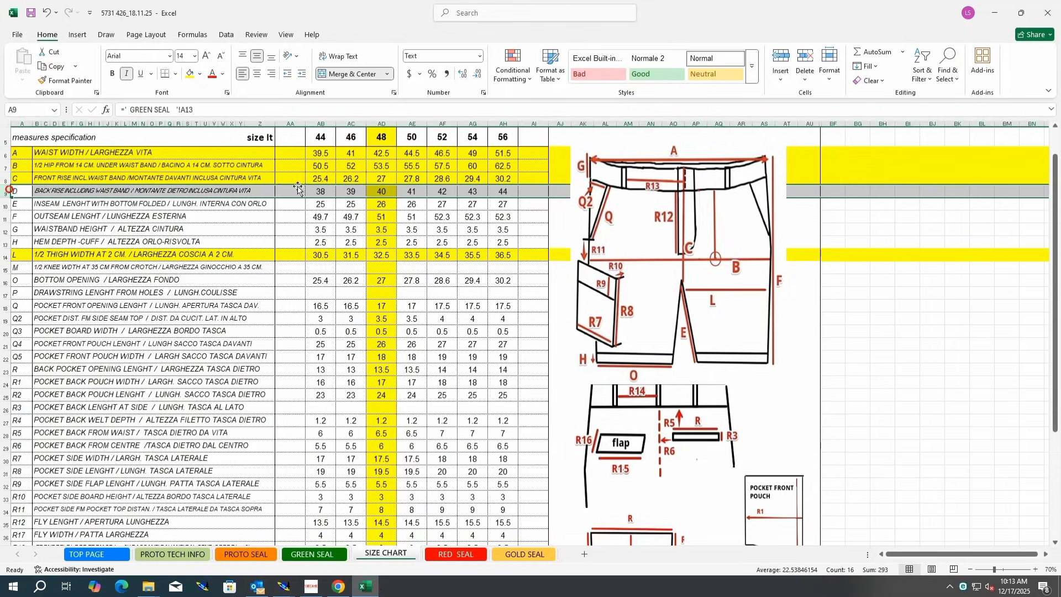
left_click(256, 368)
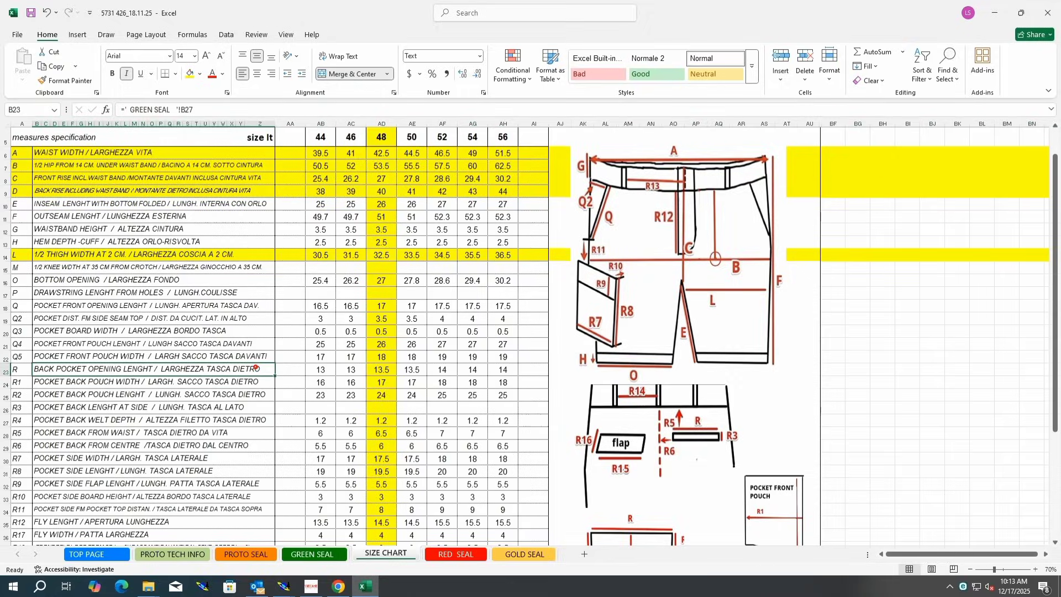
Step: Return to Modaris and empty the measurement table again
mouse_move(279, 593)
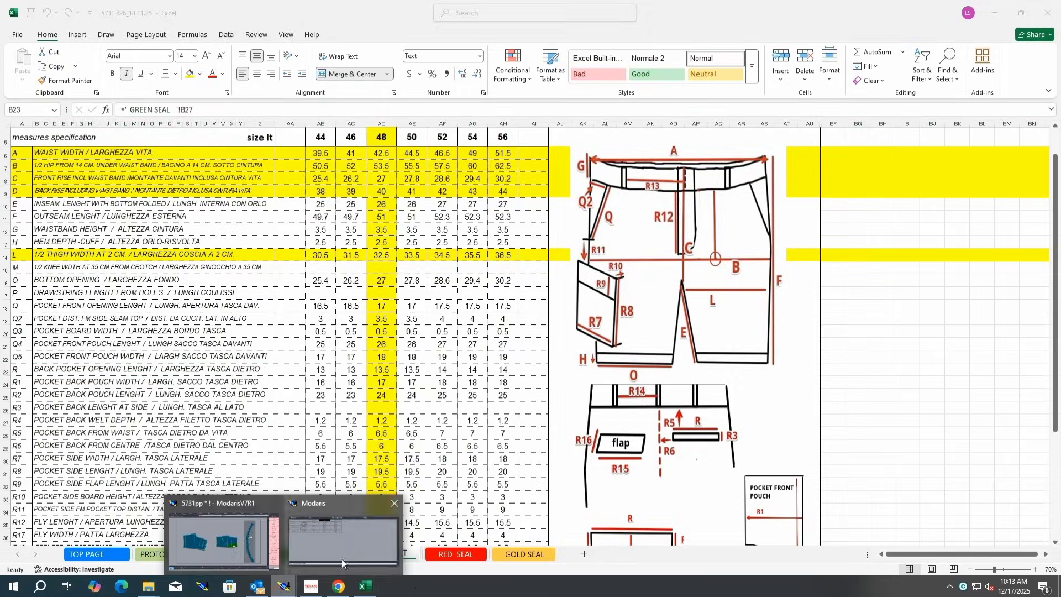
left_click(178, 537)
left_click(327, 393)
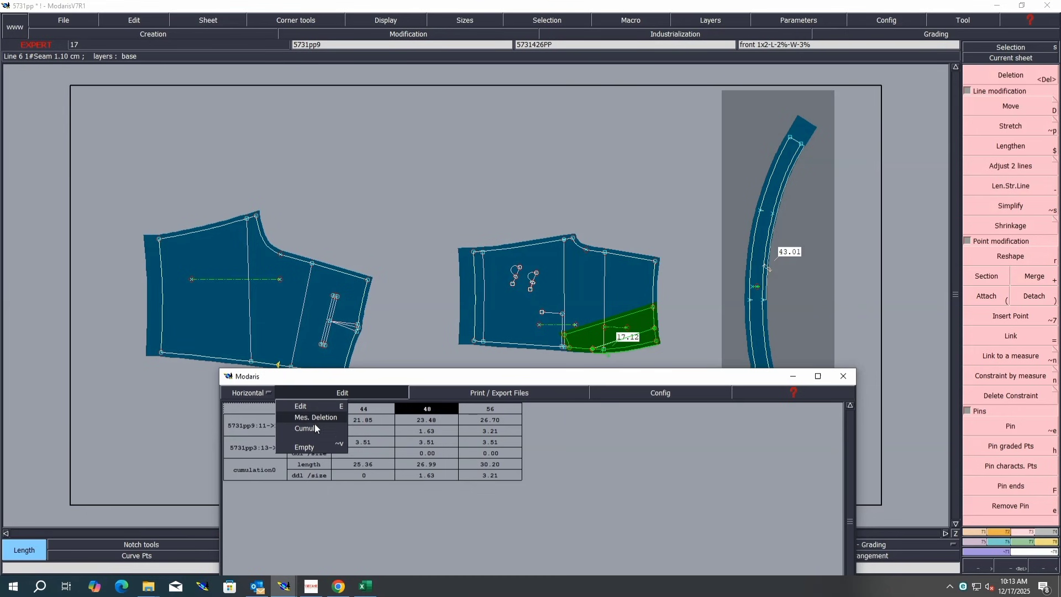
left_click(310, 446)
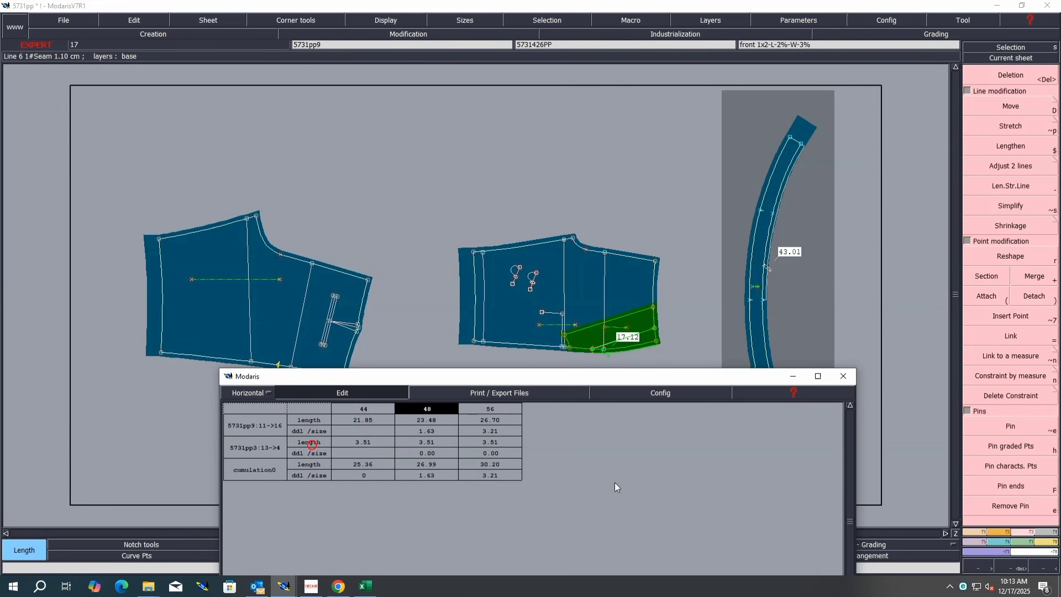
Step: Measure the back waist segment and the waistband segment, then cumulate the two lengths
left_click(257, 216)
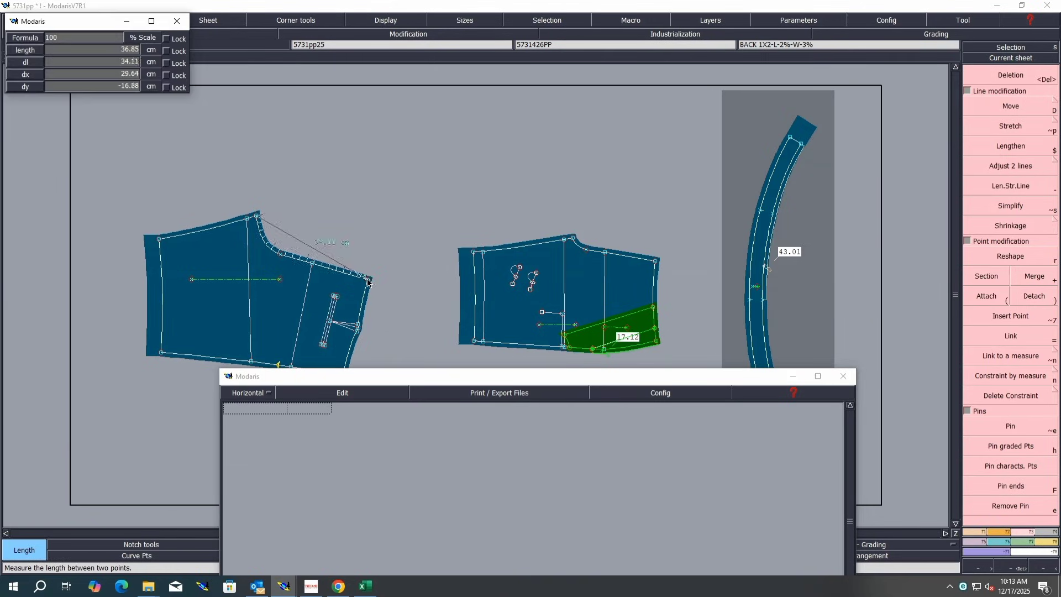
left_click(368, 283)
left_click(761, 302)
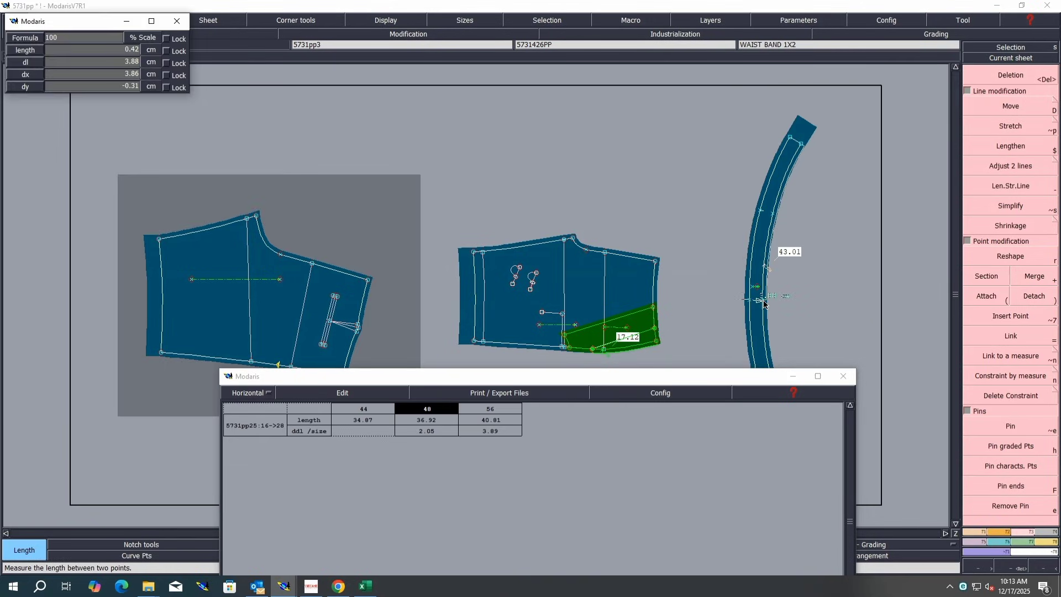
left_click(764, 304)
left_click(340, 393)
left_click(323, 431)
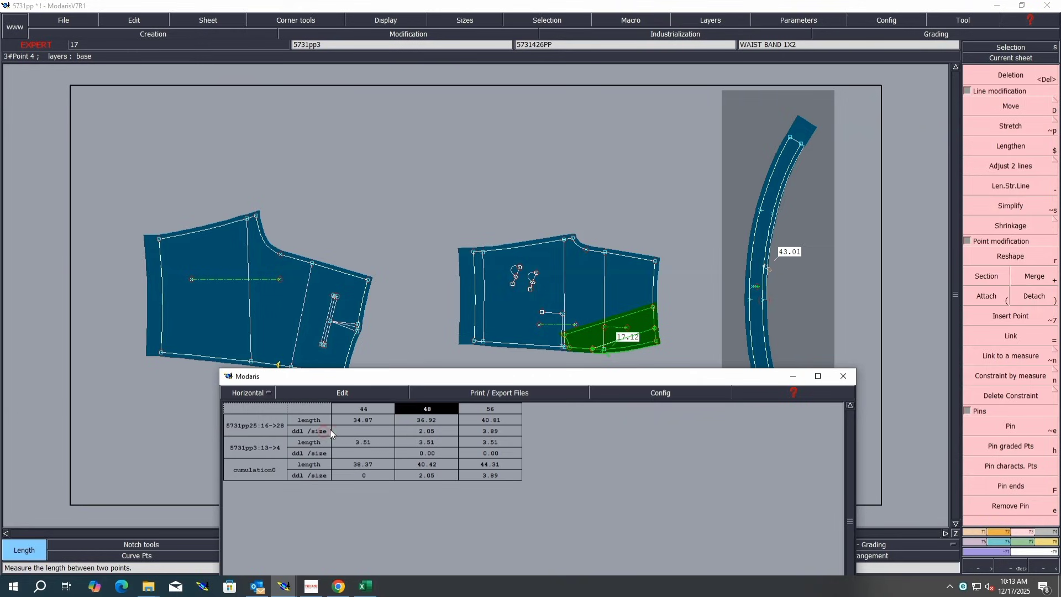
Step: Empty the measurement table and move the back piece's centre-back waist point with a shift of -2 cm
left_click(327, 393)
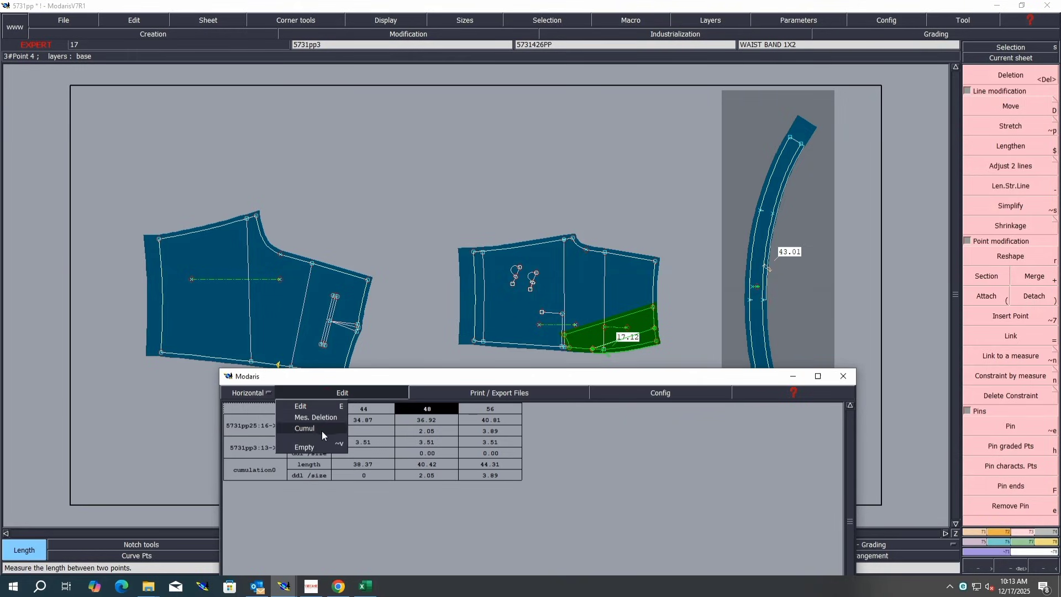
left_click(311, 446)
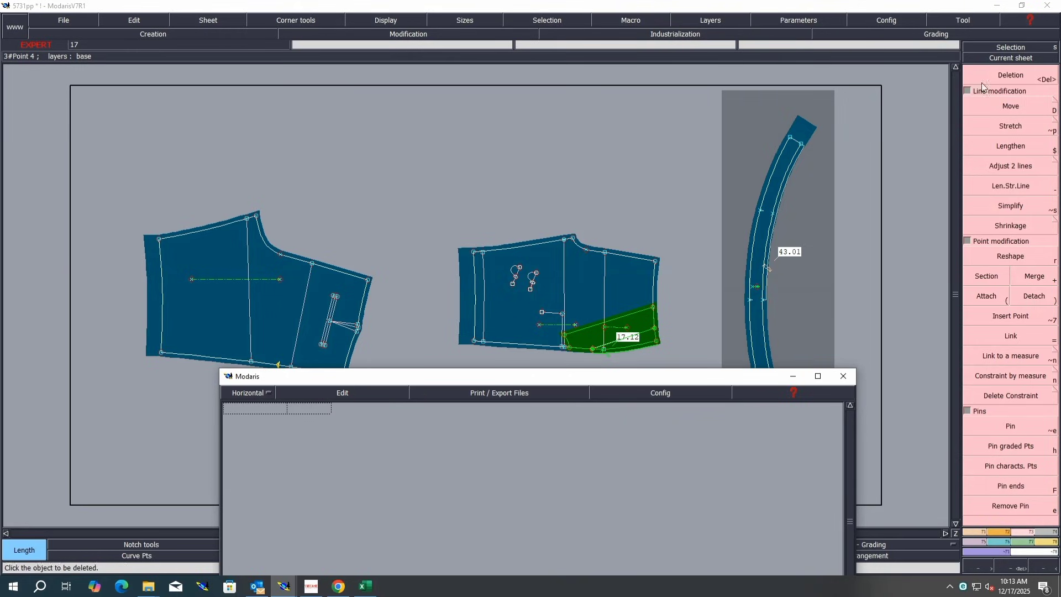
left_click(1012, 107)
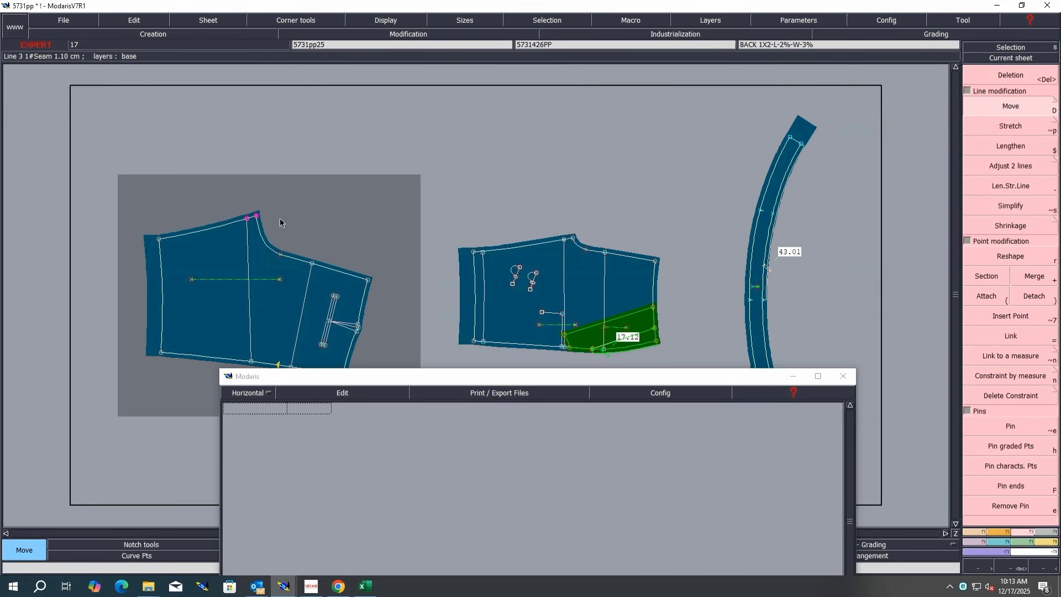
left_click(257, 216)
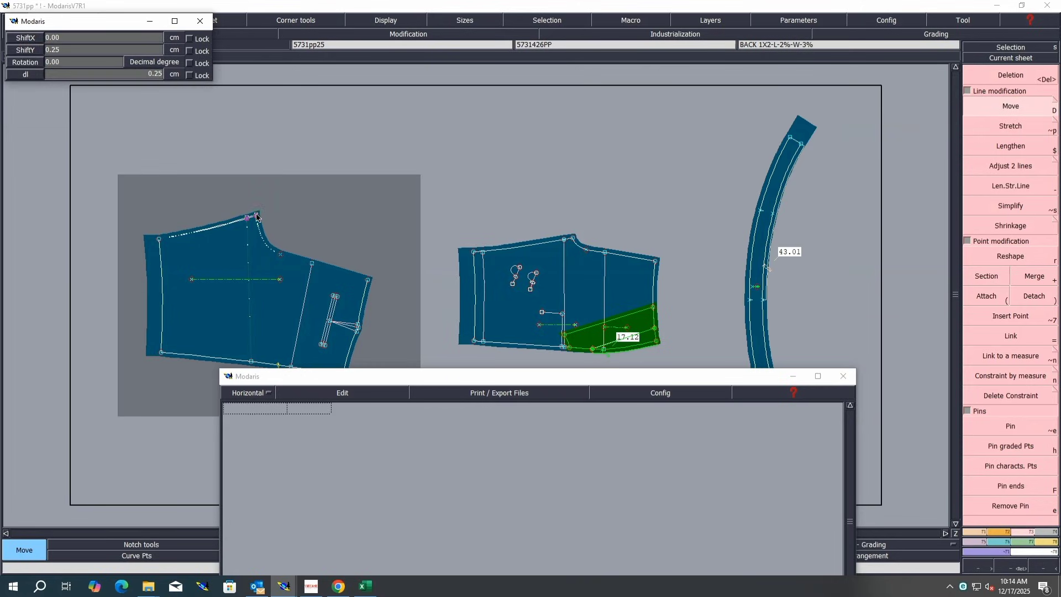
key("Return")
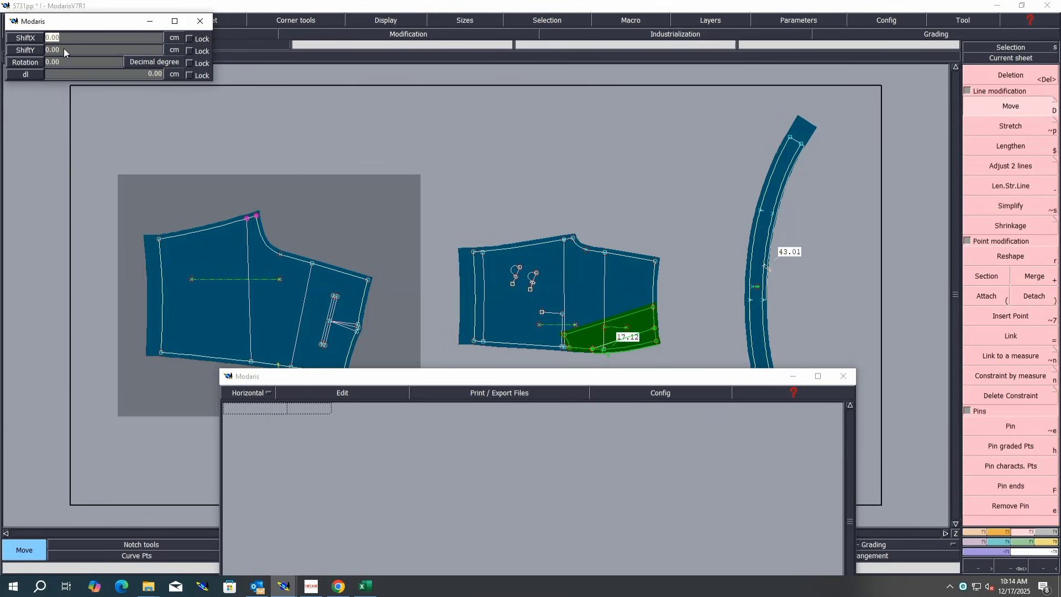
type("-2")
key("Return")
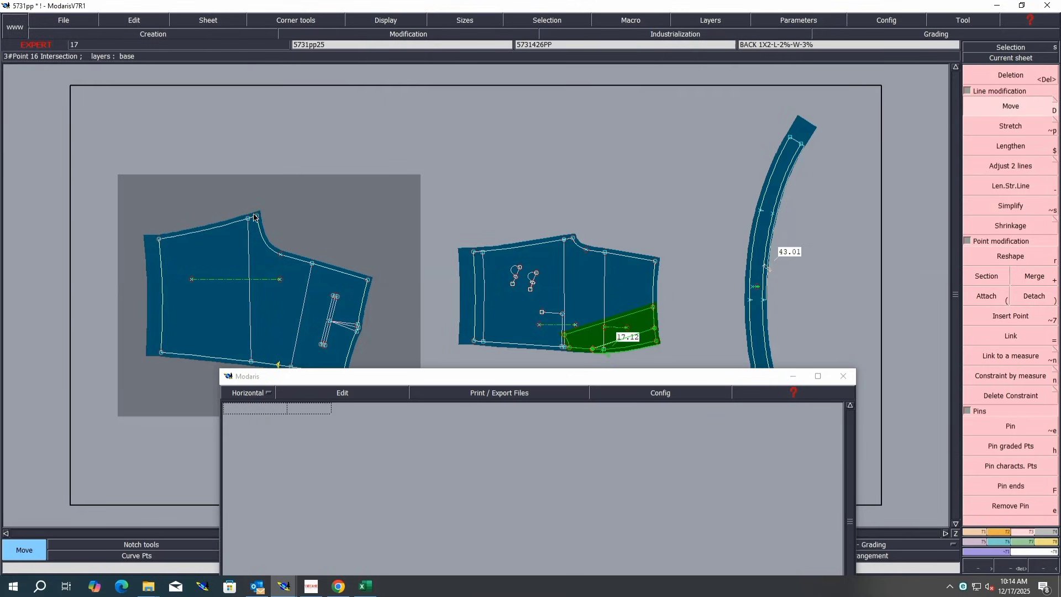
Step: Switch to Excel and highlight the inseam row E of the size chart in yellow
left_click(366, 584)
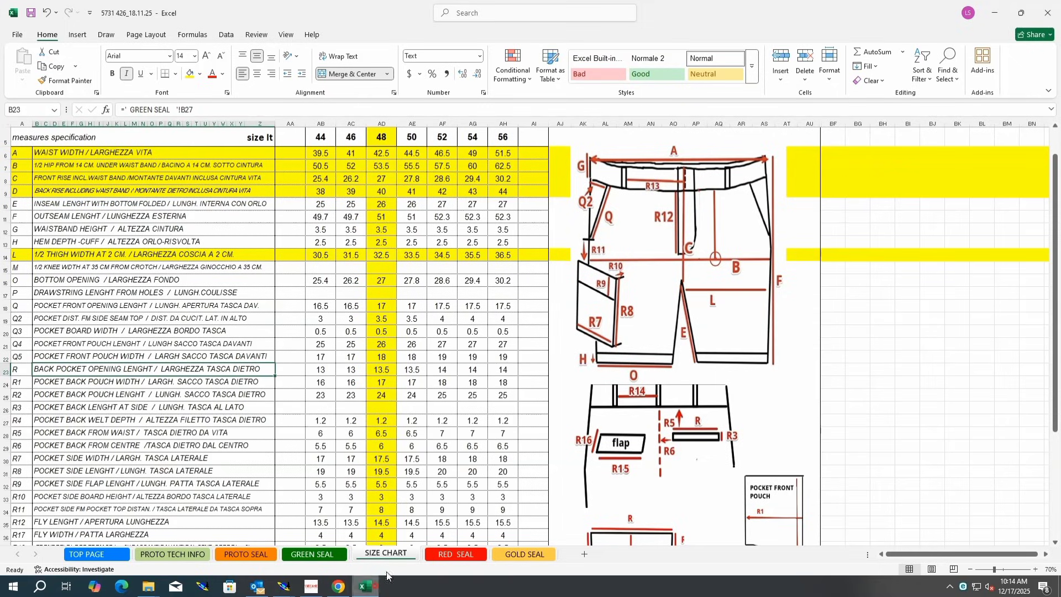
left_click(6, 205)
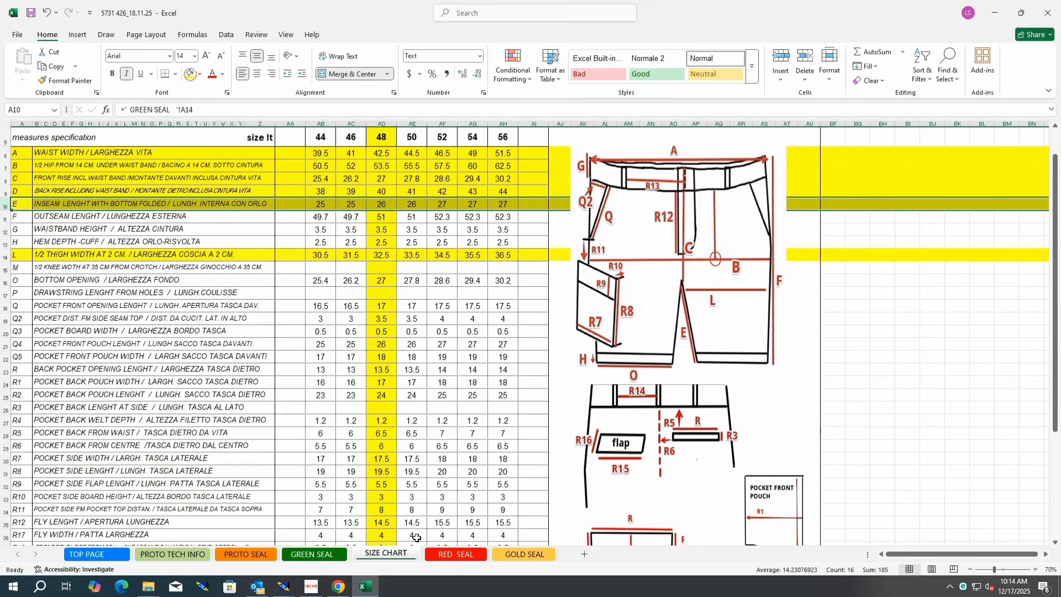
Step: Return to Modaris, measure the front piece's waist line, then empty the measurement table
left_click(285, 587)
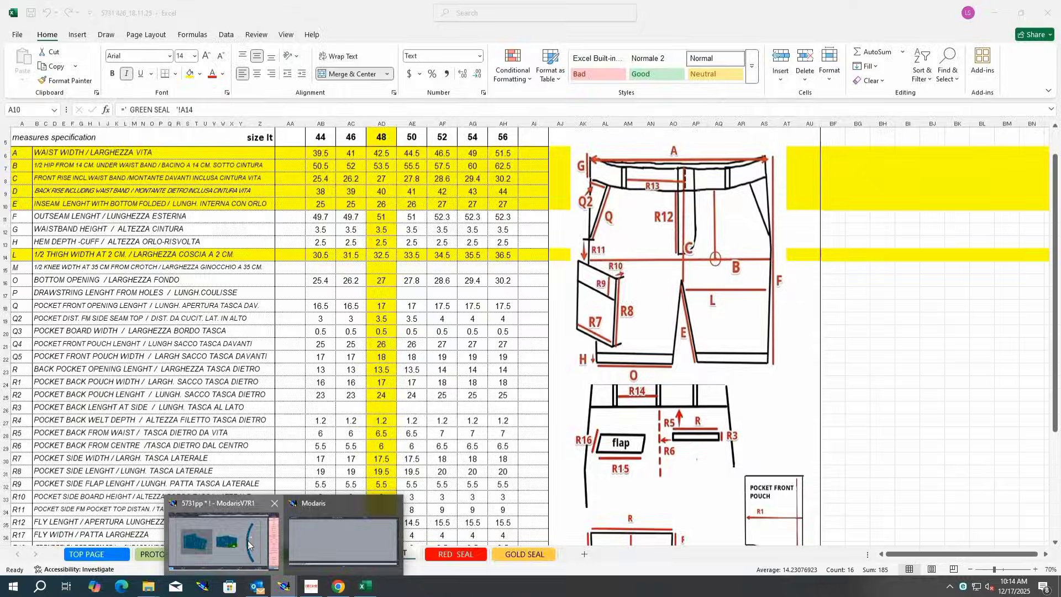
left_click(220, 535)
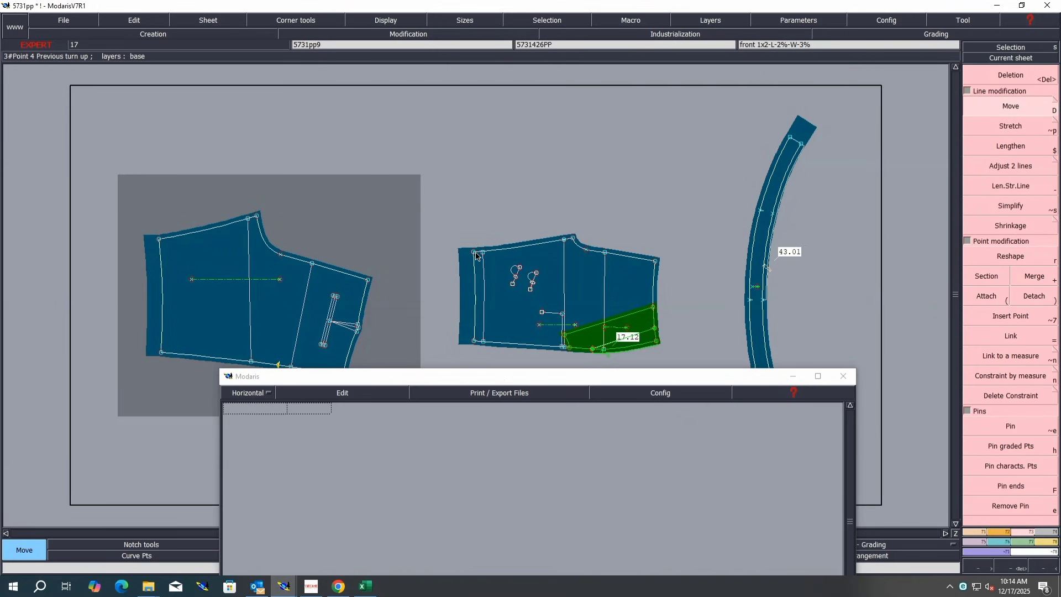
key("l")
left_click(475, 252)
left_click(573, 238)
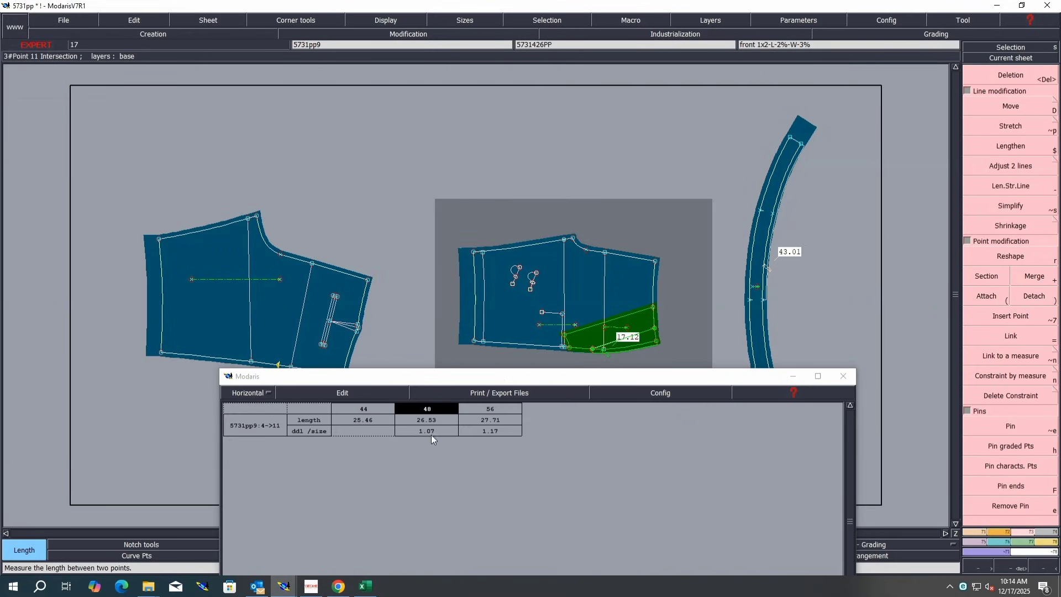
left_click(335, 393)
left_click(326, 449)
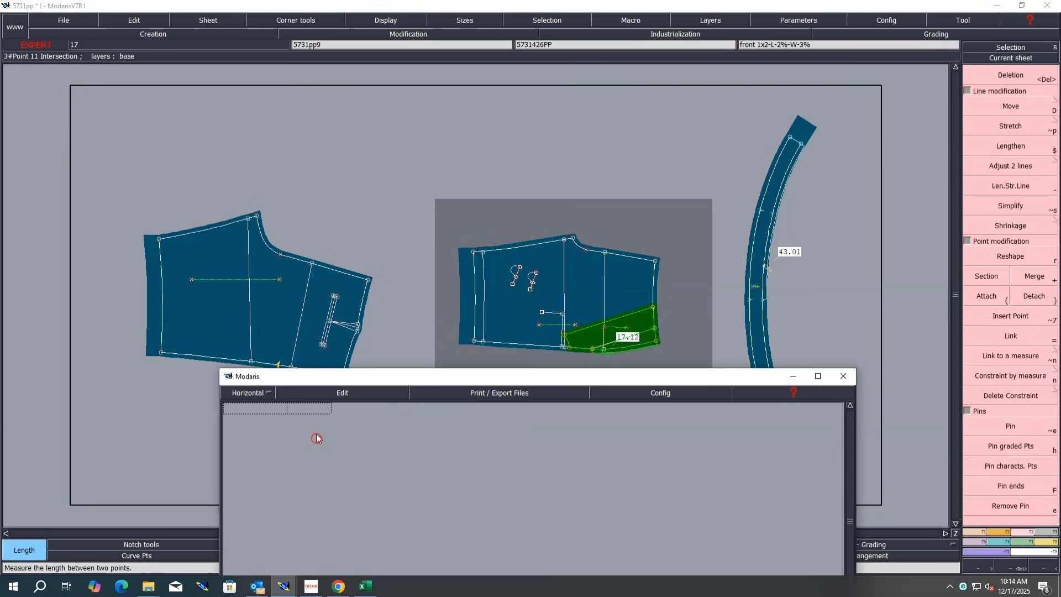
Step: Switch to Excel and fill the waistband height row G in yellow
left_click(365, 586)
left_click(4, 217)
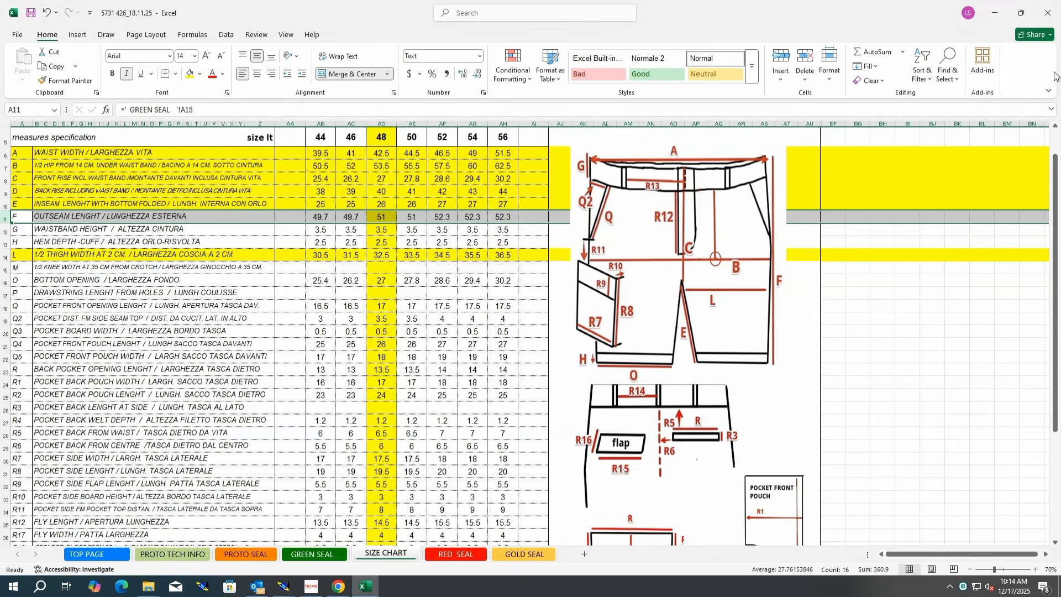
left_click(6, 229)
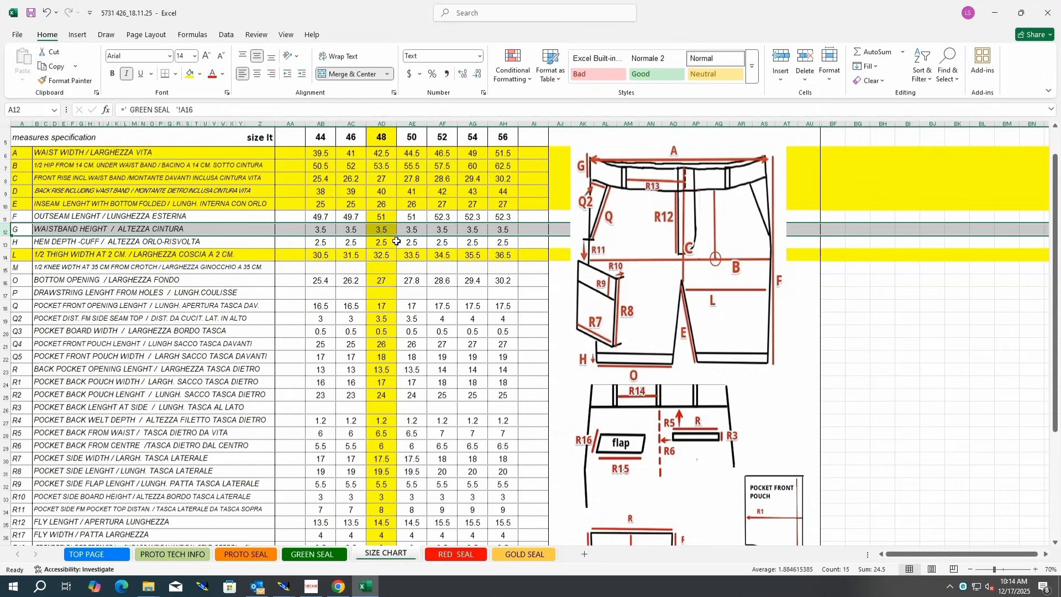
left_click(189, 74)
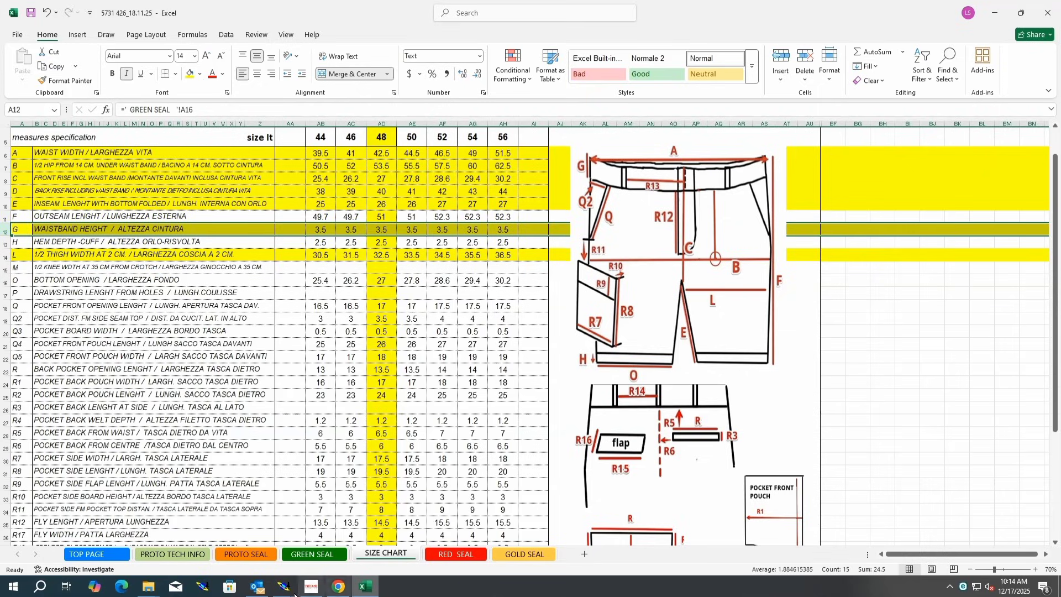
Step: Return to Modaris and measure the waistband's height across its end
mouse_move(284, 585)
left_click(249, 553)
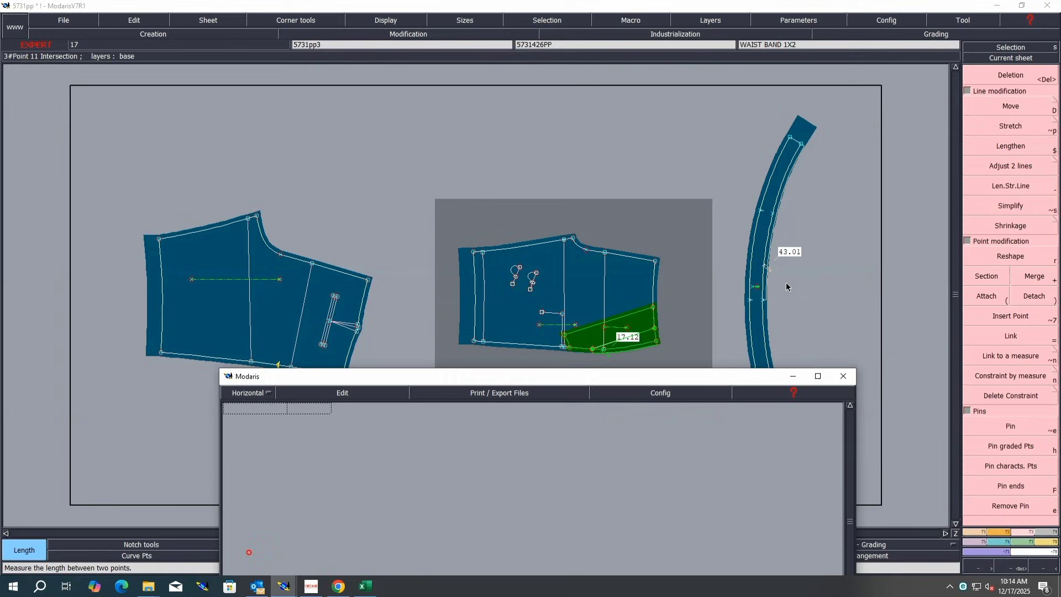
left_click(749, 300)
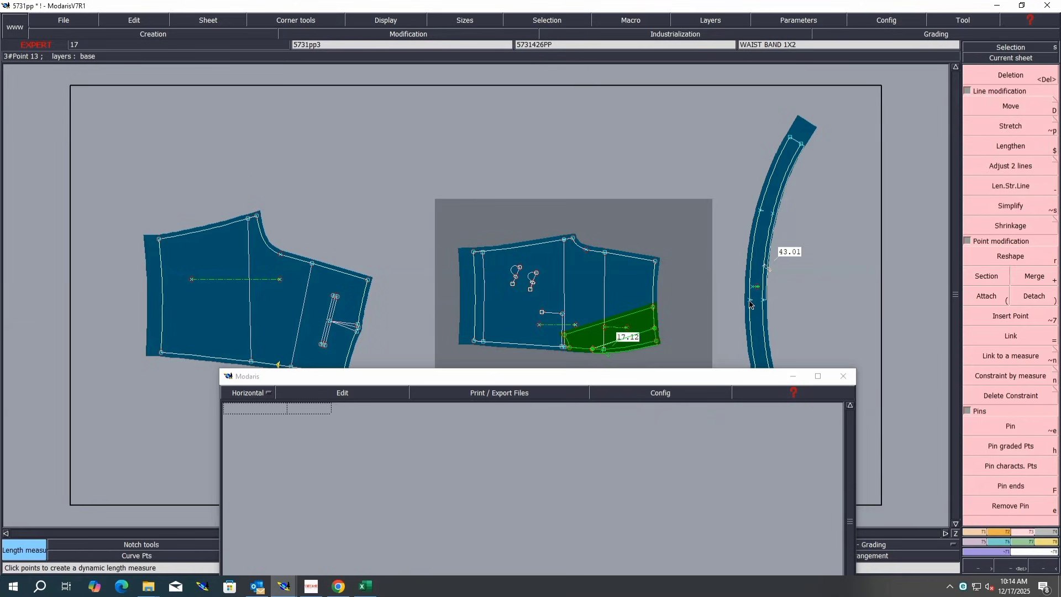
left_click(764, 300)
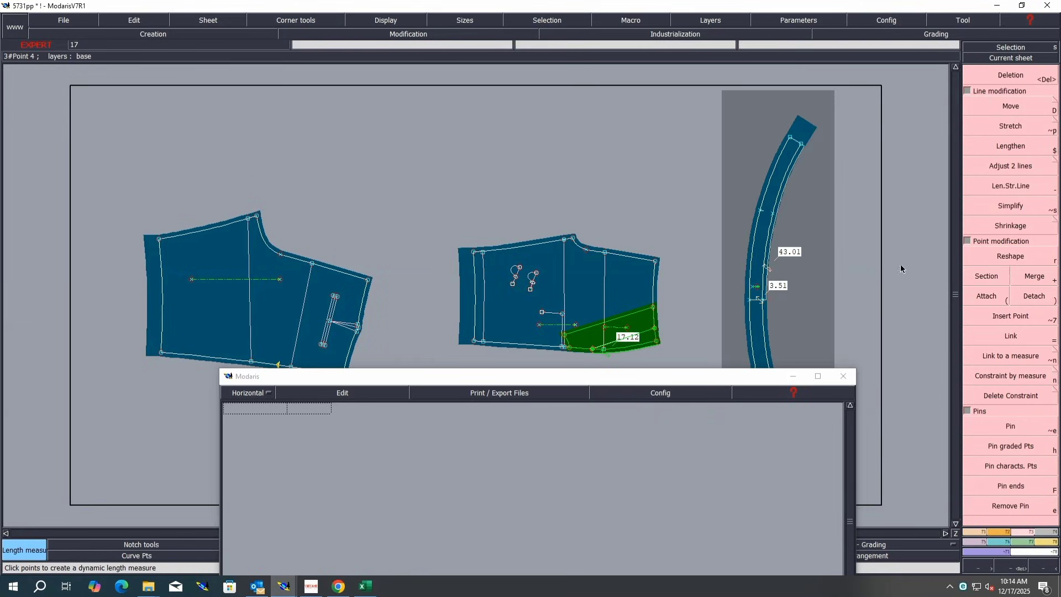
Step: Switch to Excel and fill the bottom opening row O in yellow
left_click(369, 585)
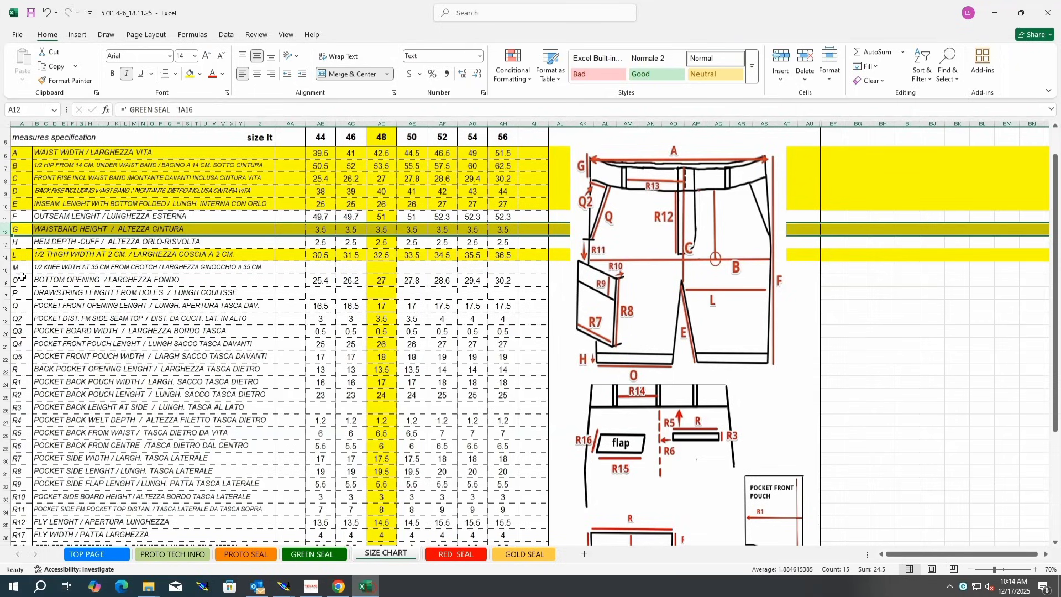
left_click(5, 267)
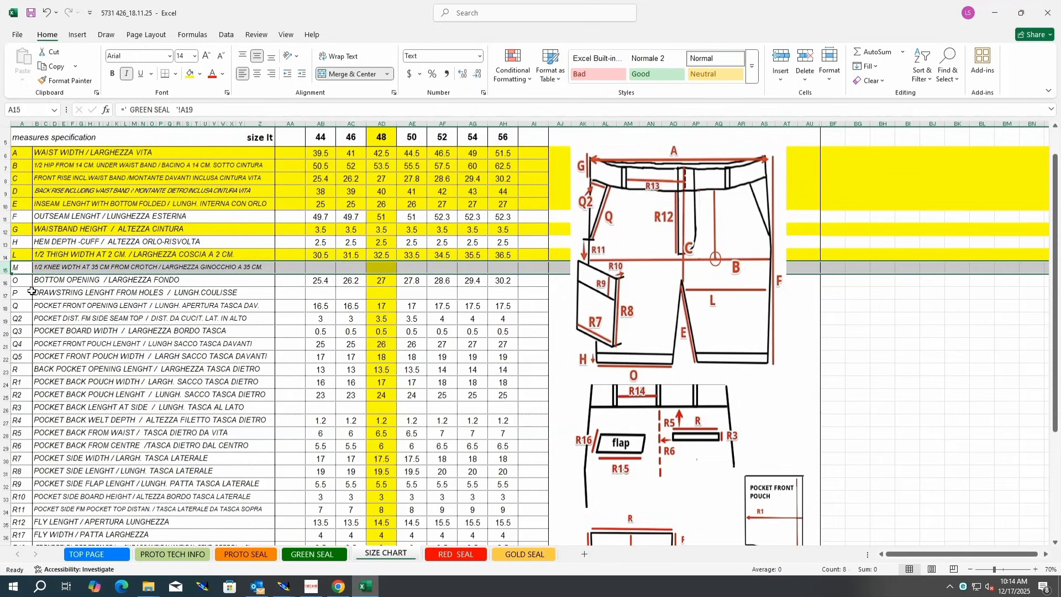
left_click(4, 280)
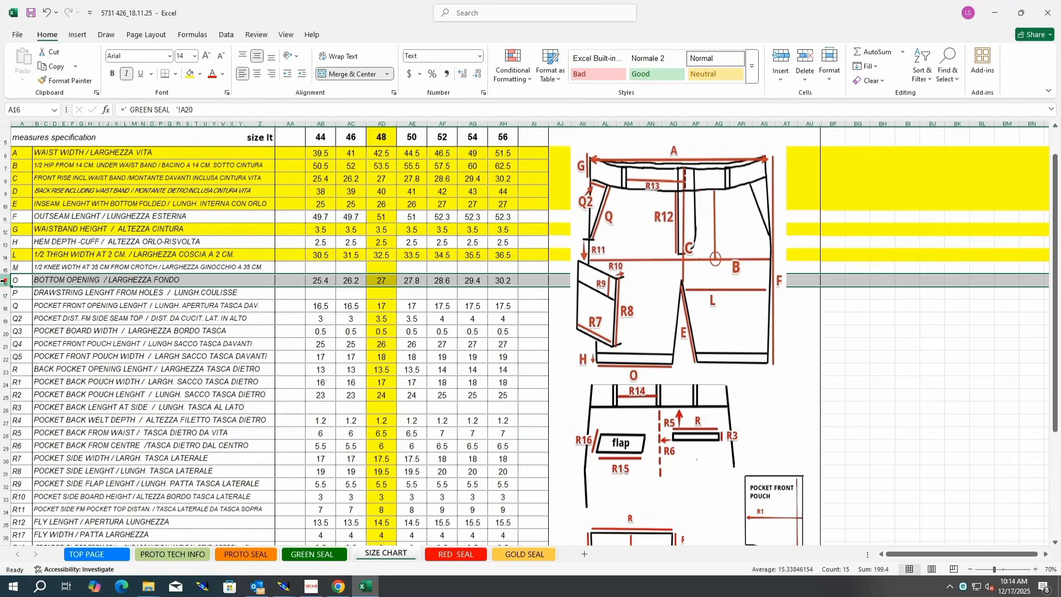
left_click(190, 73)
left_click(381, 344)
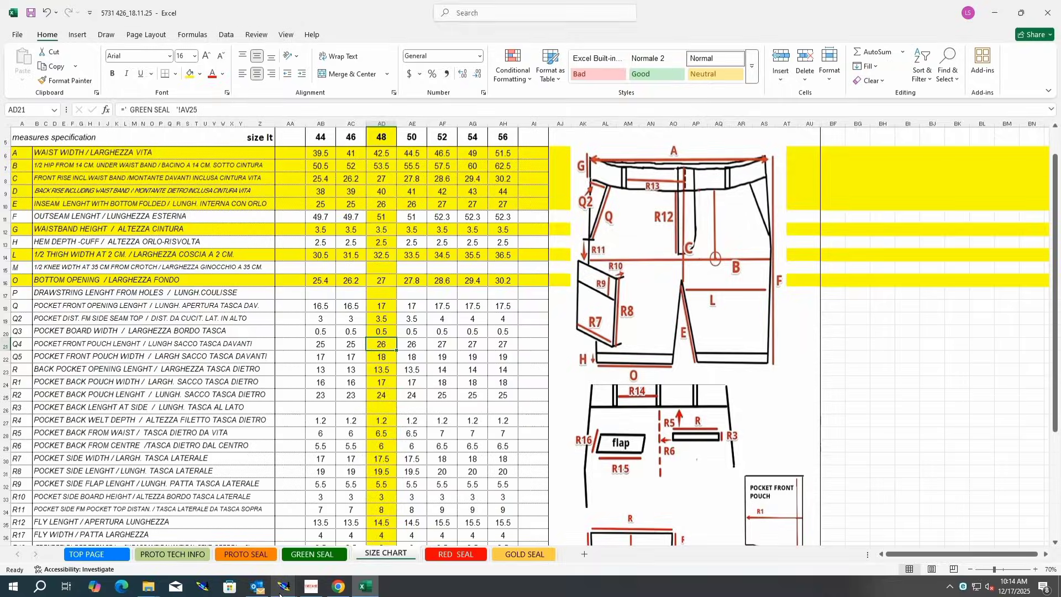
Step: Return to Modaris, measure the back and front side seams, and cumulate the two lengths
mouse_move(280, 589)
left_click(226, 544)
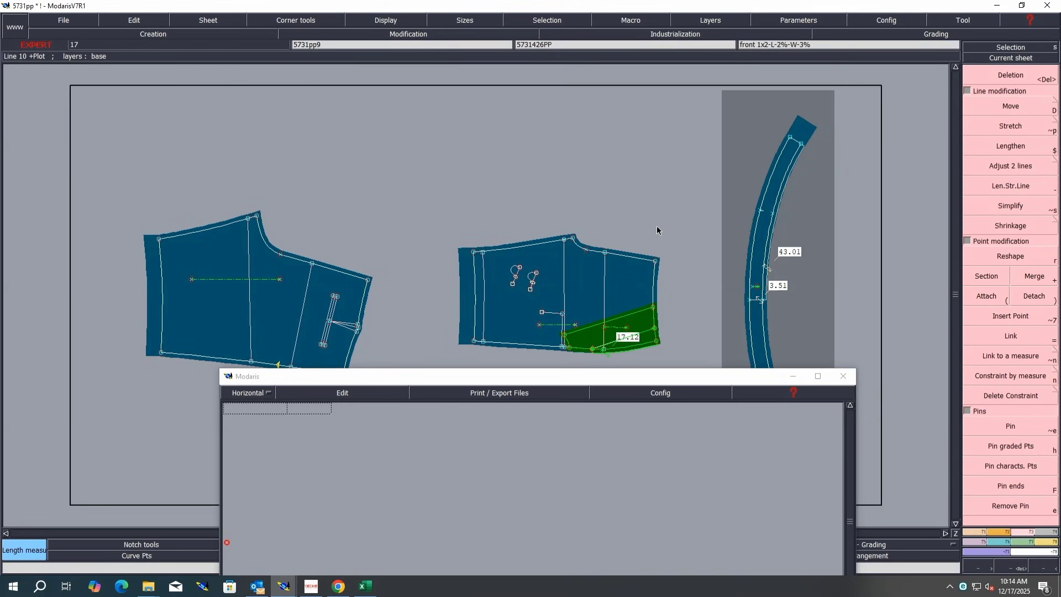
left_click(161, 352)
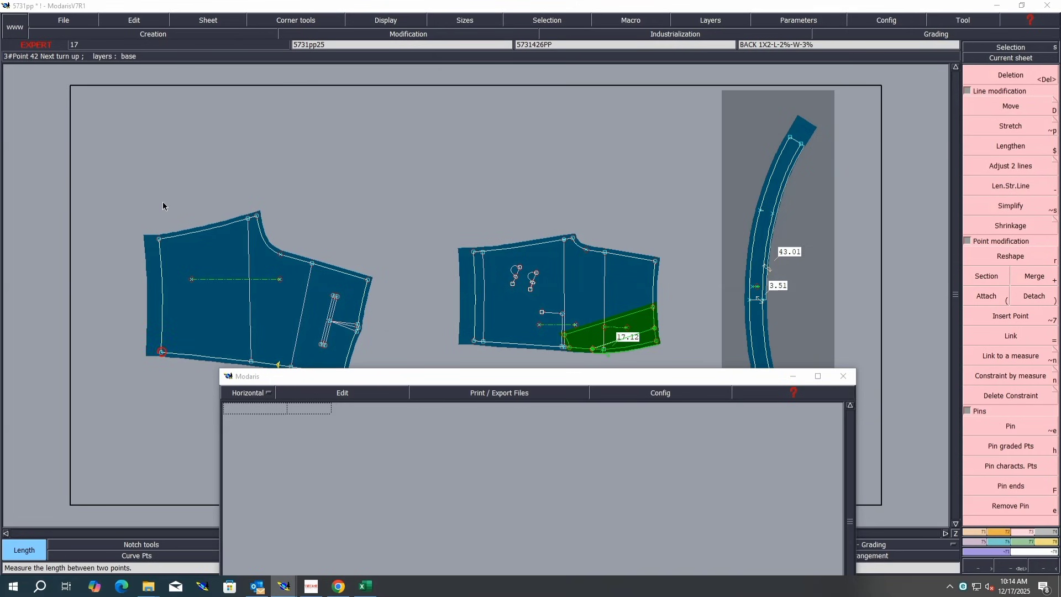
left_click(159, 239)
left_click(474, 253)
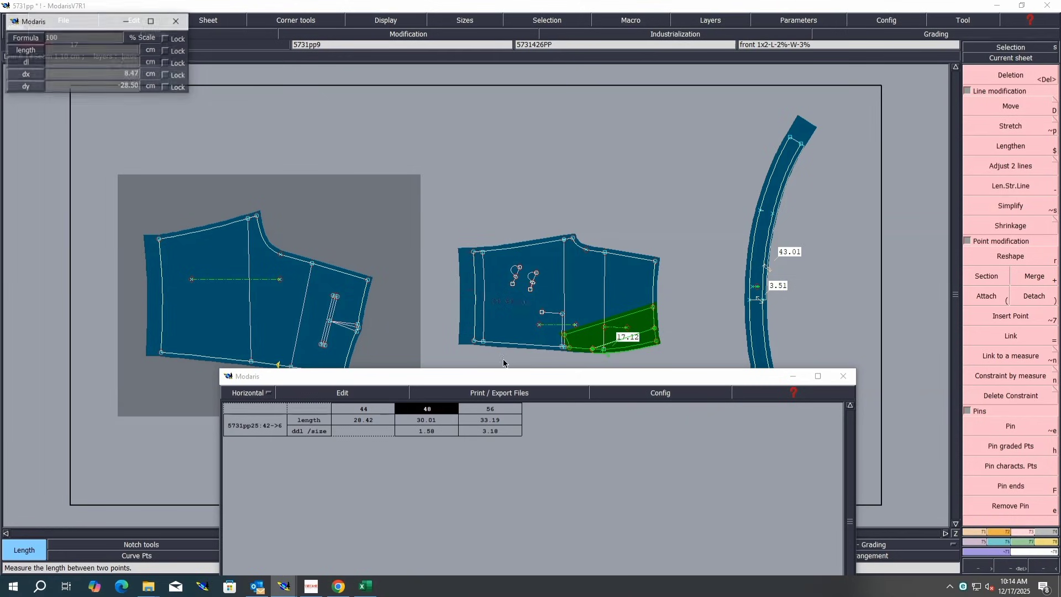
left_click(475, 340)
left_click(330, 393)
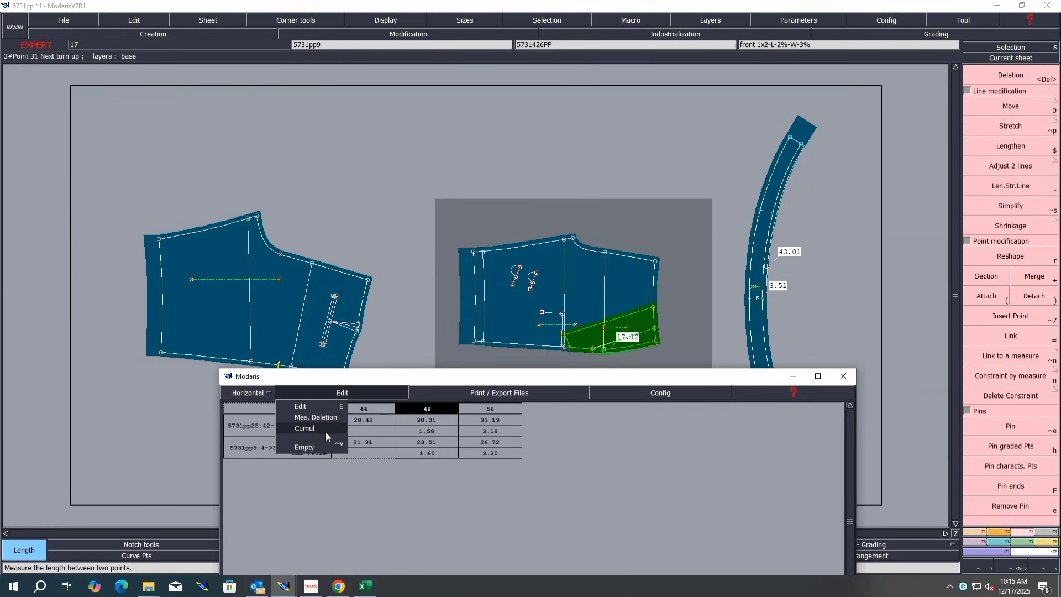
left_click(327, 433)
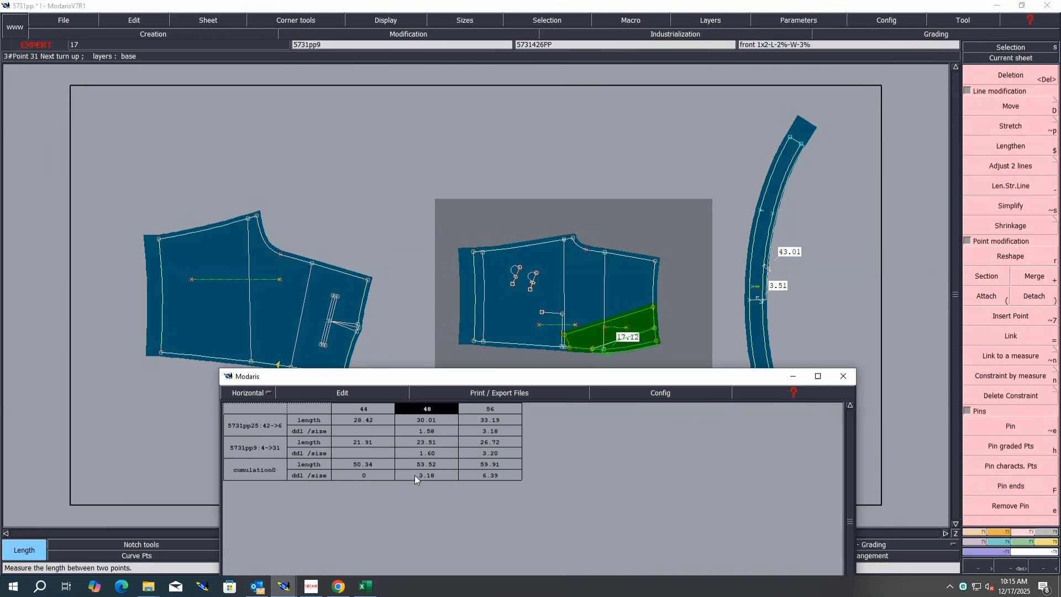
left_click(185, 228)
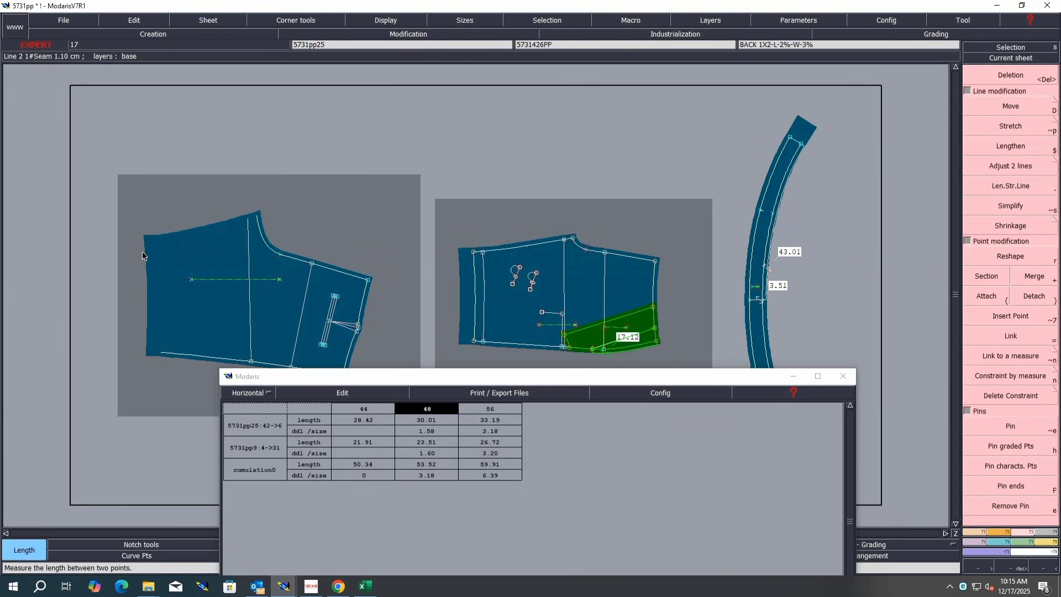
left_click(366, 587)
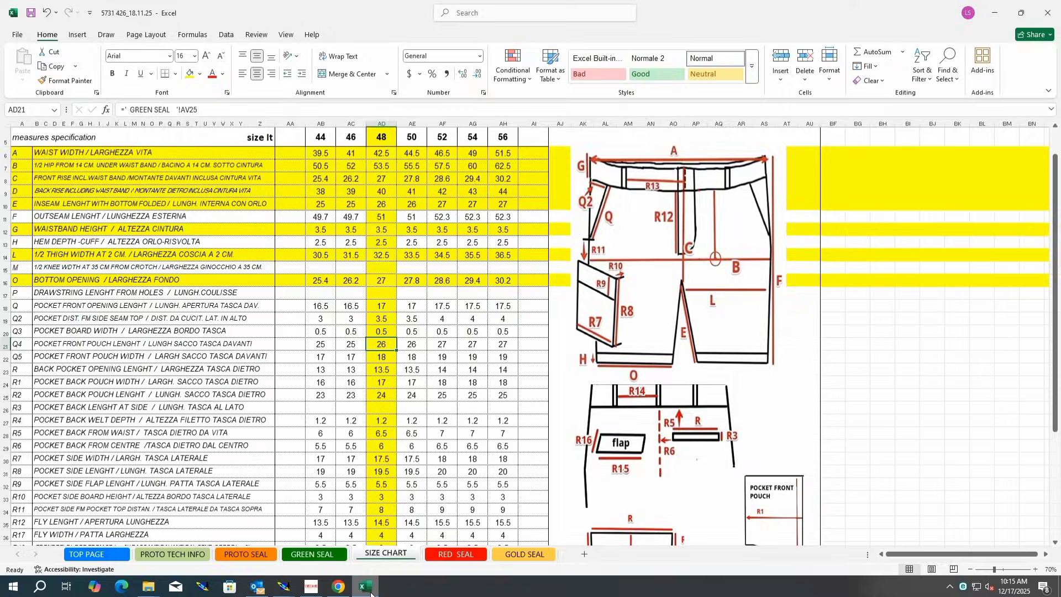
left_click(369, 590)
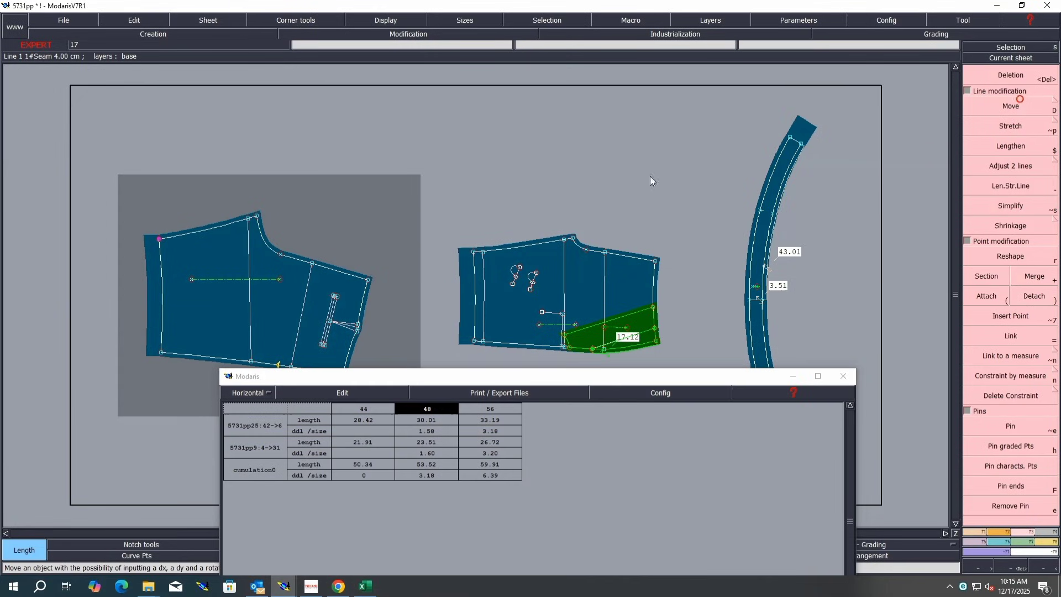
Step: Move the back and front pieces' side waist points with a vertical shift of 0.25 cm
key("d")
left_click(159, 240)
type("0")
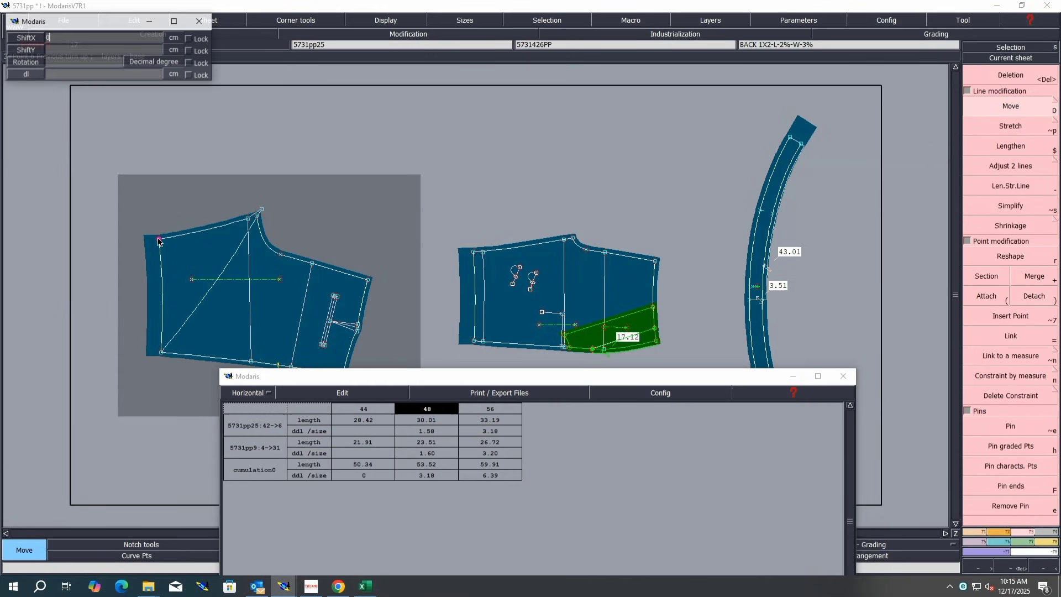
key("Tab")
type(".25")
key("Return")
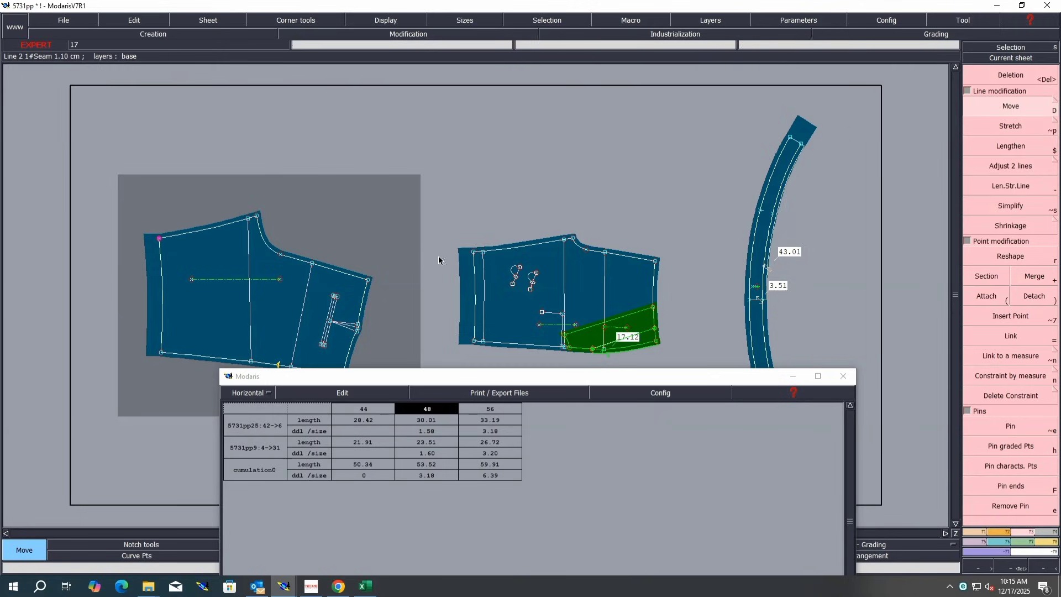
left_click(474, 252)
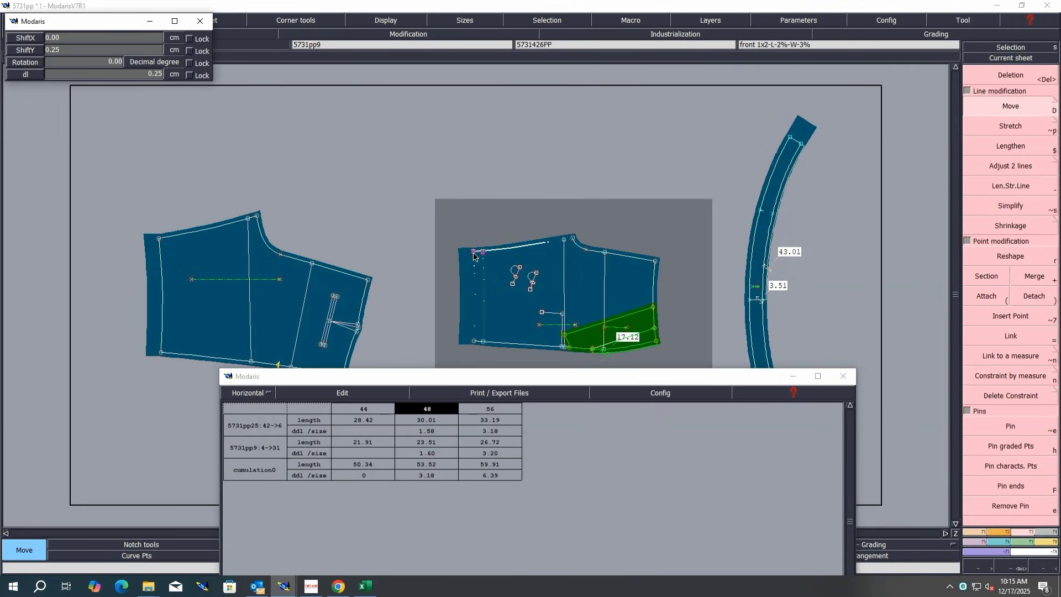
key("Return")
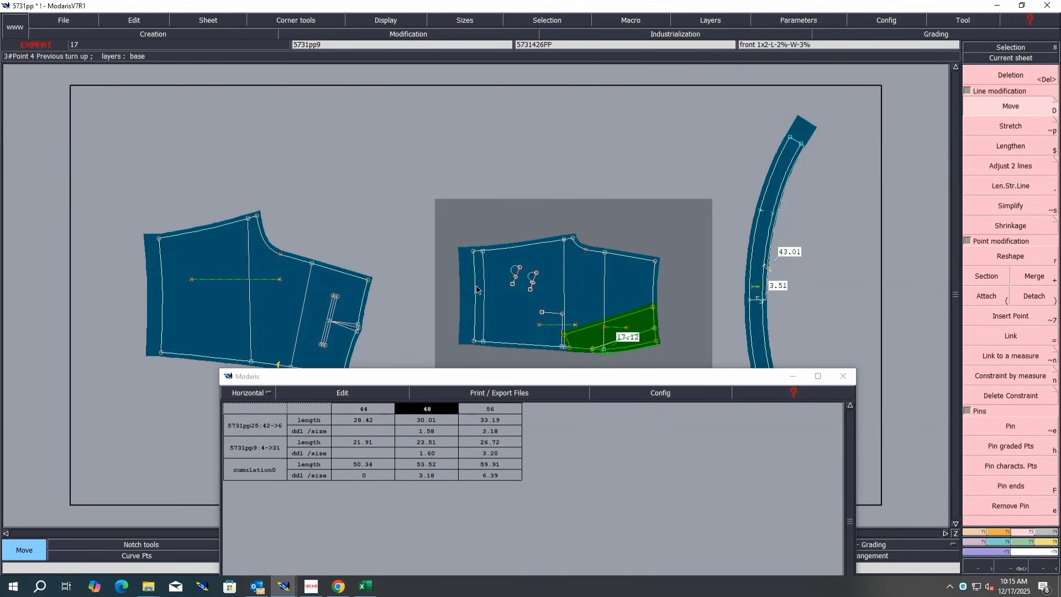
Step: Re-measure the front and back side seams, deleting the duplicate measurement row from the cumulated table
key("l")
left_click(475, 341)
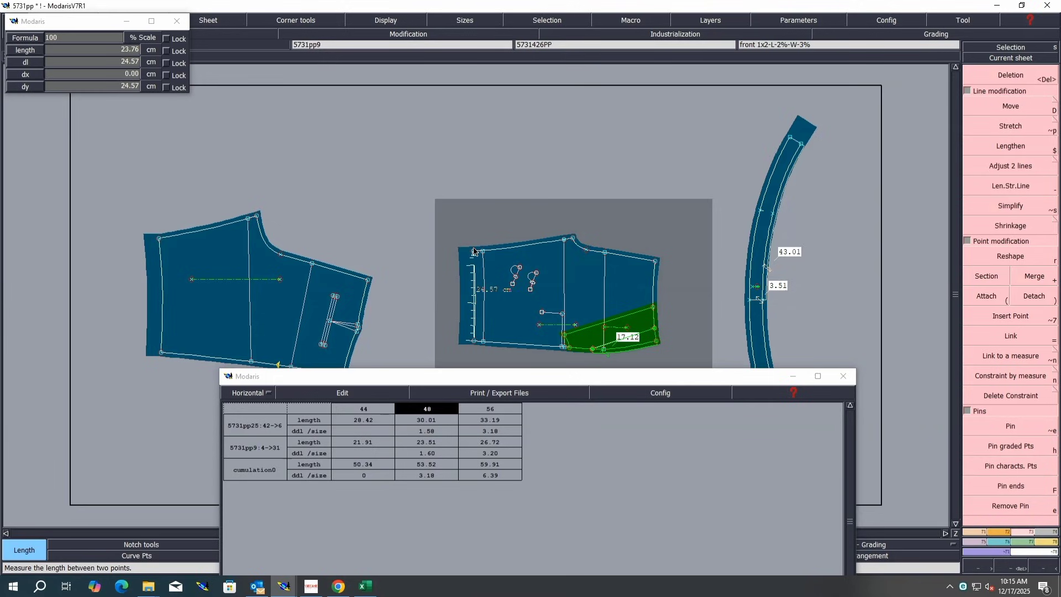
left_click(474, 252)
left_click(473, 252)
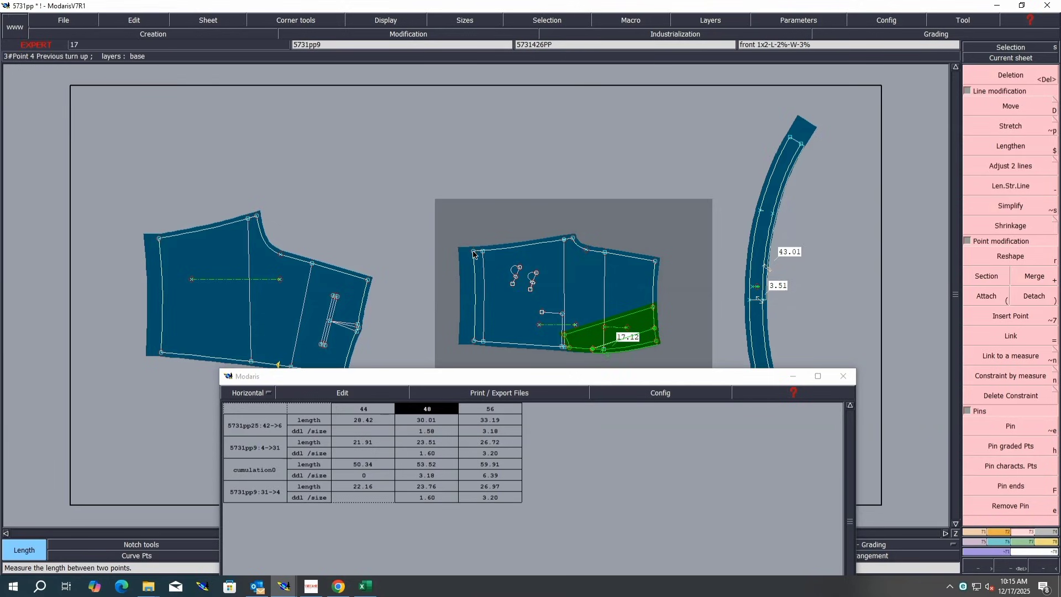
left_click(475, 342)
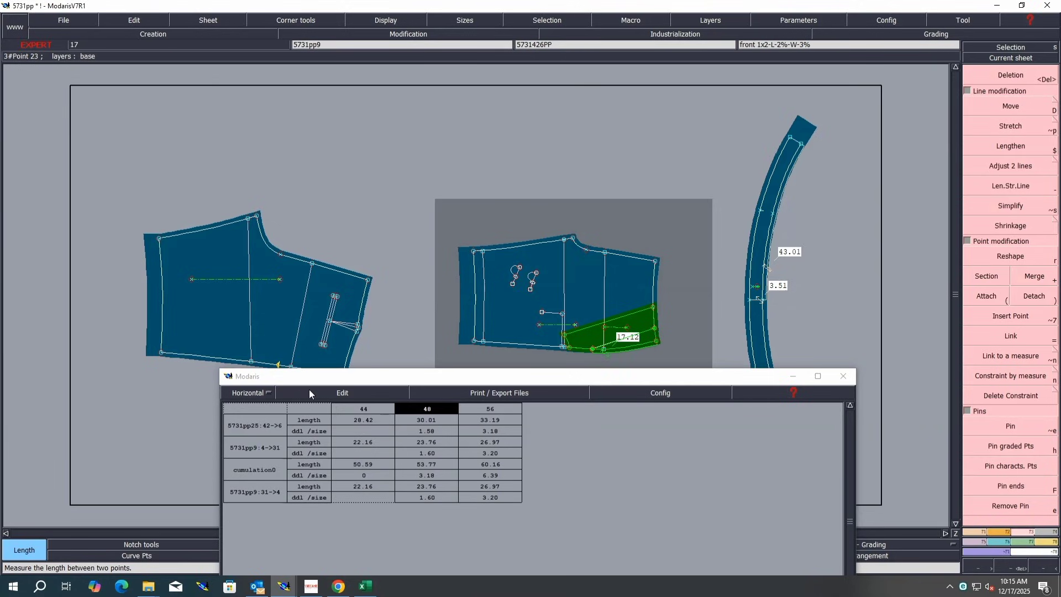
left_click(309, 392)
left_click(305, 413)
left_click(254, 486)
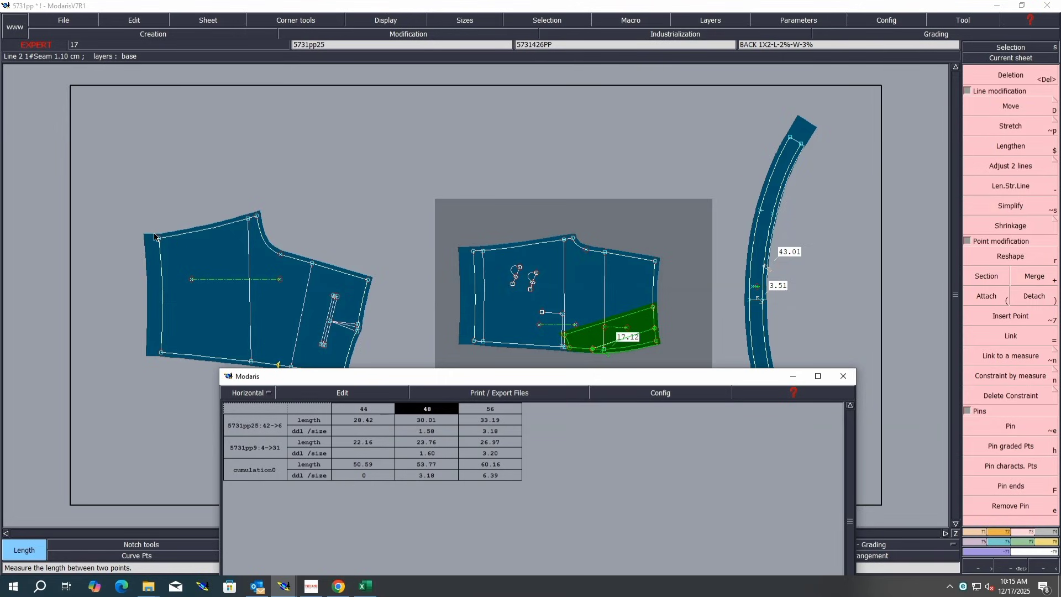
left_click(161, 352)
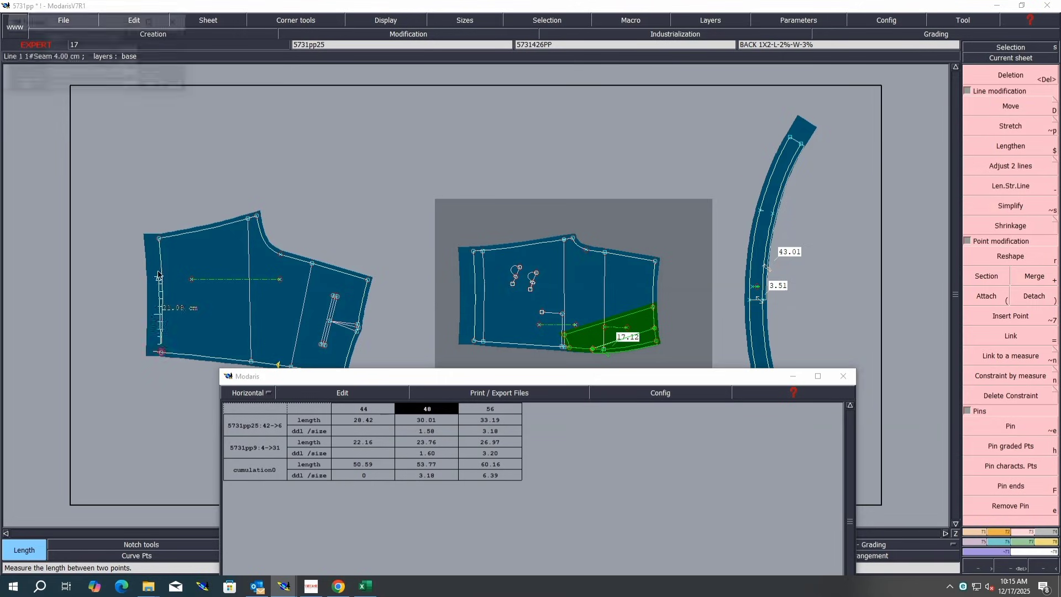
left_click(159, 238)
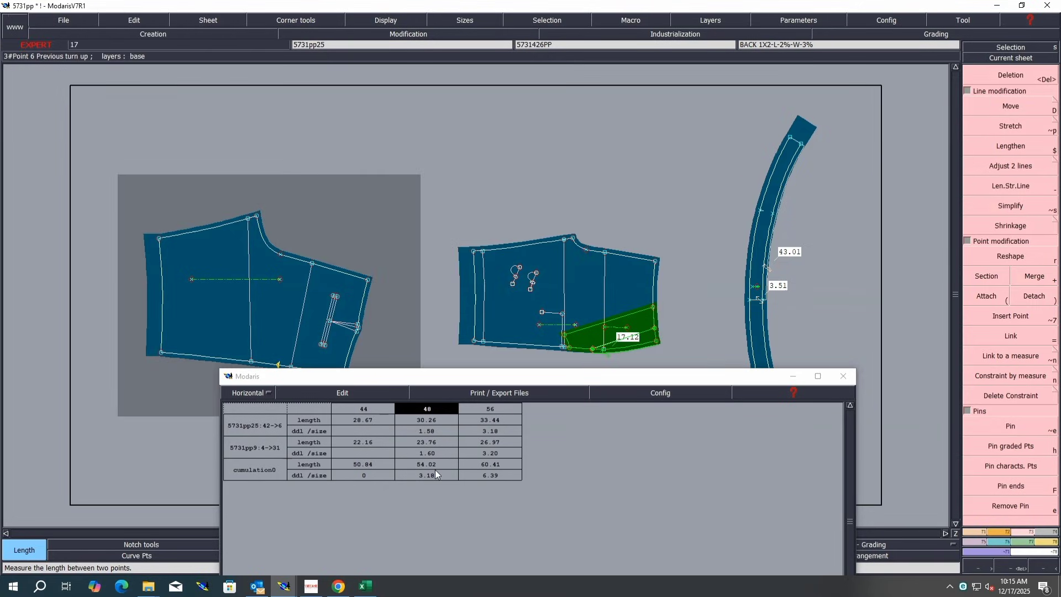
Step: Empty the measurement table
left_click(324, 393)
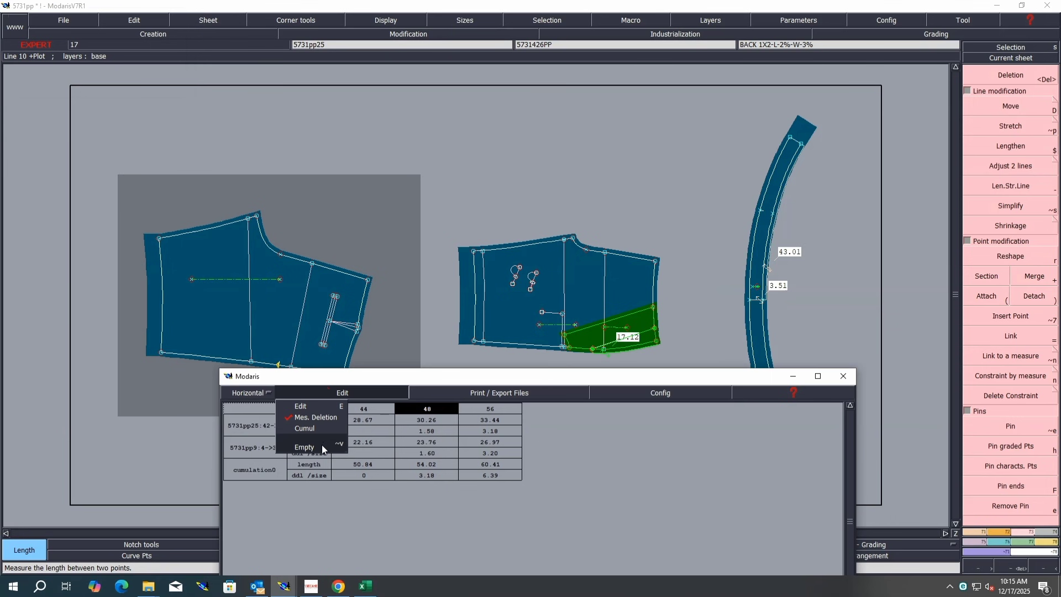
left_click(325, 448)
Step: Switch to Excel and fill row Q, the pocket front opening length, in yellow
left_click(365, 587)
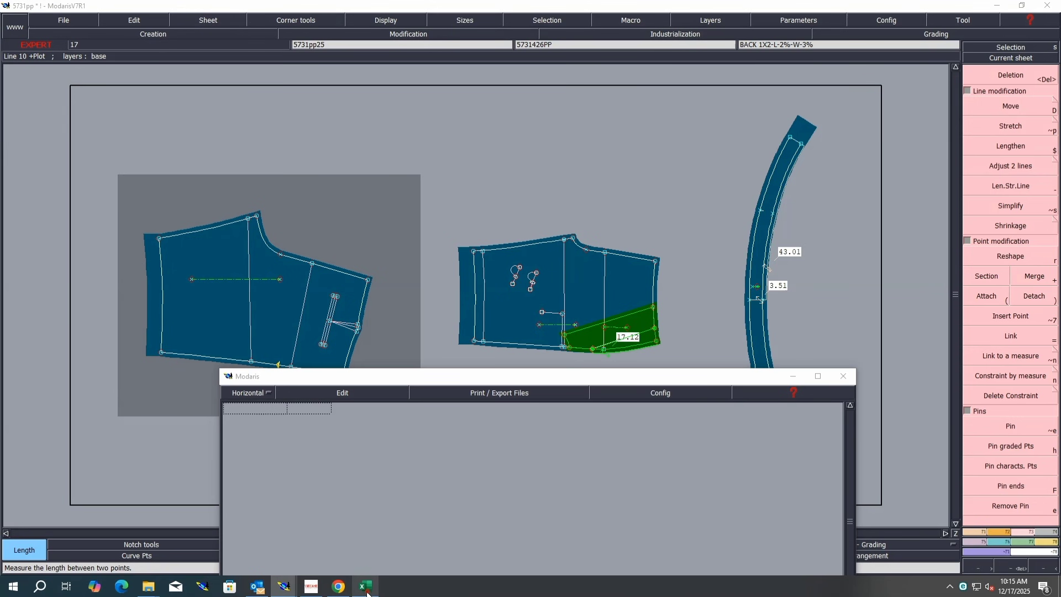
left_click(3, 293)
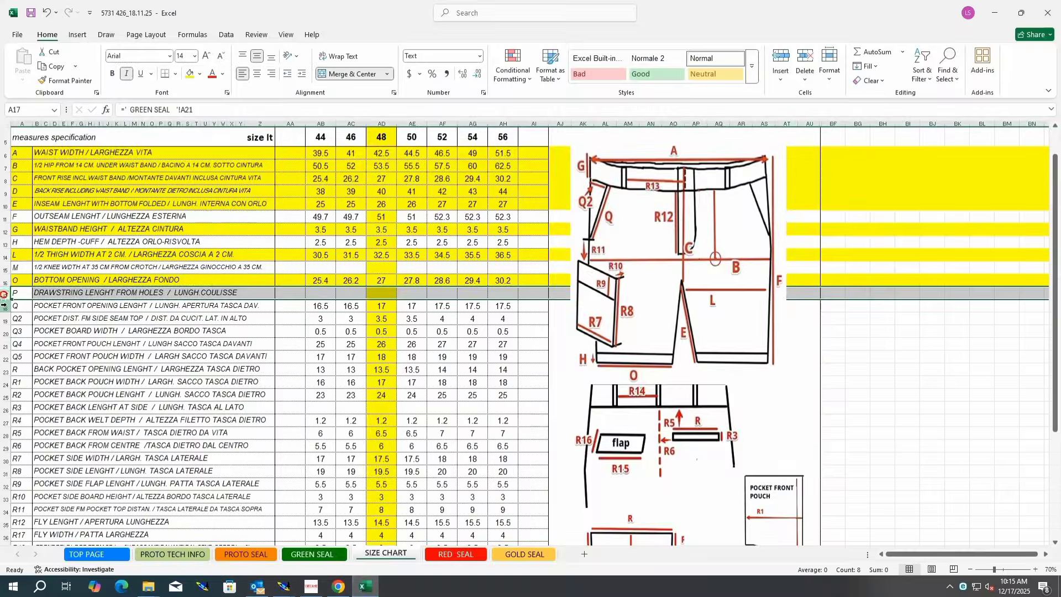
left_click(3, 306)
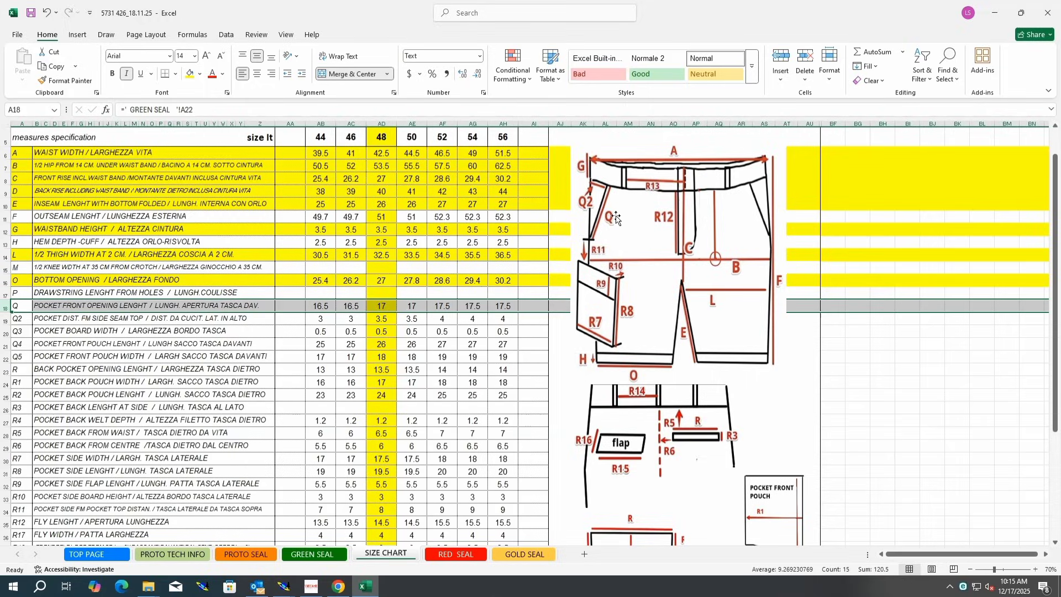
left_click(189, 74)
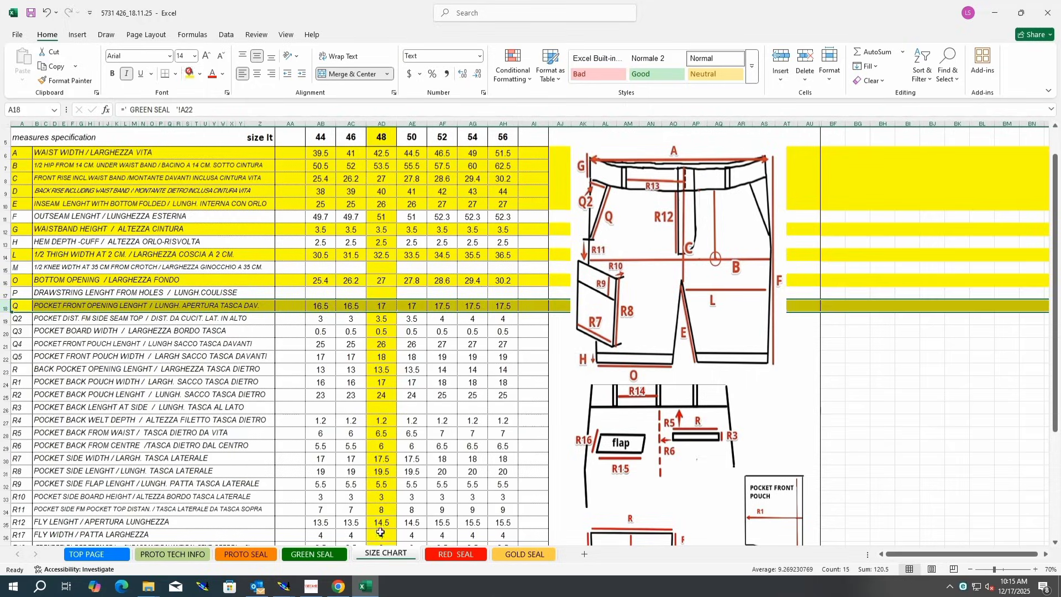
Step: Return to Modaris, measure the front pocket opening on the front piece, and empty the measurement table
mouse_move(283, 586)
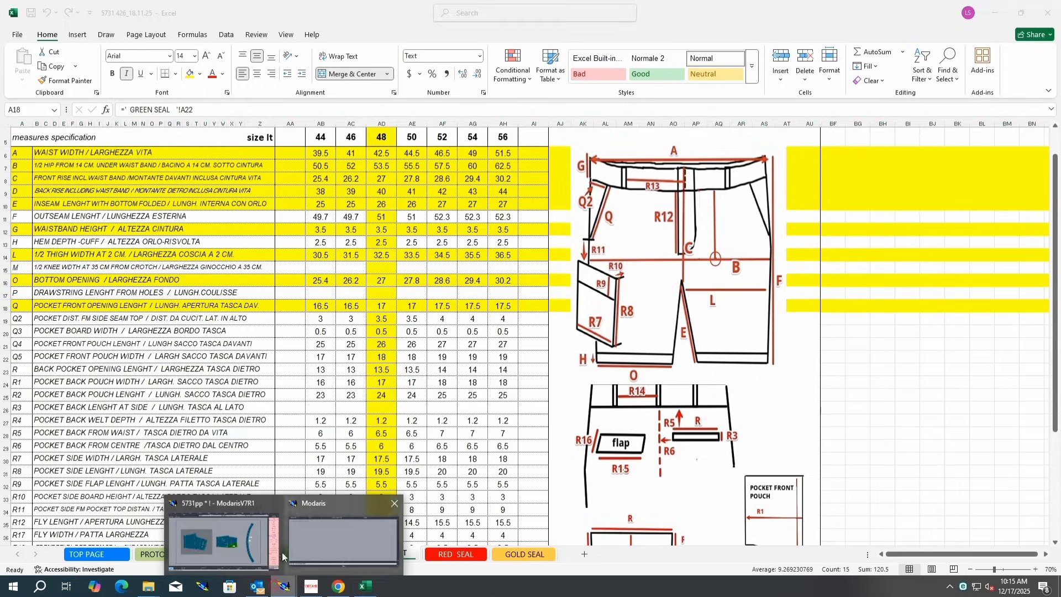
left_click(233, 547)
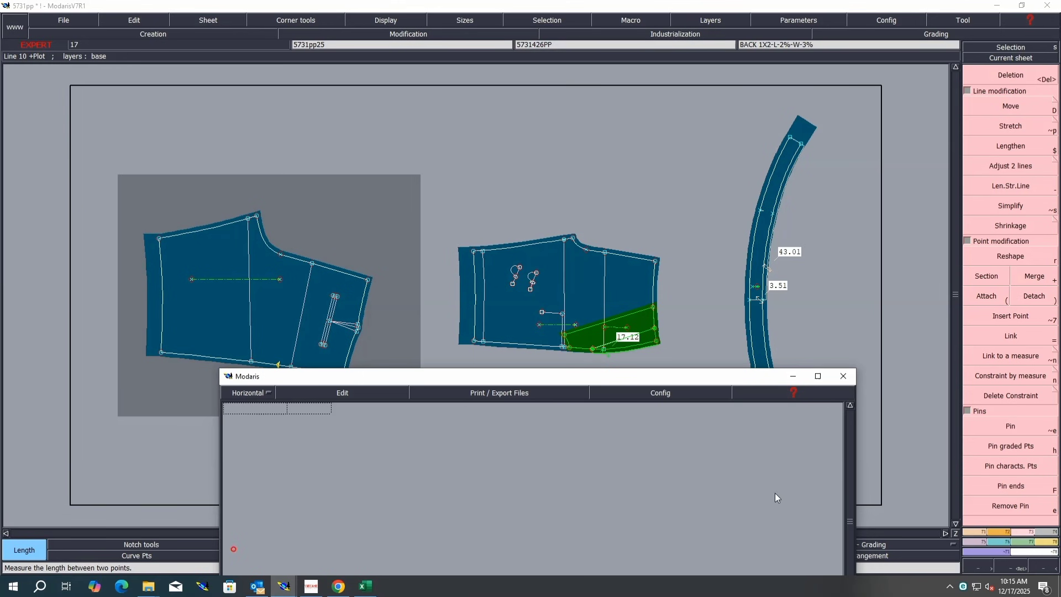
left_click(654, 328)
left_click(593, 348)
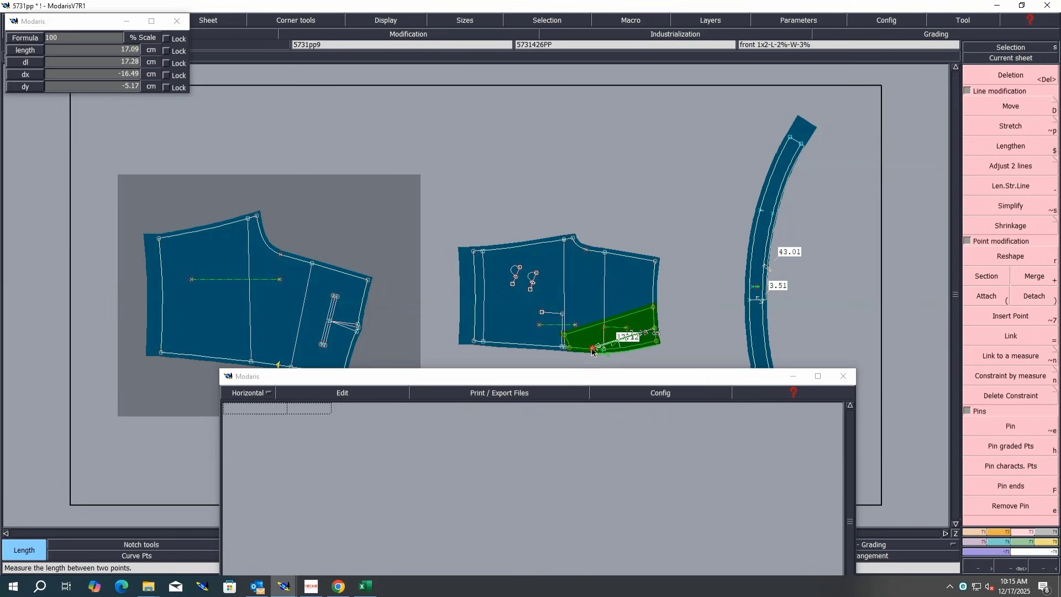
left_click(340, 393)
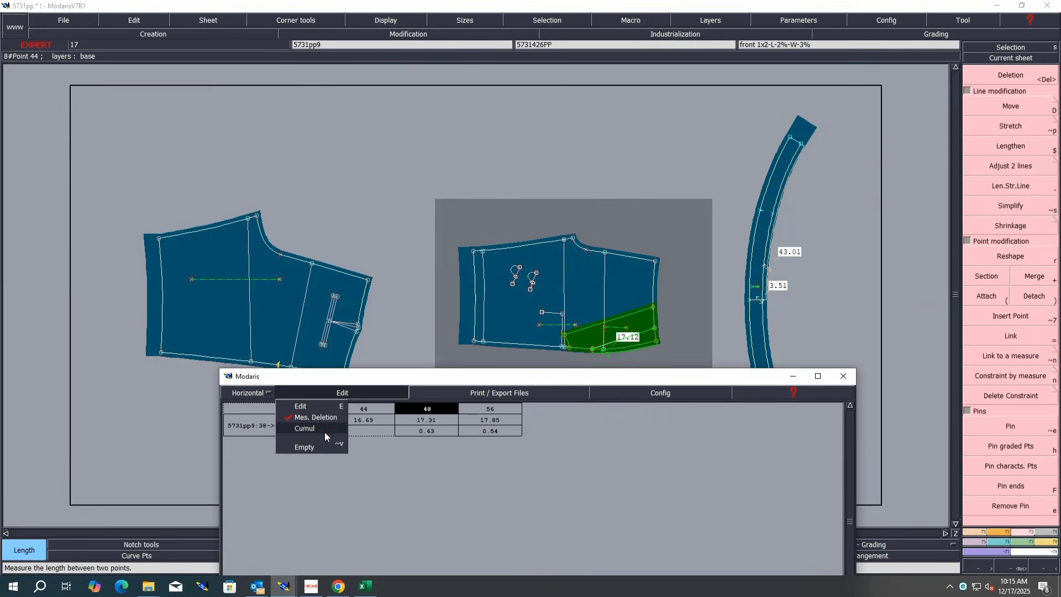
left_click(321, 440)
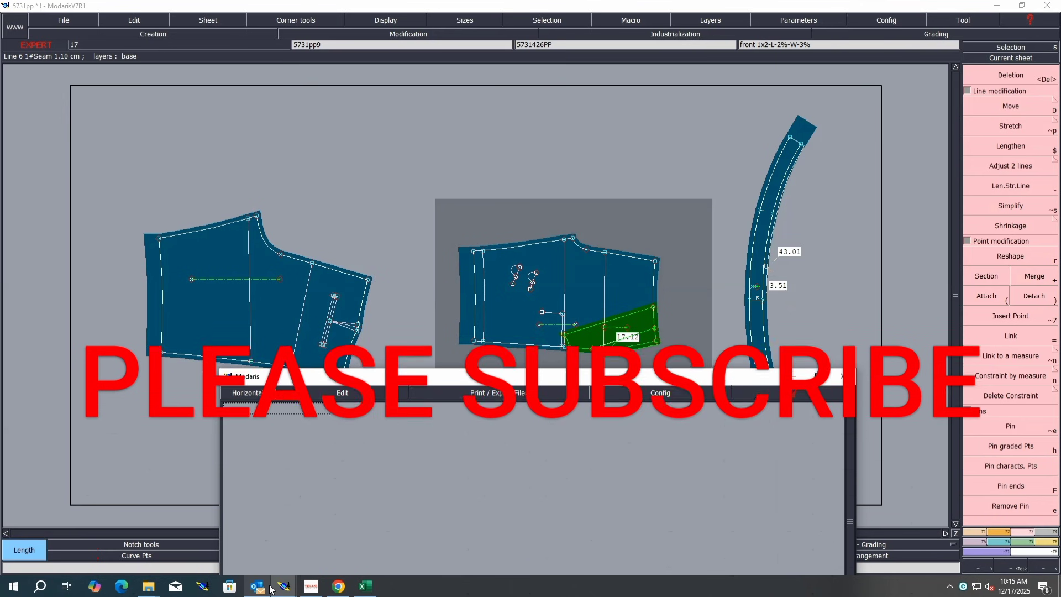
Step: Switch to Excel and fill row Q2, the pocket distance from side seam top, in yellow
left_click(365, 587)
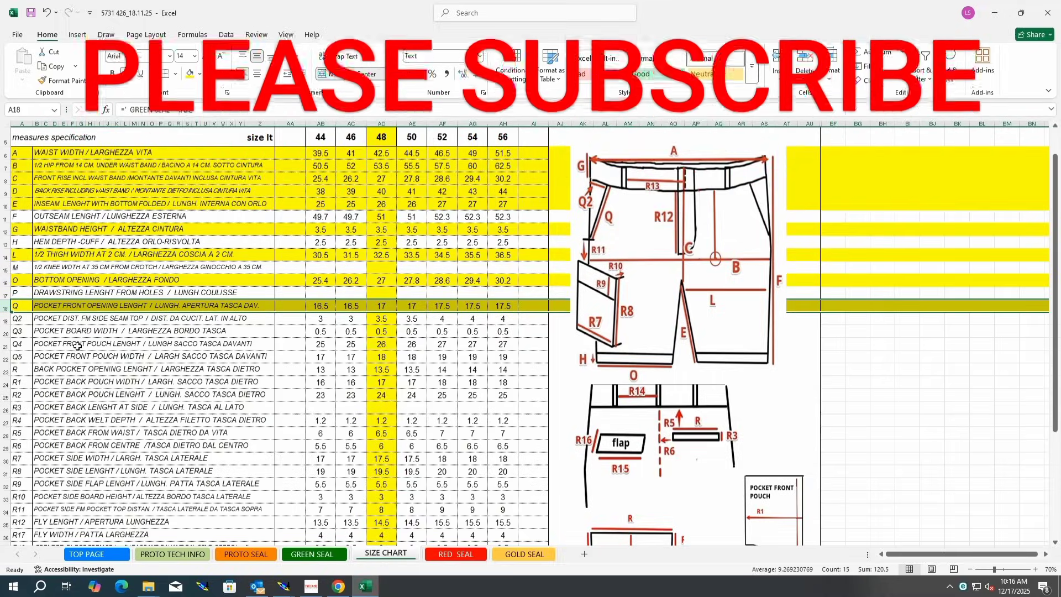
left_click(4, 318)
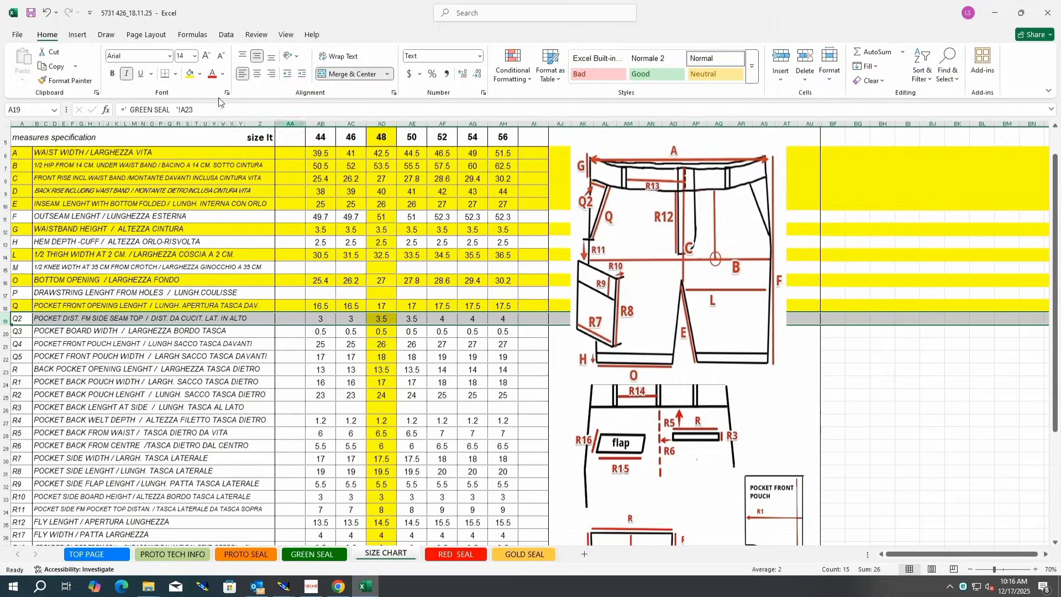
left_click(190, 73)
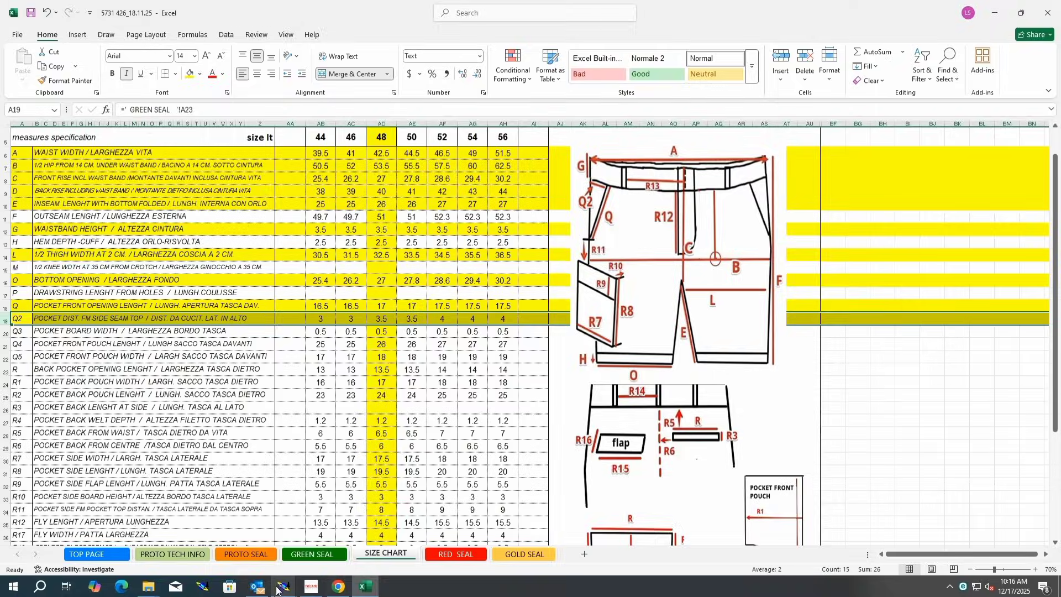
Step: Return to Modaris, measure the pocket's distance from the side seam top, and empty the measurement table
mouse_move(284, 587)
left_click(245, 548)
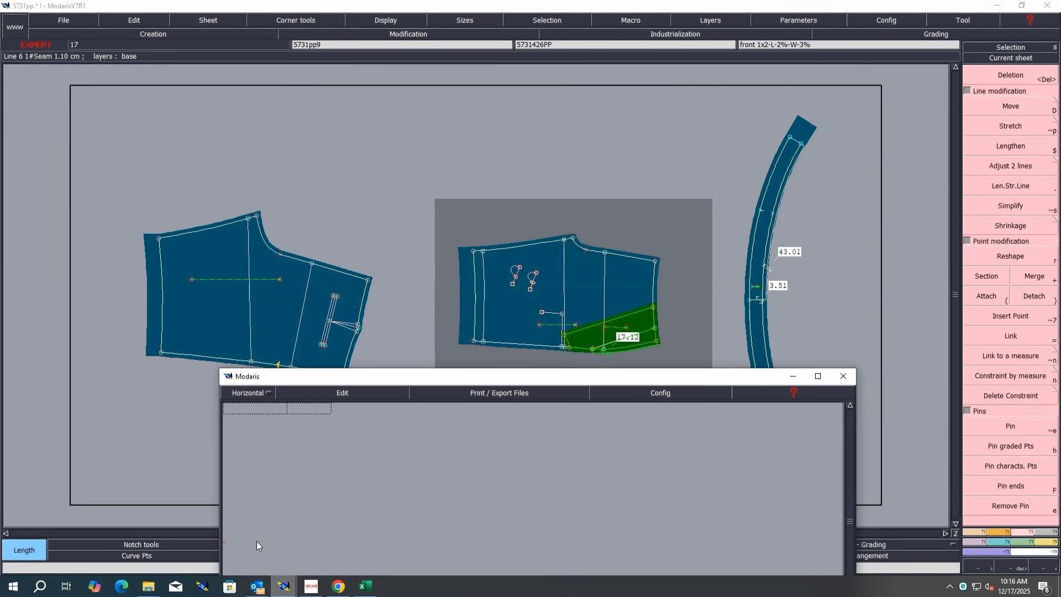
left_click(657, 340)
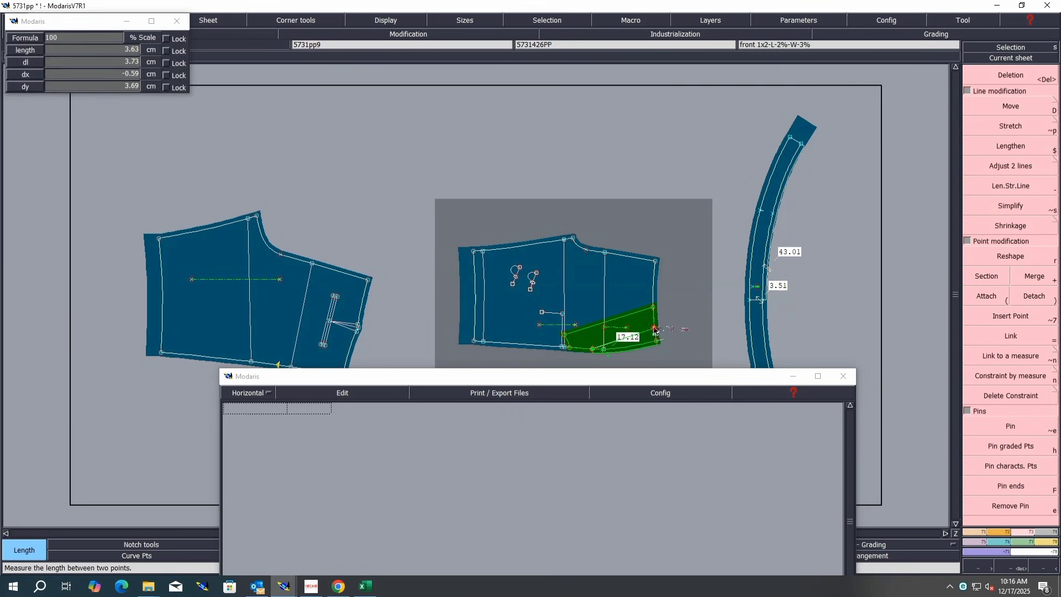
left_click(654, 329)
left_click(303, 392)
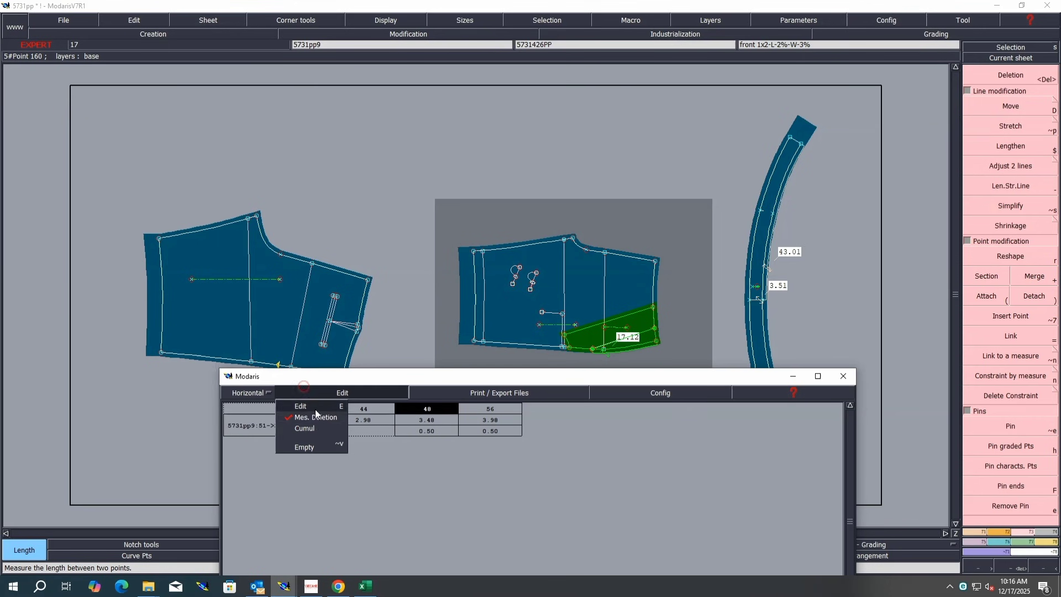
left_click(313, 446)
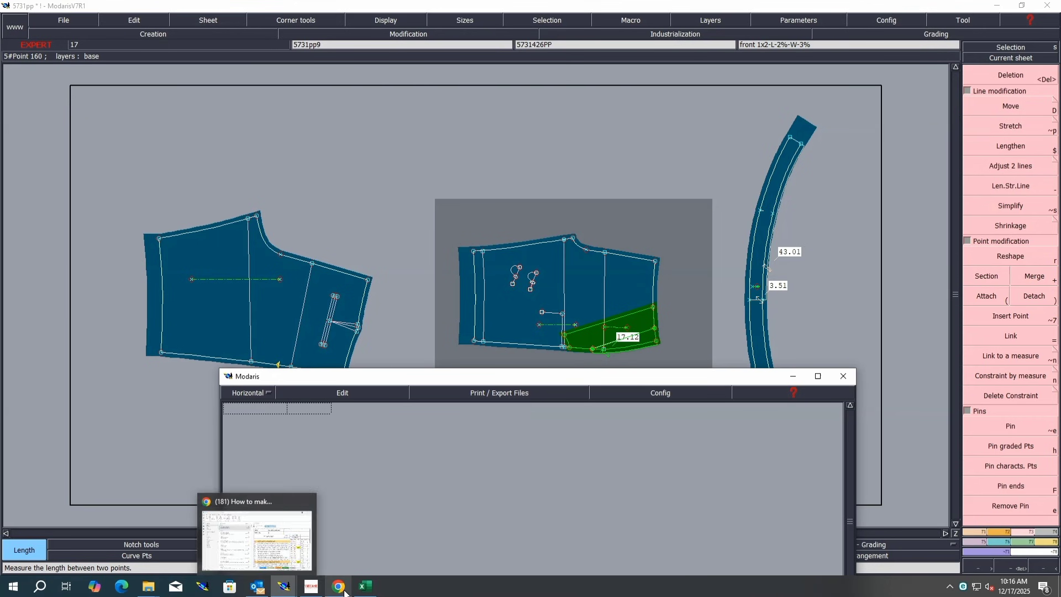
Step: Switch to Excel and fill row Q4, the pocket front pouch length, in yellow
left_click(365, 586)
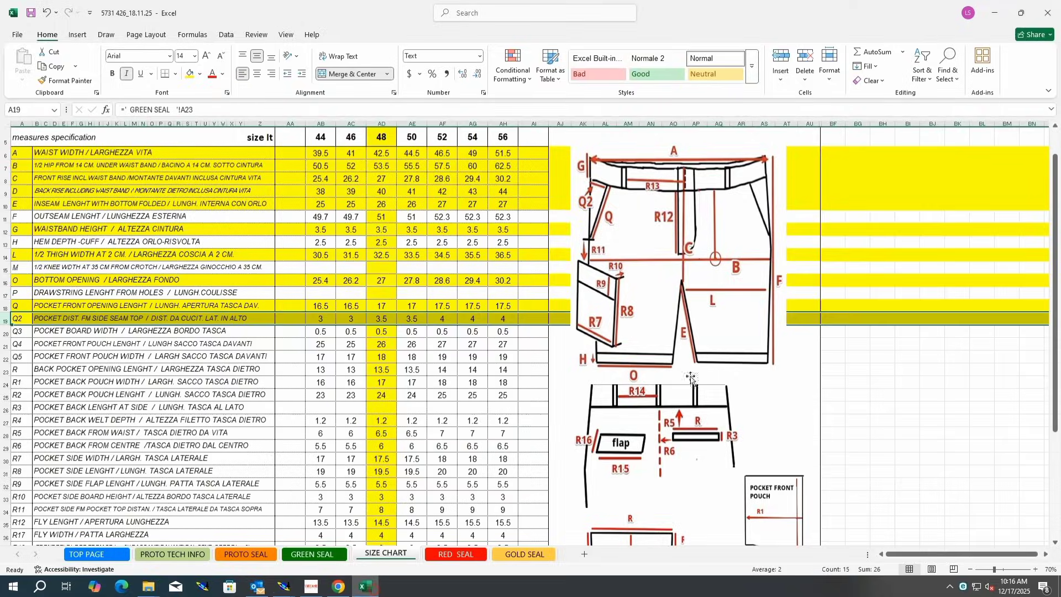
left_click(6, 331)
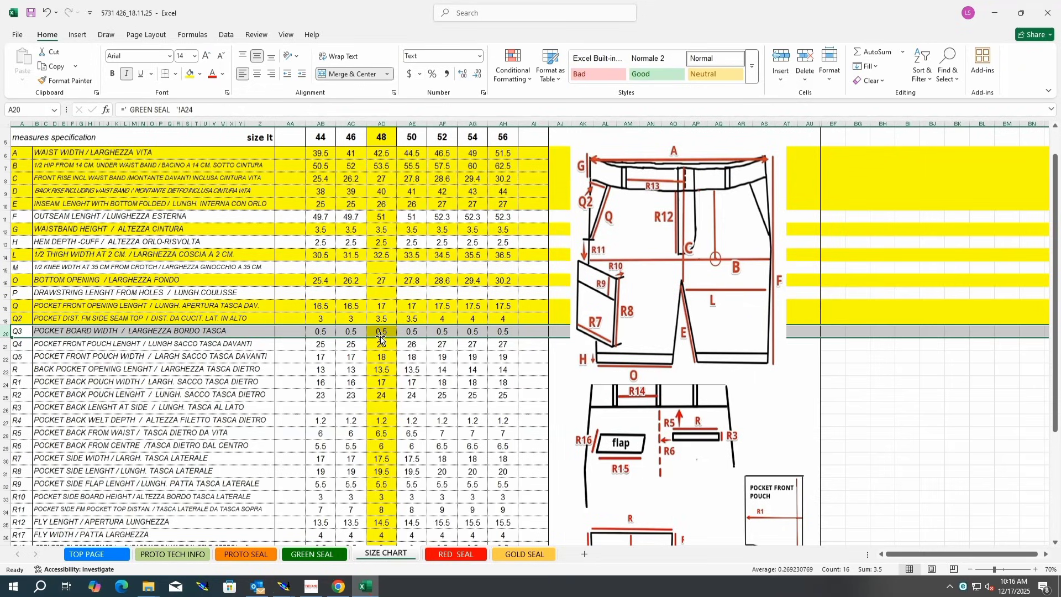
left_click(6, 343)
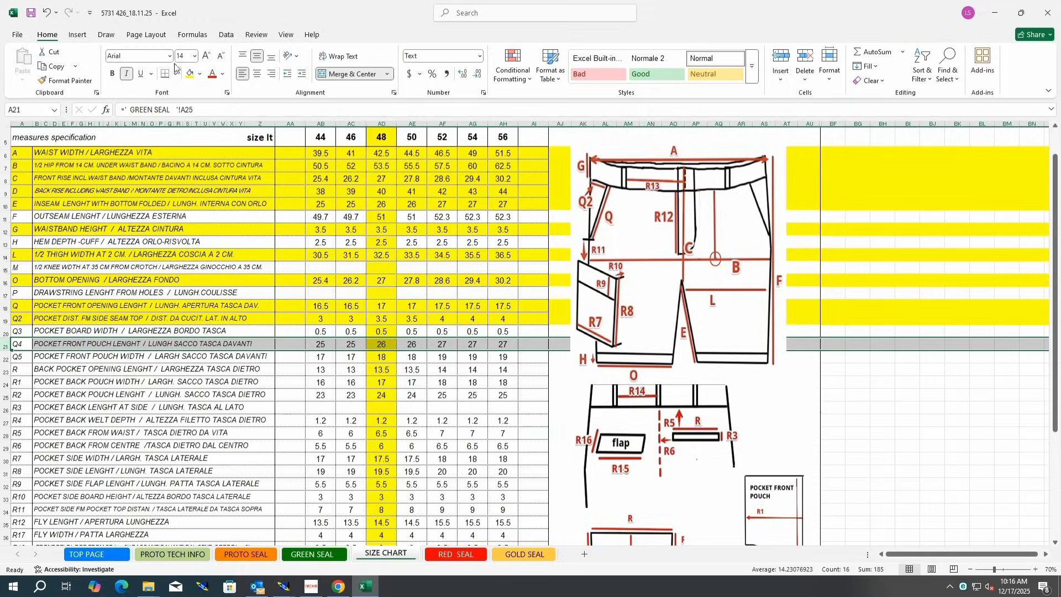
left_click(190, 73)
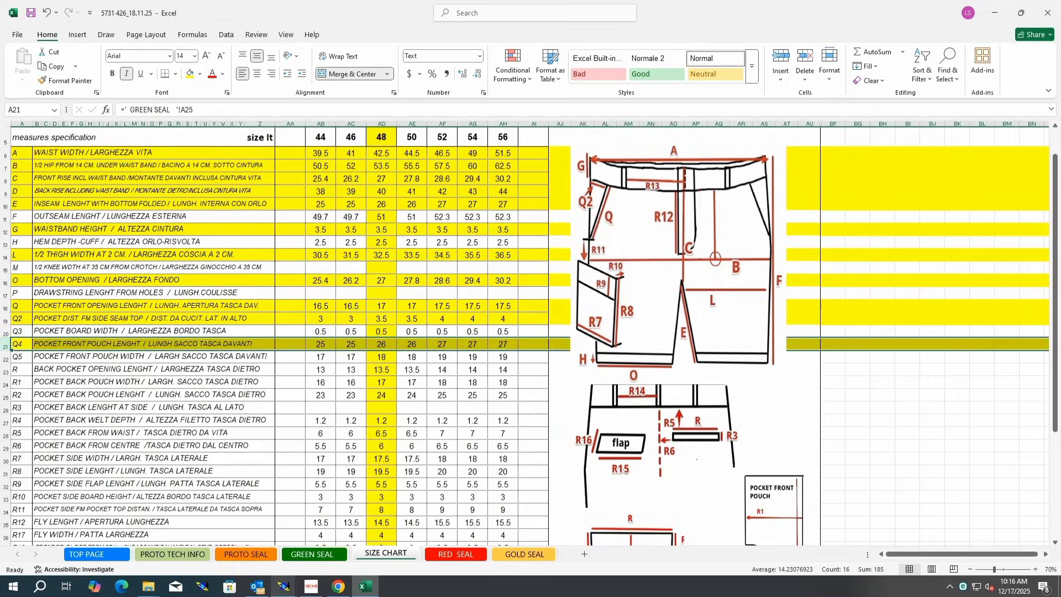
Step: Return to Modaris and bring the front pocketing piece into view
mouse_move(283, 586)
left_click(249, 546)
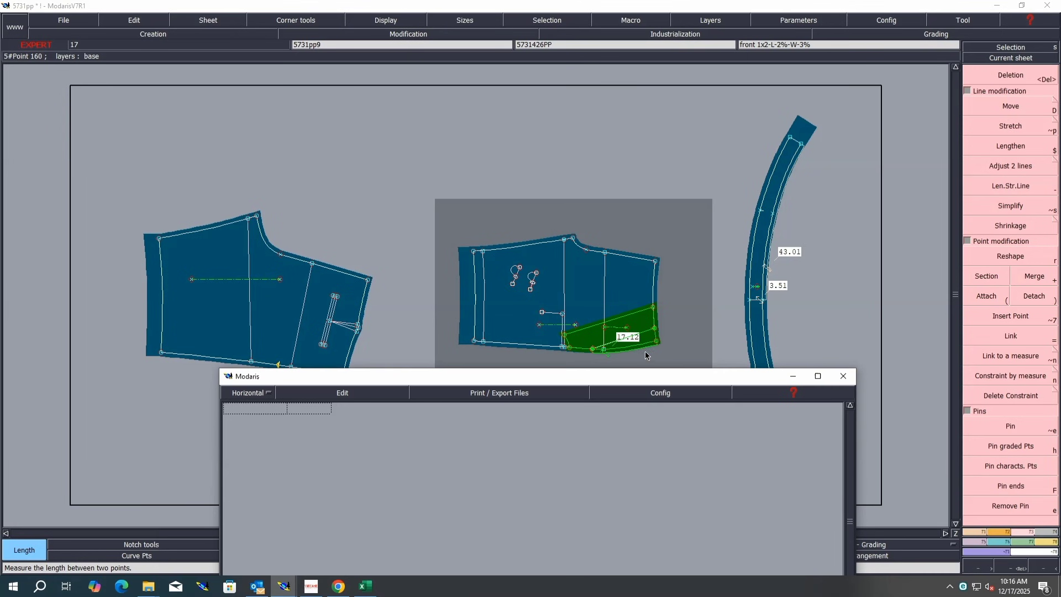
key("j")
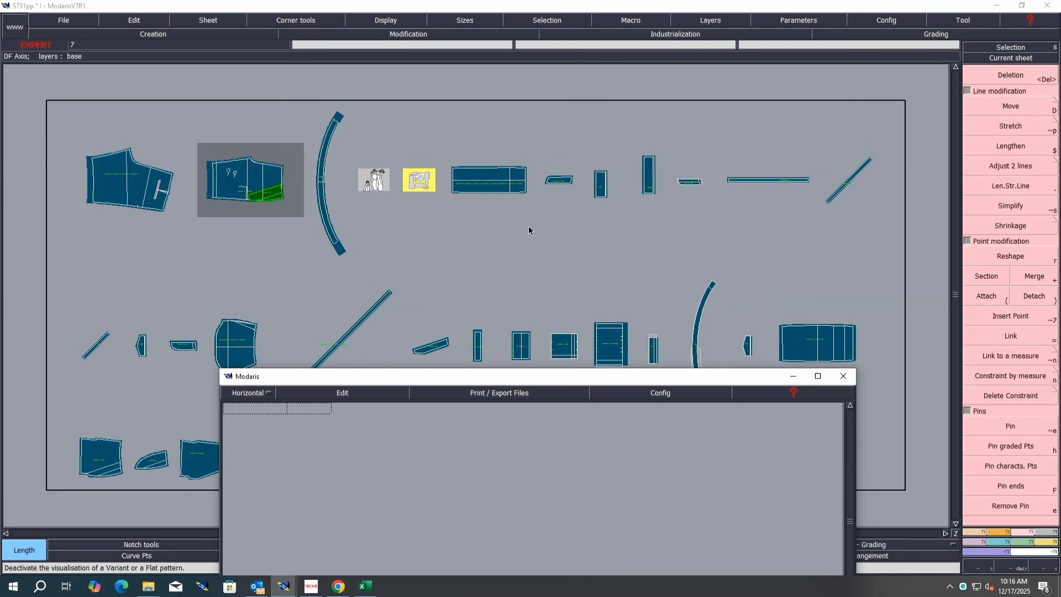
left_click(251, 359)
key("j")
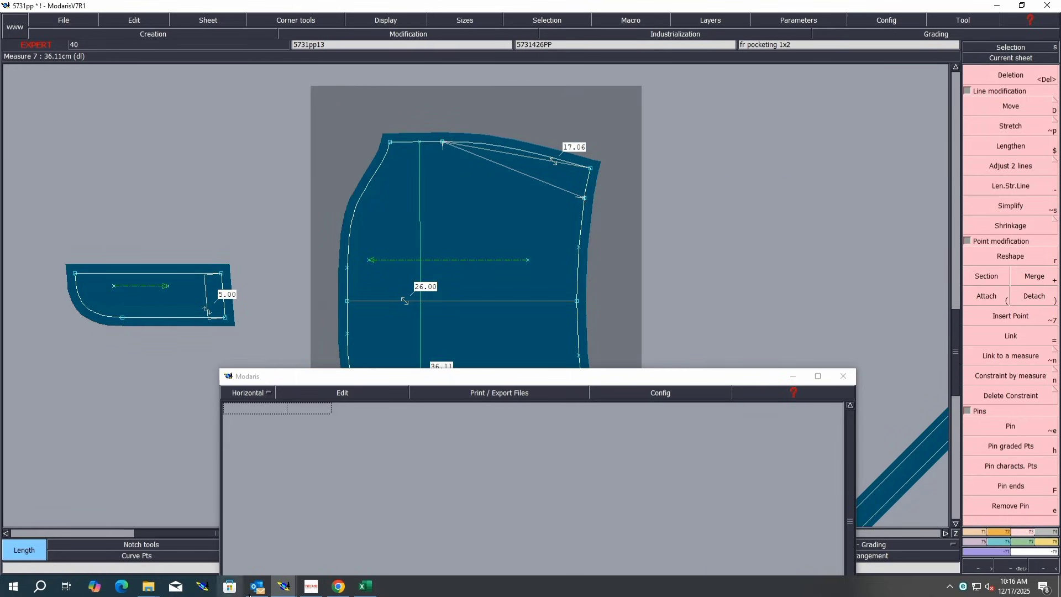
Step: Switch to Excel and mark row Q5, the pocket front pouch width, in yellow
left_click(365, 586)
left_click(3, 357)
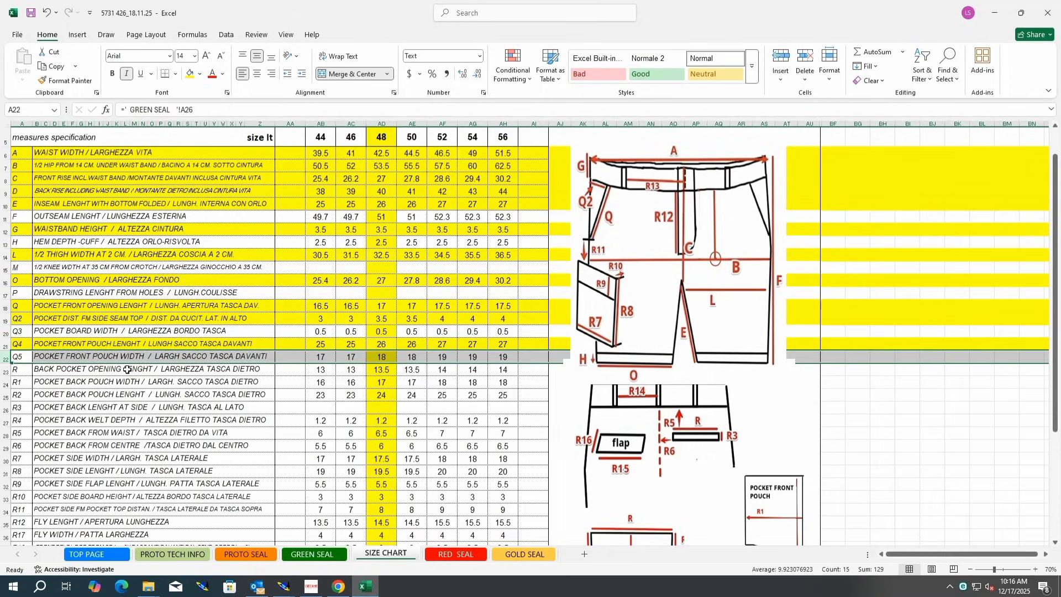
left_click(390, 360)
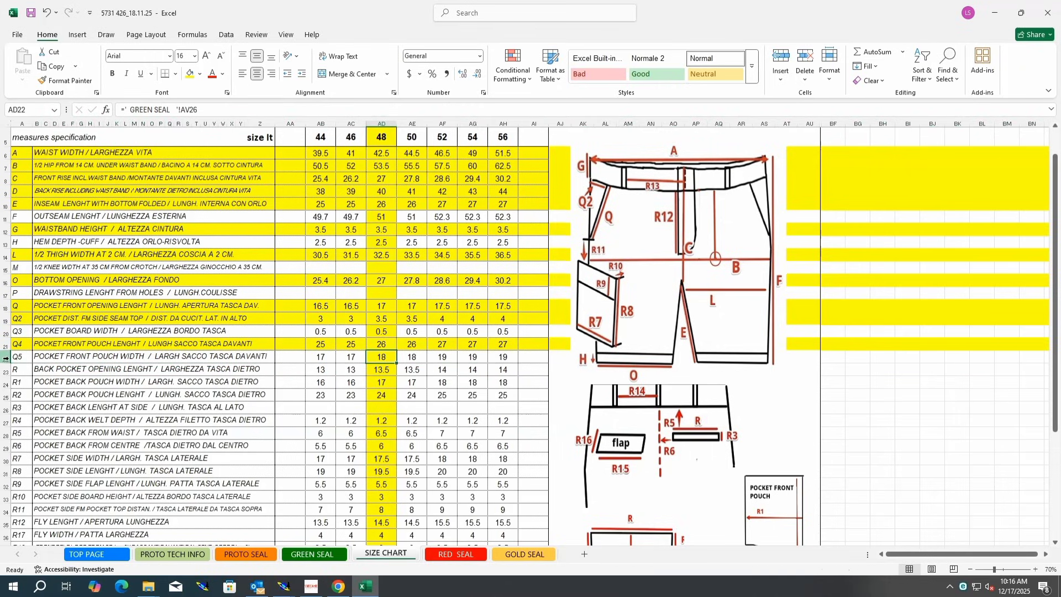
left_click(5, 358)
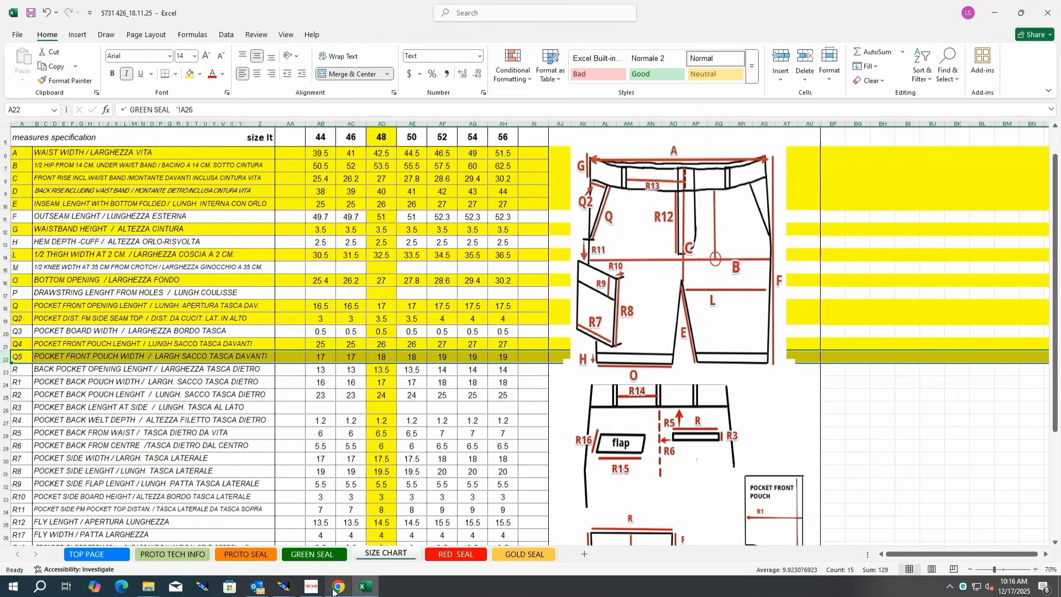
Step: Return to Modaris and measure the front pocketing's length from its top edge down to the middle line
mouse_move(283, 586)
left_click(243, 551)
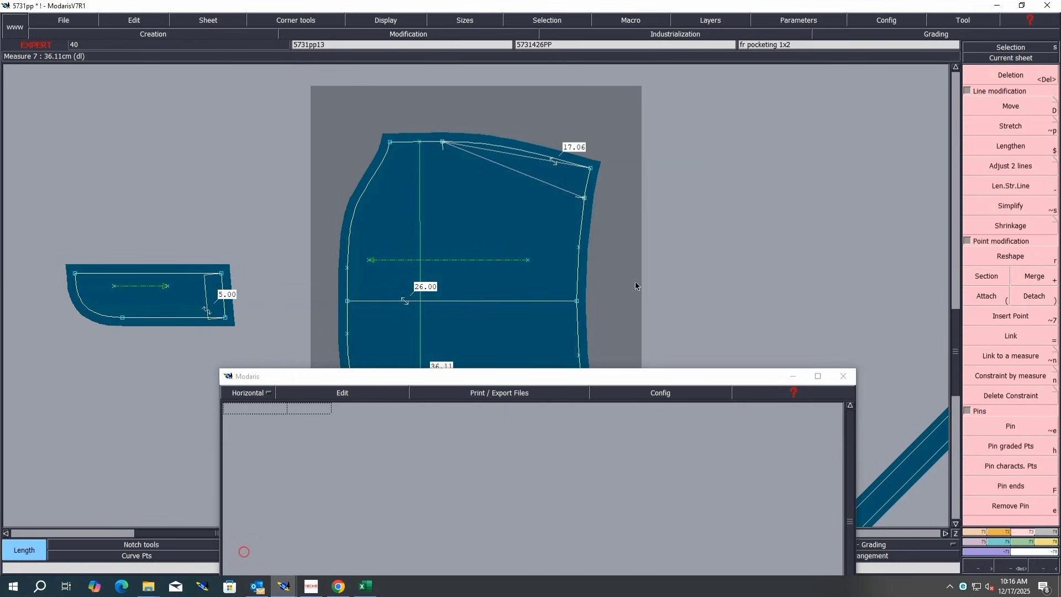
left_click(419, 142)
left_click(421, 302)
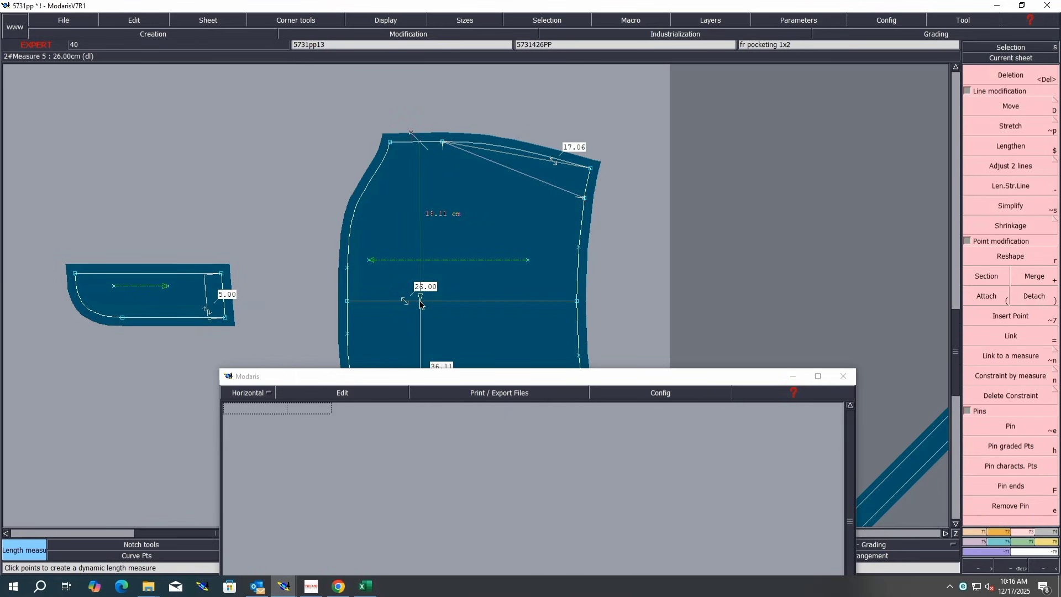
Step: Cancel the measurement, switch to Excel and fill row R, the back pocket opening length, in yellow
key("ctrl+z")
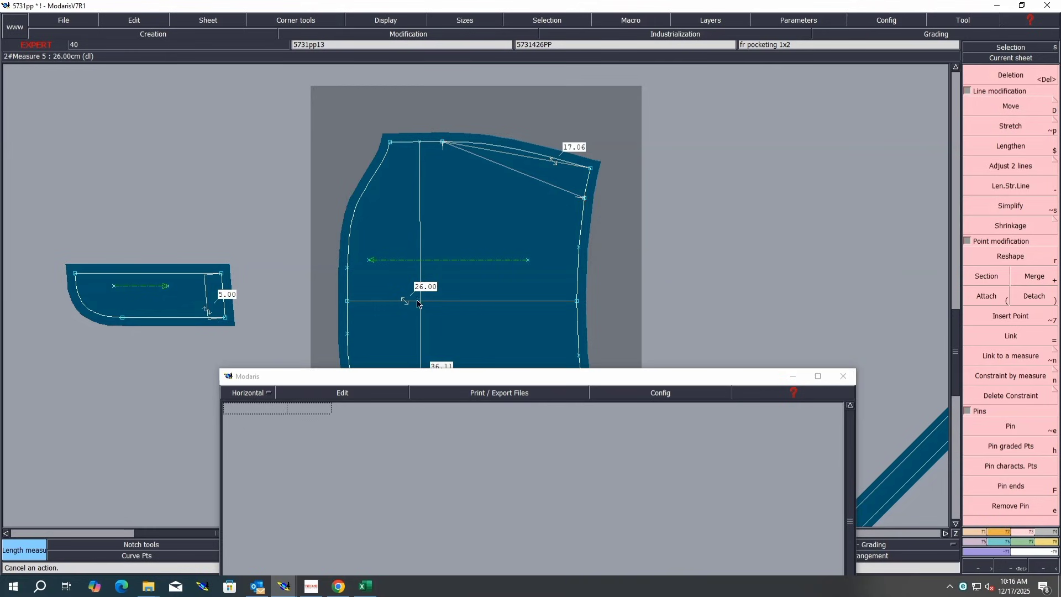
mouse_move(289, 593)
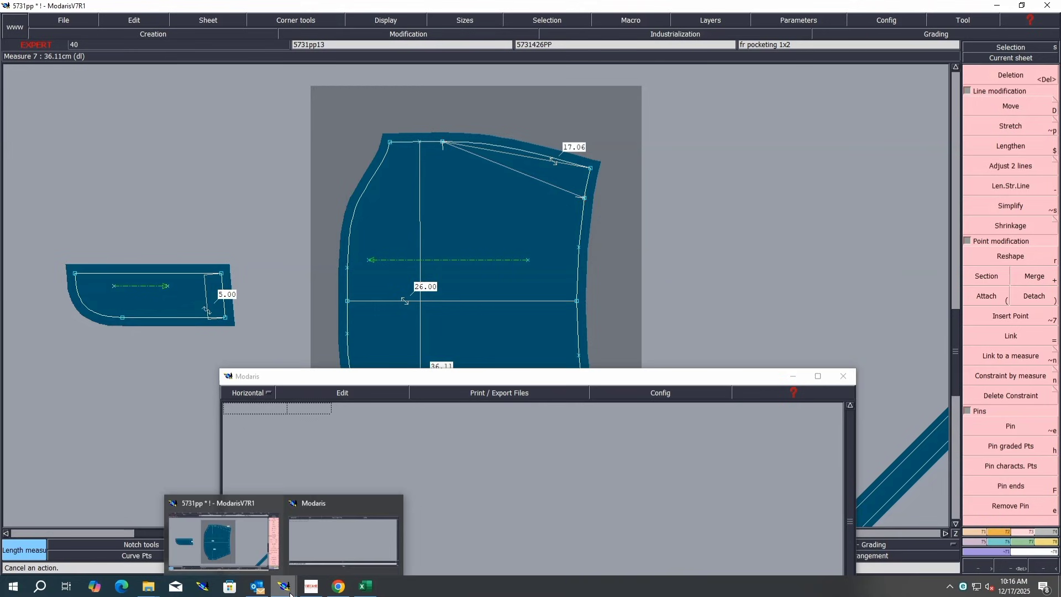
left_click(365, 586)
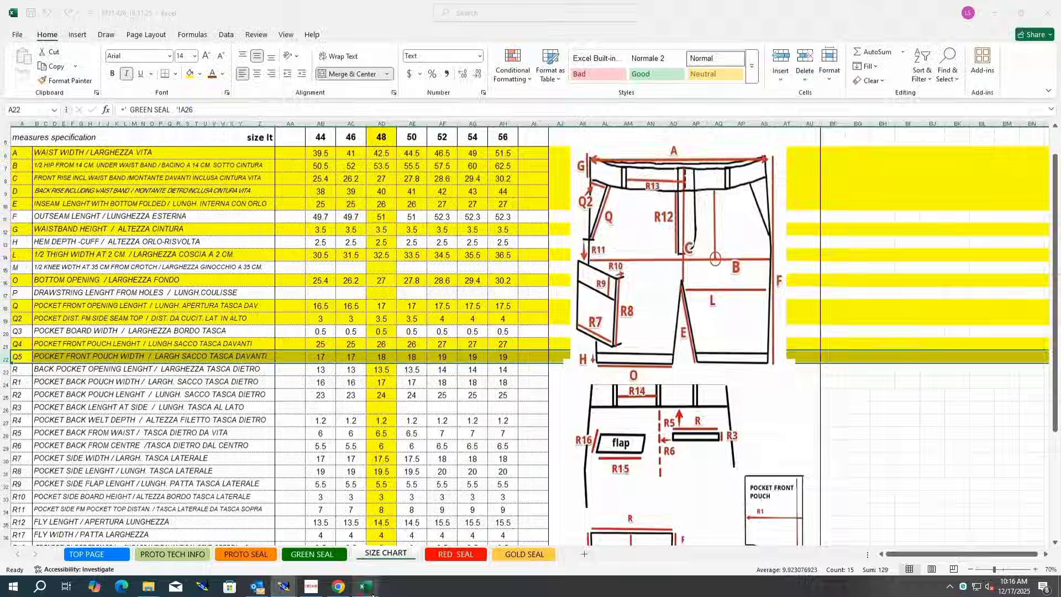
left_click(4, 368)
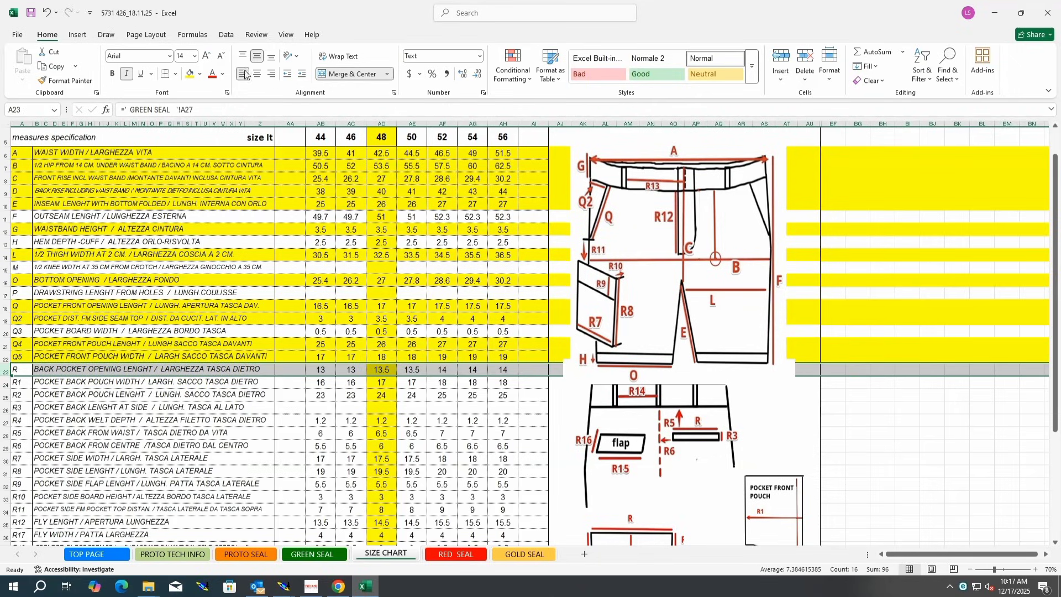
left_click(190, 74)
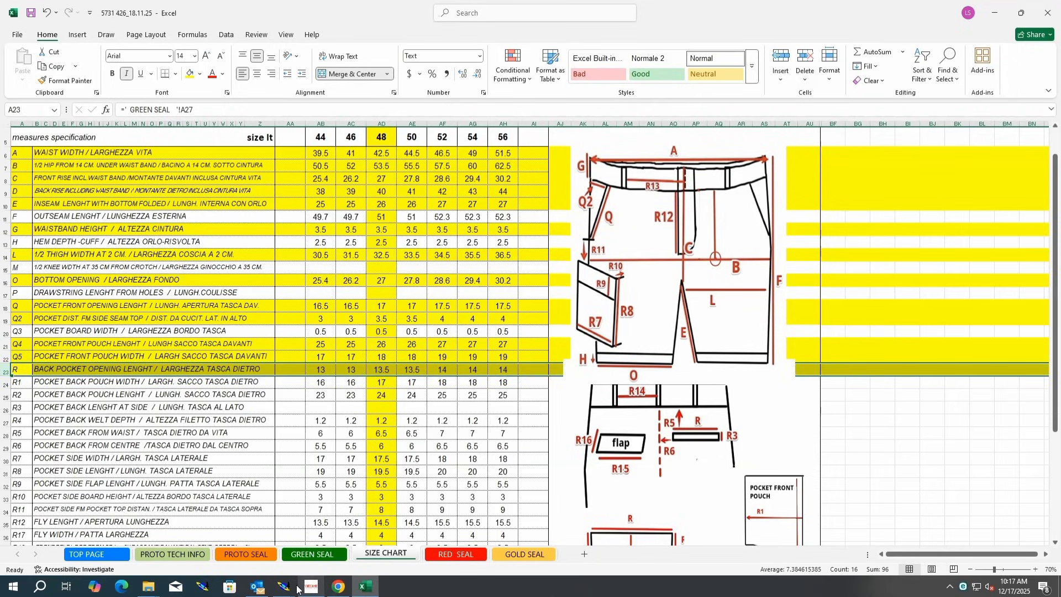
Step: Return to Modaris, bring the back trouser piece into view and zoom in on its welt pocket
mouse_move(287, 587)
left_click(248, 543)
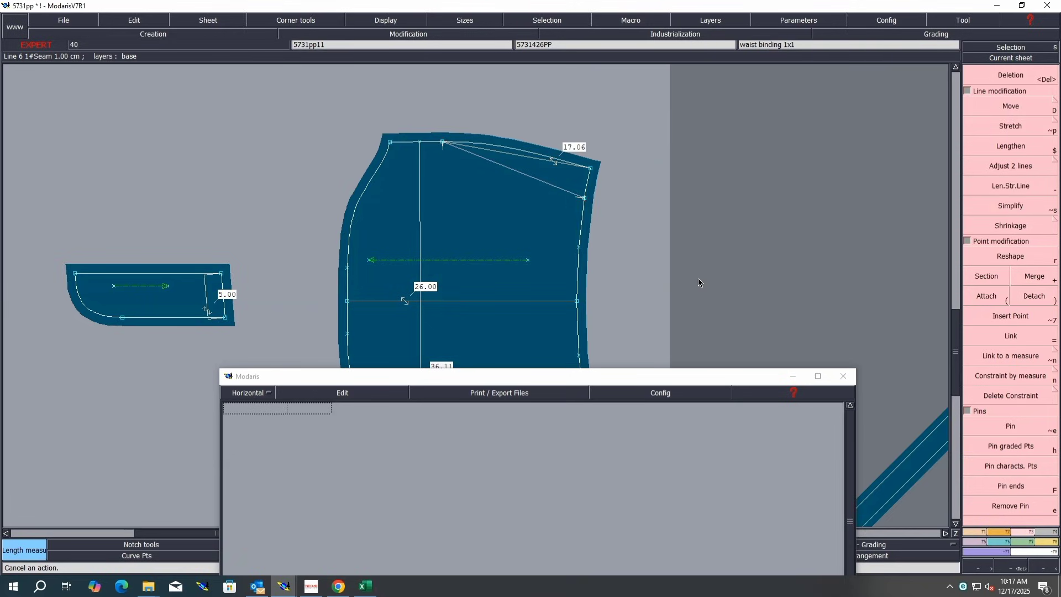
key("j")
key("k")
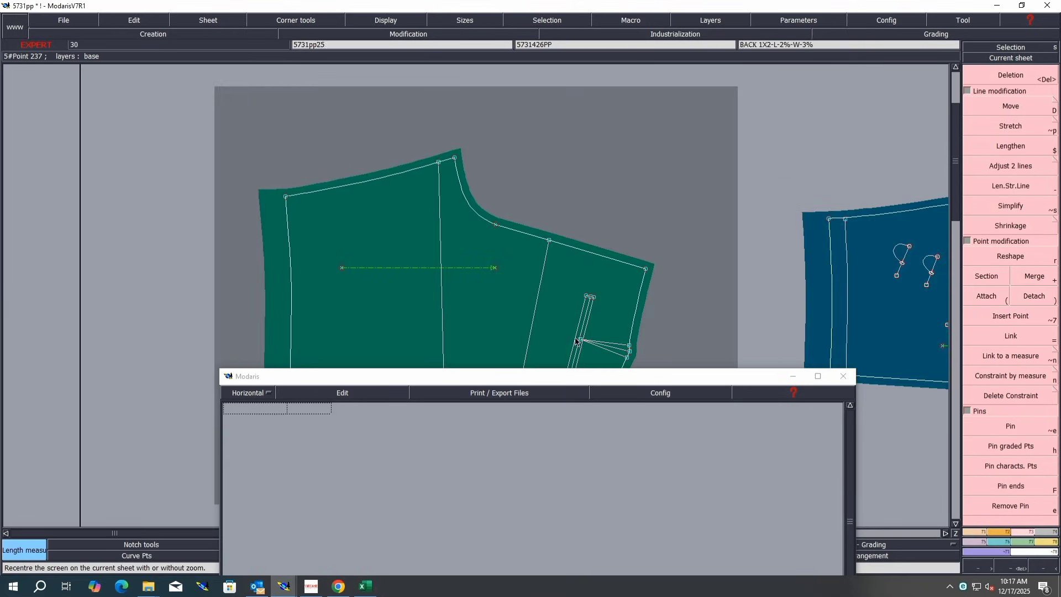
left_click(793, 377)
key("z")
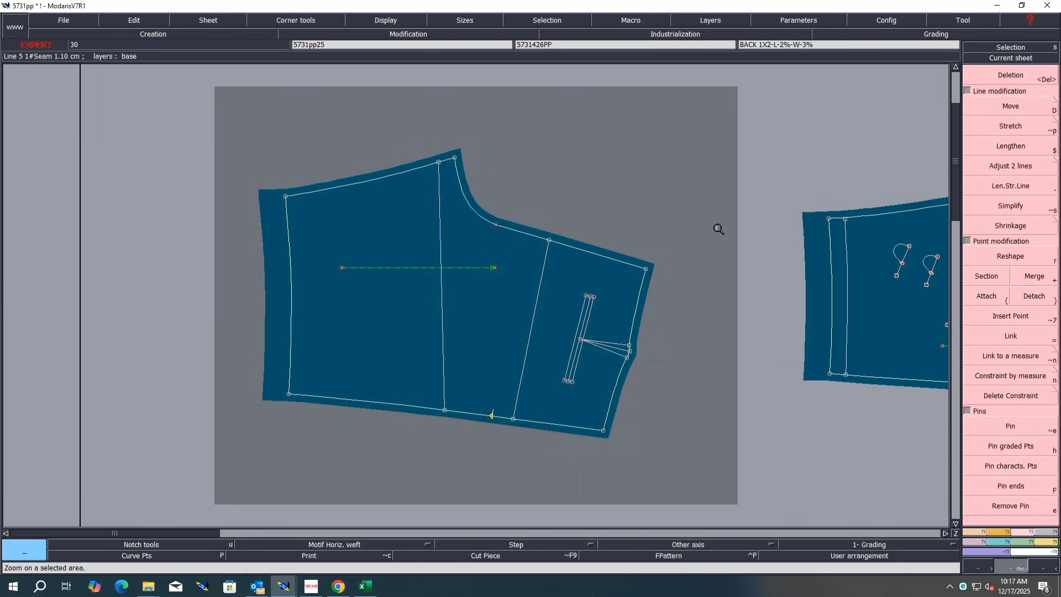
left_click_drag(718, 228, 408, 465)
Step: Rotate the back piece by two points along the pocket edge so the welt pocket lies horizontal, and zoom in
left_click(996, 531)
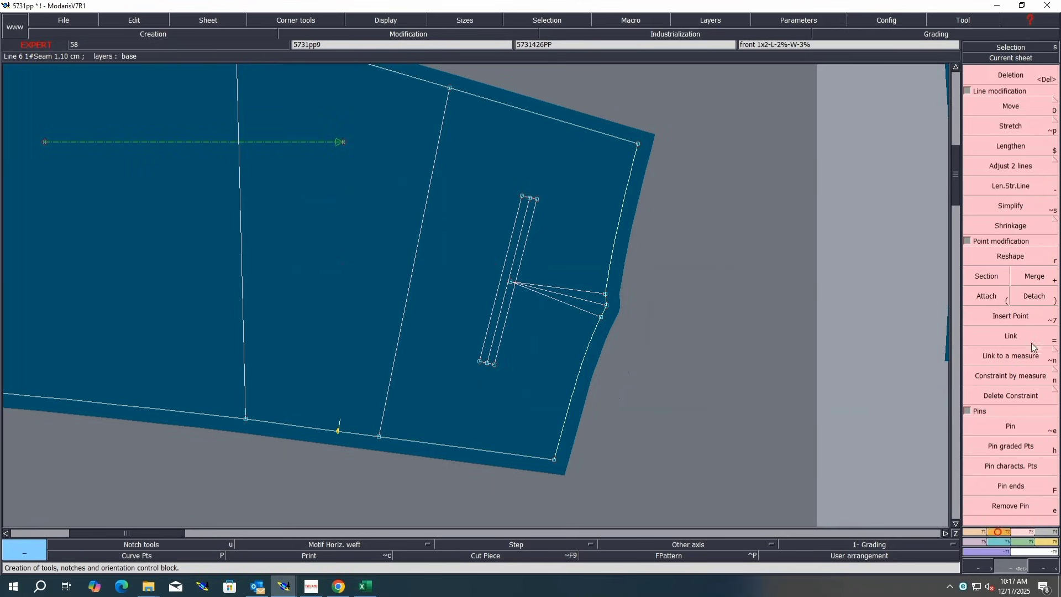
left_click(1031, 365)
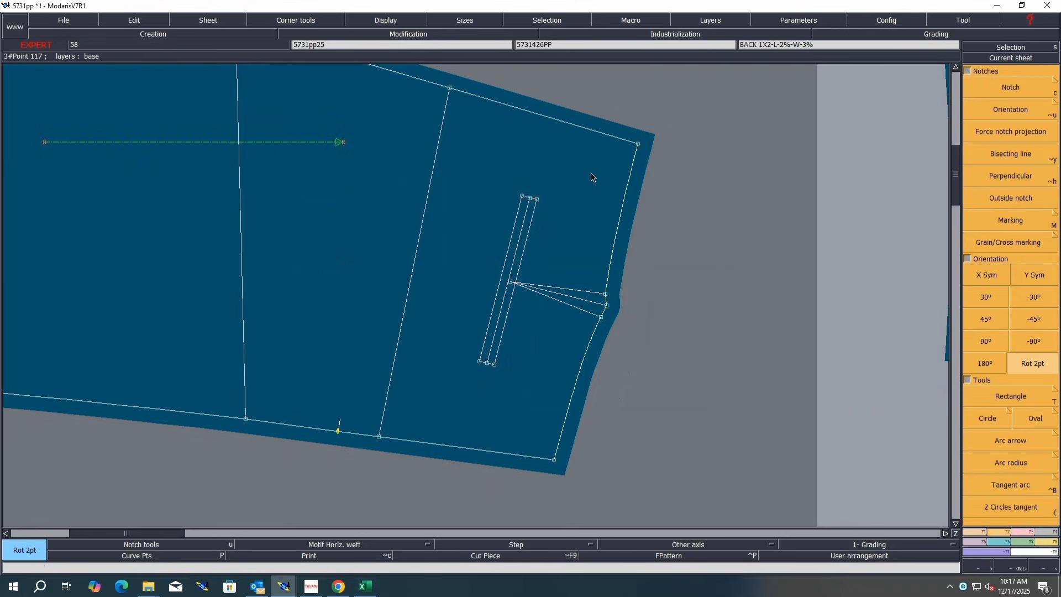
left_click(638, 142)
left_click(554, 461)
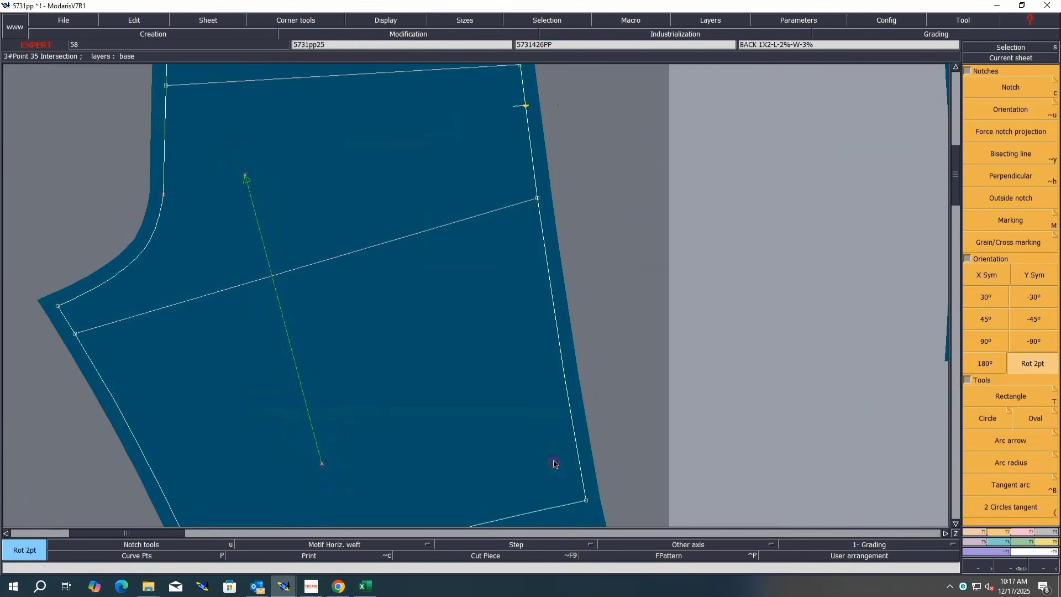
key("Home")
key("Return")
left_click_drag(582, 114, 359, 204)
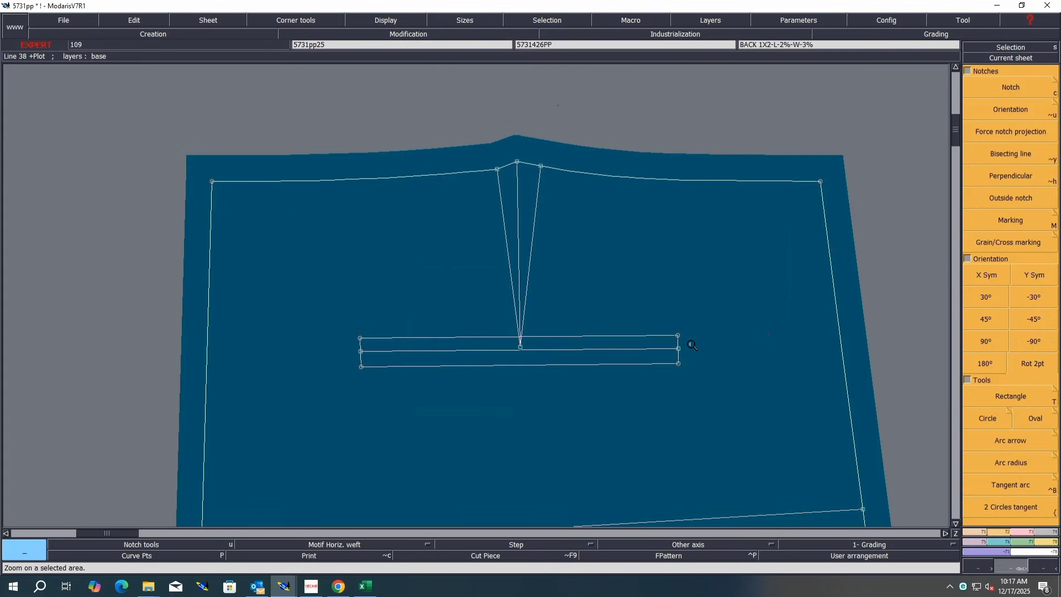
Step: Align the end points of the three welt pocket lines horizontally with Ali2Pts
key("2")
left_click(360, 338)
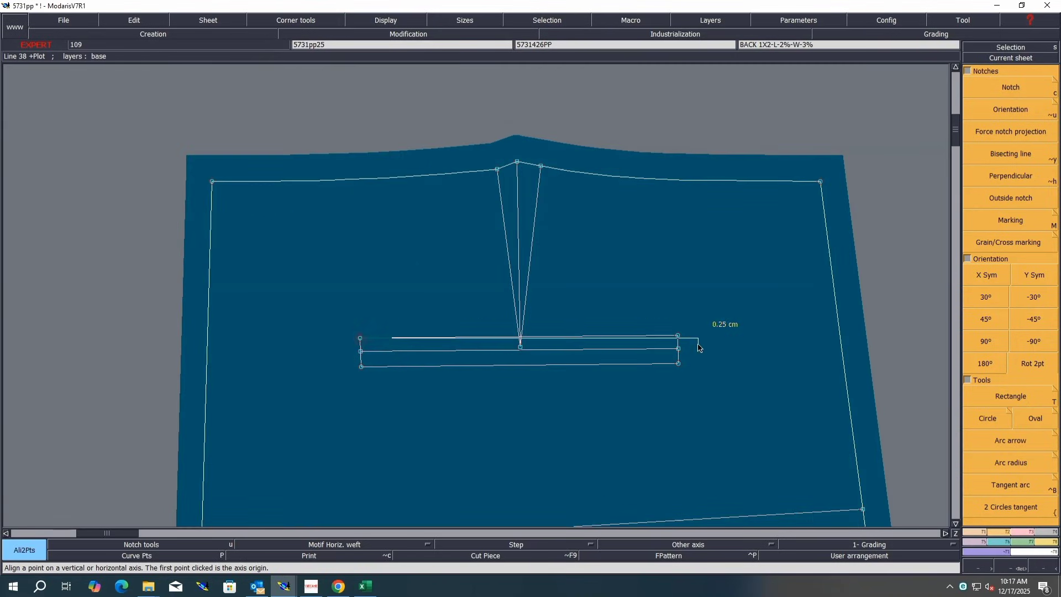
left_click(678, 337)
left_click(360, 350)
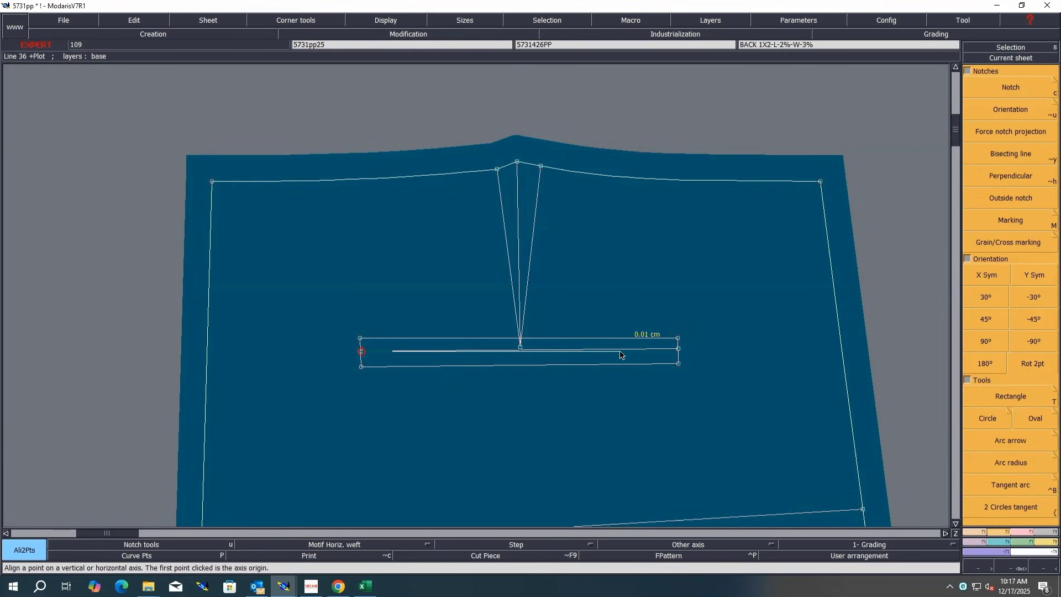
left_click(678, 349)
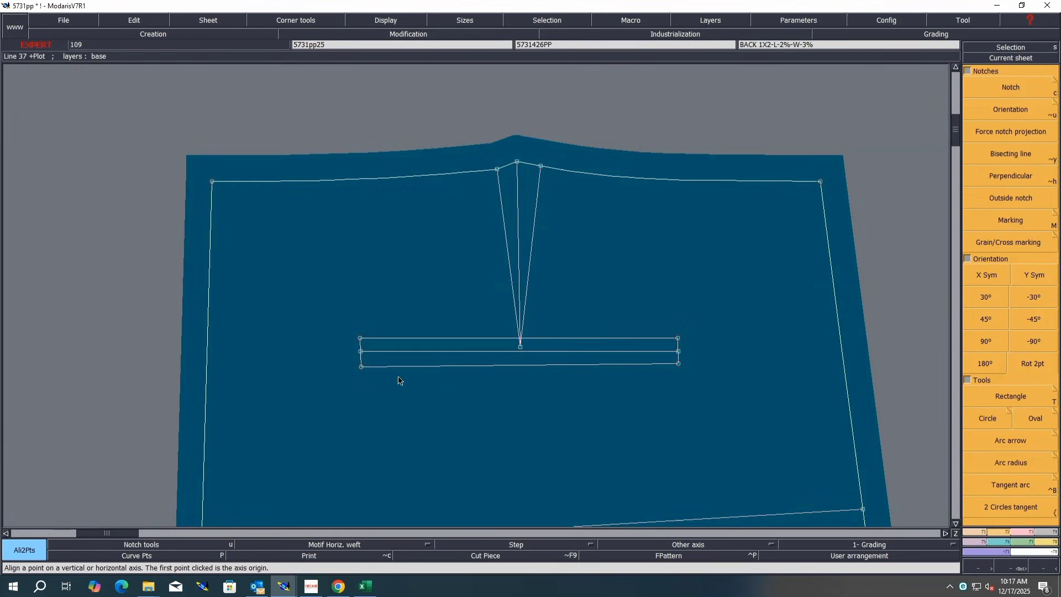
left_click(361, 366)
left_click(678, 364)
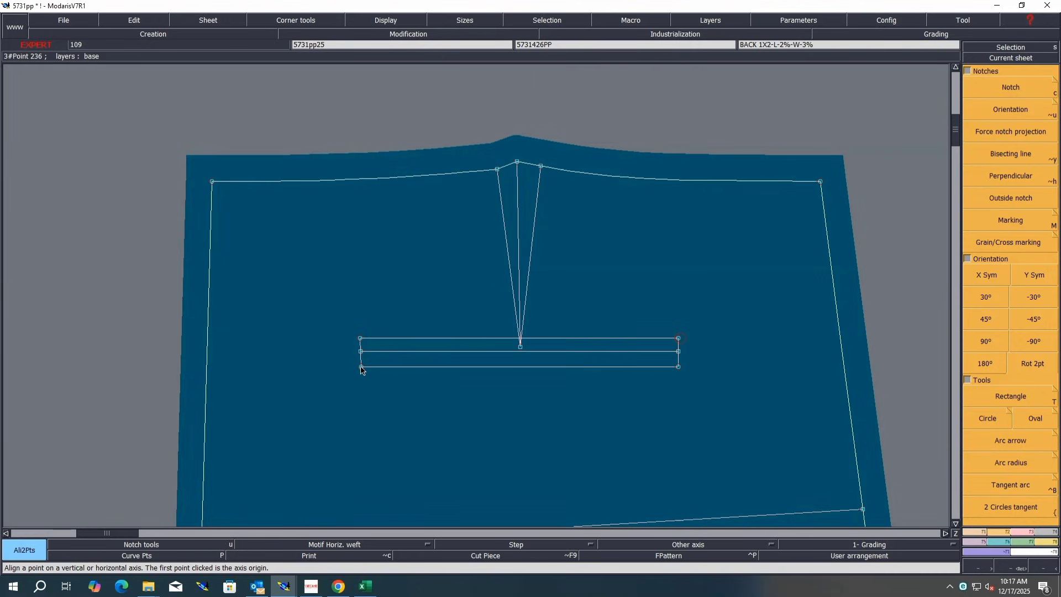
Step: Measure across the welt pocket, then delete that measurement
left_click(361, 338)
key("alt+l")
left_click(445, 338)
left_click(716, 347)
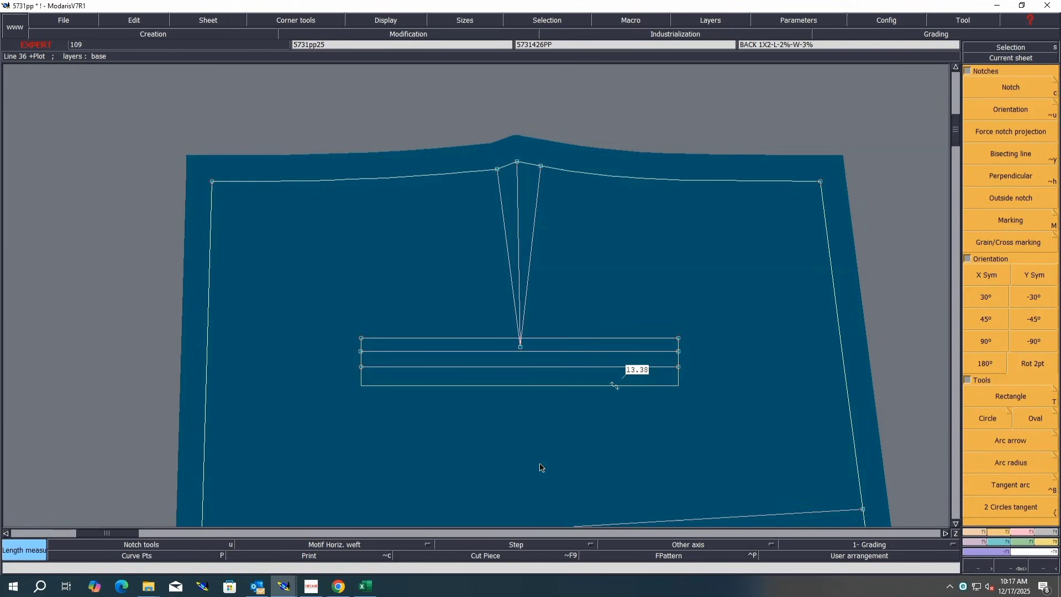
key("Delete")
left_click(552, 387)
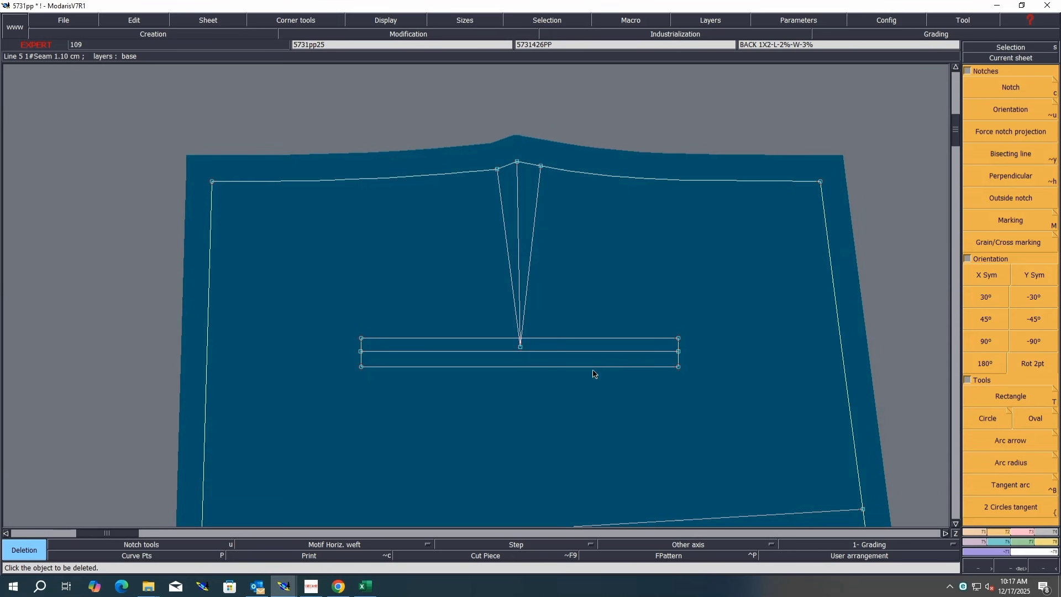
Step: Switch to Excel and fill row R1, the back pocket pouch width, in yellow
left_click(365, 586)
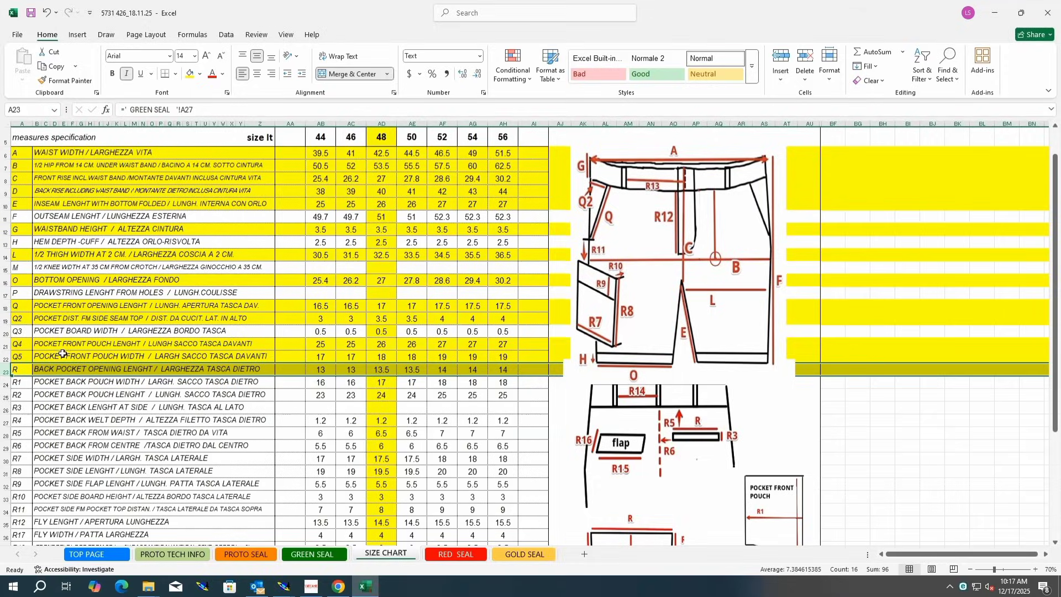
left_click(5, 383)
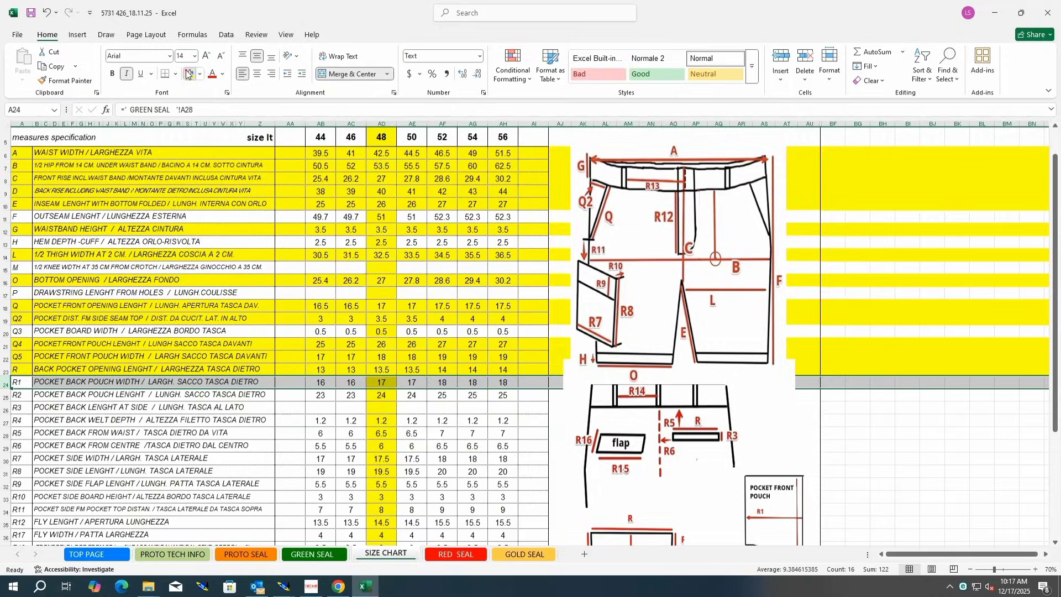
left_click(188, 74)
Step: Return to Modaris and bring the back pocketing piece into view
left_click(283, 585)
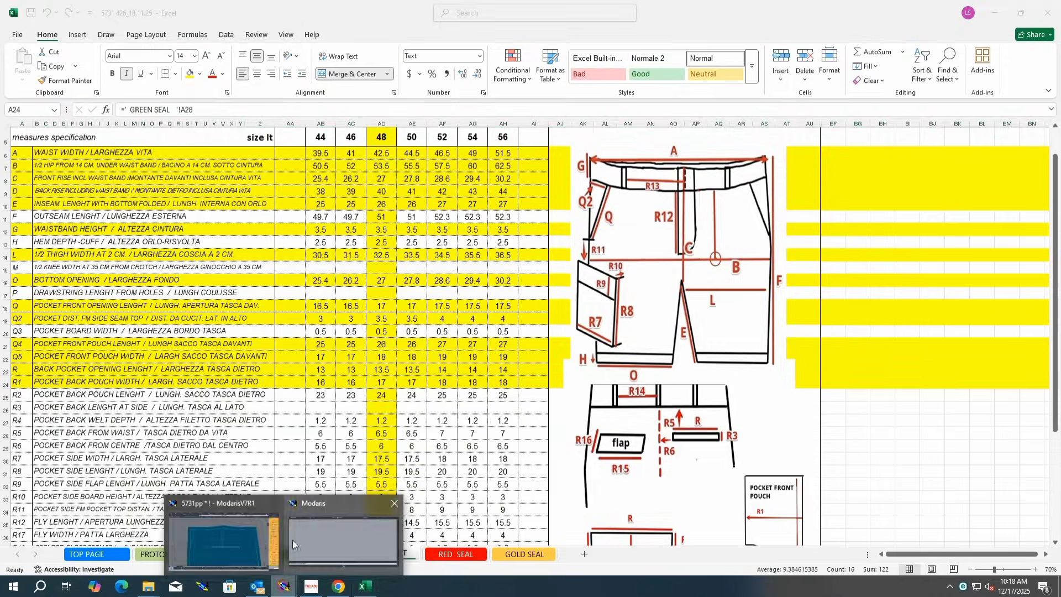
left_click(271, 543)
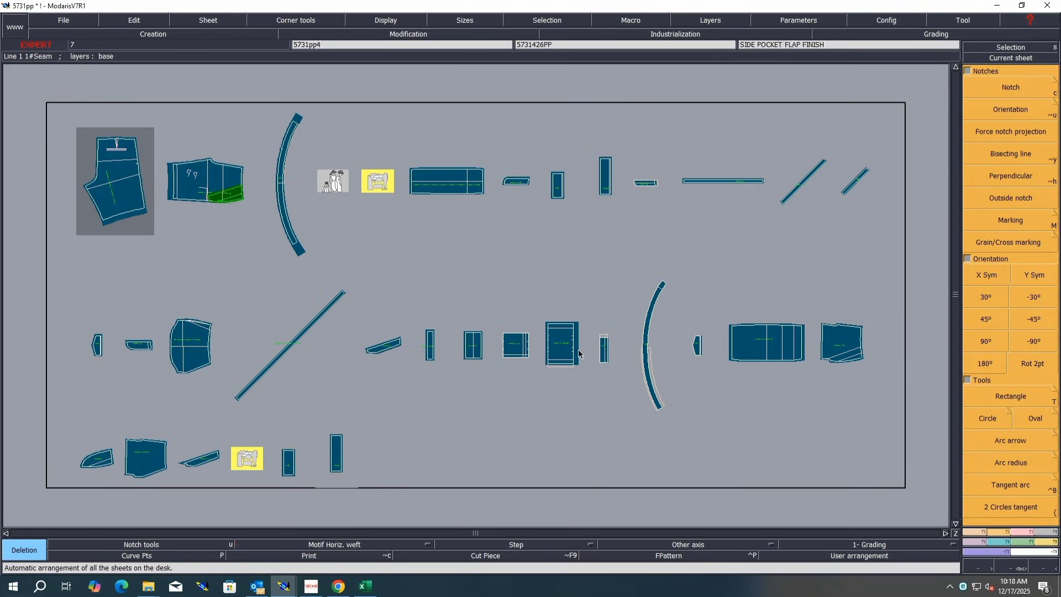
left_click(465, 185)
key("Home")
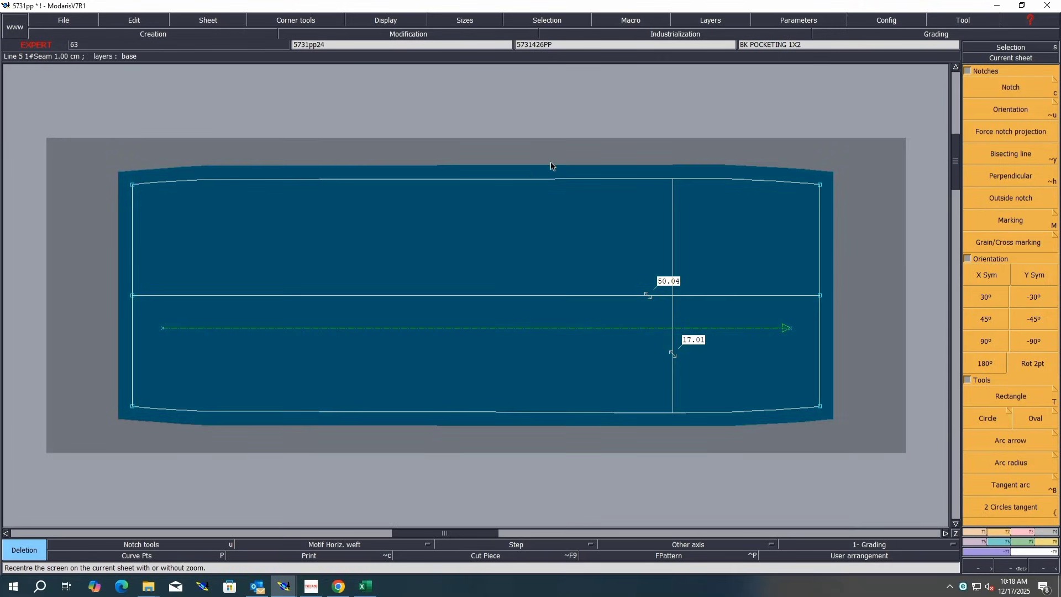
Step: Measure the back pocketing's height from its top edge to its bottom edge through the middle
key("l")
left_click(504, 178)
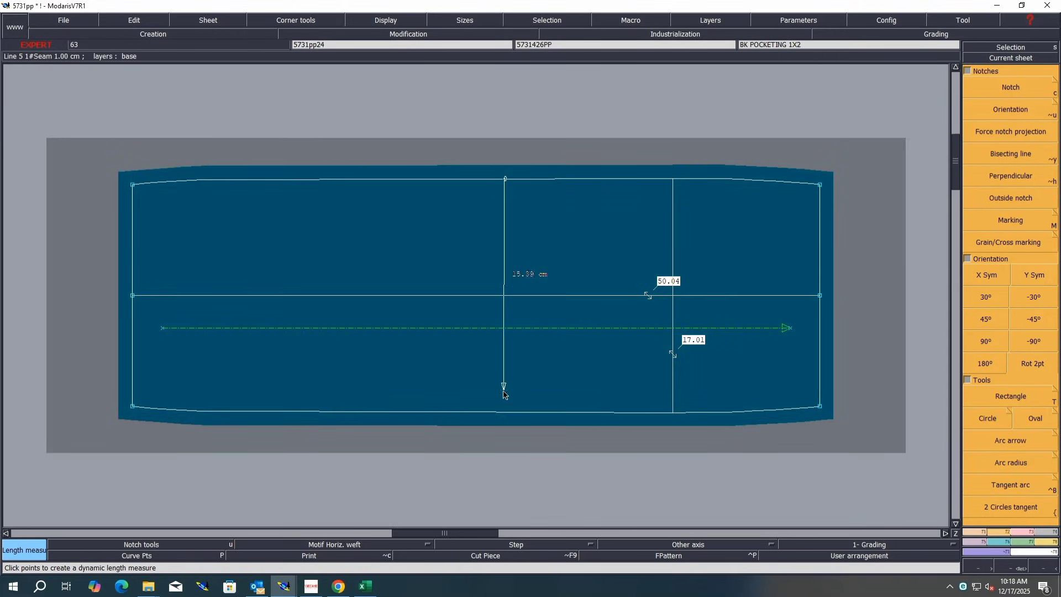
left_click(503, 411)
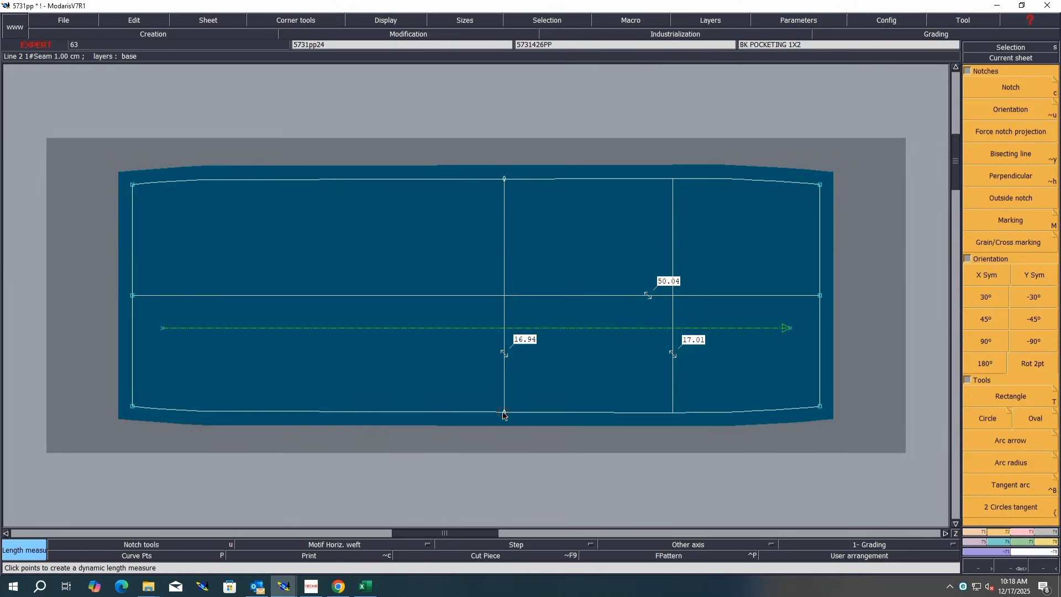
Step: Move the back pocketing's two top corner points 0.06 cm vertically
left_click(1029, 532)
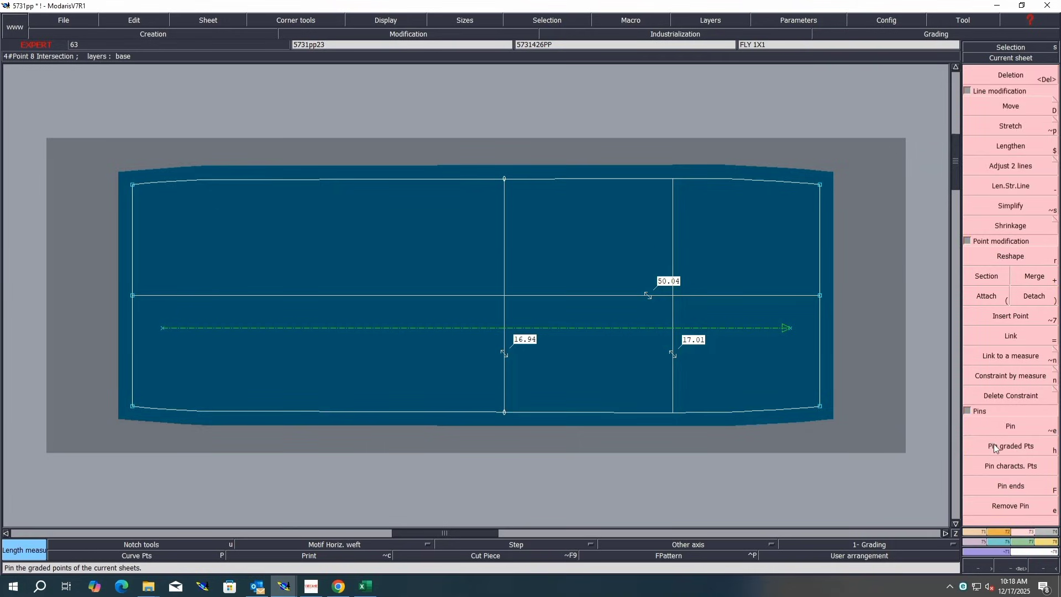
left_click(1002, 451)
left_click(1000, 463)
left_click(177, 553)
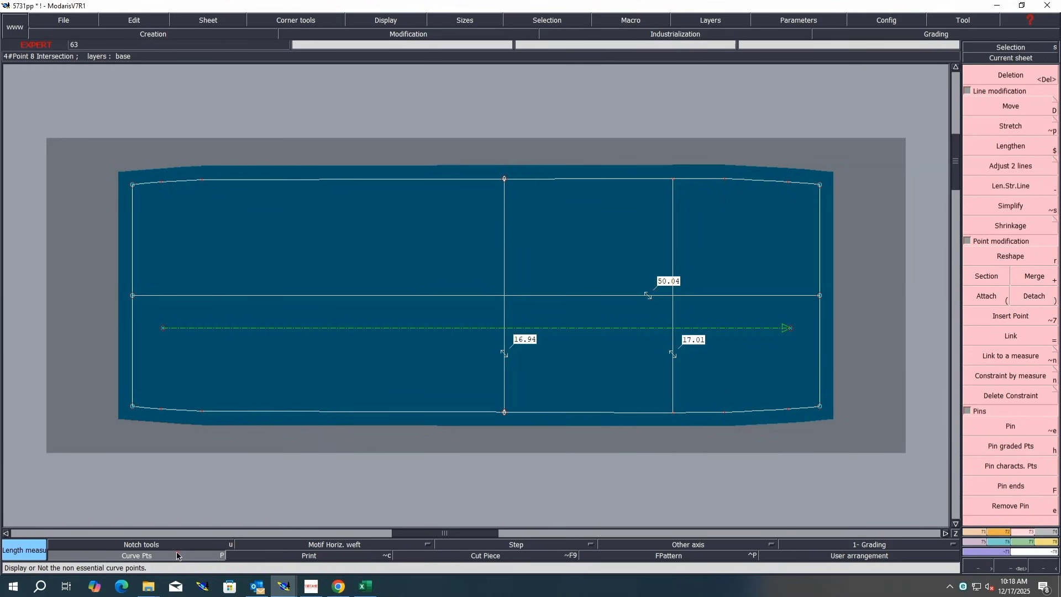
left_click(177, 555)
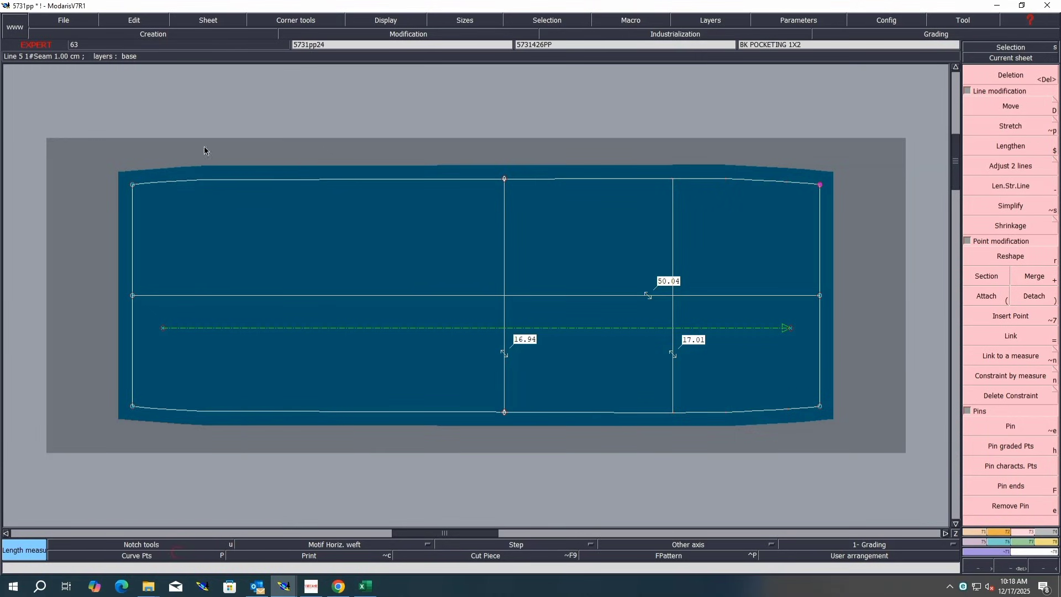
key("shift+d")
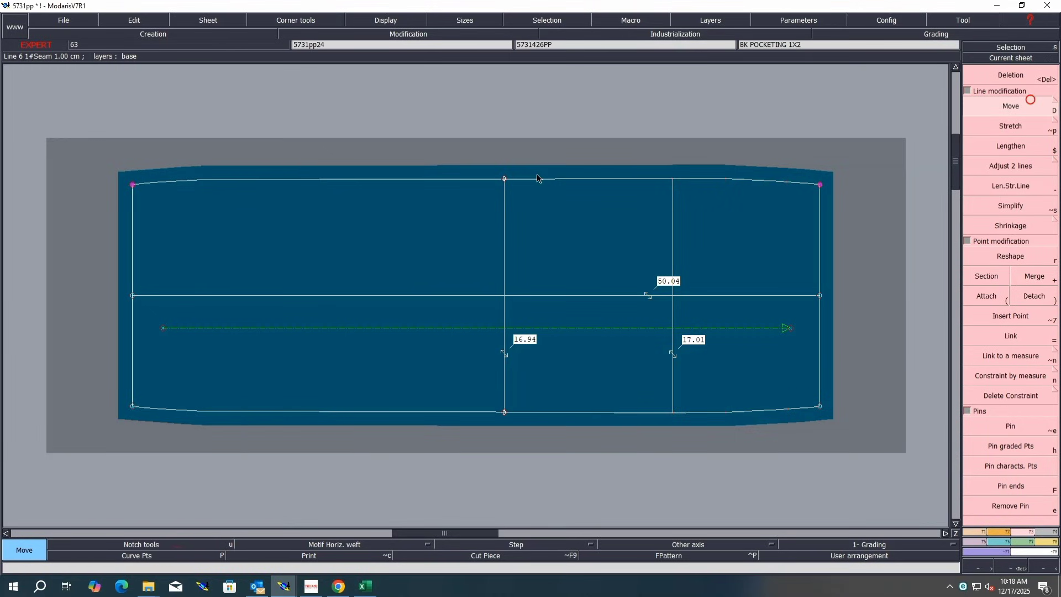
left_click(819, 183)
key("Down")
key("Down")
type(".")
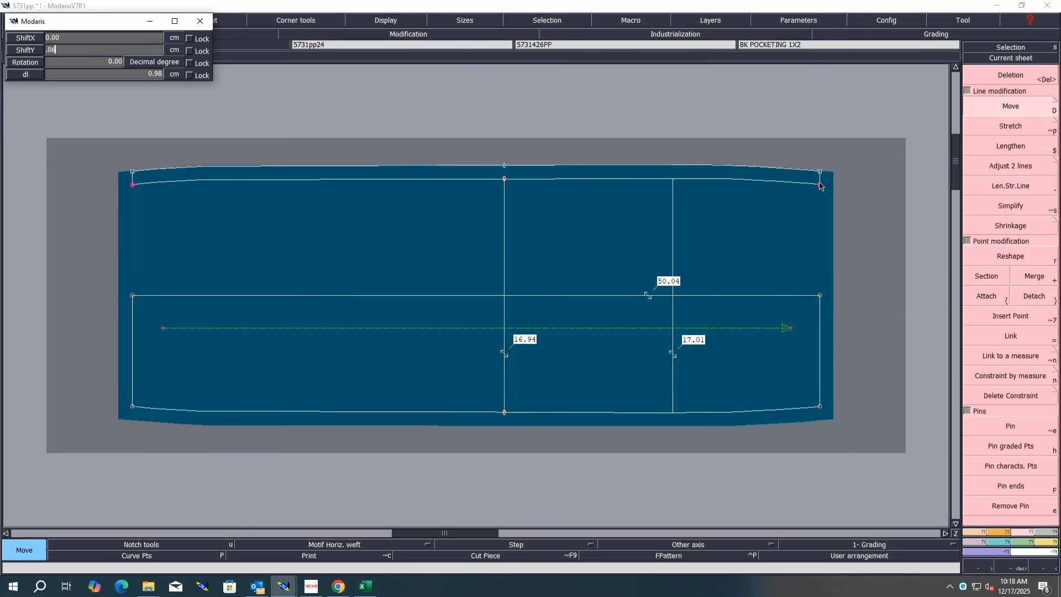
type("06")
key("Return")
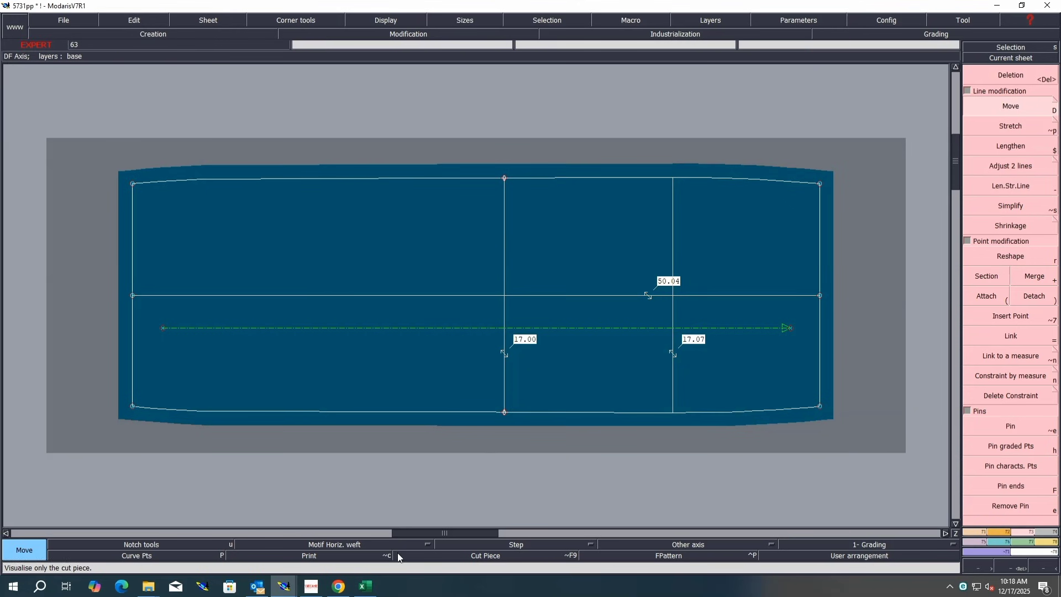
Step: Switch to Excel and select row R2, the back pocket pouch length
left_click(364, 586)
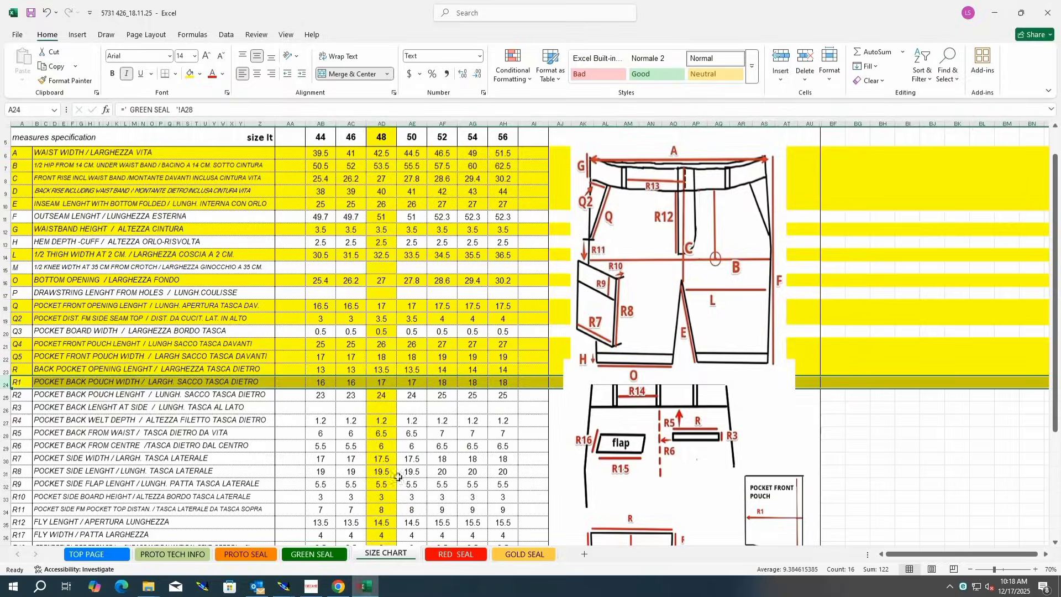
left_click(5, 395)
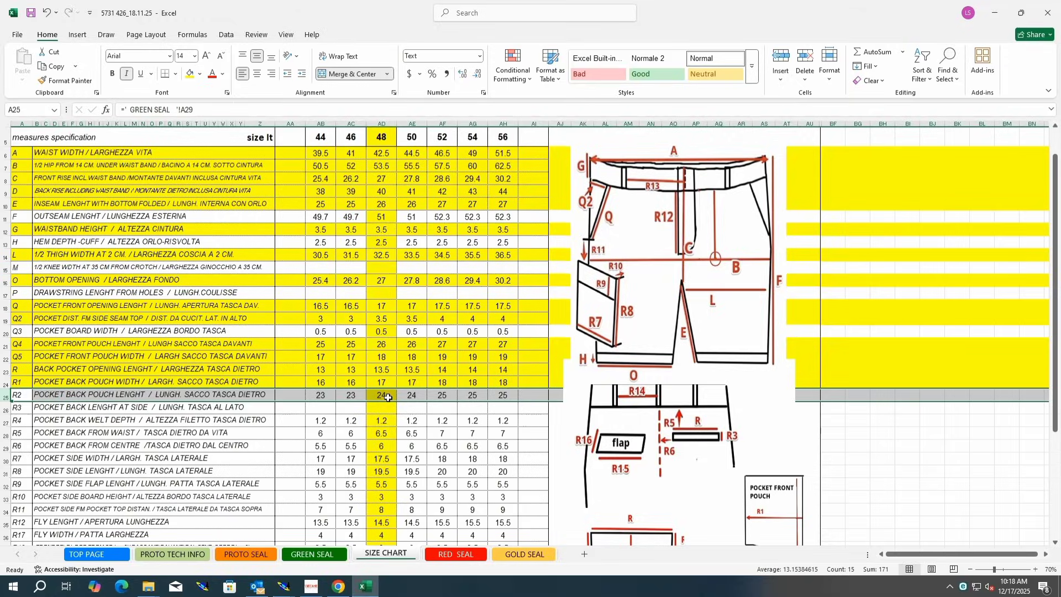
Step: Return to Modaris and delete the back pocketing's height measurement
left_click(284, 588)
left_click(214, 536)
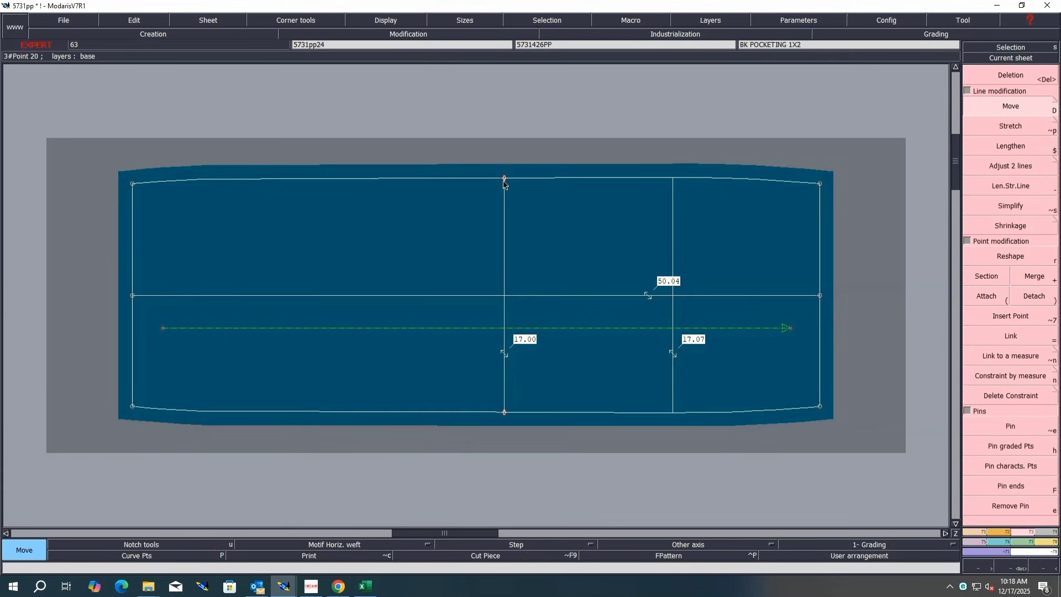
key("Delete")
left_click(507, 220)
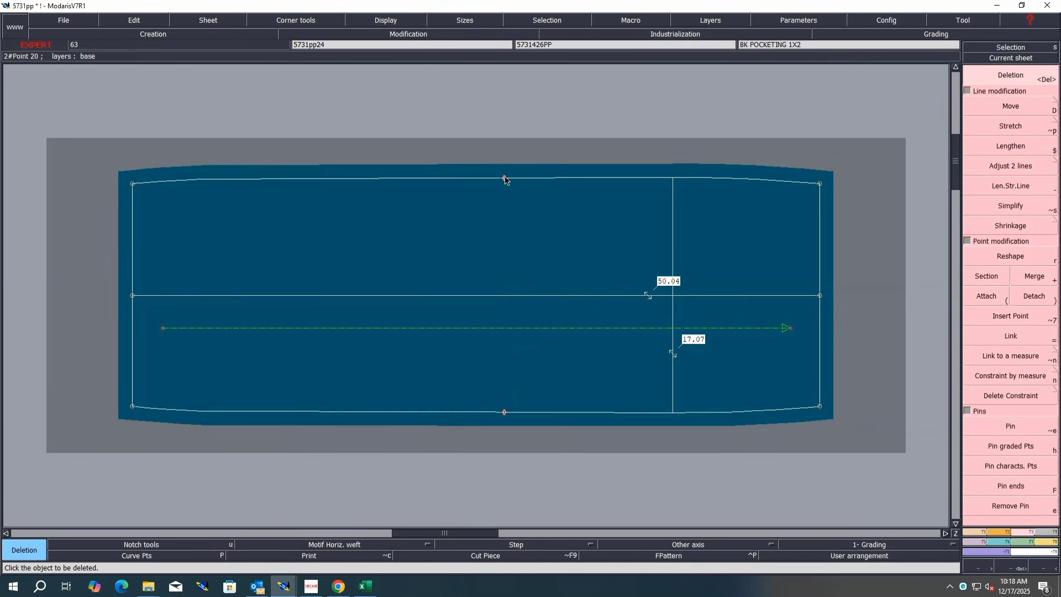
Step: Delete the old midpoints on the back pocketing's top and bottom edges
left_click(504, 178)
left_click(506, 413)
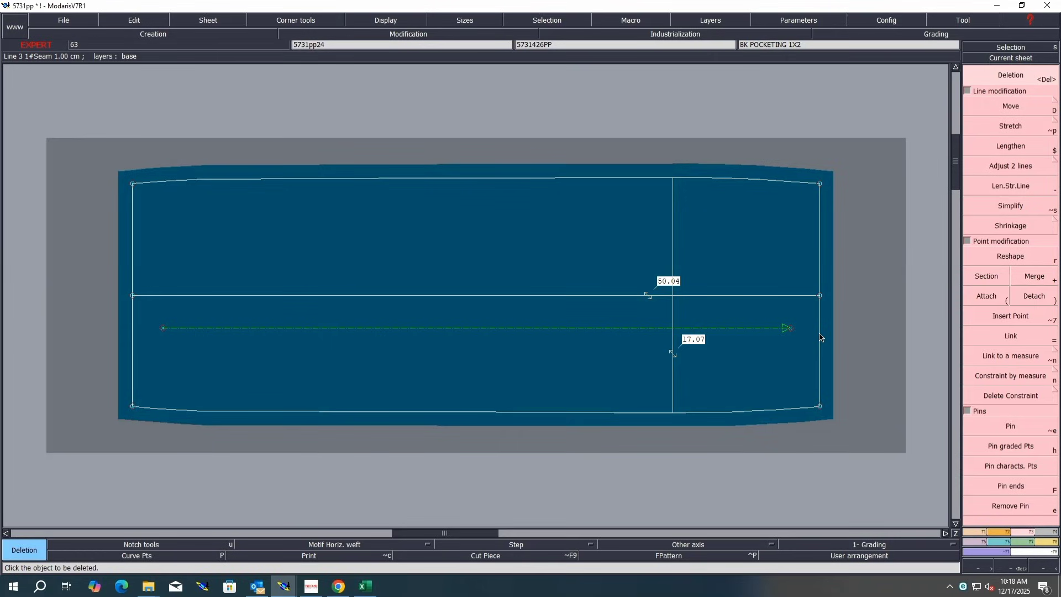
Step: Divide the back pocketing's bottom and top edges into two equal parts with Sequence division to add midpoints
left_click(974, 531)
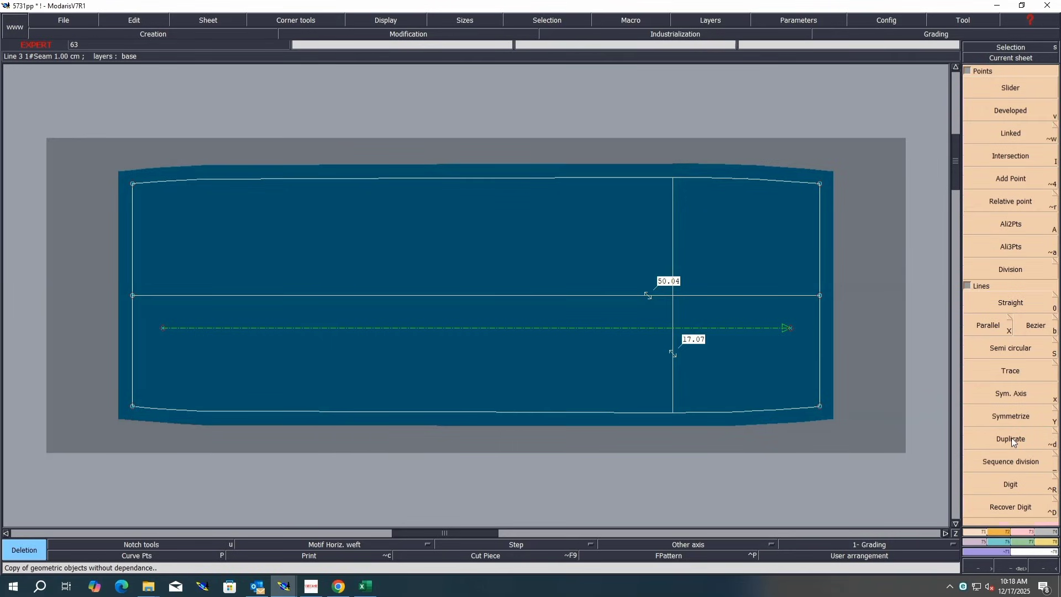
left_click(1011, 462)
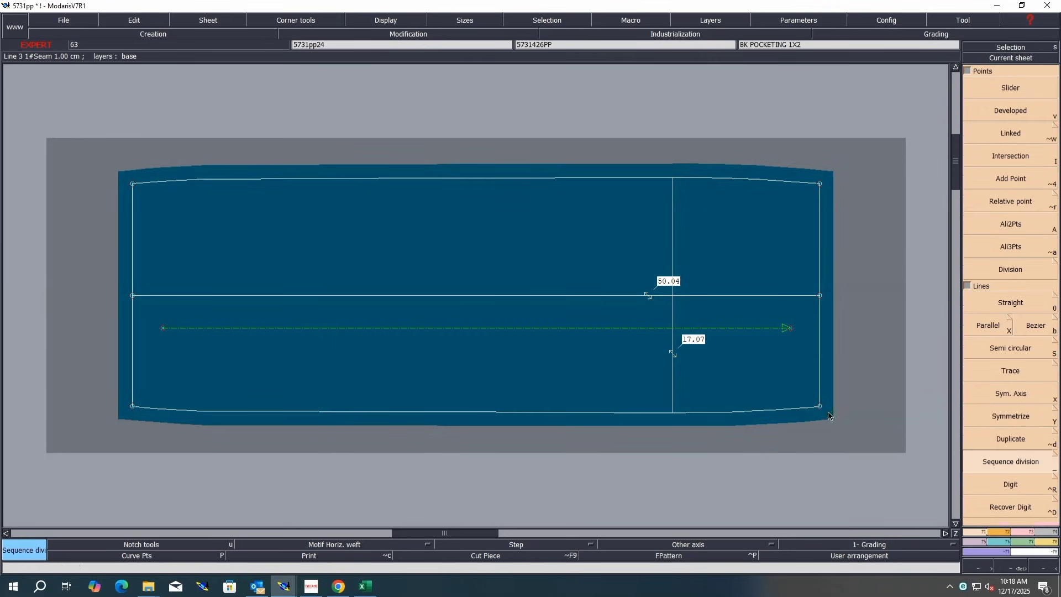
left_click(123, 409)
key("Return")
left_click(133, 189)
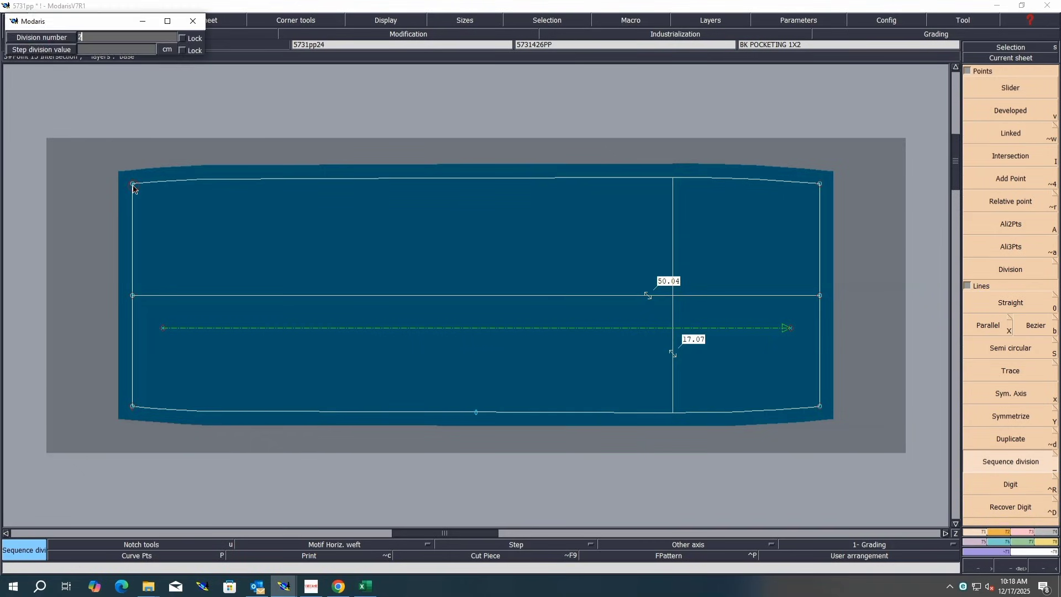
key("Return")
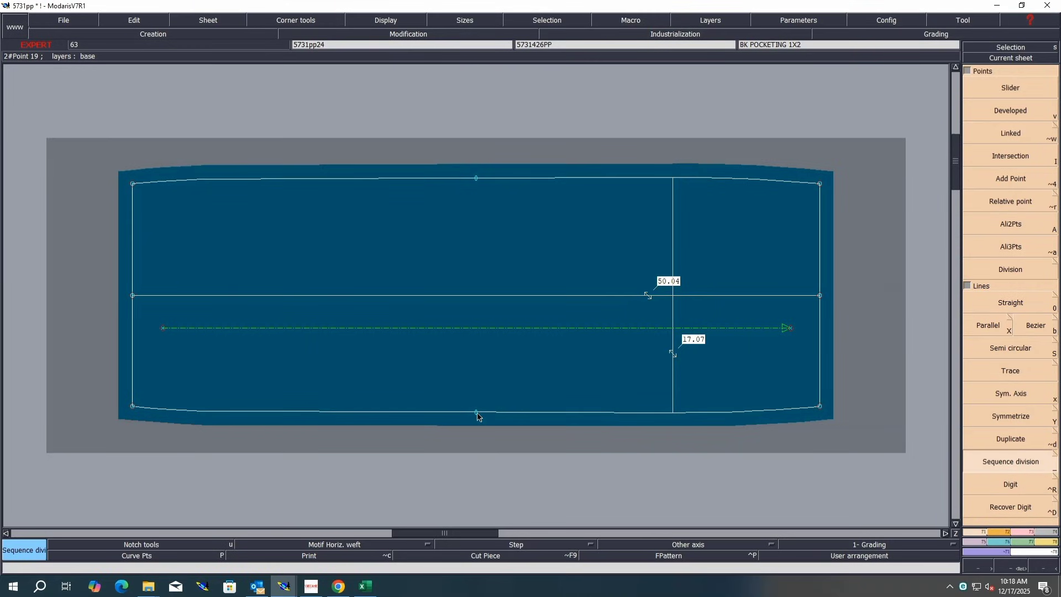
Step: Draw a straight vertical line between the top and bottom midpoints of the back pocketing
key("0")
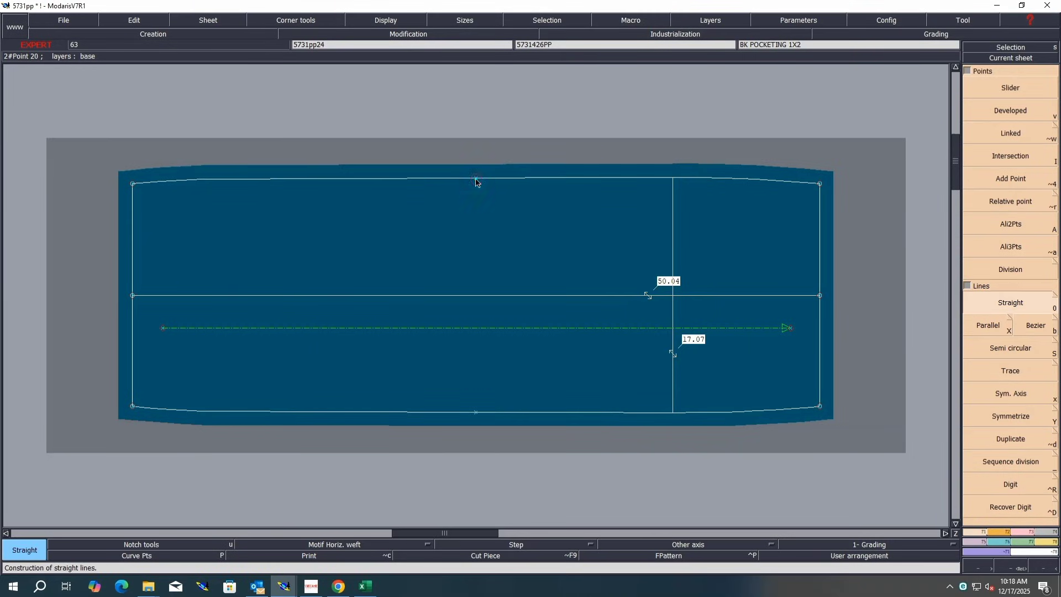
left_click(476, 179)
left_click(475, 412)
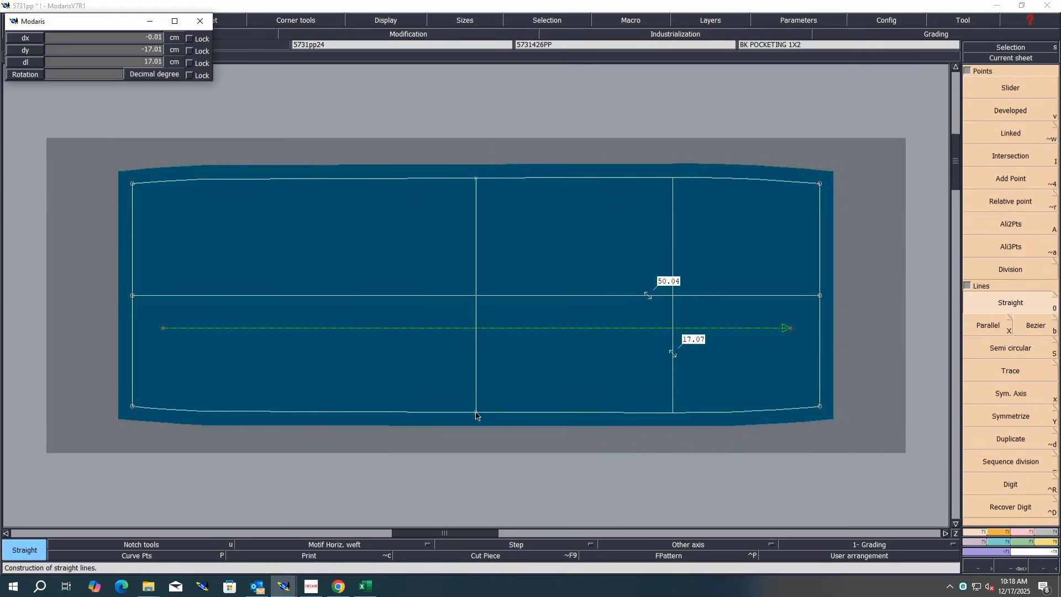
Step: Delete the old horizontal measurement line and the old vertical line on the back pocketing
key("Delete")
left_click(804, 296)
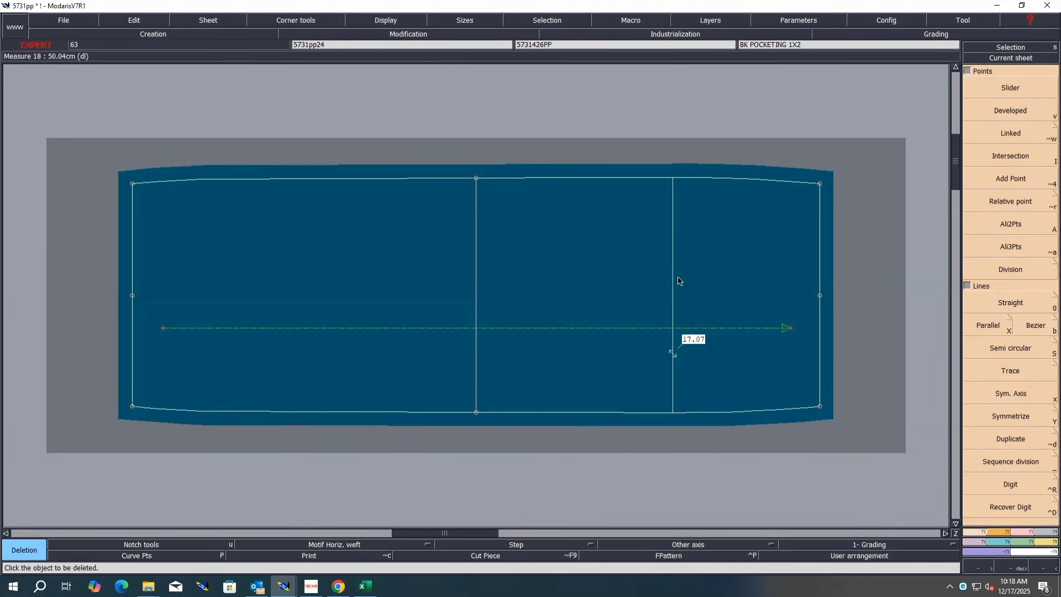
left_click(672, 279)
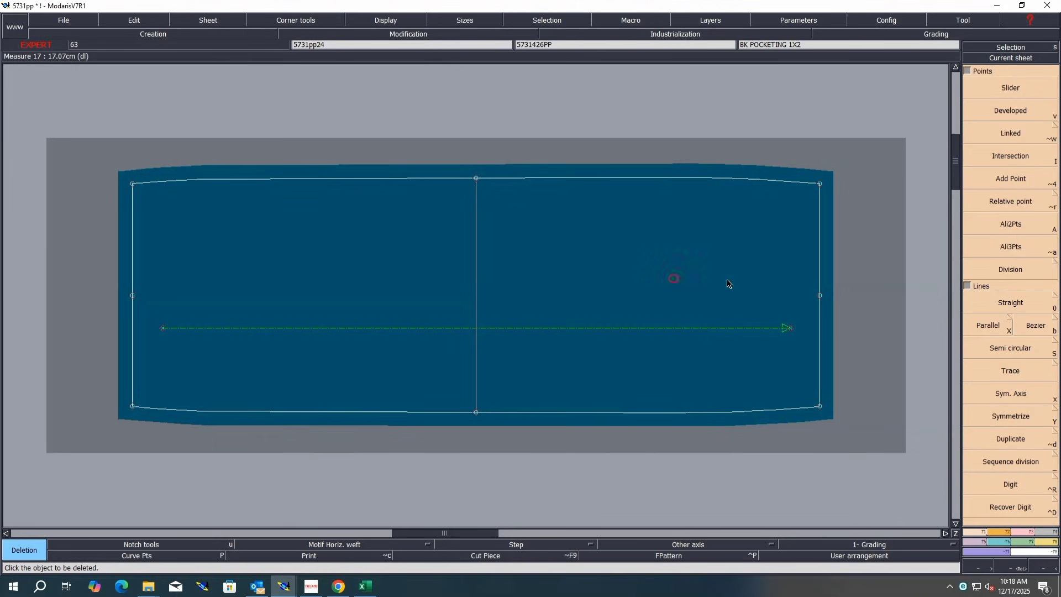
Step: Merge the back pocketing's side edges at their middle points on both sides
key("m")
left_click(819, 297)
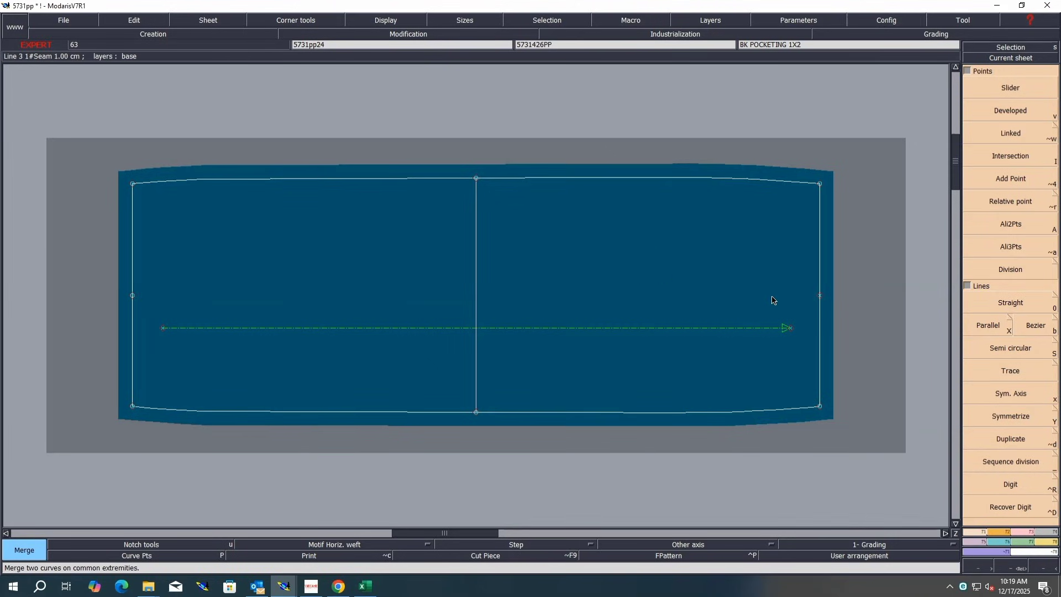
left_click(133, 296)
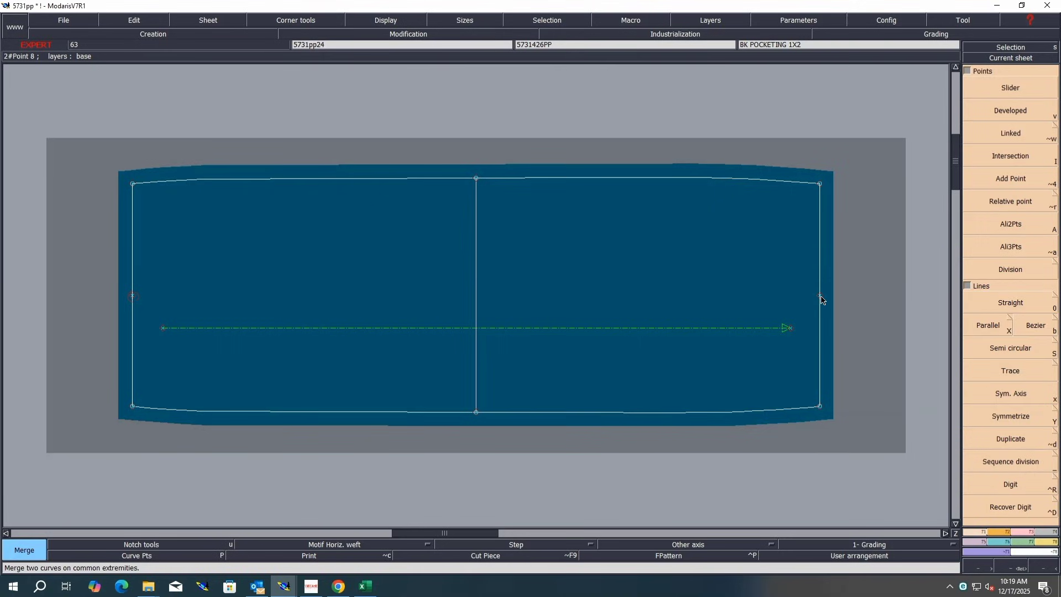
Step: Measure the back pocketing's half width from the right edge to the centre line
key("l")
left_click(820, 296)
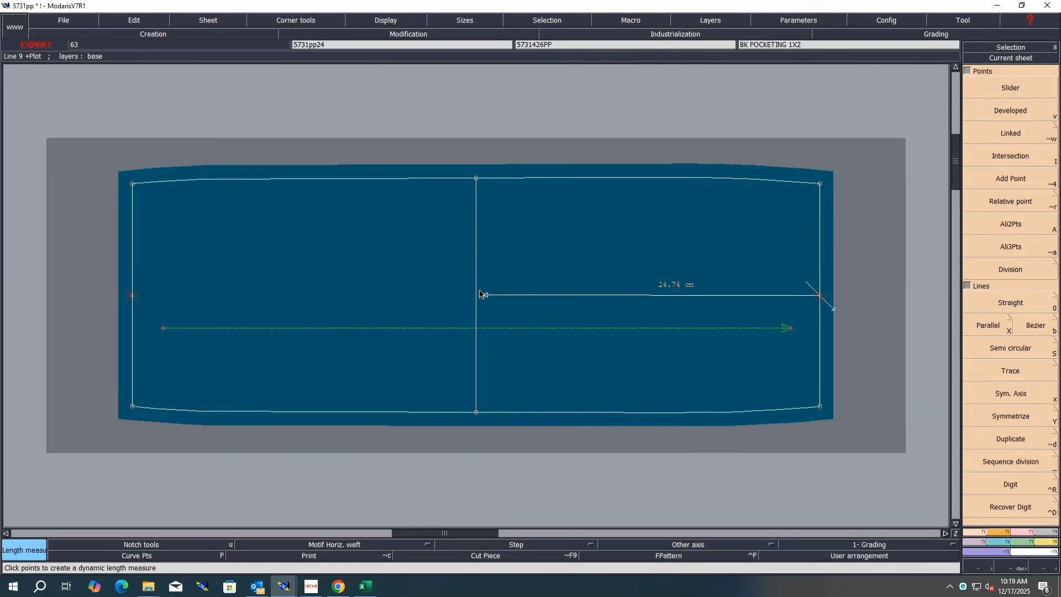
left_click(475, 296)
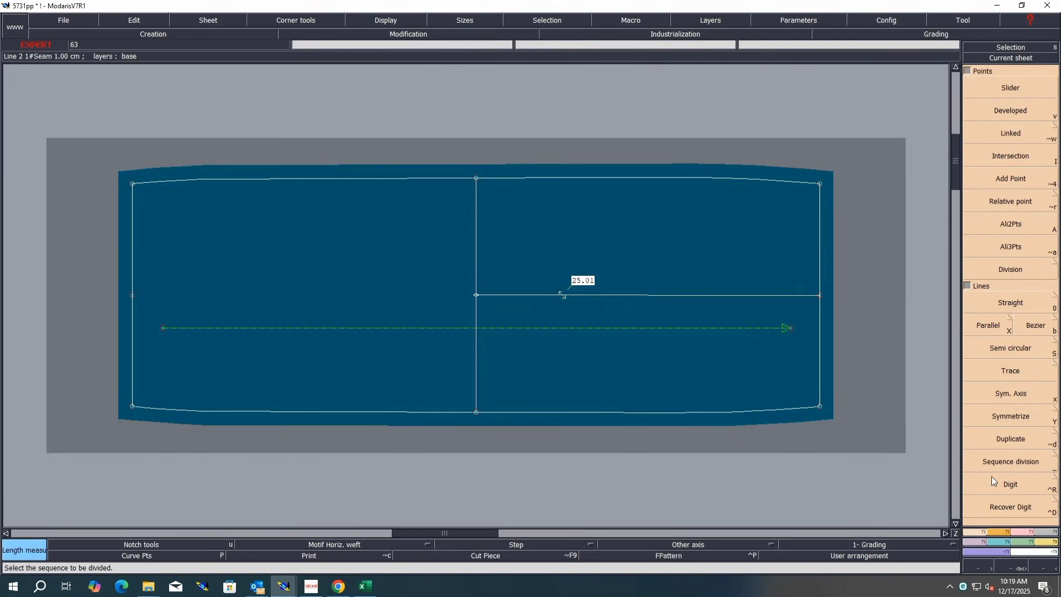
Step: Move the back pocketing's right-side and left-side edge points 0.5 cm inward
left_click(1024, 532)
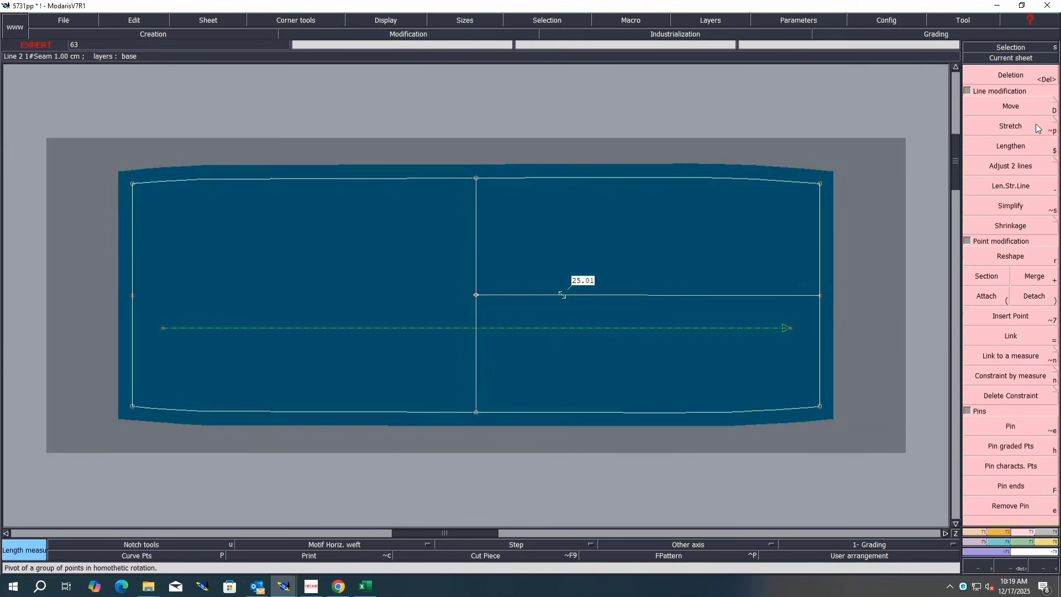
left_click(1011, 106)
left_click_drag(865, 147, 800, 415)
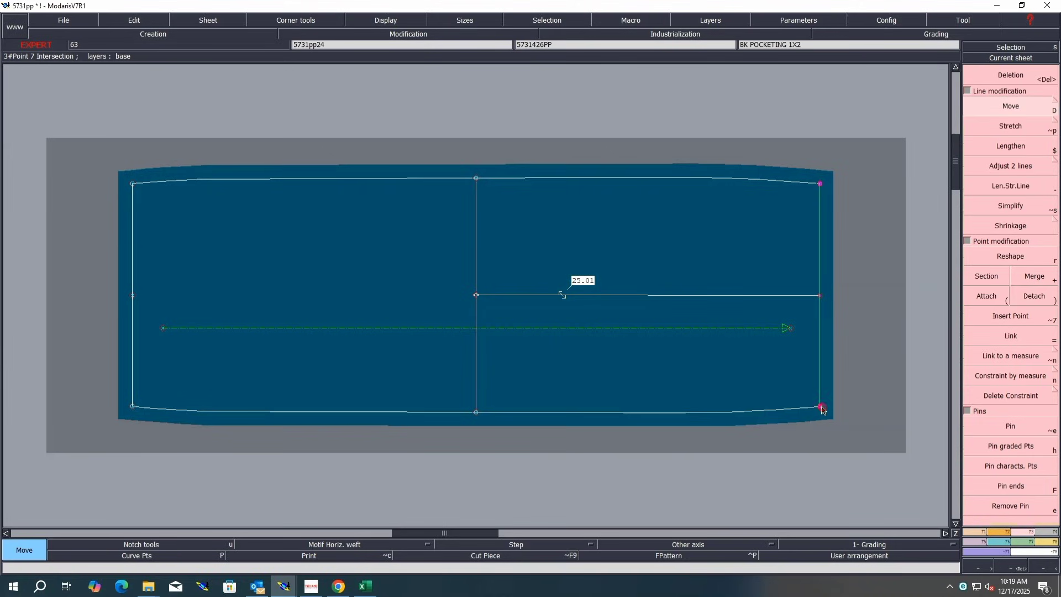
left_click(820, 406)
type("0.50")
key("Return")
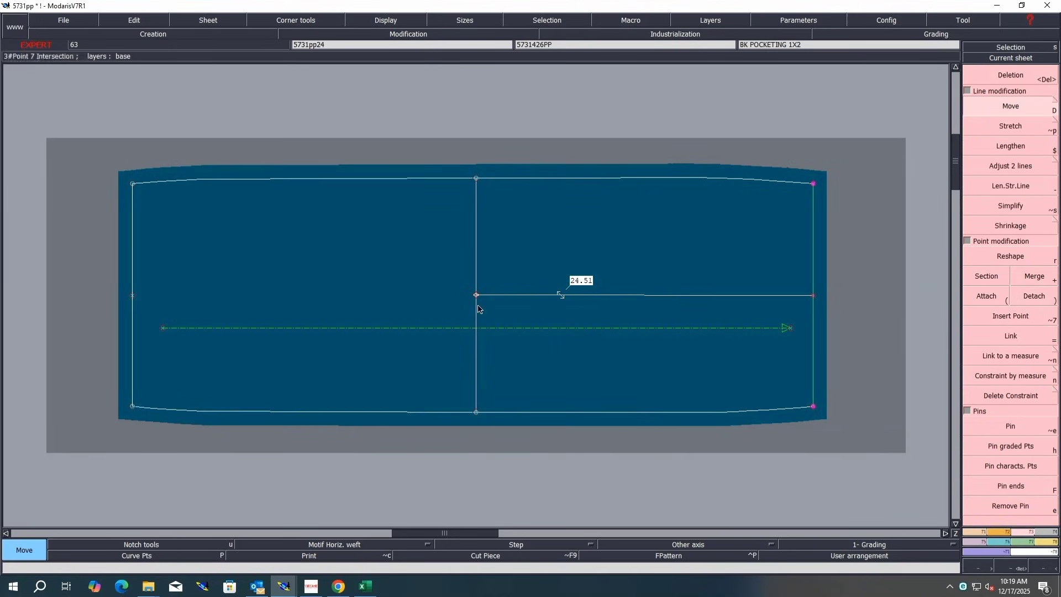
left_click(125, 339)
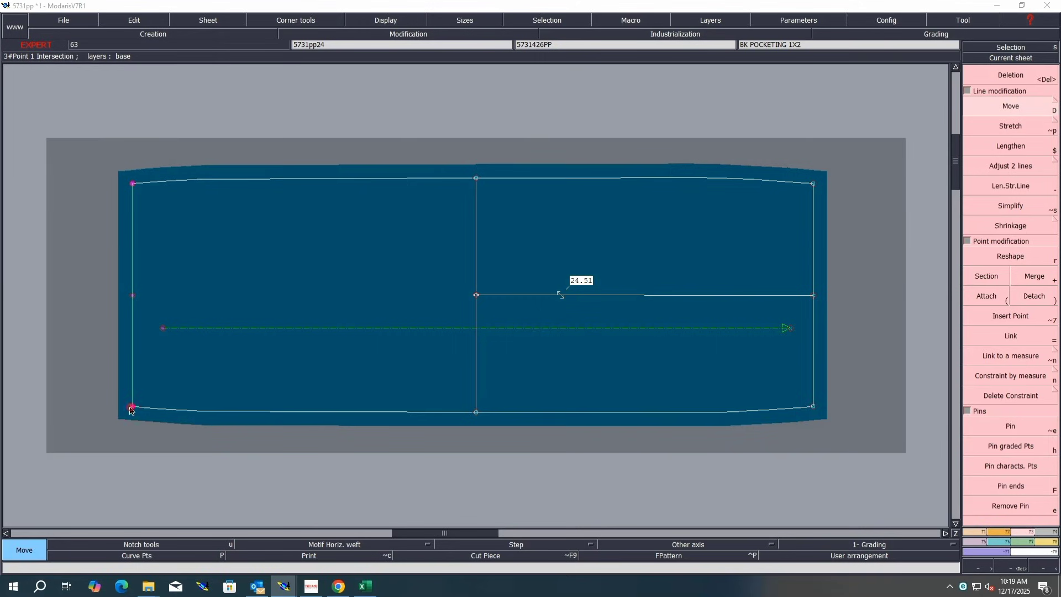
left_click(132, 407)
key("Return")
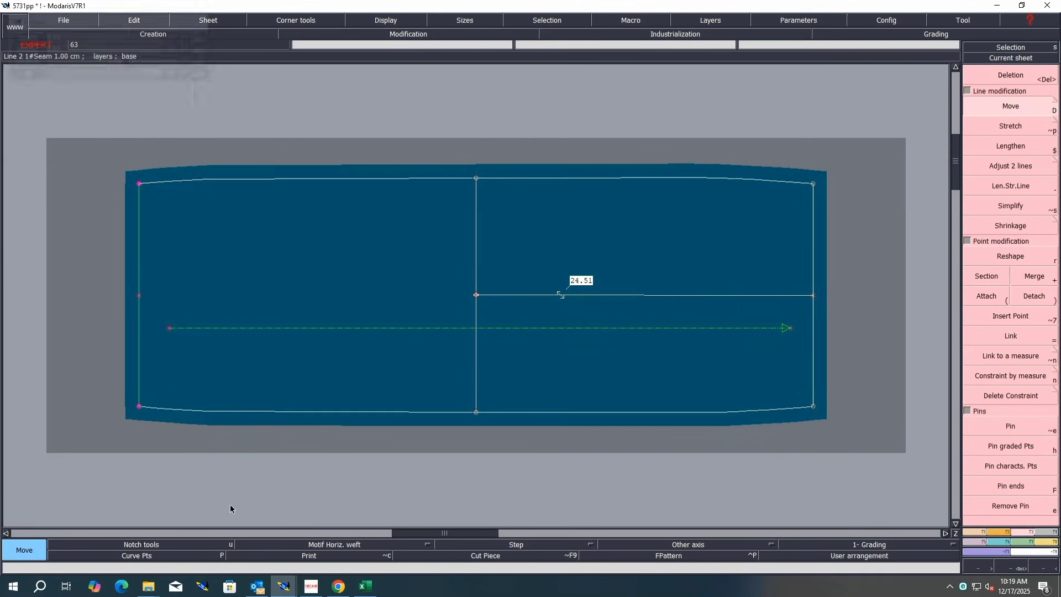
Step: Save the model, continuing through the save dialogs
key("ctrl+s")
left_click(478, 359)
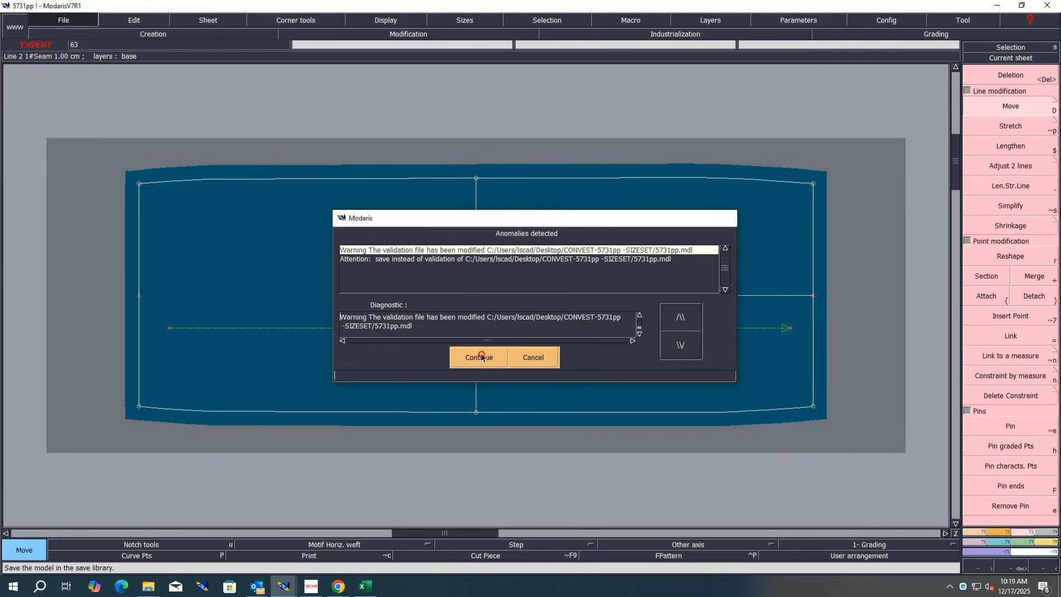
key("ctrl+a")
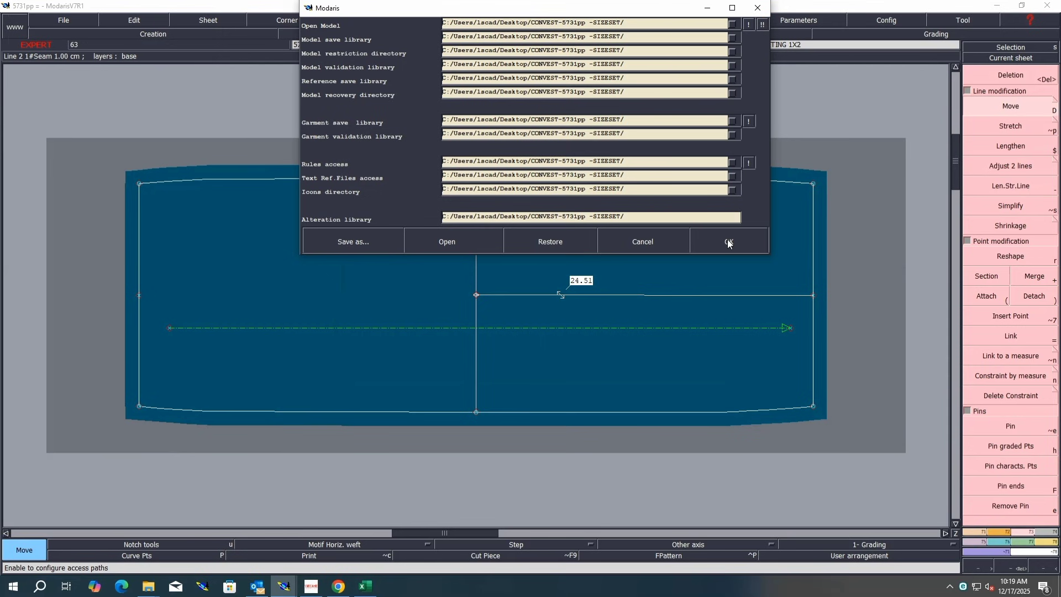
left_click(729, 243)
left_click(474, 360)
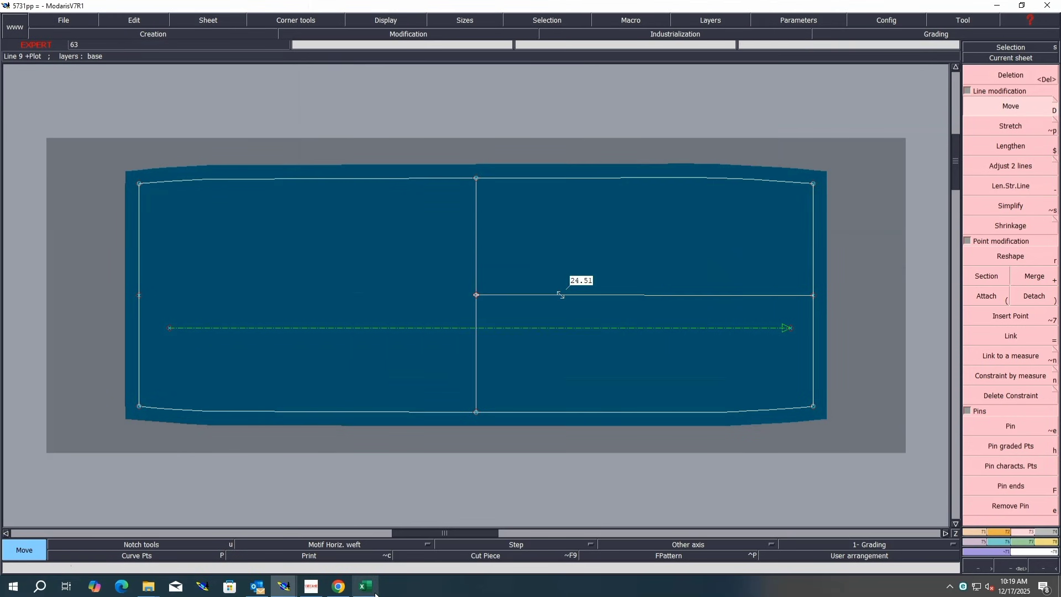
Step: Switch to Excel and fill rows R2 and R4 of the size chart yellow
left_click(374, 592)
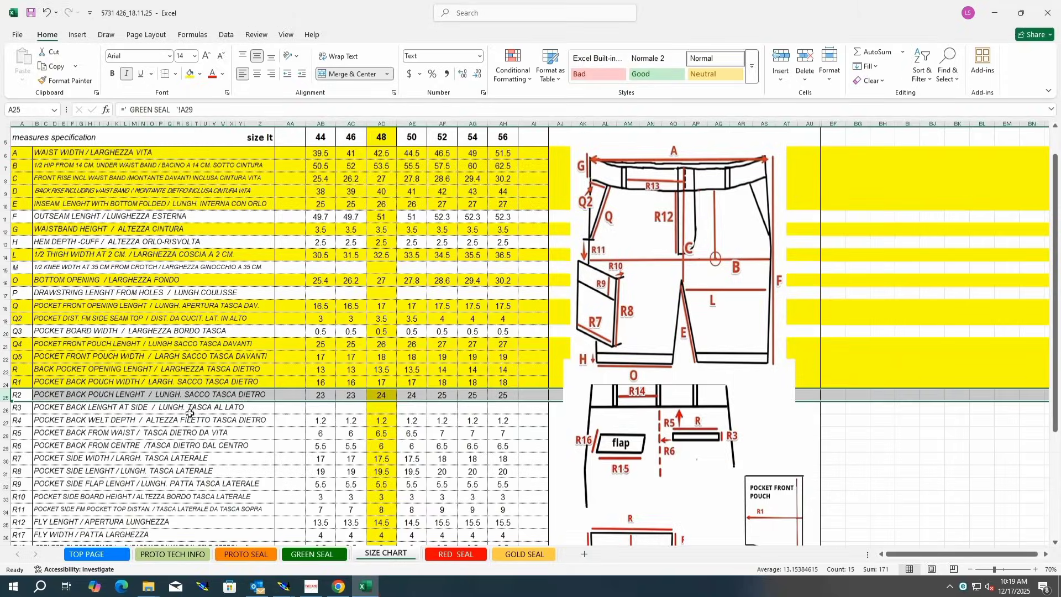
left_click(189, 73)
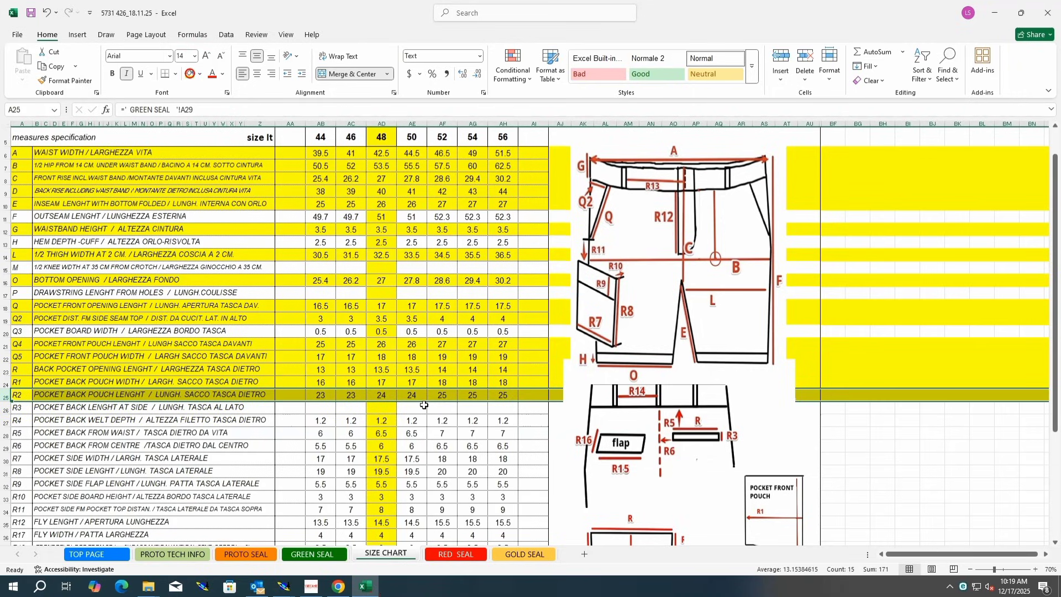
left_click(5, 421)
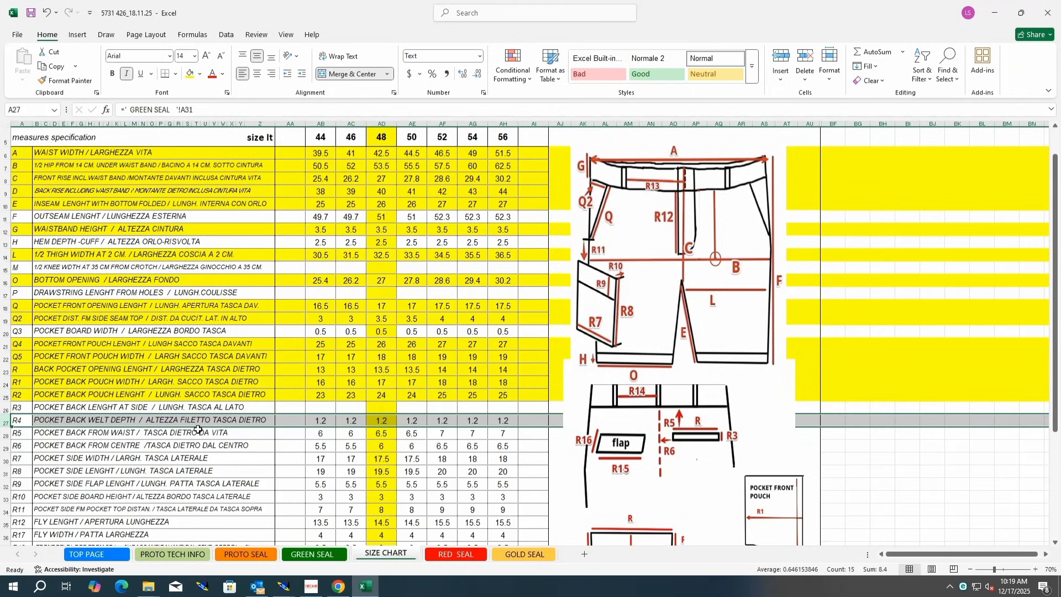
left_click(189, 73)
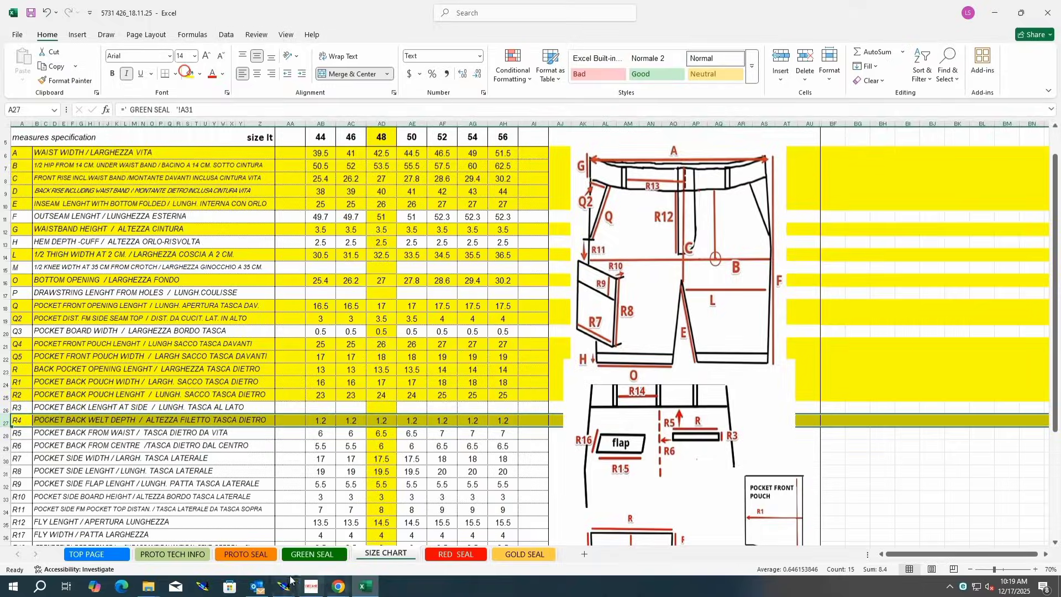
Step: Return to Modaris, open the back trouser piece and zoom into its welt pocket
mouse_move(283, 585)
left_click(327, 543)
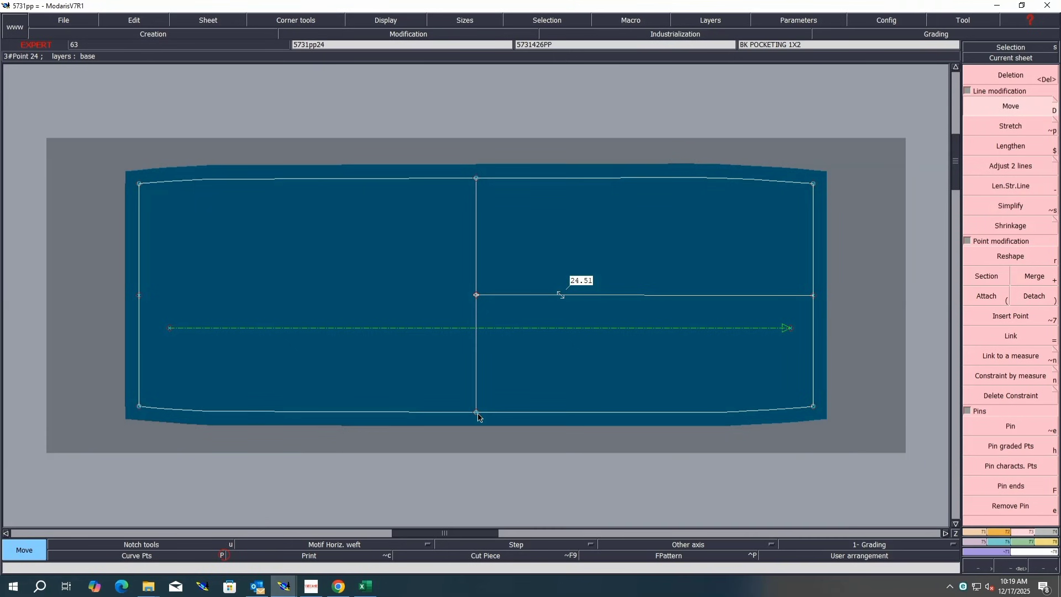
key("8")
left_click(132, 148)
key("Home")
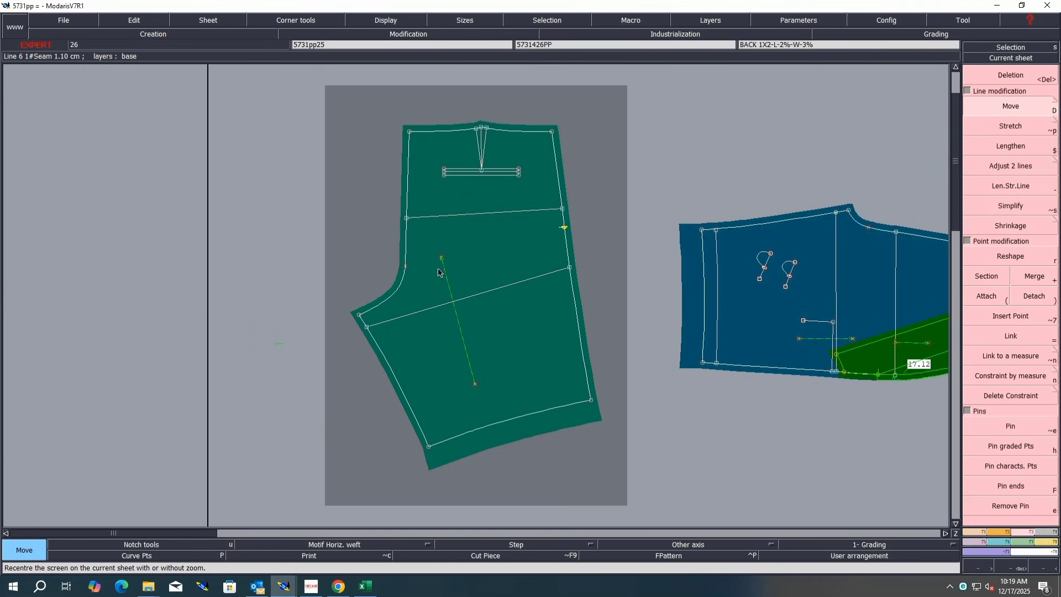
left_click(584, 165)
key("Return")
left_click_drag(588, 119, 370, 200)
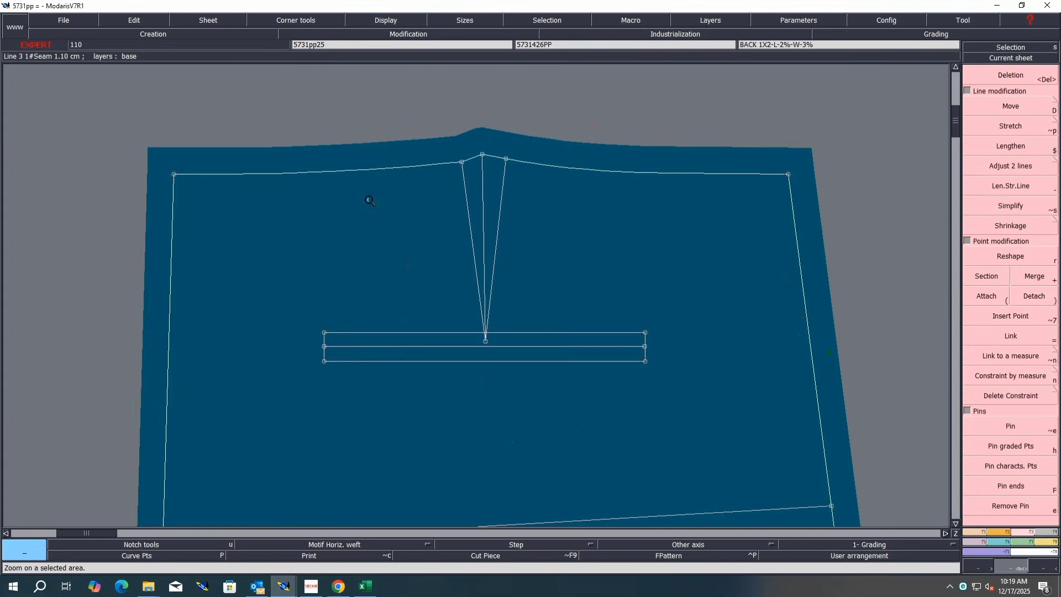
Step: Try to measure the back welt pocket's depth at its left end
key("l")
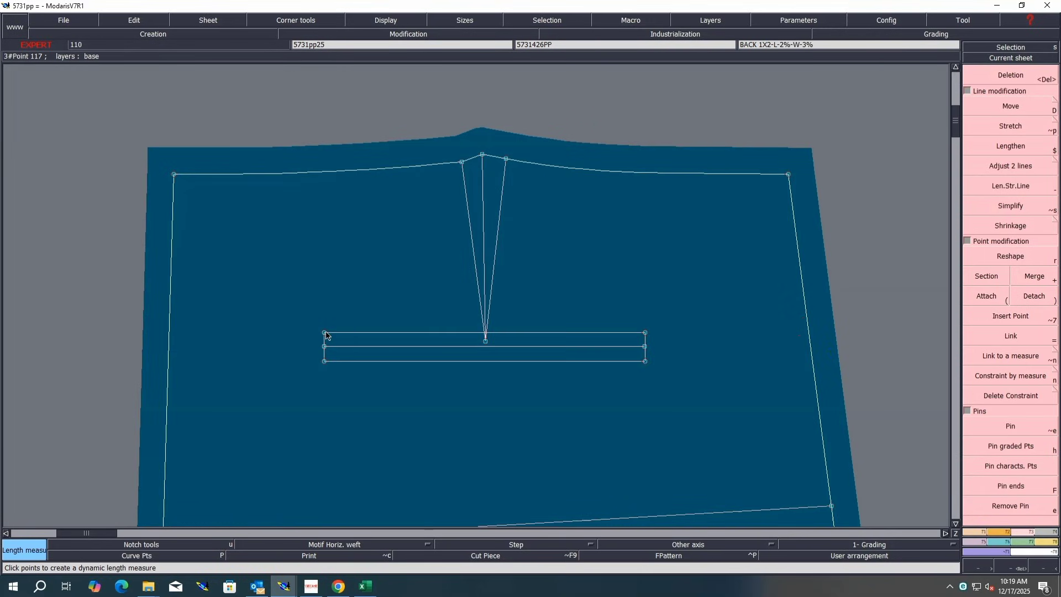
left_click(324, 333)
left_click(325, 372)
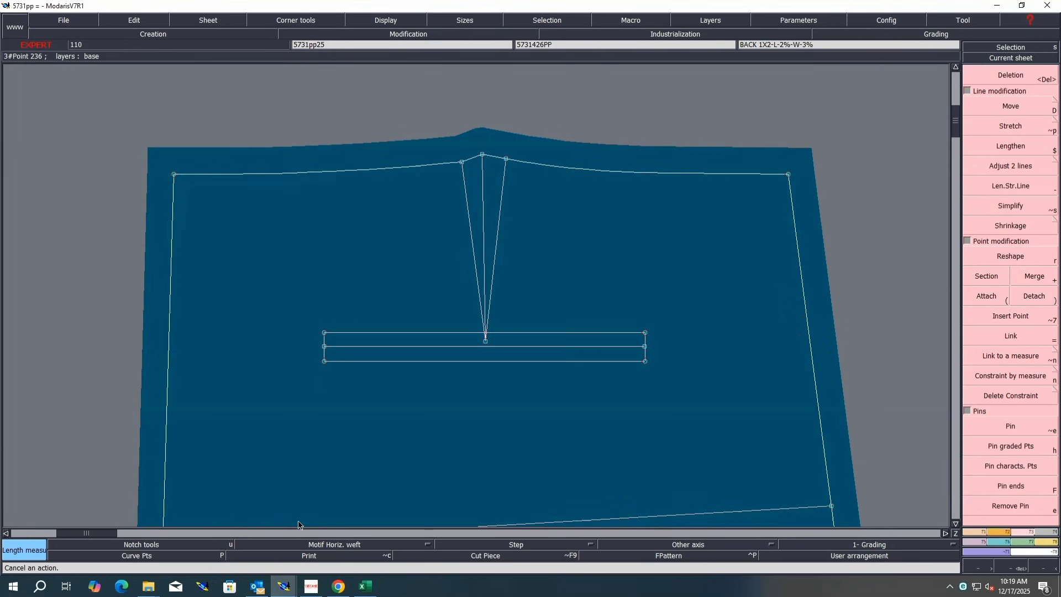
Step: Switch to Excel, select row R5 for back pocket from waist, and return to Modaris
left_click(365, 585)
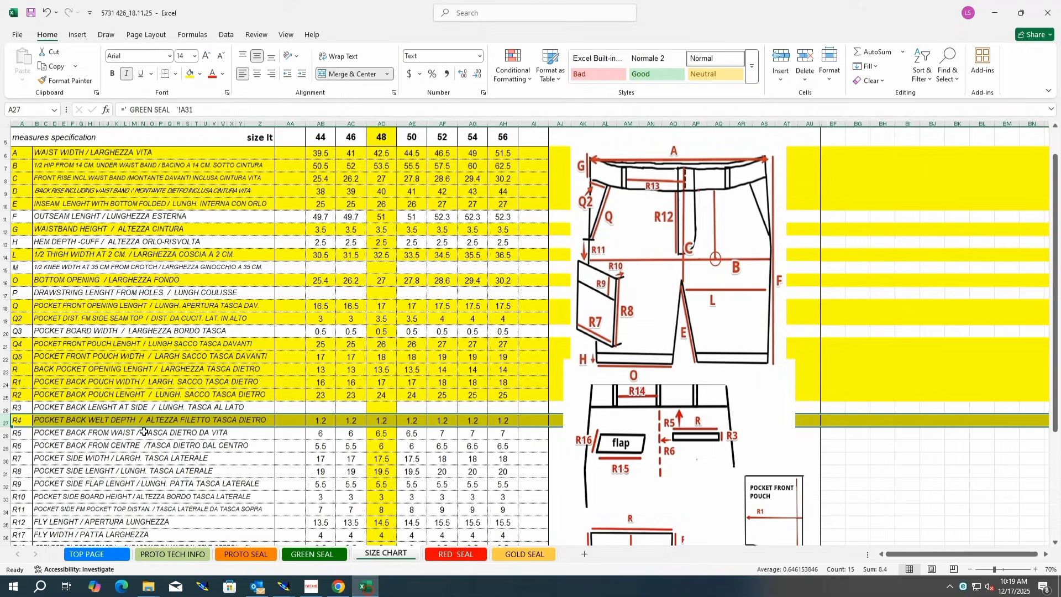
left_click(6, 434)
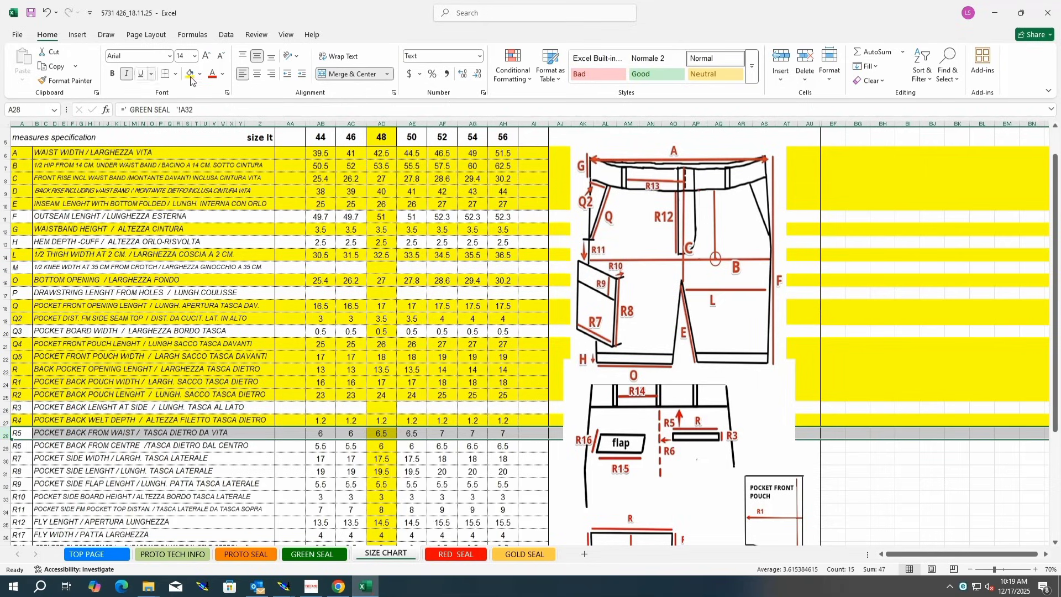
mouse_move(283, 586)
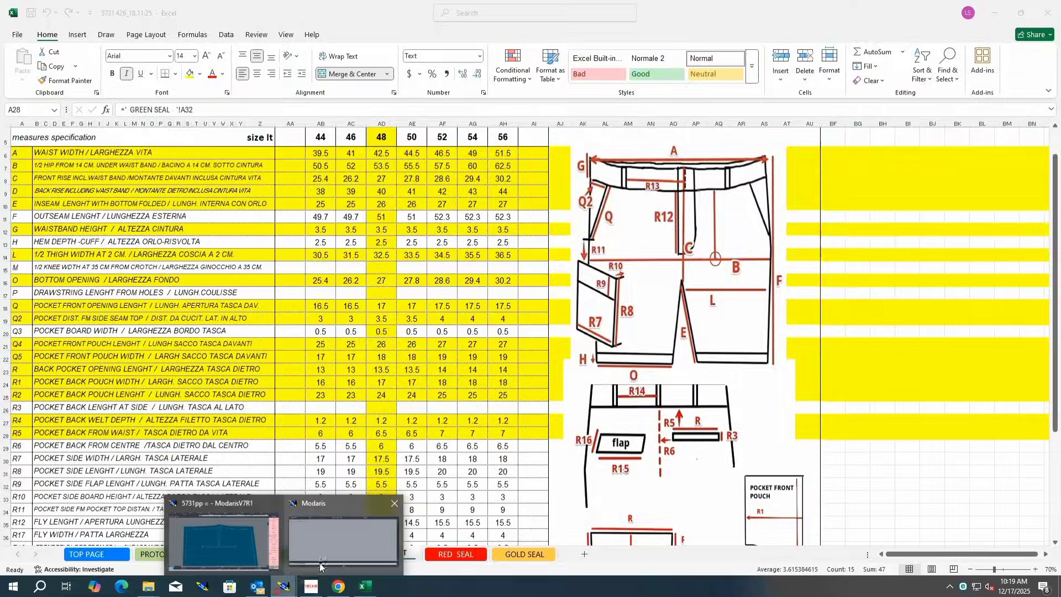
left_click(237, 522)
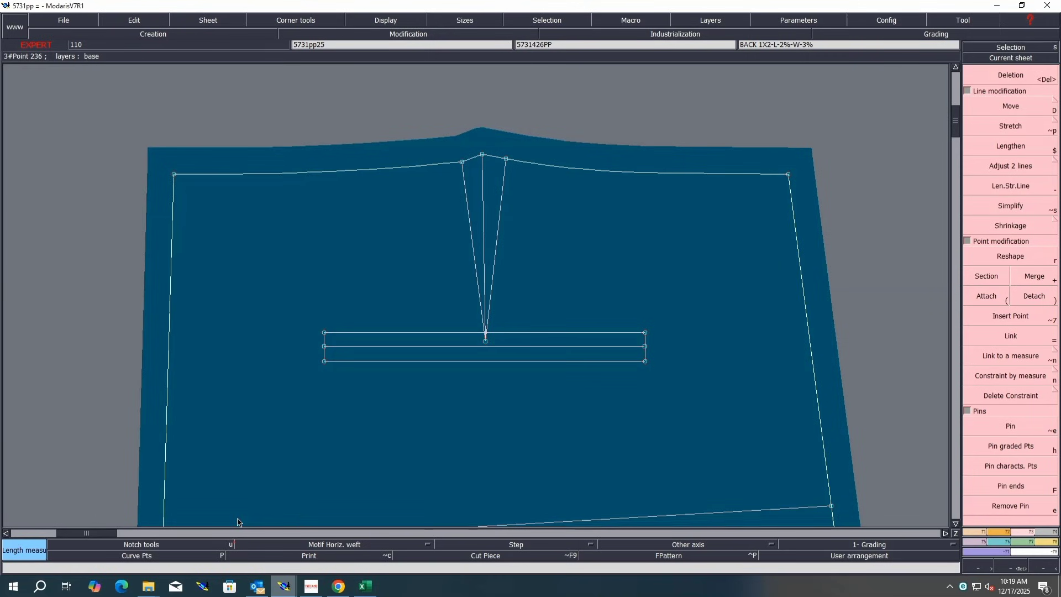
Step: Measure the welt pocket's distance from the waistline at both its left and right ends
left_click(325, 333)
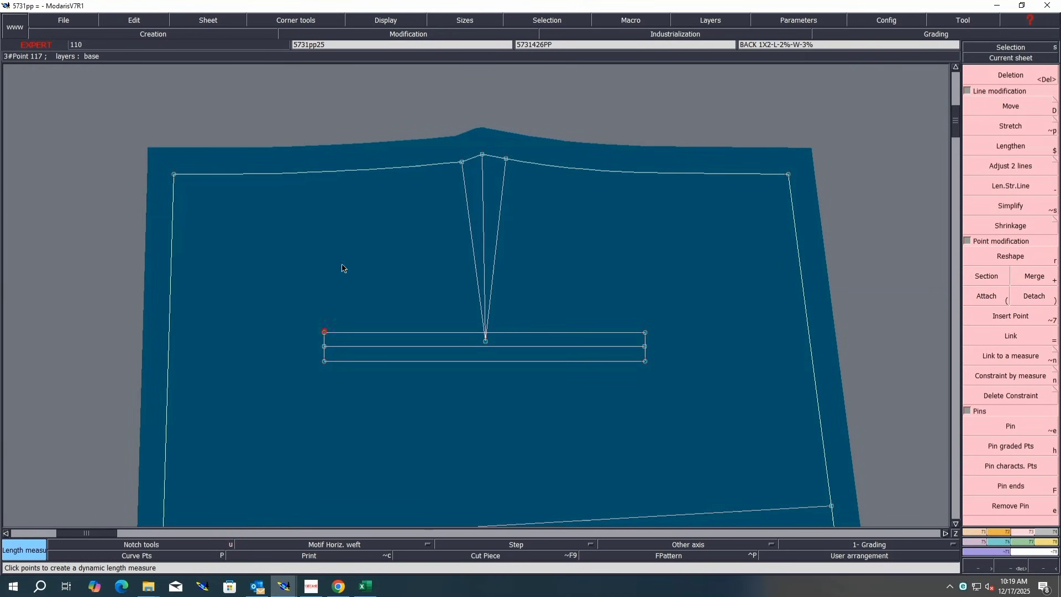
left_click(324, 173)
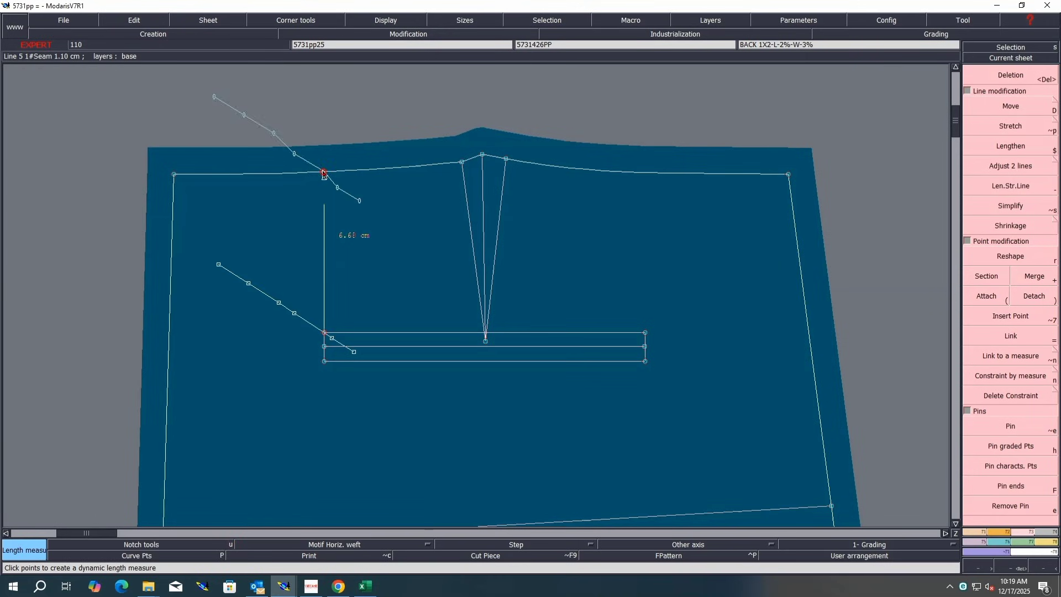
left_click(645, 334)
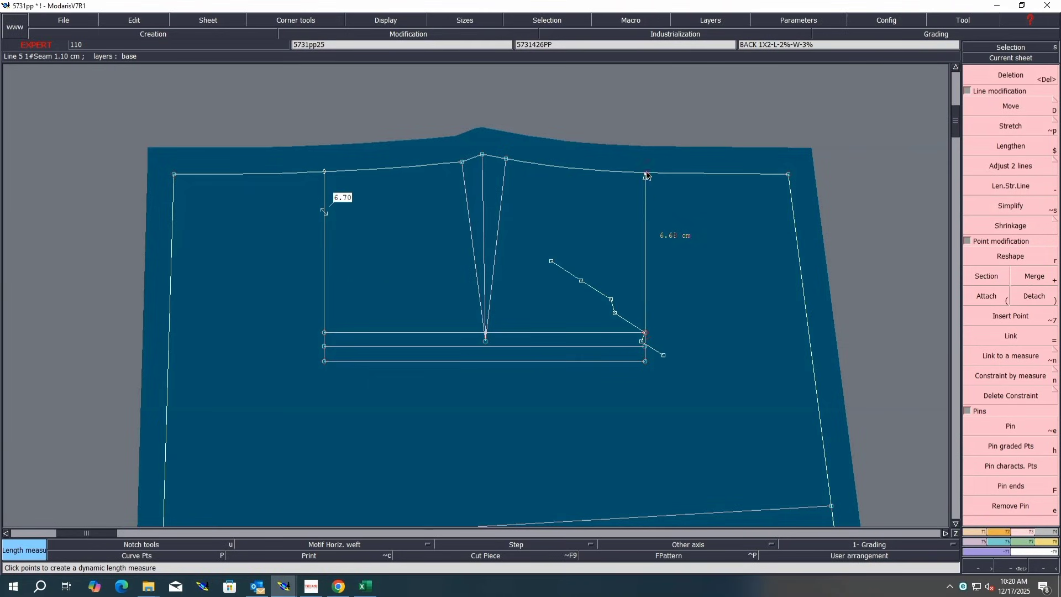
left_click(646, 174)
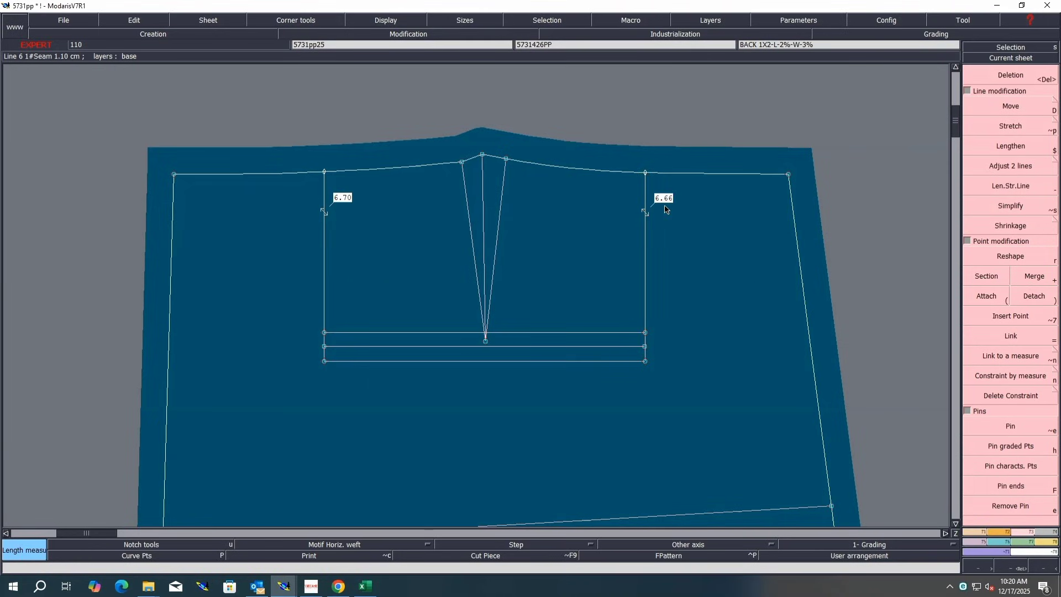
Step: Move the welt pocket's right end points down 0.04 cm to level the pocket
left_click_drag(670, 305, 627, 401)
key("d")
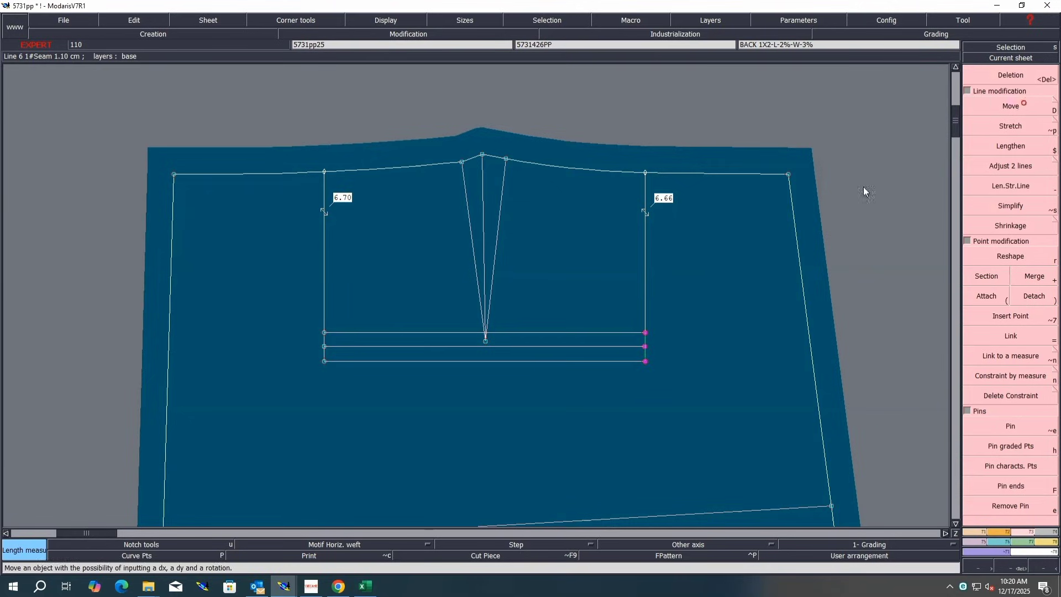
left_click(645, 363)
type("-0.04")
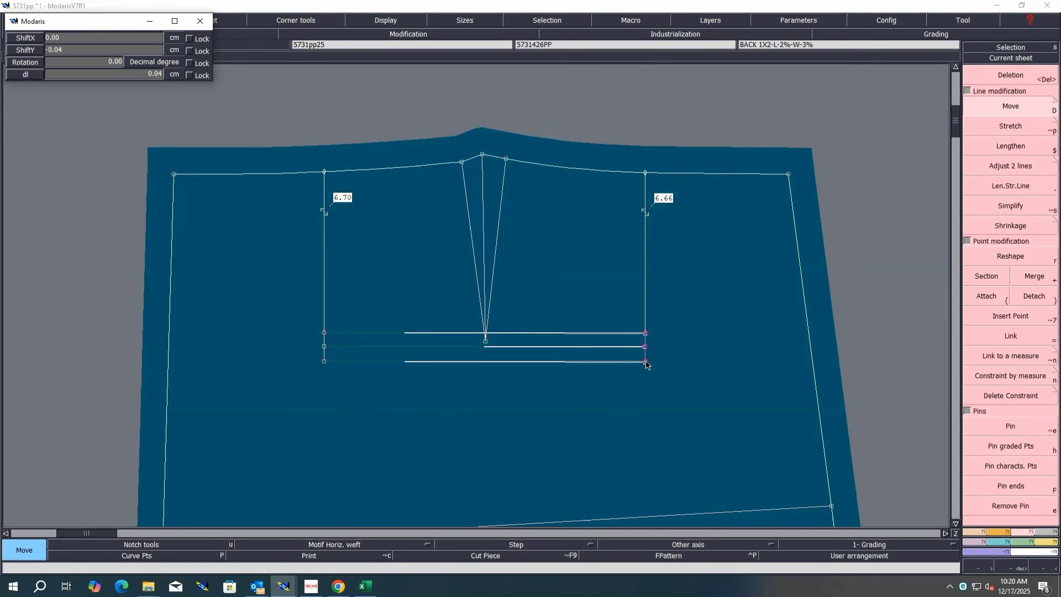
key("Return")
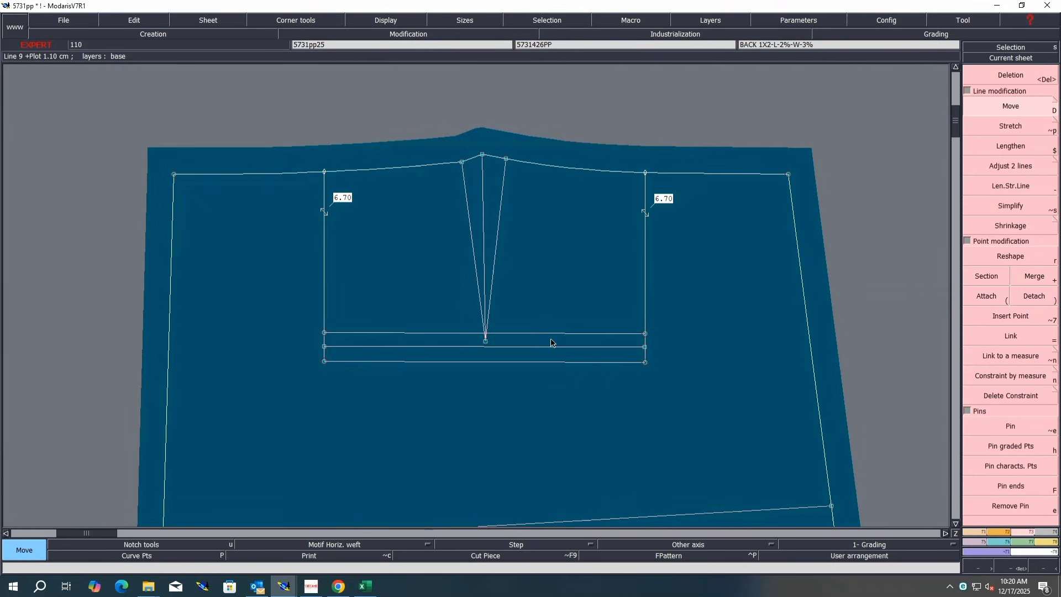
Step: Select all welt pocket points and move the whole pocket down 0.2 cm
left_click_drag(720, 320, 316, 407)
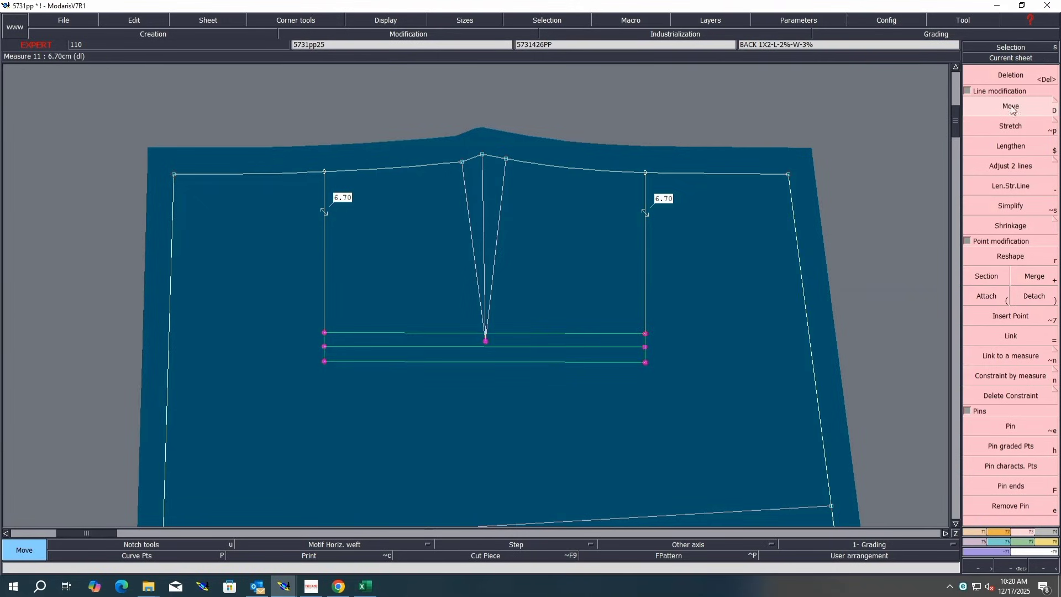
left_click(646, 363)
type("-0.20")
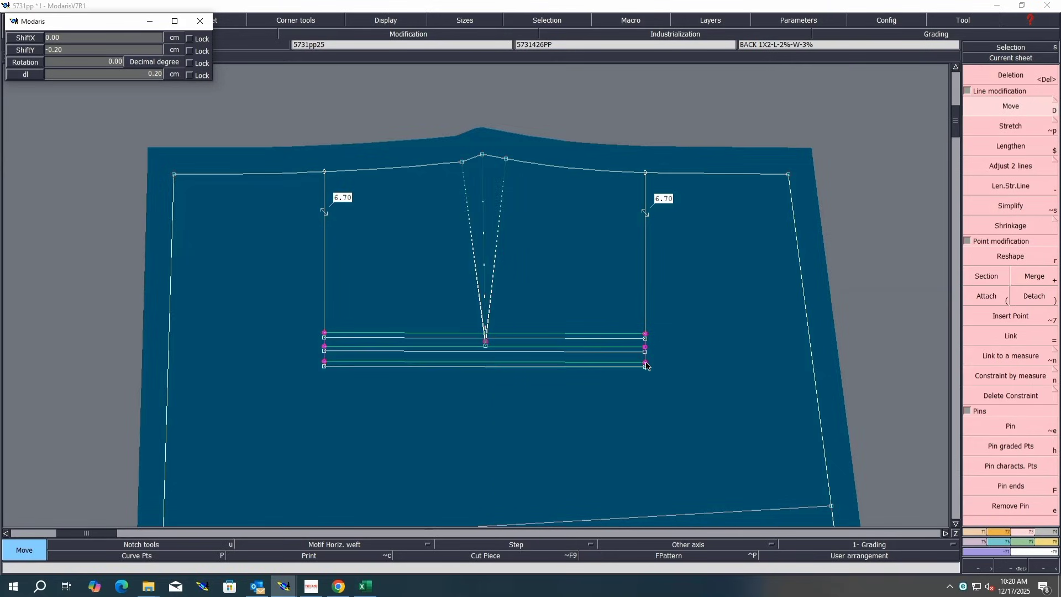
key("Return")
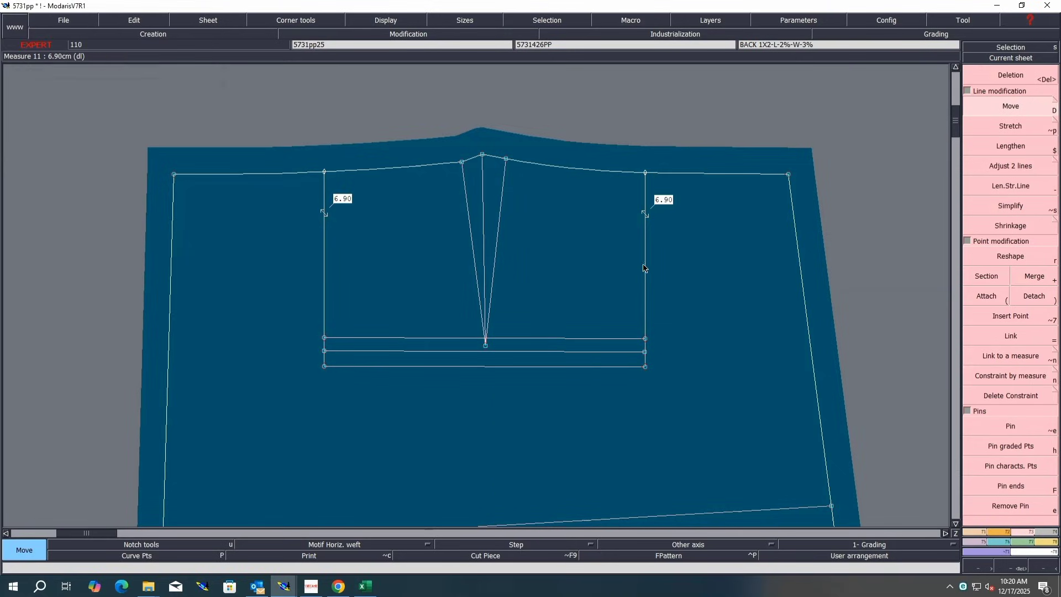
Step: Delete both pocket-to-waist length measures
key("Delete")
left_click(640, 180)
left_click(325, 267)
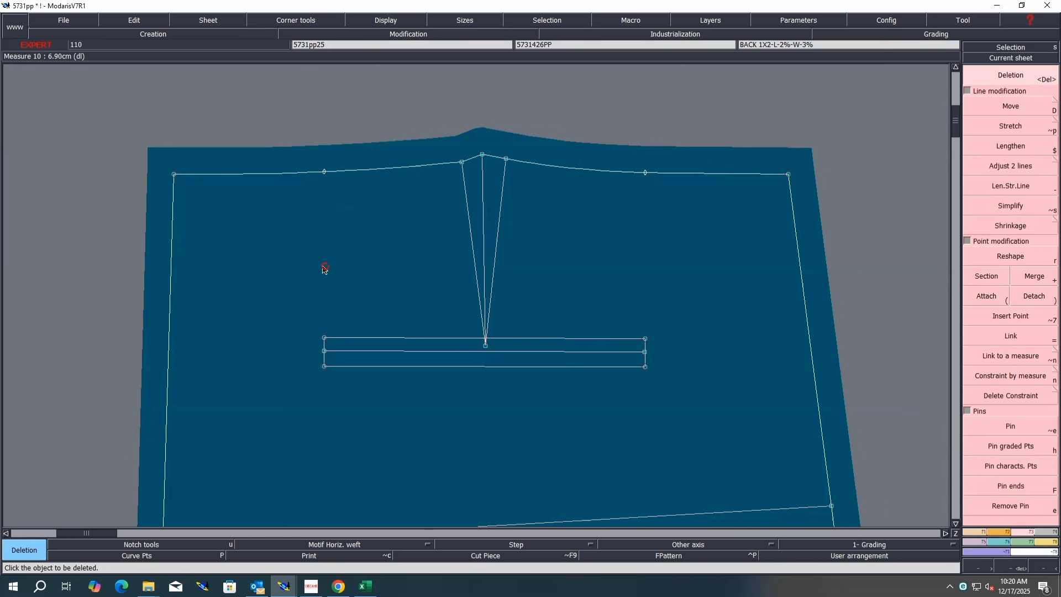
Step: Switch to Excel, fill row R5 yellow, and return to Modaris
left_click(365, 586)
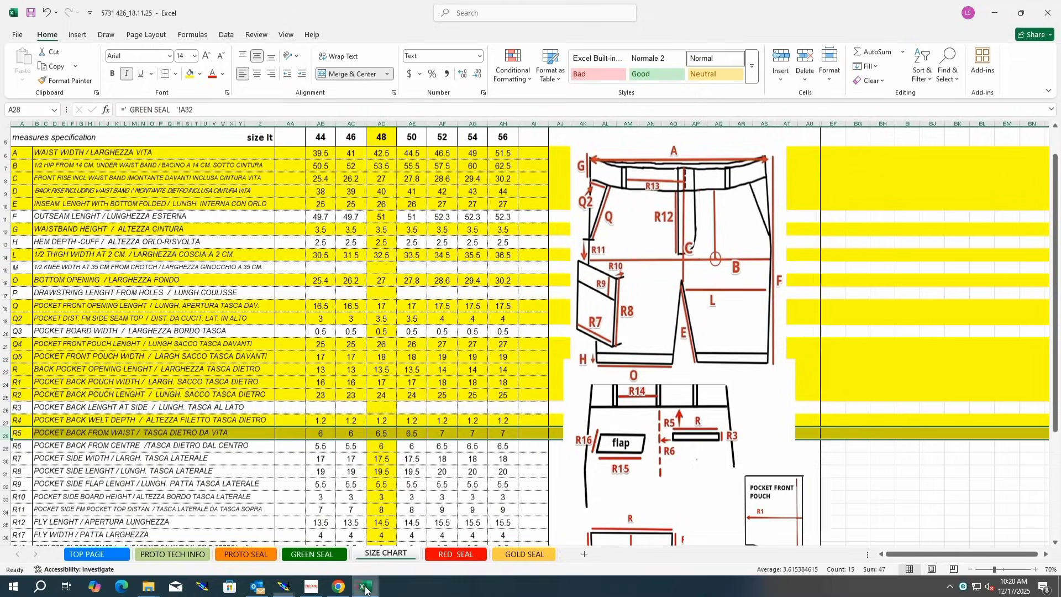
left_click(7, 447)
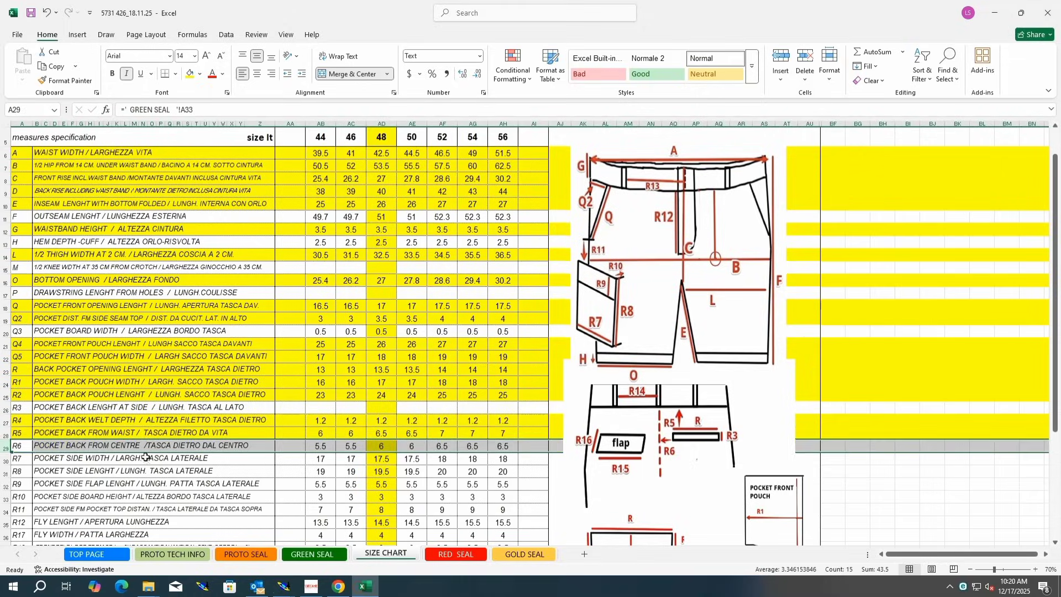
left_click(189, 73)
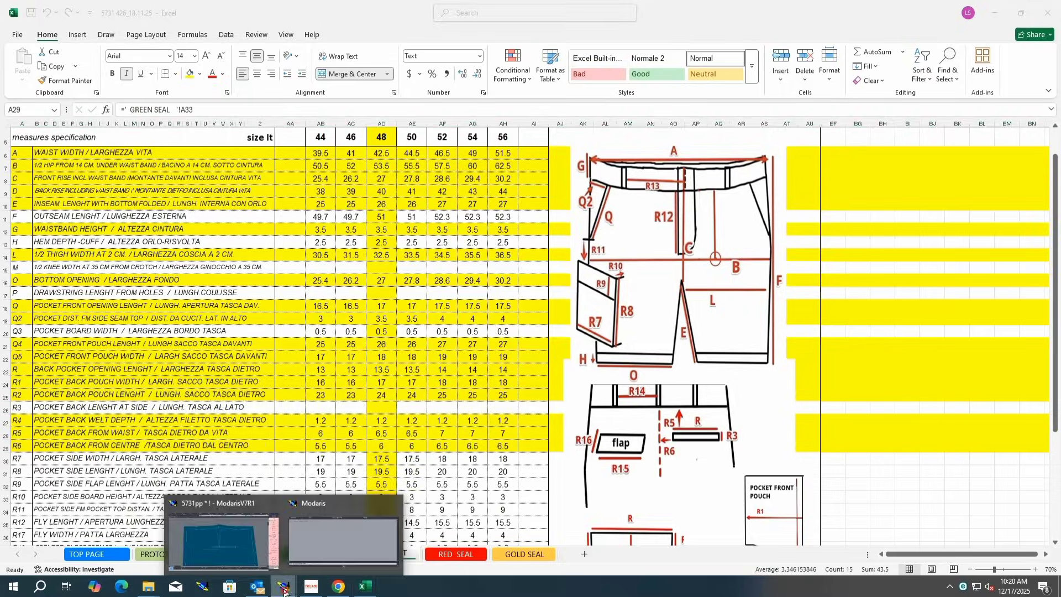
left_click(249, 530)
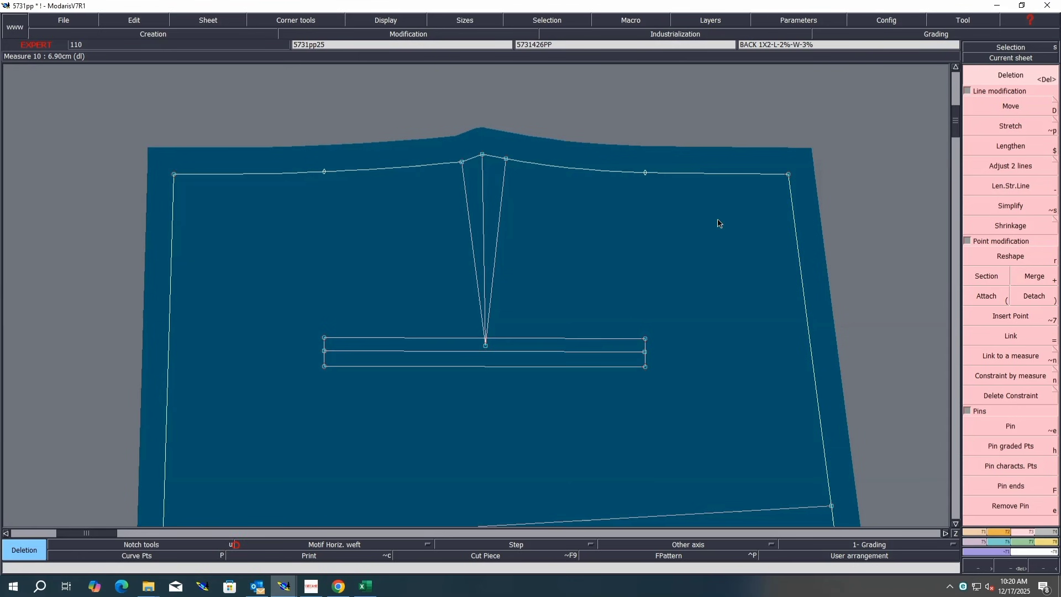
Step: Extend the welt pocket's middle line to the side seam and create an intersection point there
key("minus")
left_click(365, 350)
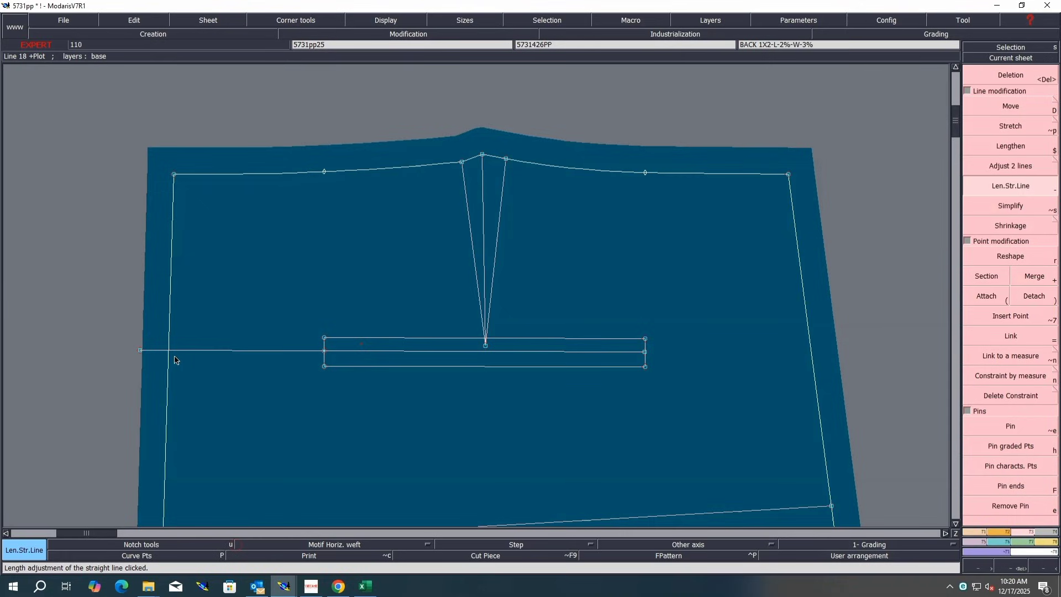
key("i")
left_click(168, 350)
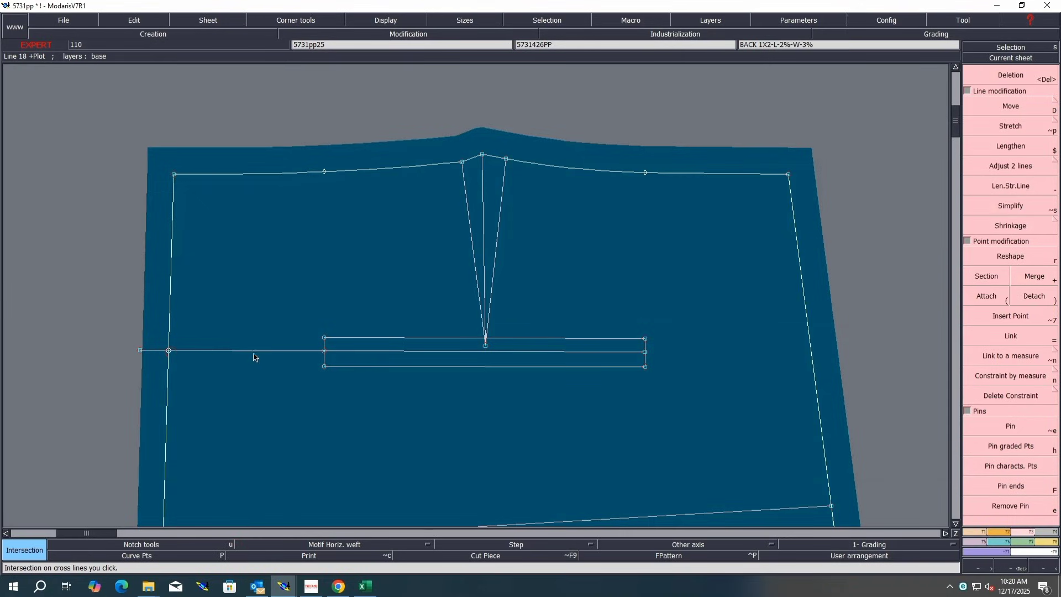
Step: Measure the distance from the pocket's left end to the side seam point
key("l")
left_click(324, 351)
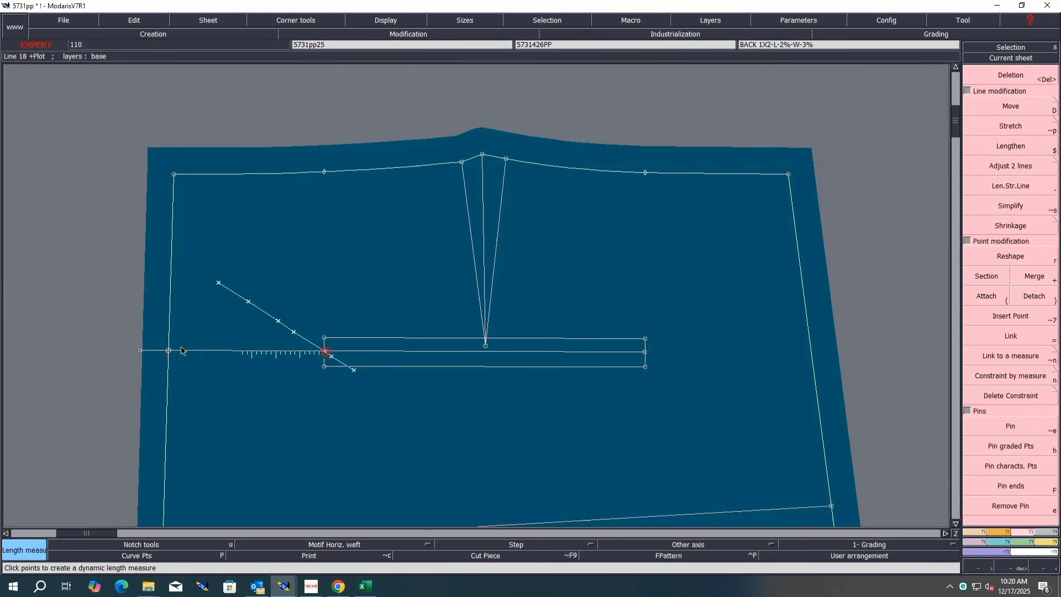
left_click(169, 350)
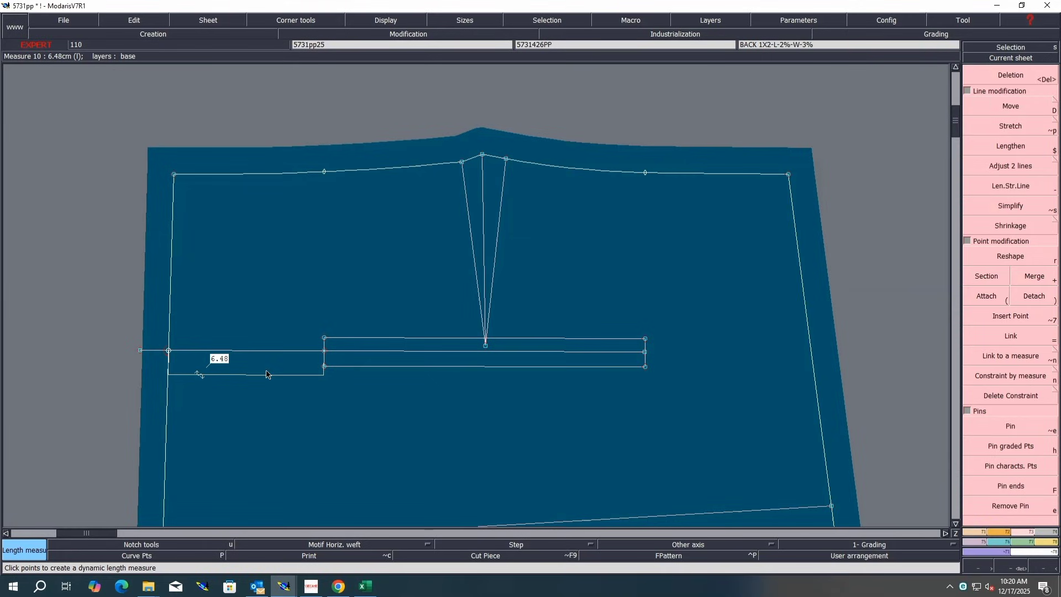
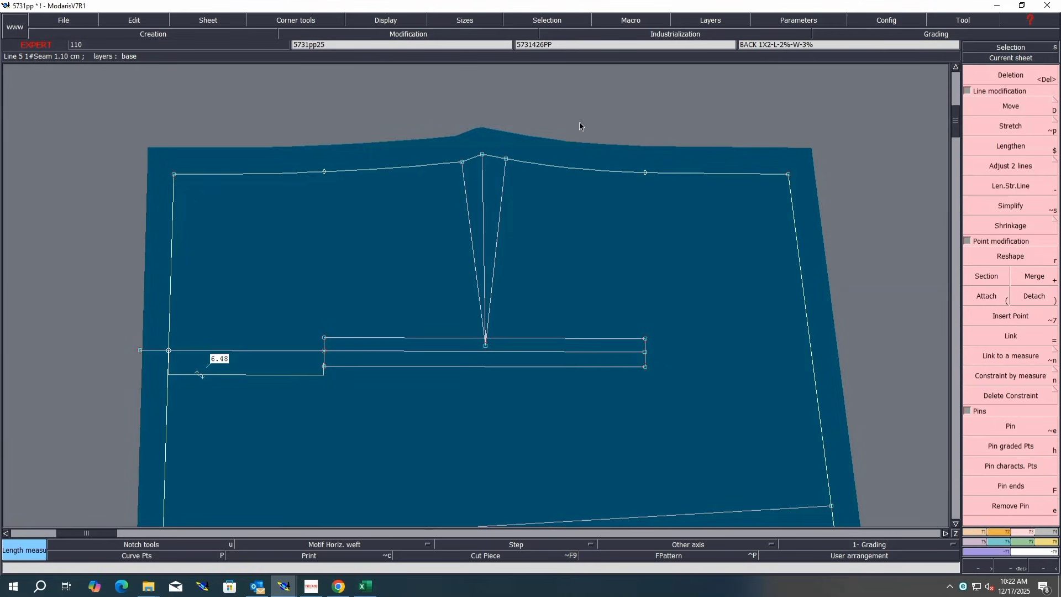
Step: Select the welt pocket lines and move them -0.2 cm horizontally toward the pocket's left end
left_click_drag(580, 126, 457, 194)
left_click_drag(736, 296, 319, 404)
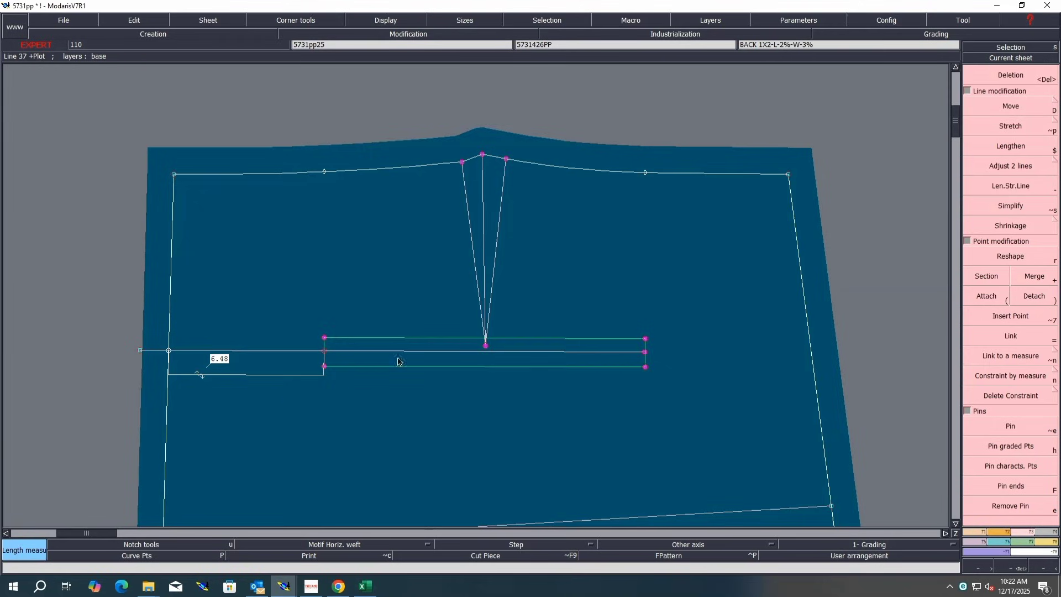
left_click(1013, 115)
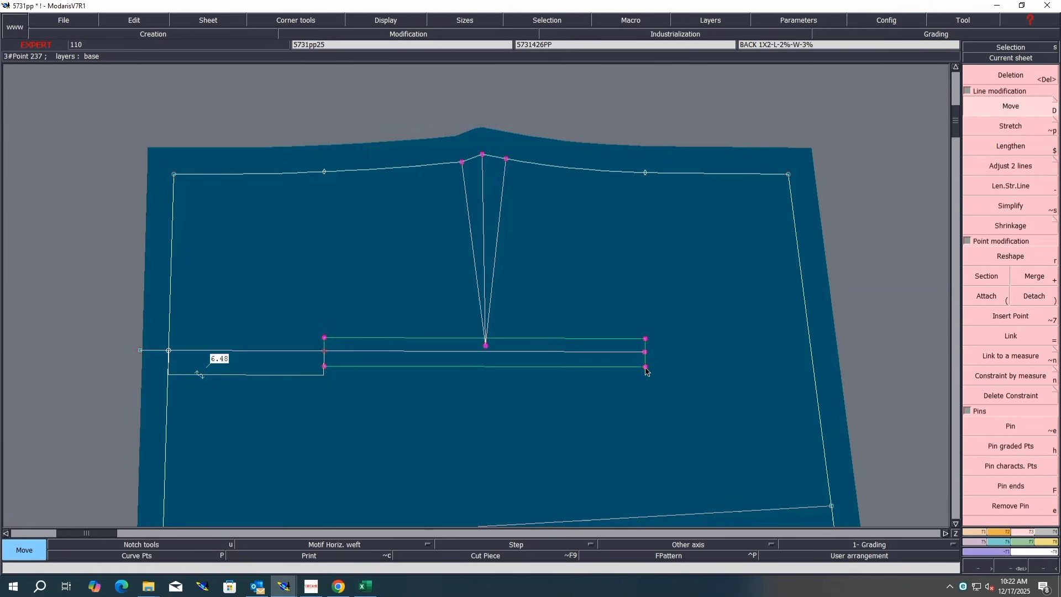
left_click(645, 367)
type("-0.2")
key("Return")
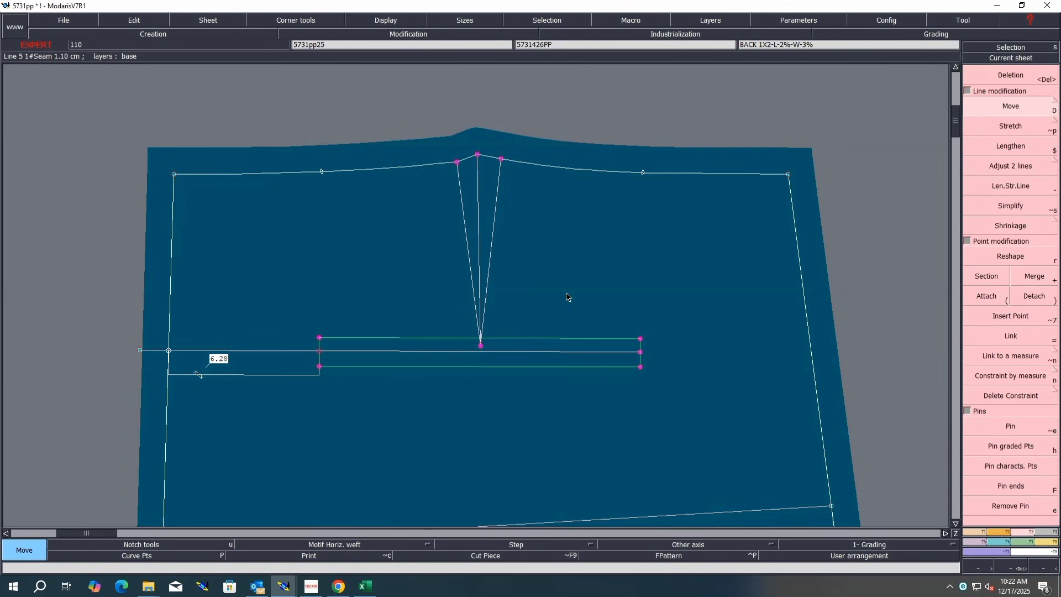
Step: Save the model through the access paths dialog
key("ctrl+a")
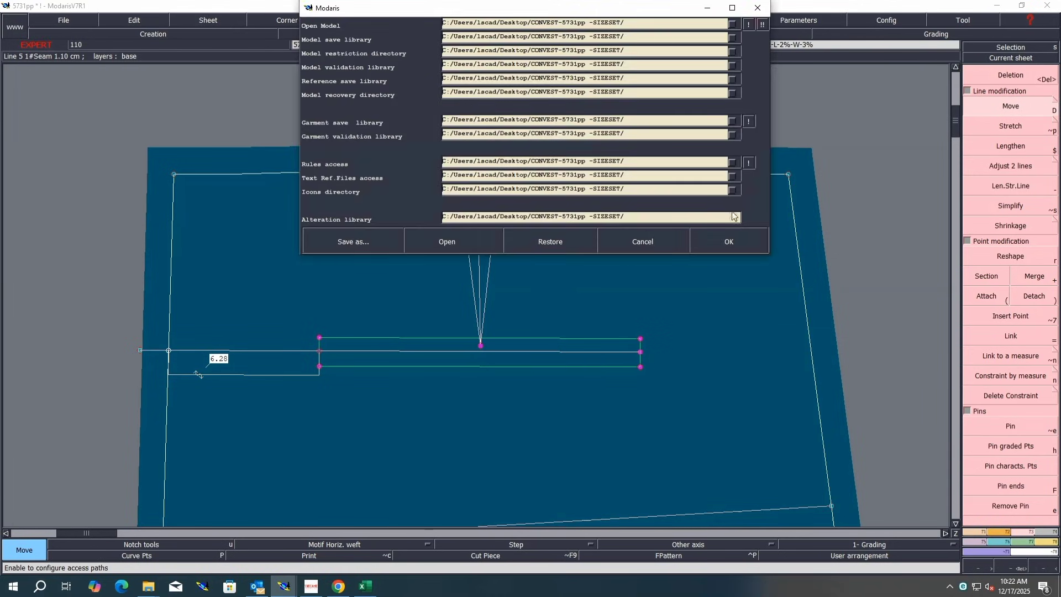
left_click(729, 242)
left_click(475, 356)
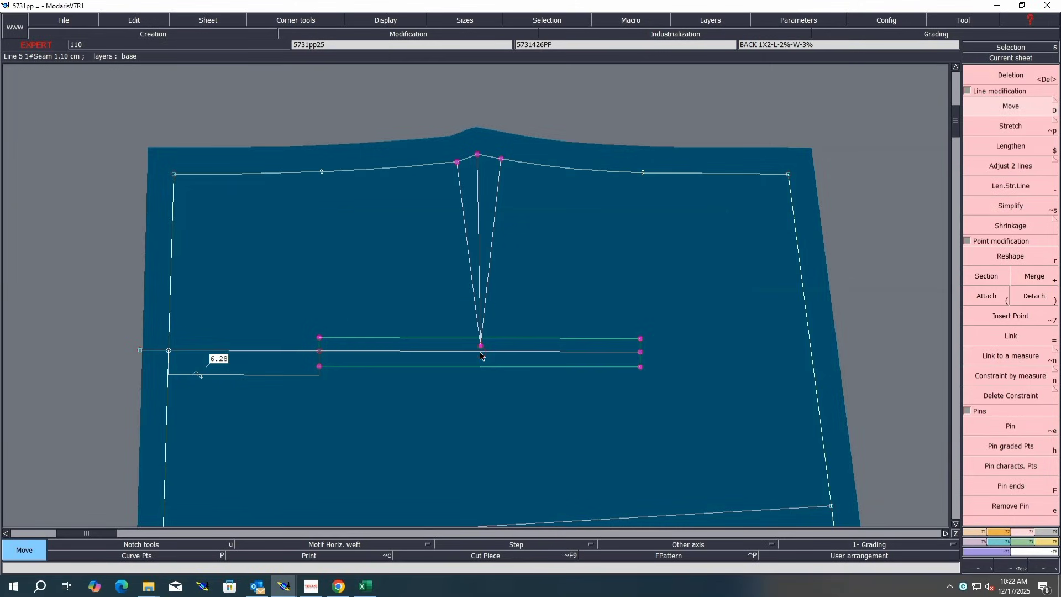
Step: In the overview of all pieces, rotate the back trouser piece by two points to lie horizontally
key("j")
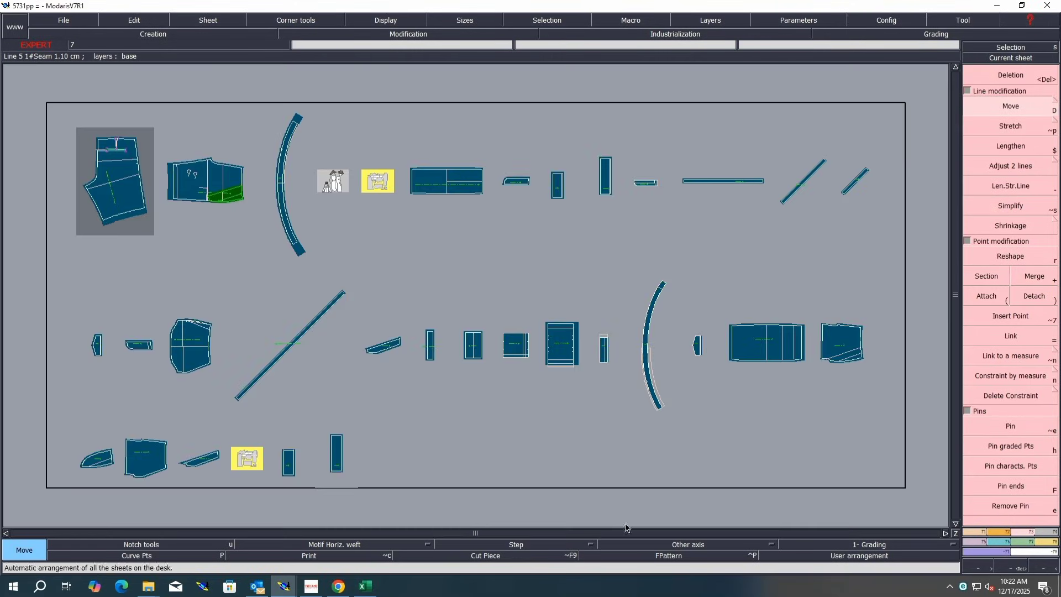
left_click(1000, 530)
left_click(1032, 363)
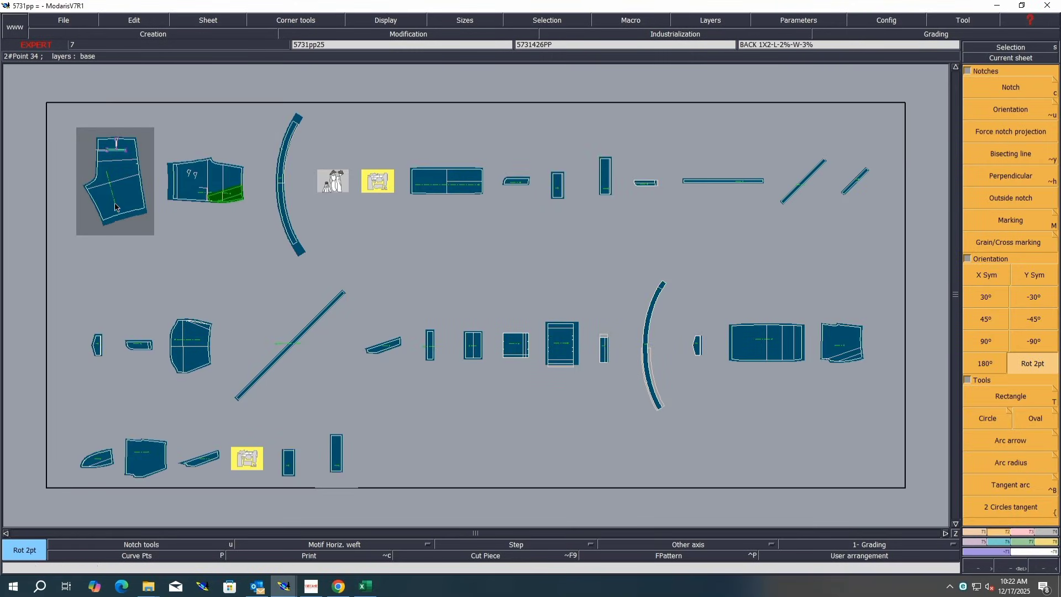
left_click(115, 204)
left_click(106, 178)
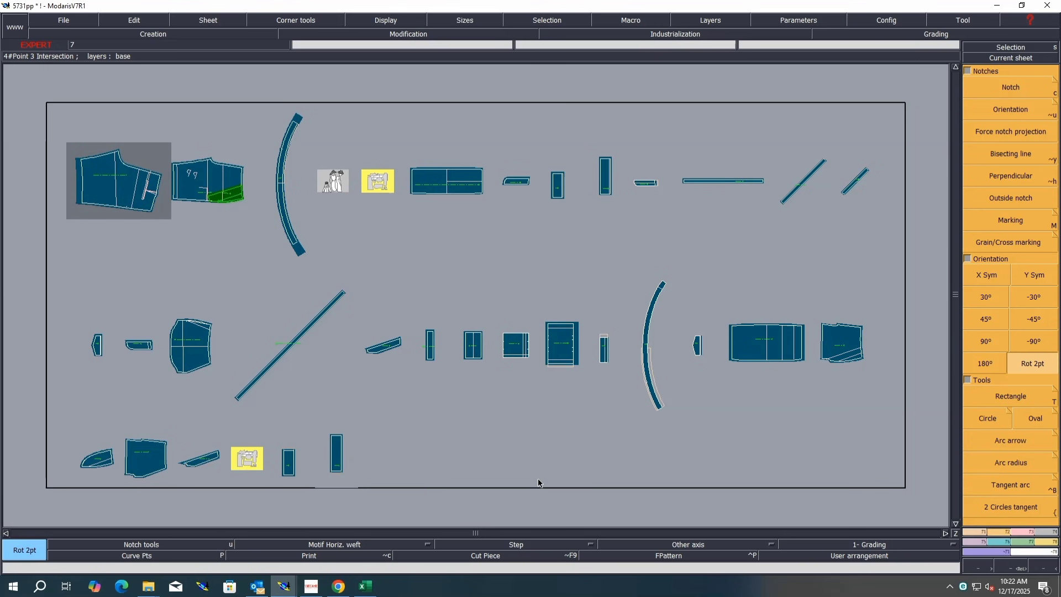
Step: Switch to Excel, fill rows R7 and R8 yellow in the size chart, and return to Modaris
key("j")
left_click(365, 586)
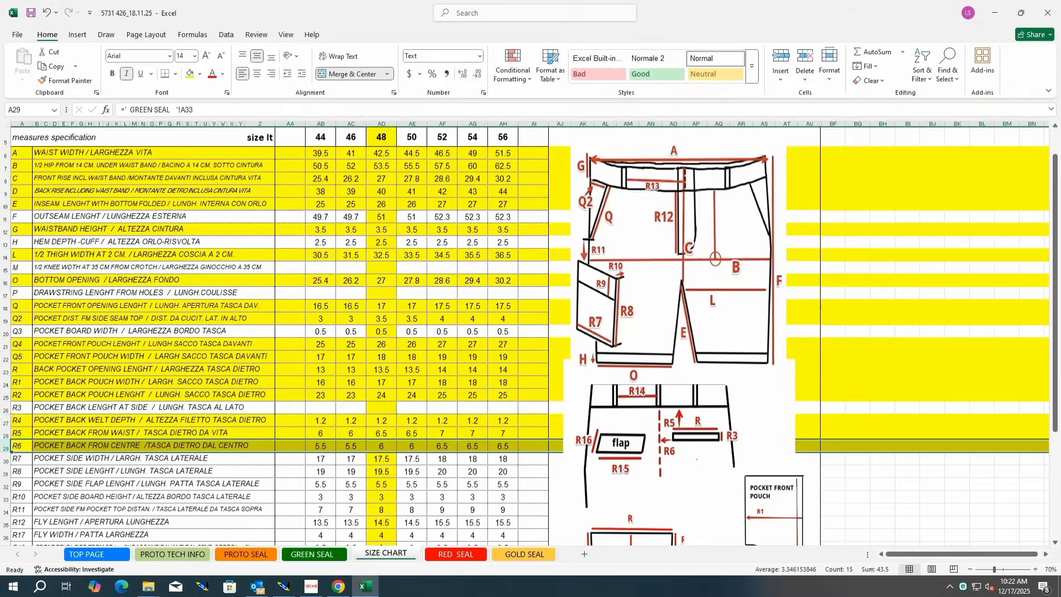
left_click(16, 460)
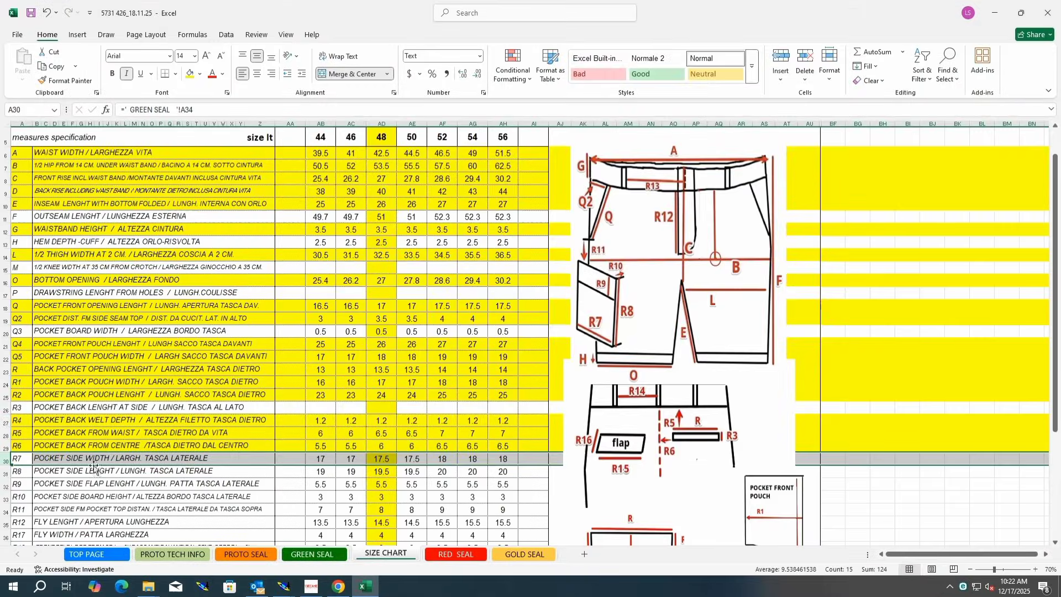
left_click(190, 74)
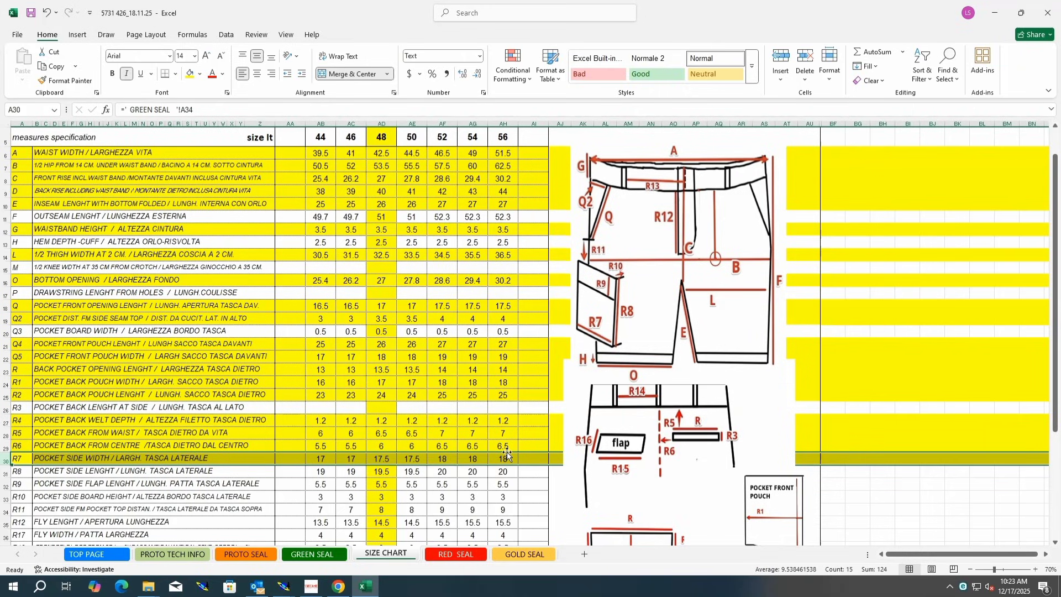
left_click(6, 472)
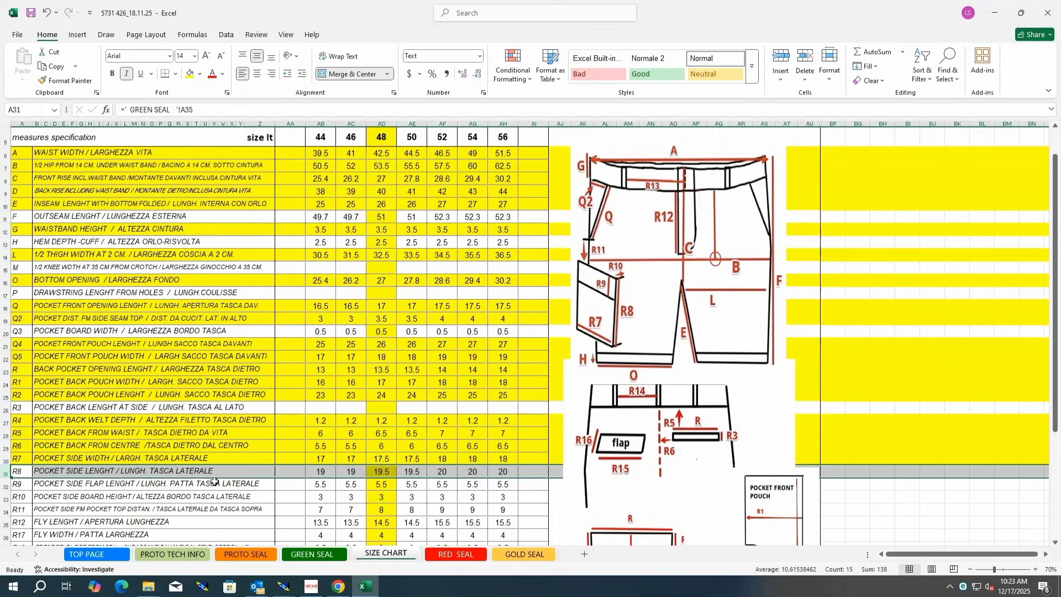
left_click(190, 74)
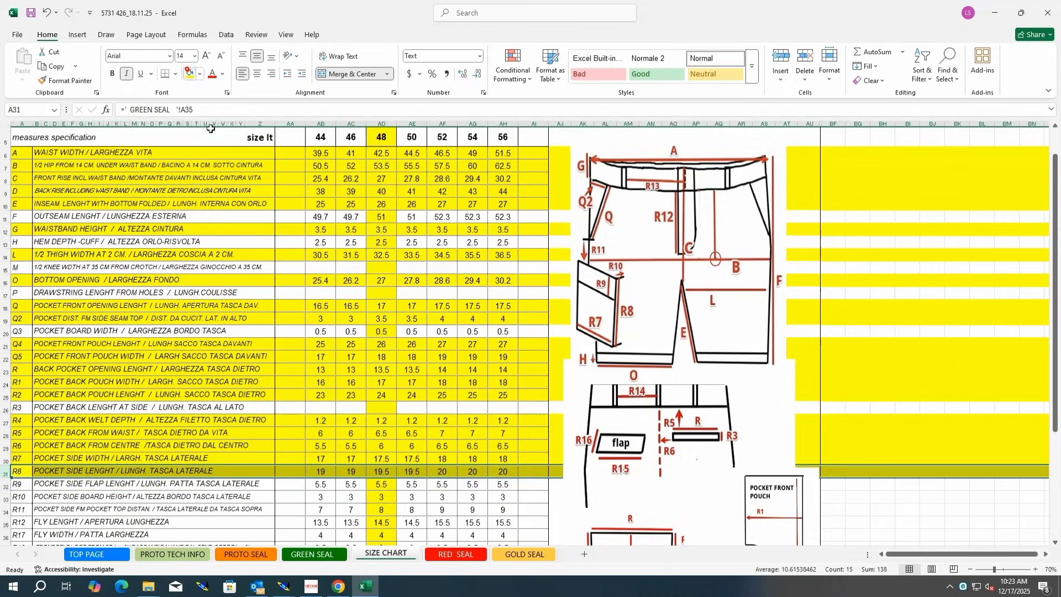
left_click(365, 590)
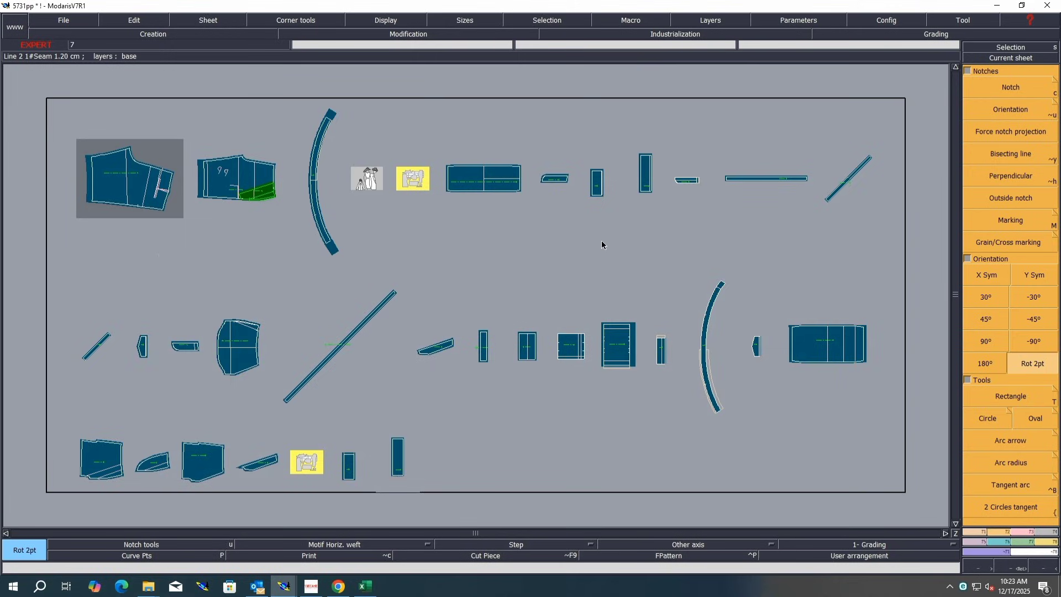
Step: Zoom onto the pocket pieces and save the model, continuing past the validation anomaly warning
key("z")
left_click_drag(697, 307, 557, 381)
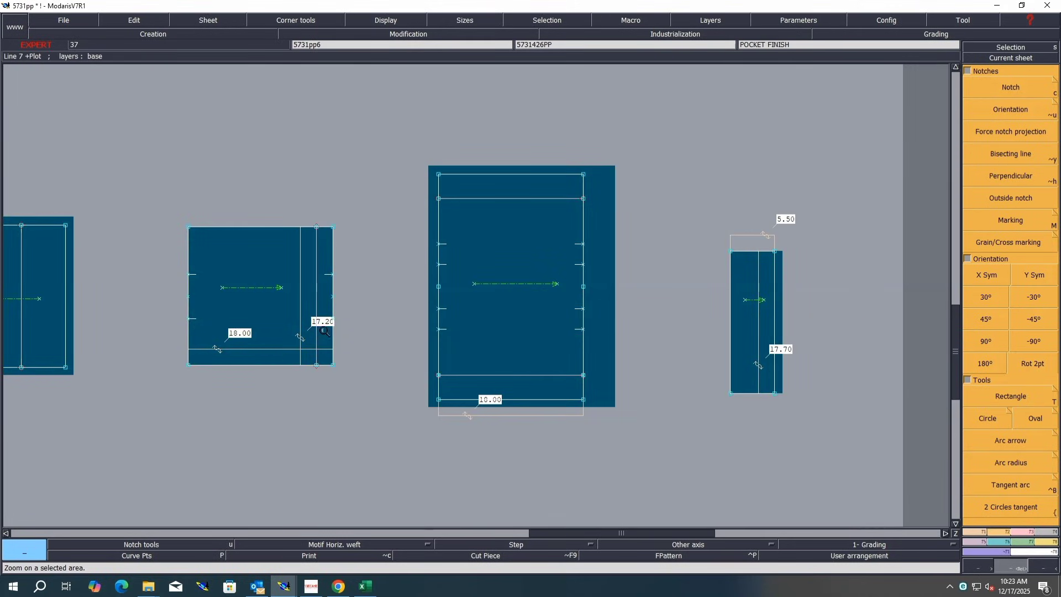
type("1.2")
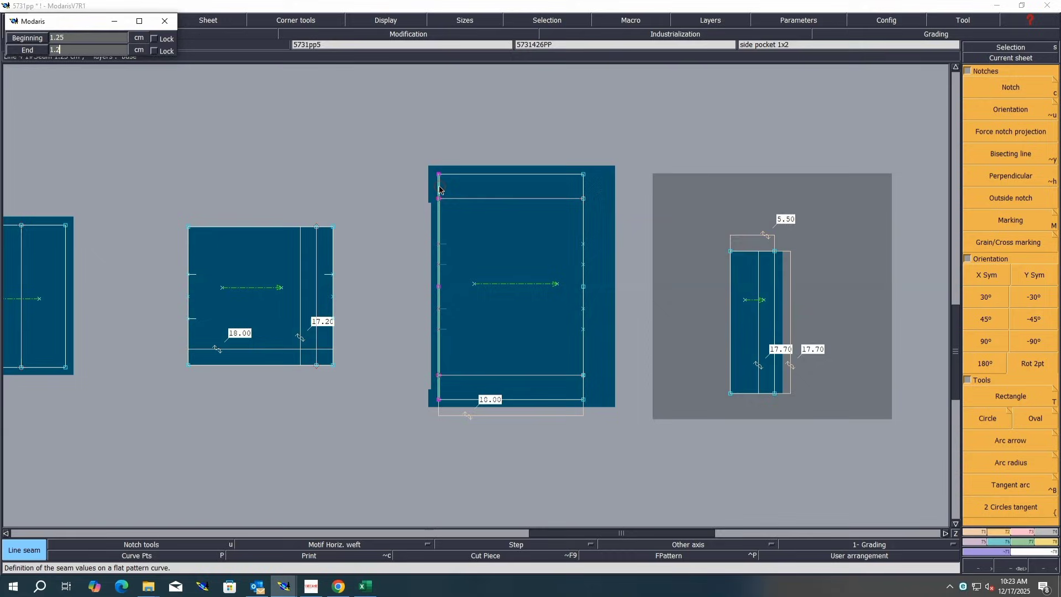
key("Return")
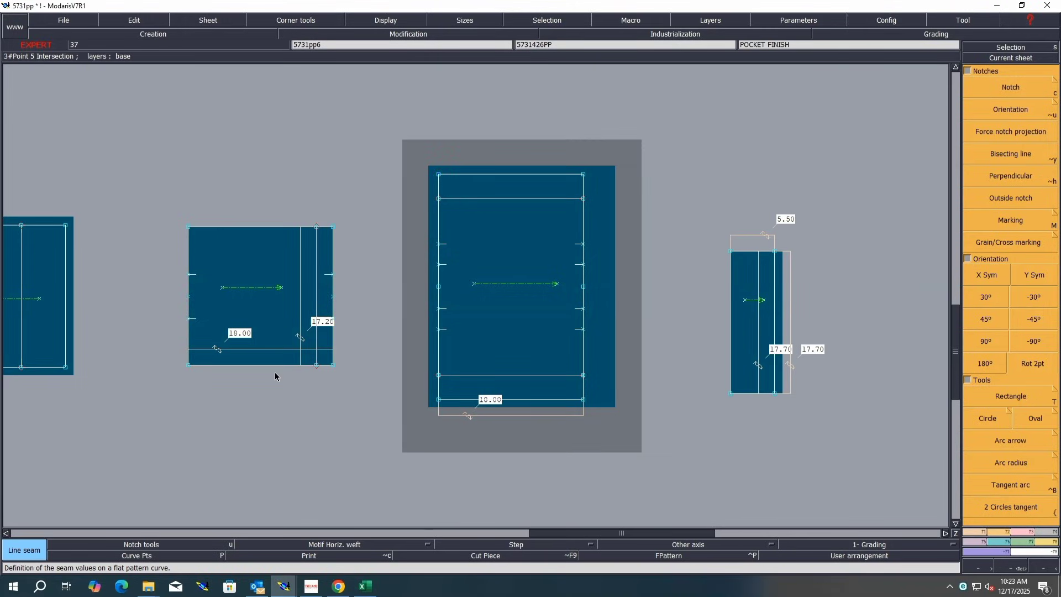
key("ctrl+a")
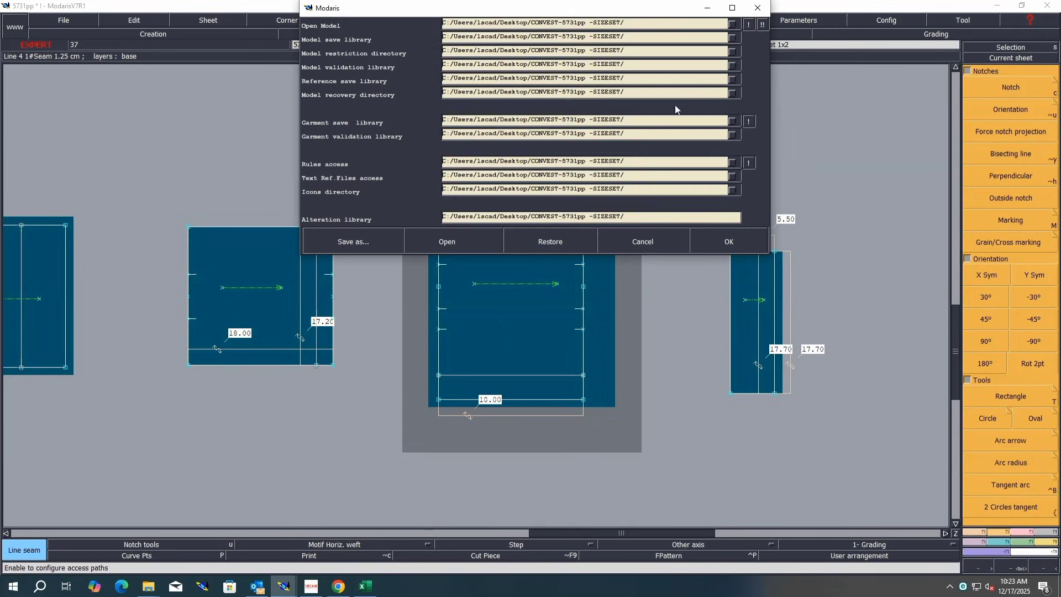
left_click(731, 242)
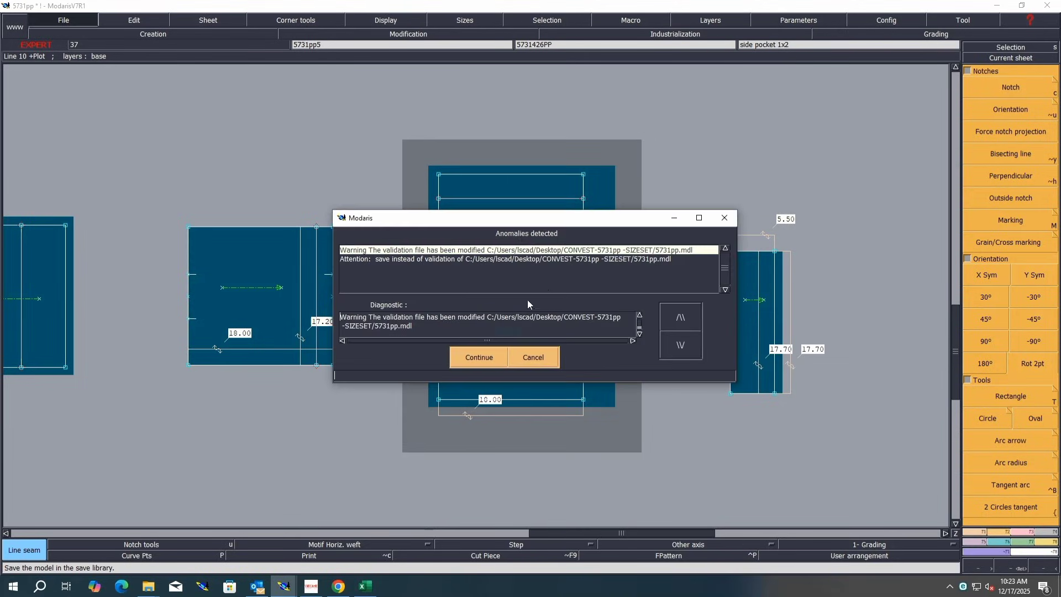
left_click(479, 357)
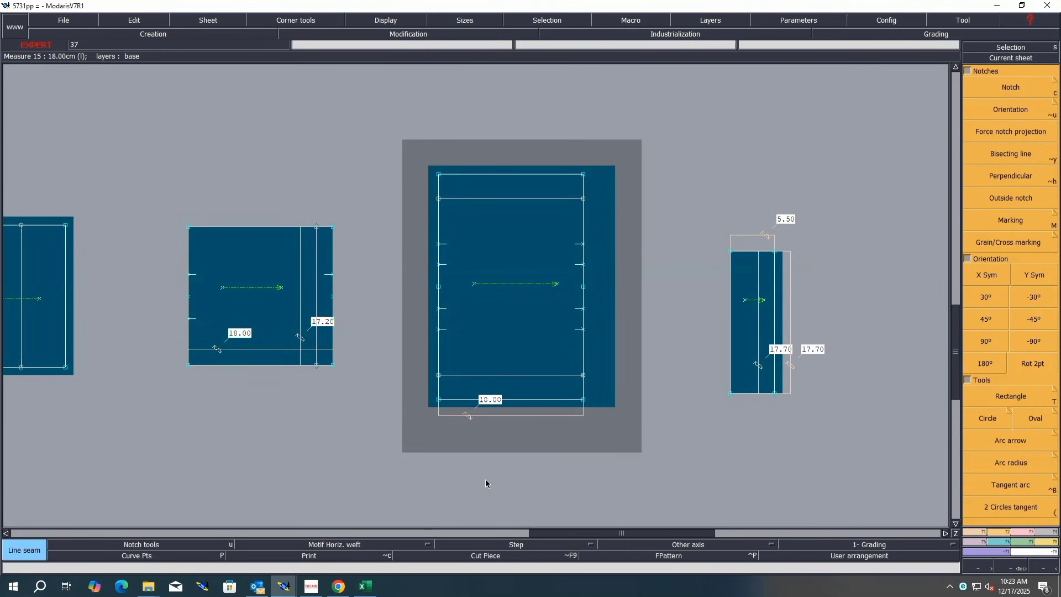
left_click(479, 357)
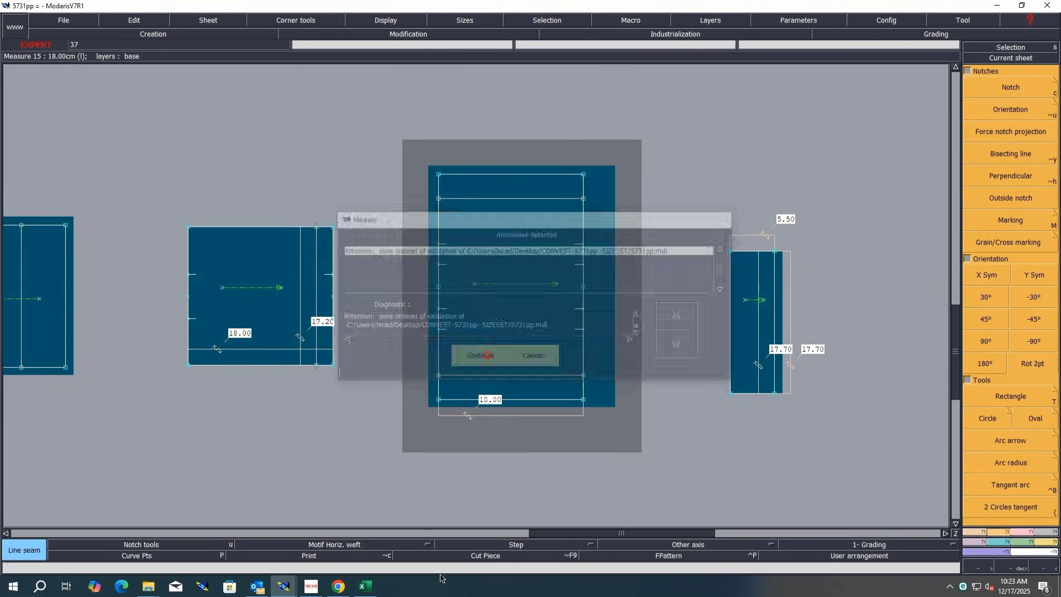
Step: Move the side pocket flap sheet slightly to the right beside the pocket finish piece
right_click(629, 453)
left_click(770, 330)
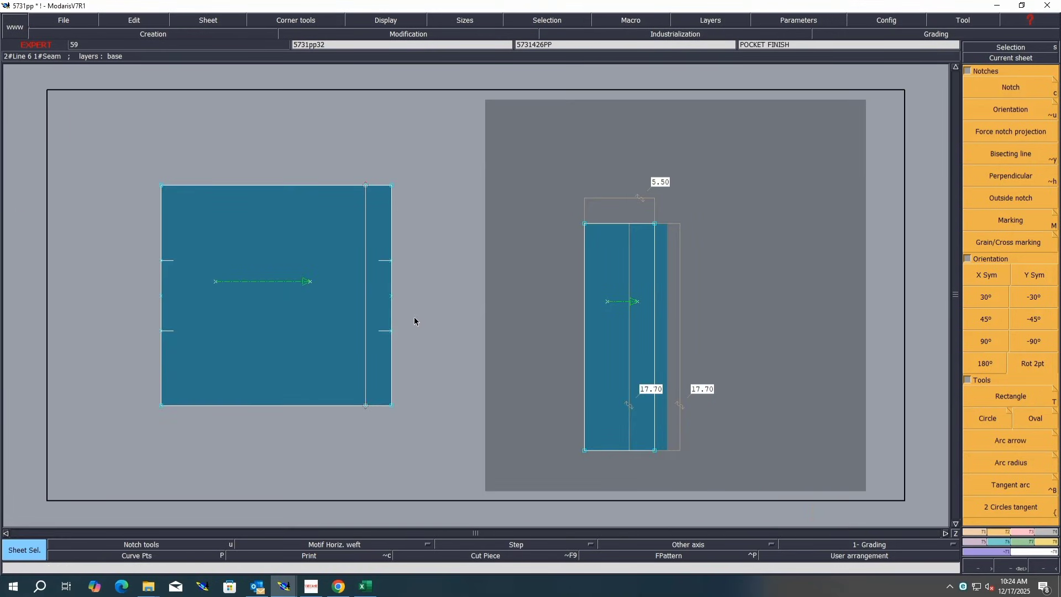
key("a")
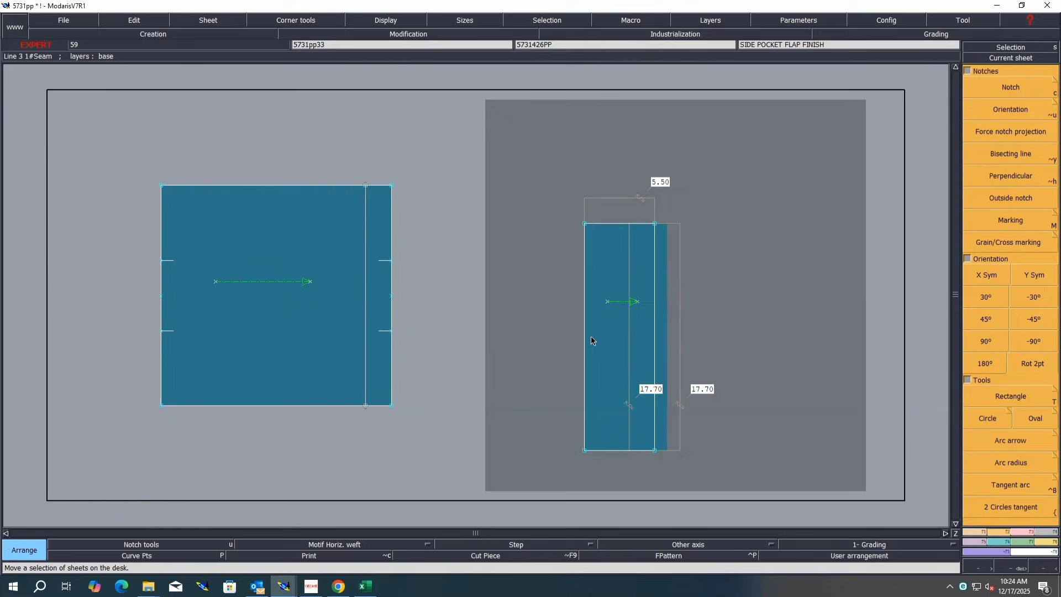
left_click(628, 345)
left_click(678, 336)
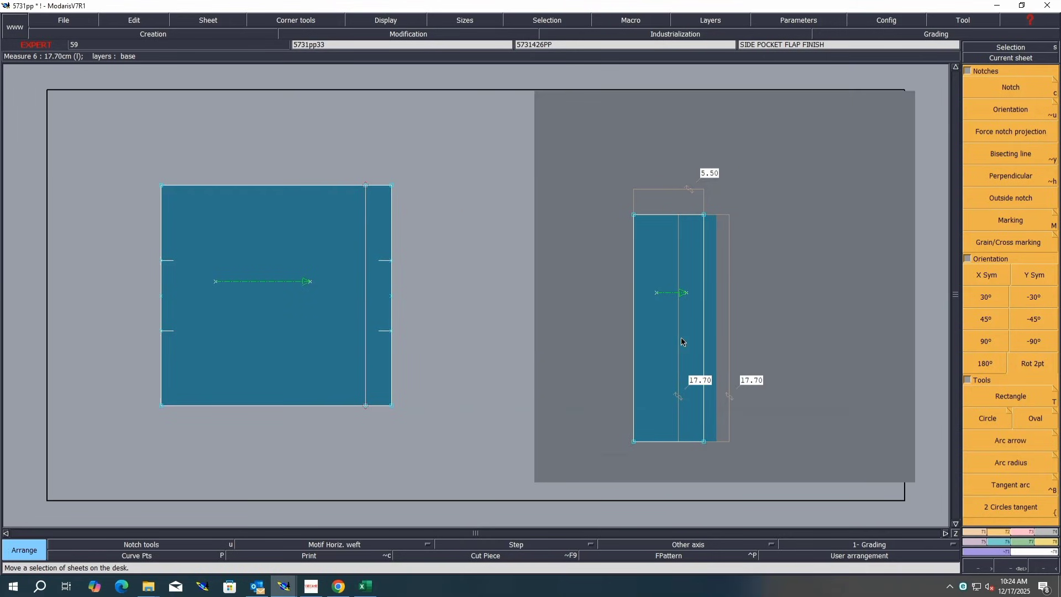
key("ctrl+z")
key("Delete")
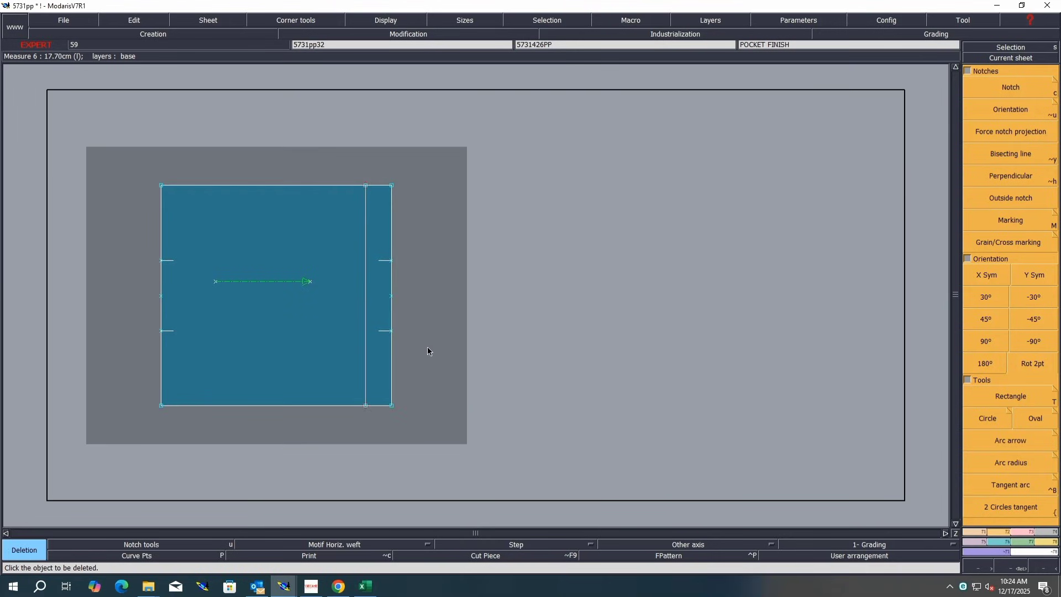
key("ctrl+w")
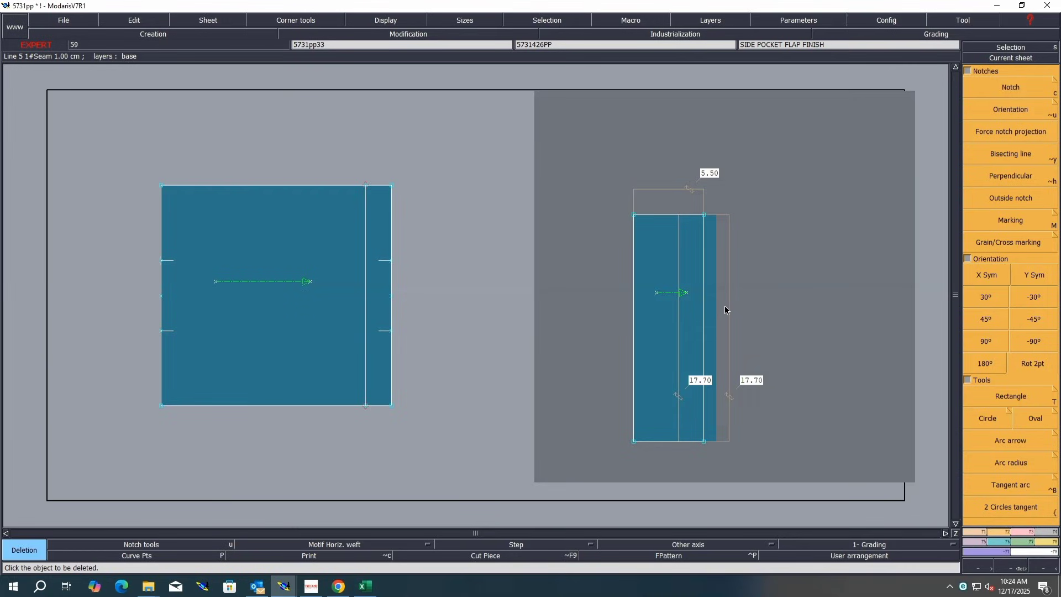
Step: Delete the three length and width measures on the side pocket flap
left_click(679, 283)
left_click(726, 264)
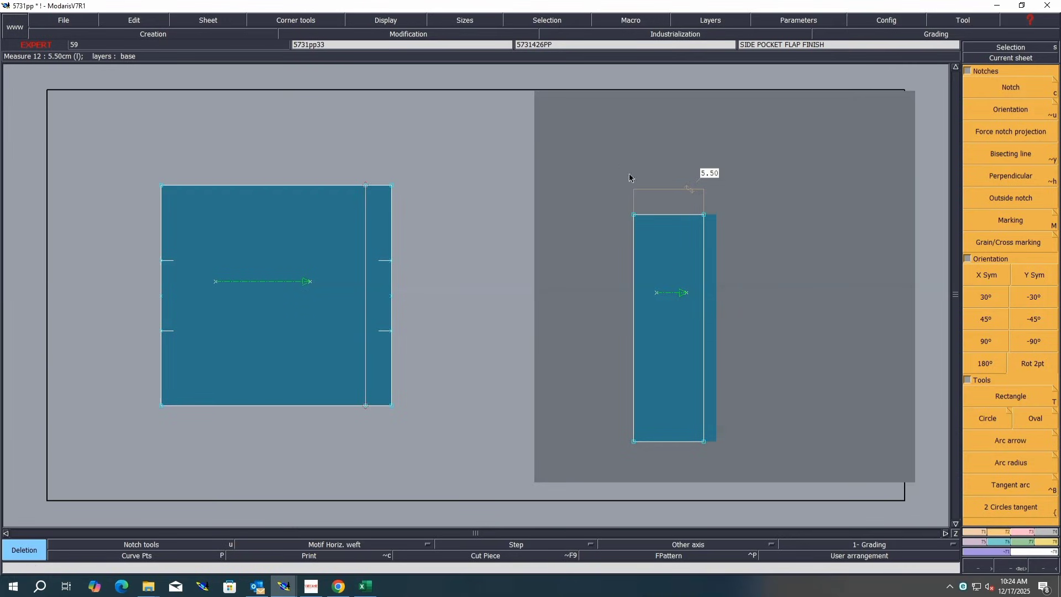
left_click(661, 192)
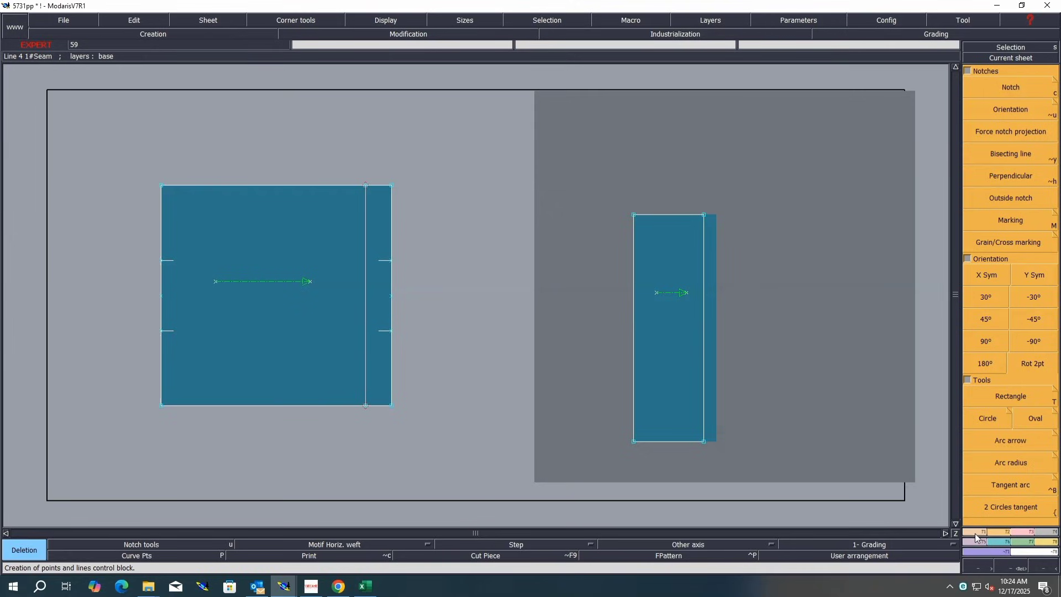
Step: Divide the side pocket flap's right edge into 2 equal parts
scroll(1014, 513, "up", 5)
left_click(1003, 466)
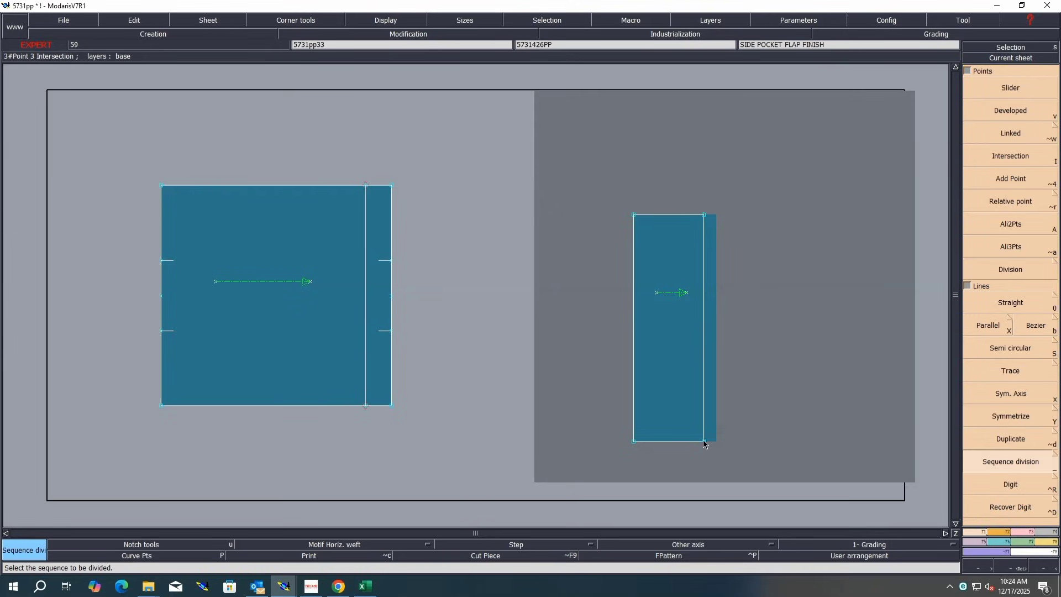
left_click(704, 217)
type("2")
key("Return")
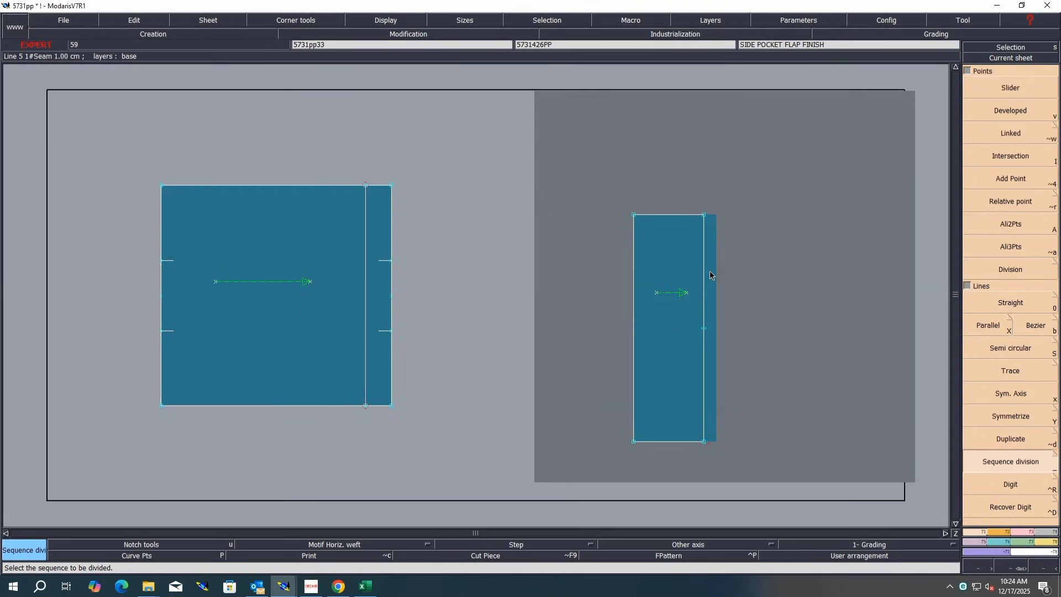
Step: Marry the flap's edge midpoint onto the midpoint of the pocket finish piece's right edge
key("Delete")
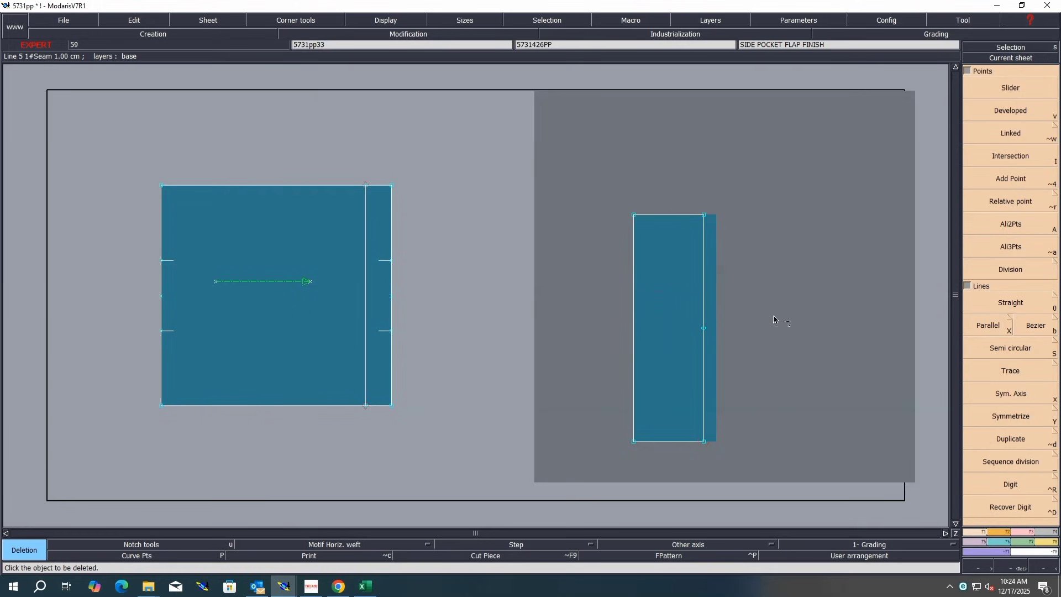
key("i")
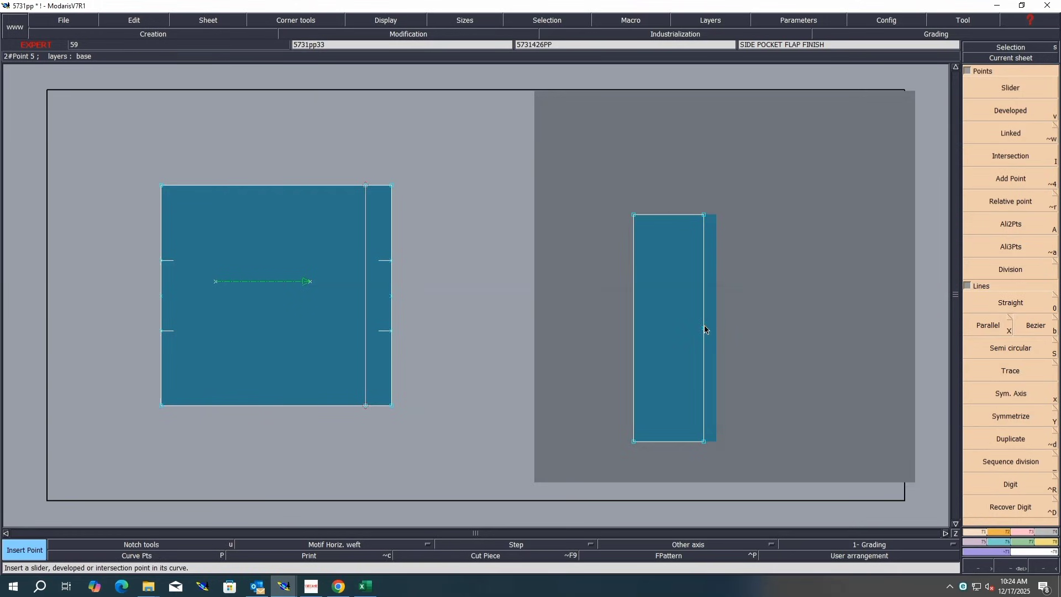
key("m")
left_click(705, 330)
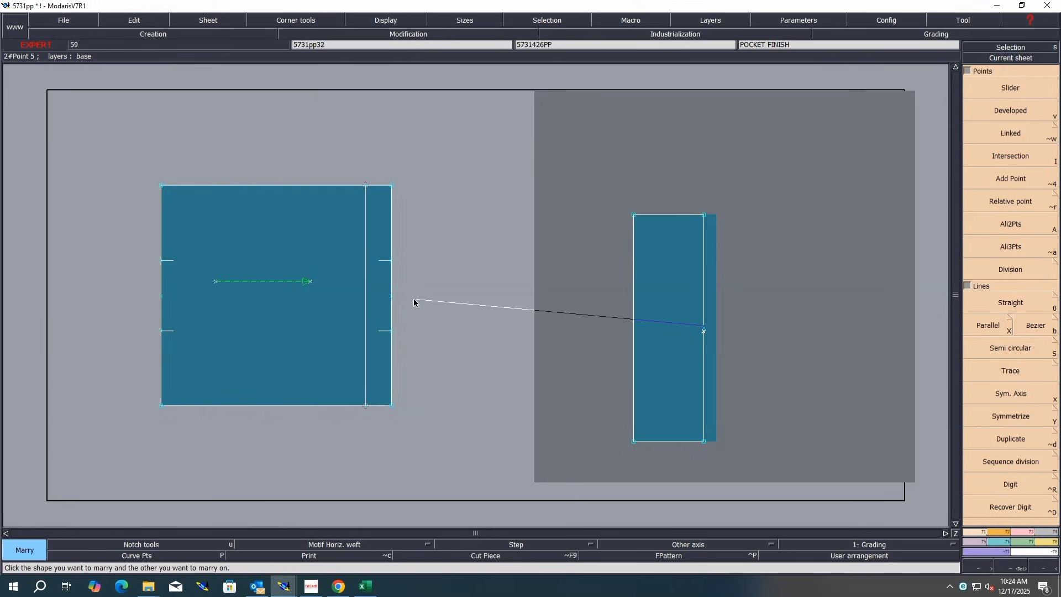
left_click(392, 297)
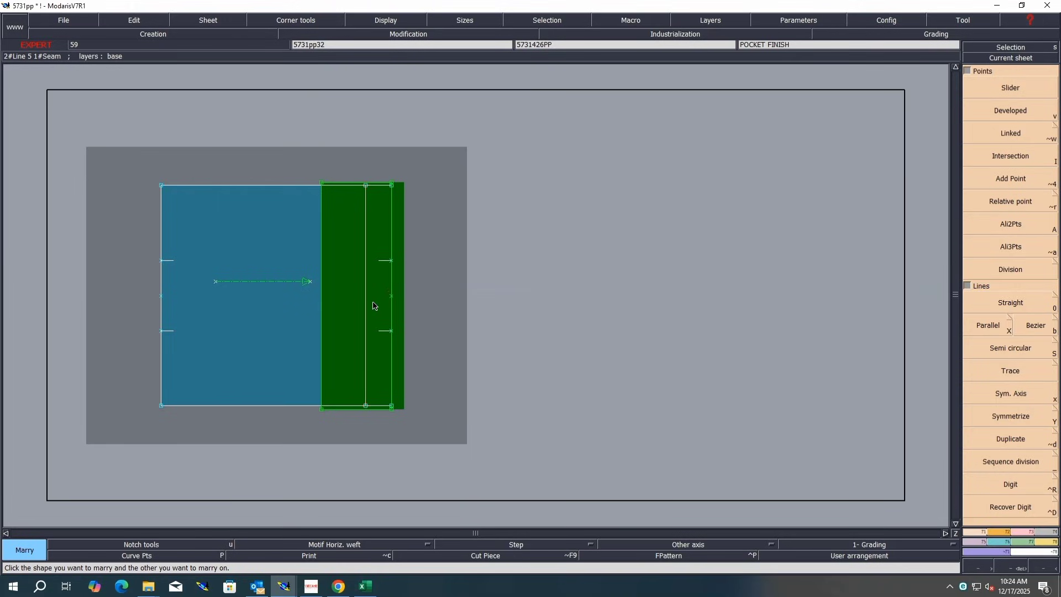
Step: Duplicate the side pocket flap's outline into the pocket finish sheet shifted 1.2 cm horizontally and 0 vertically, and divorce the sheets
left_click(1009, 440)
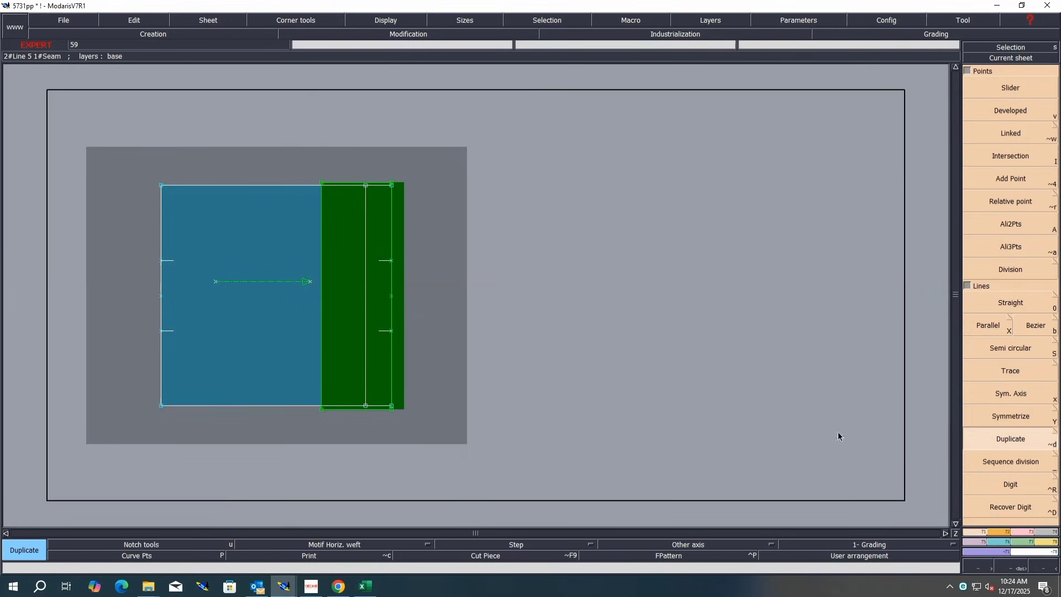
left_click(357, 354)
type("1.2")
key("Return")
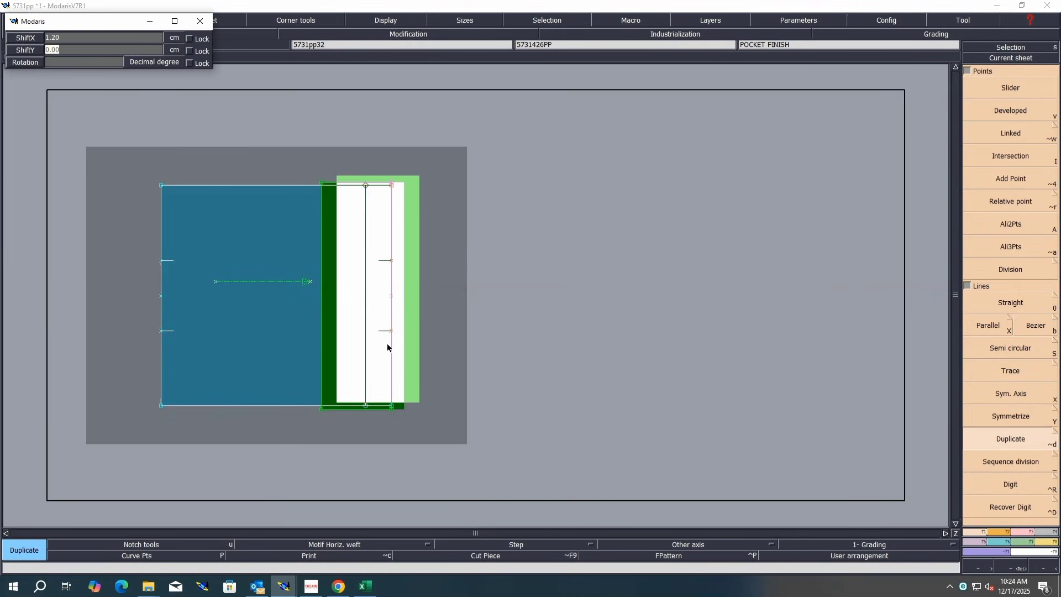
type("0")
key("Return")
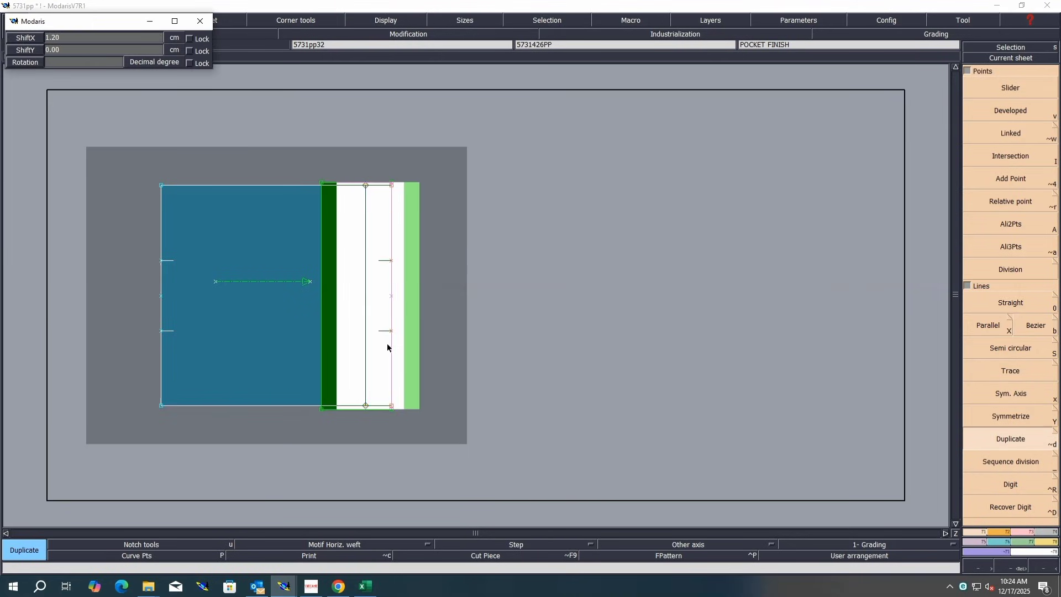
left_click(387, 343)
key("d")
left_click(359, 303)
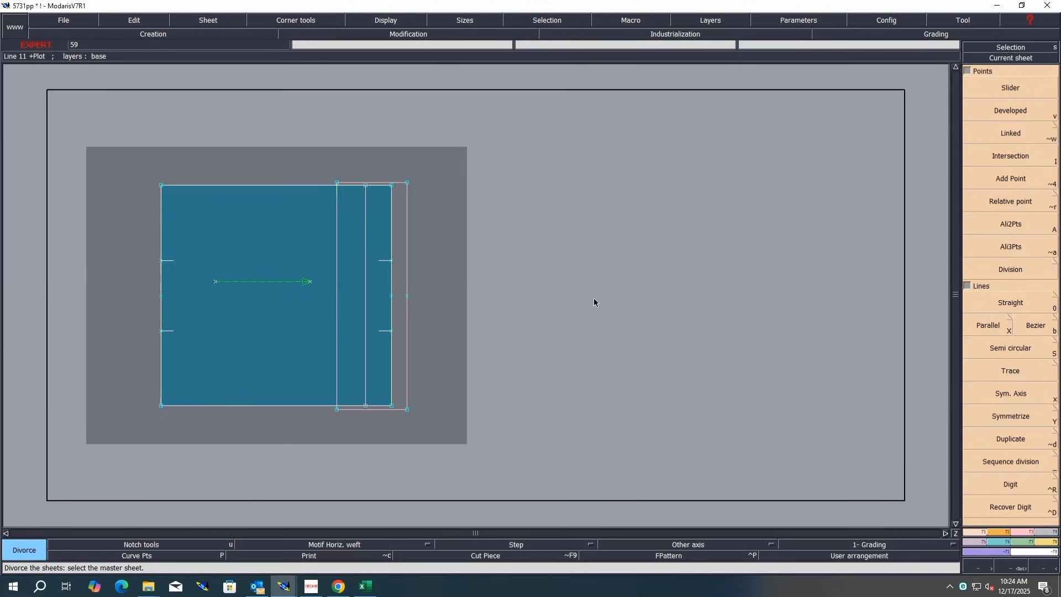
Step: Measure the horizontal width across the pocket finish piece and duplicated flap at mid-height
key("0")
left_click(160, 296)
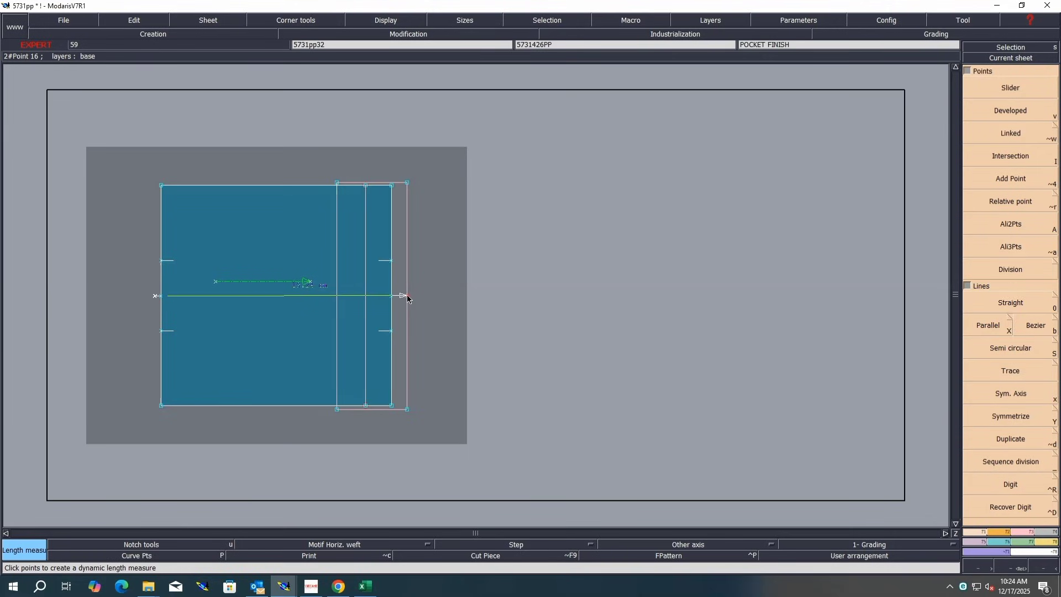
left_click(407, 297)
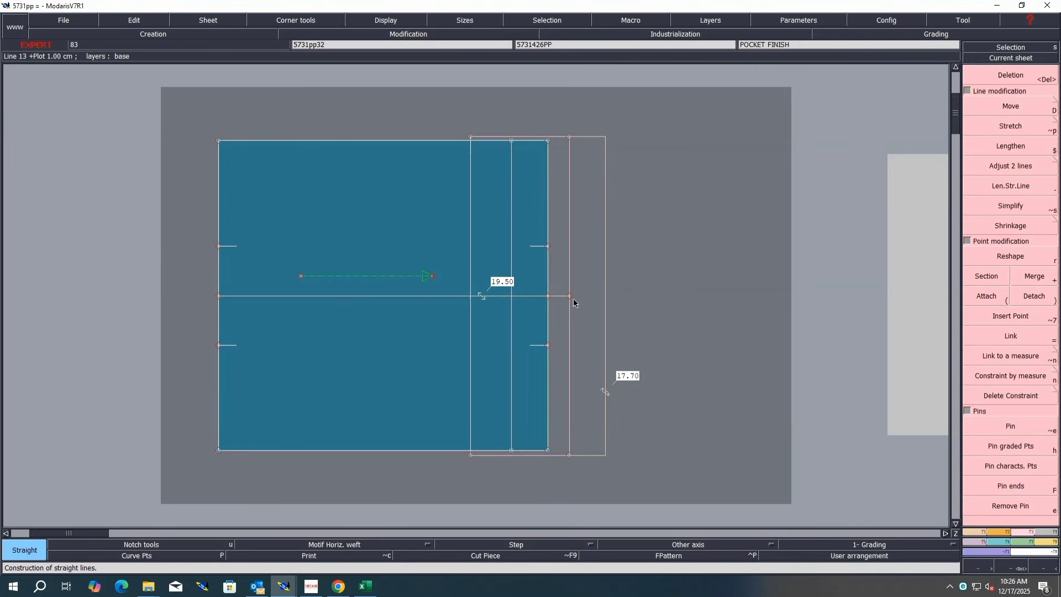
Step: Place developed points 2 cm either side of the midpoint on the flap's right edge and insert them into the edge
key("d")
left_click(570, 297)
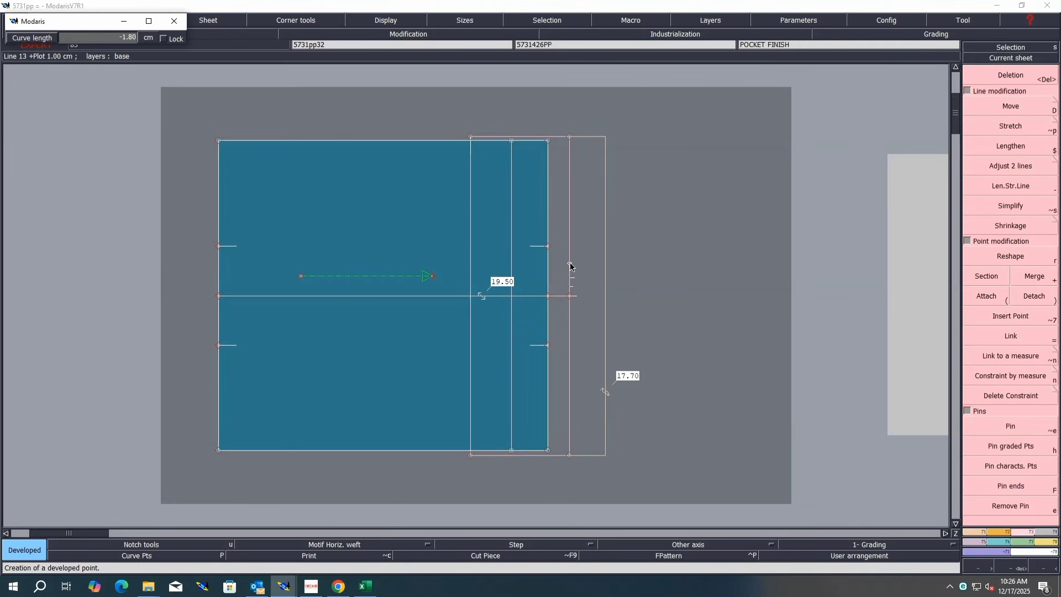
key("Return")
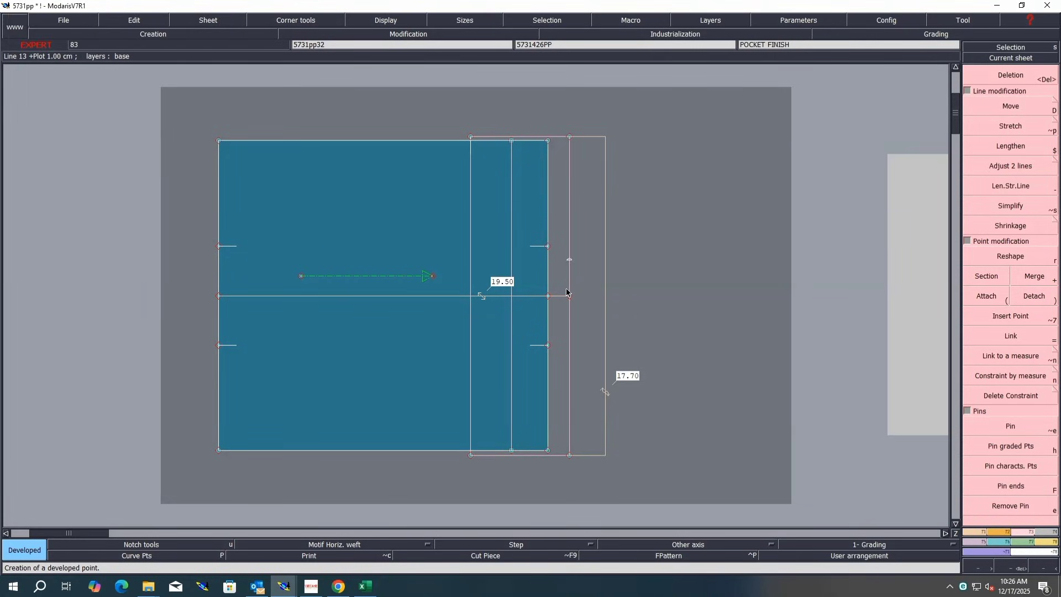
type("2")
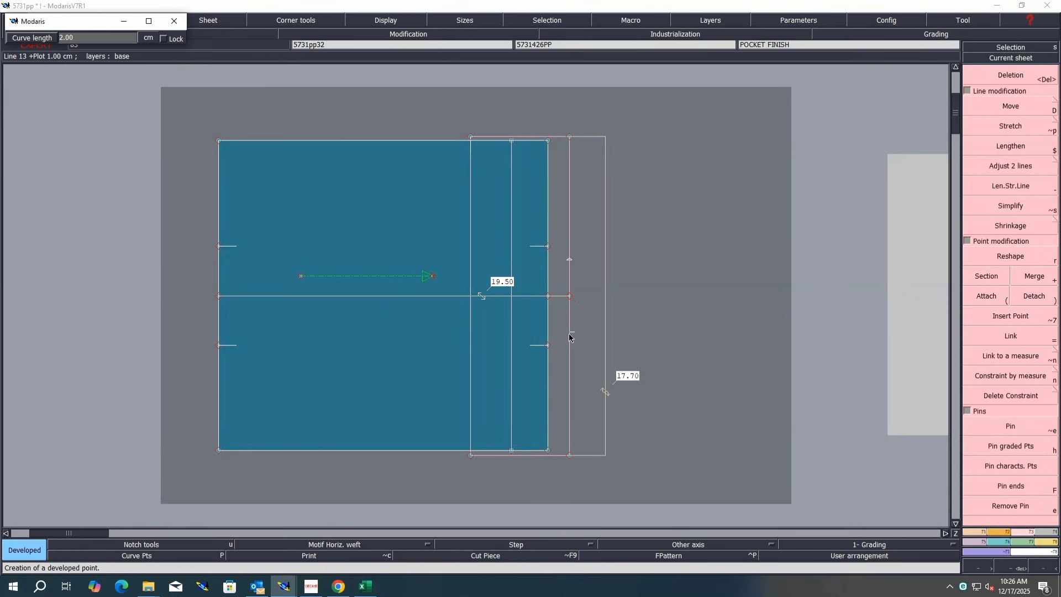
key("Return")
key("alt+7")
left_click(570, 334)
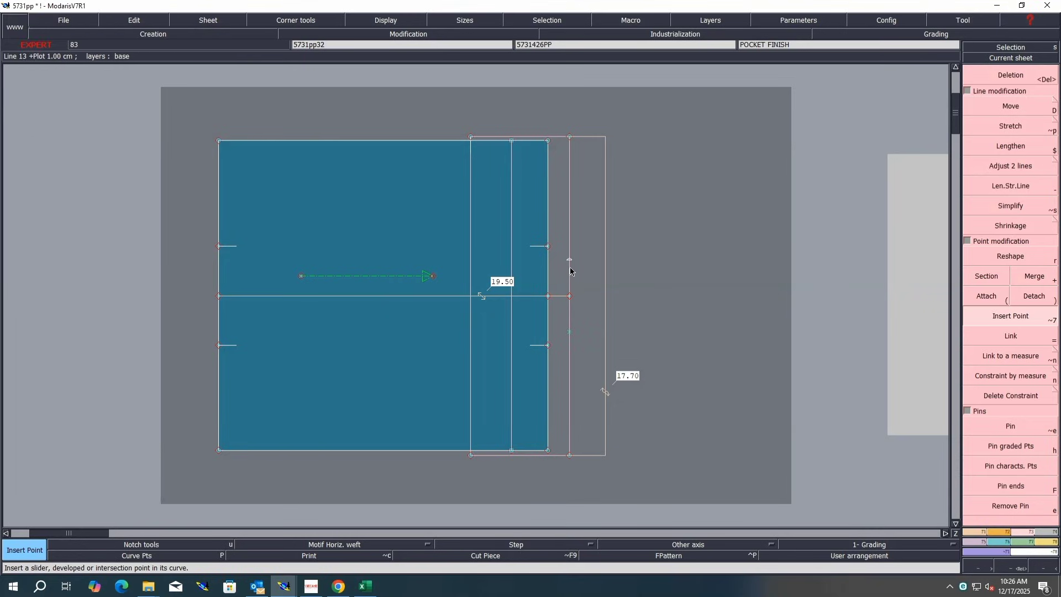
left_click(570, 261)
Step: Draw 8 cm horizontal straight lines from both new points and join their ends, forming a rectangular tab
key("d")
left_click(570, 261)
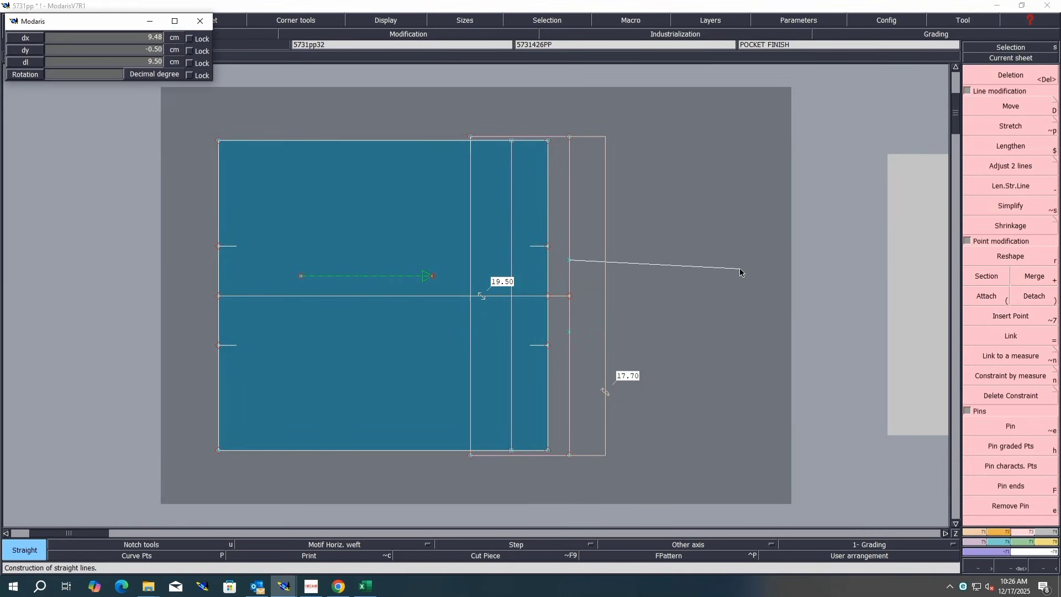
type("8")
key("Down")
type("0")
key("Return")
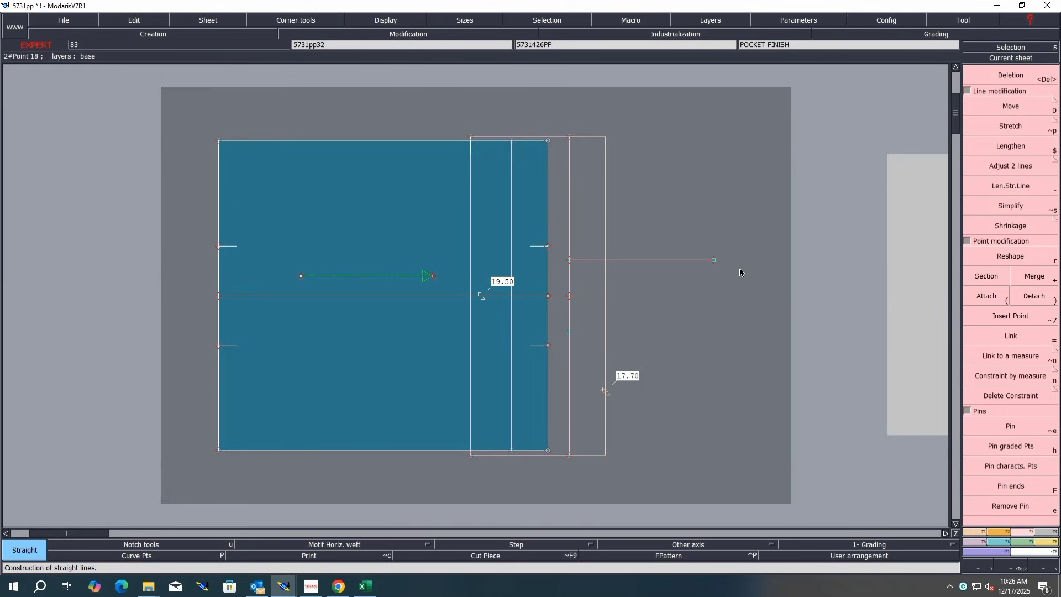
left_click(570, 332)
type("8")
key("Down")
type("0")
key("Return")
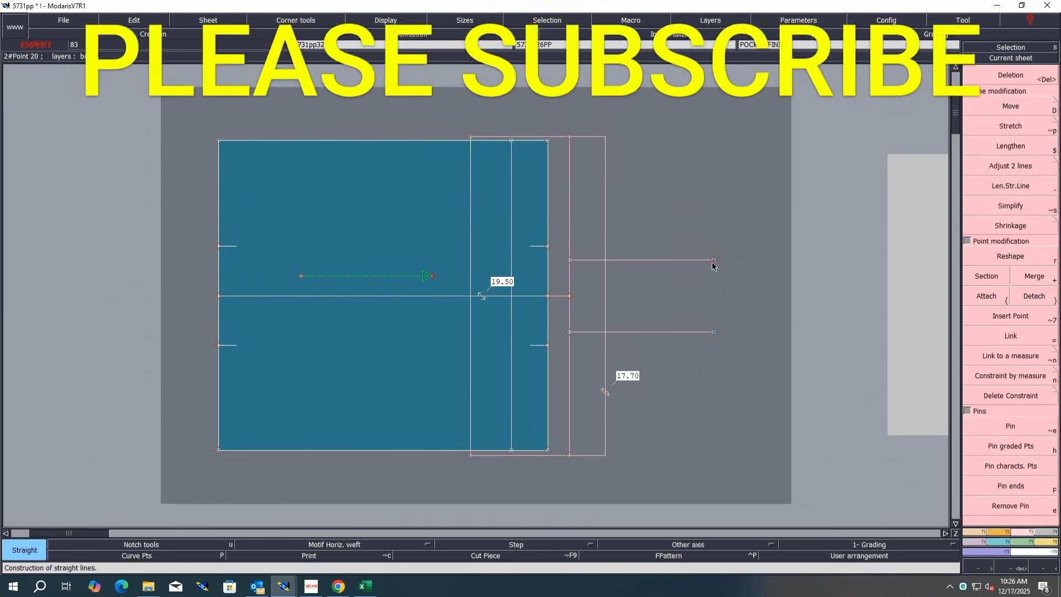
left_click(714, 260)
left_click(713, 334)
Step: Delete the horizontal width measure and the flap's length measure
key("F10")
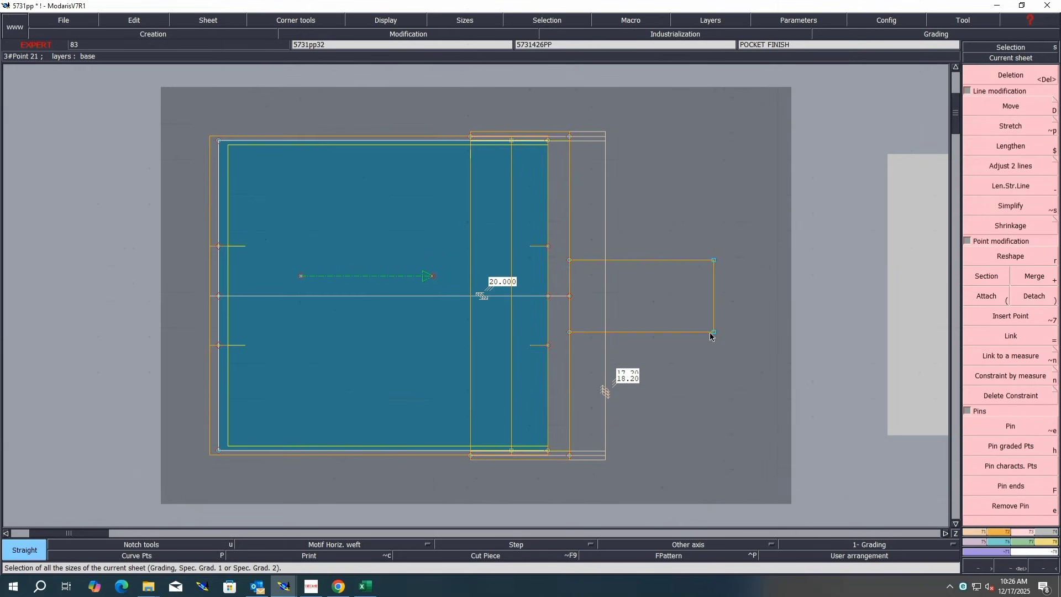
key("F12")
key("Delete")
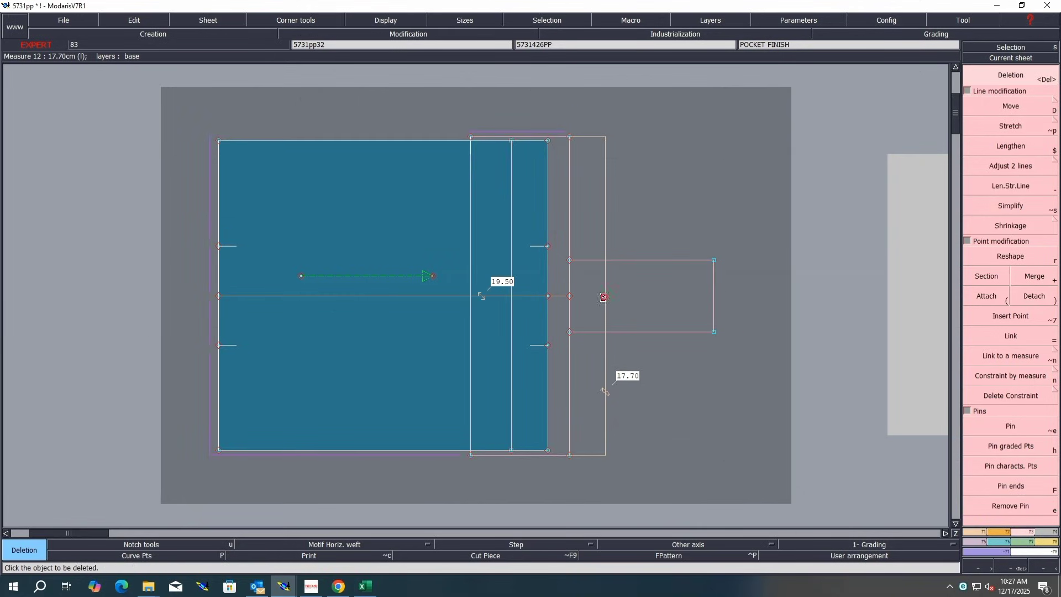
left_click(605, 299)
left_click(442, 297)
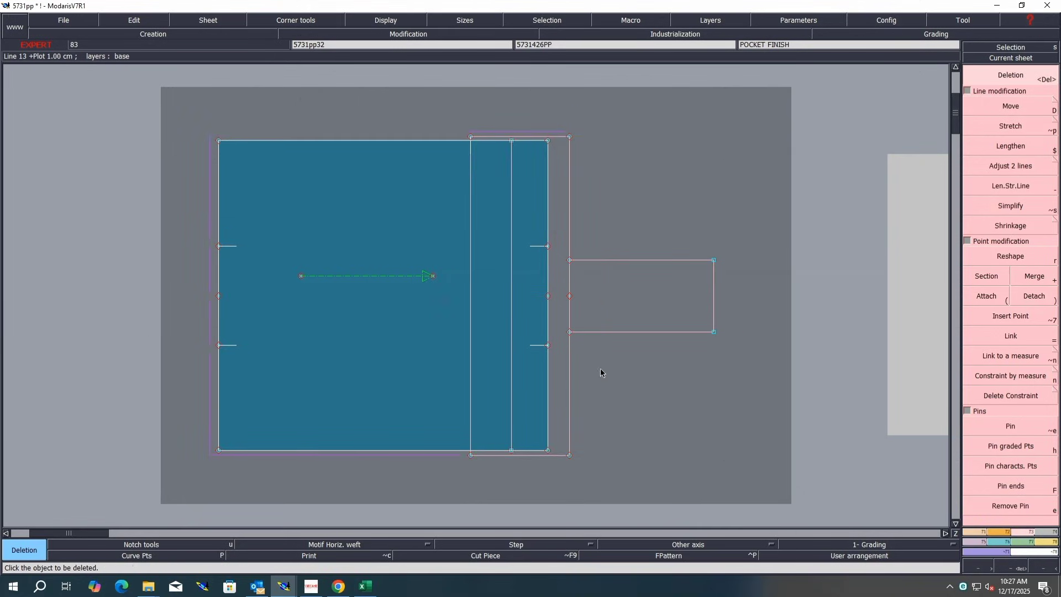
Step: Return to the full desk view and save the pattern file
key("8")
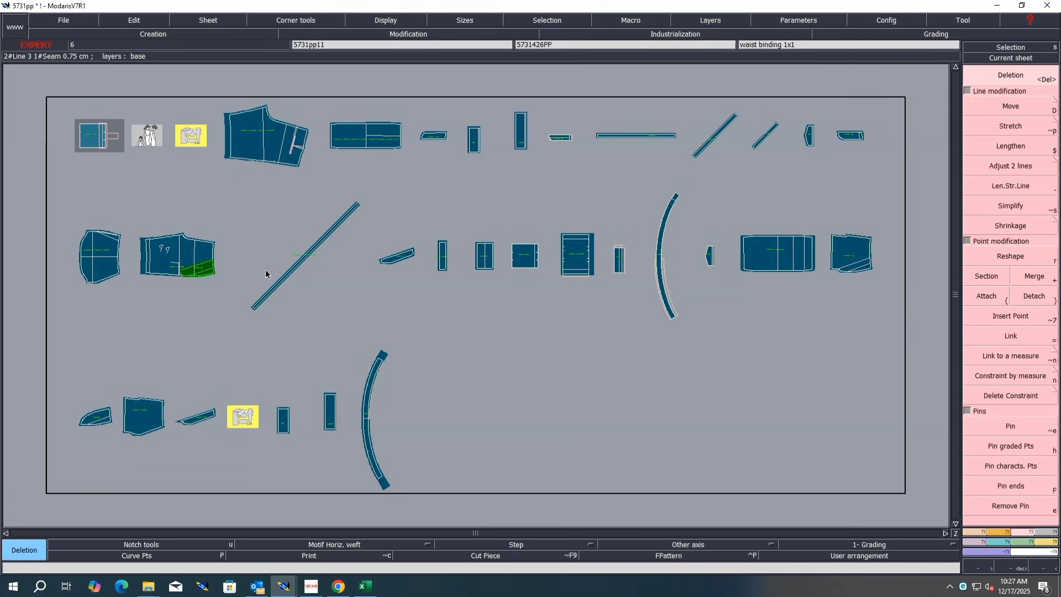
key("ctrl+s")
left_click(490, 360)
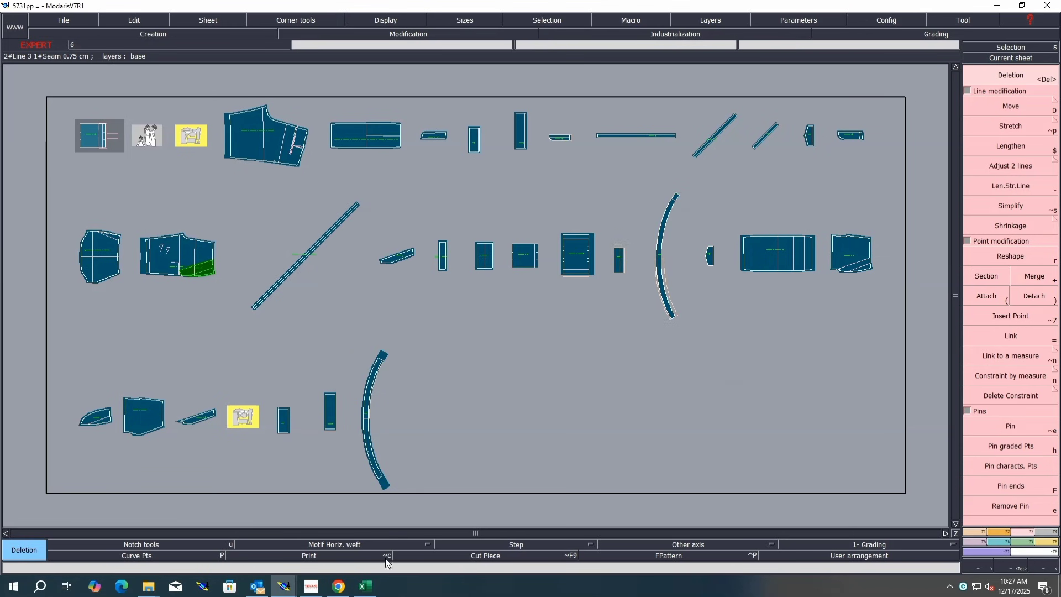
Step: Switch to Excel and fill the R12 fly length row yellow
left_click(364, 586)
left_click(6, 424)
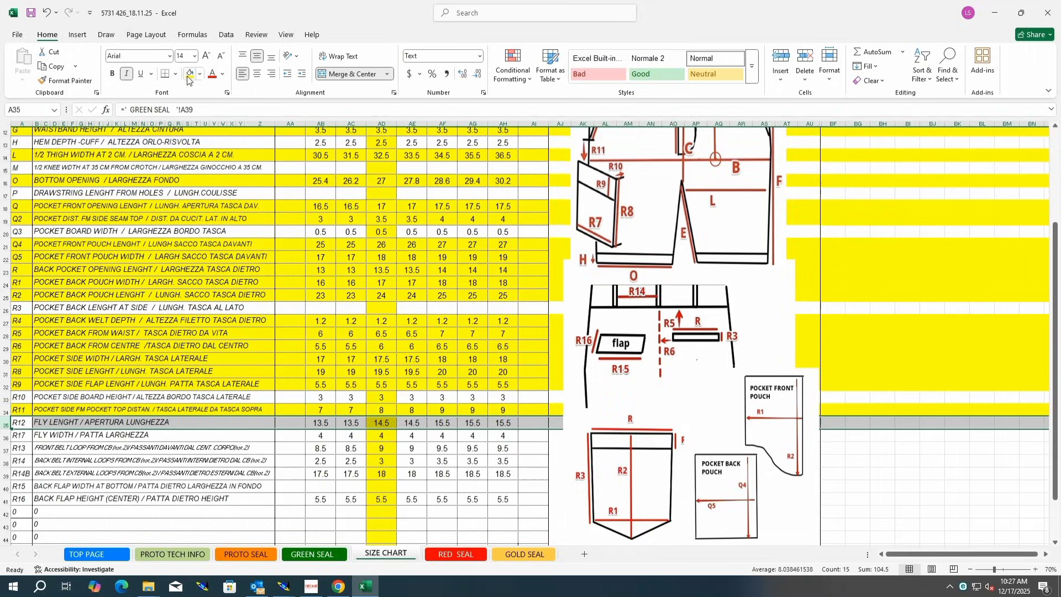
left_click(190, 73)
Step: Switch back to Modaris and arrange the double fly sheet next to the fly piece
left_click(284, 588)
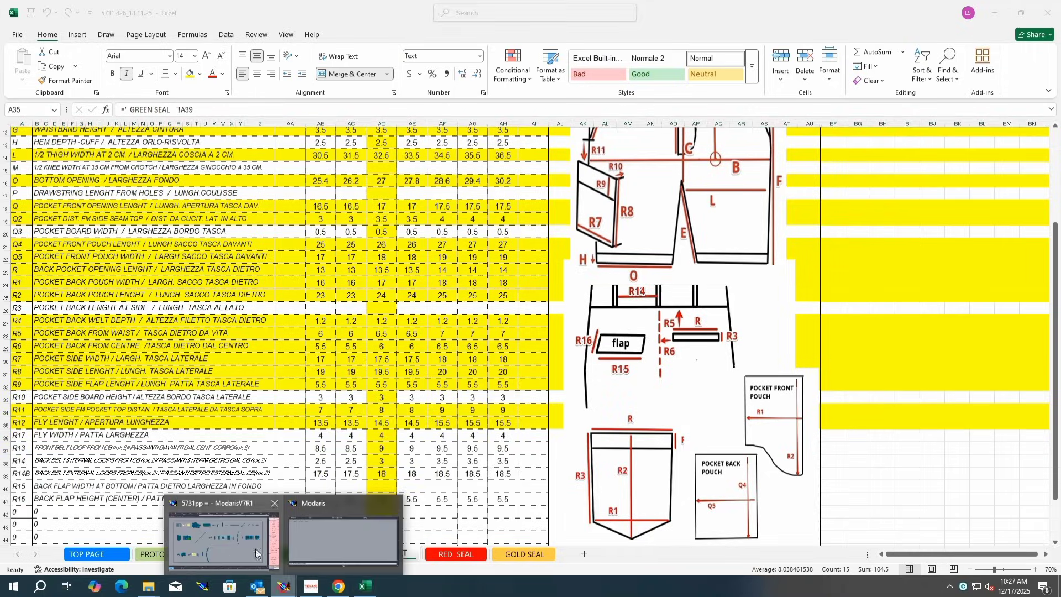
left_click(233, 546)
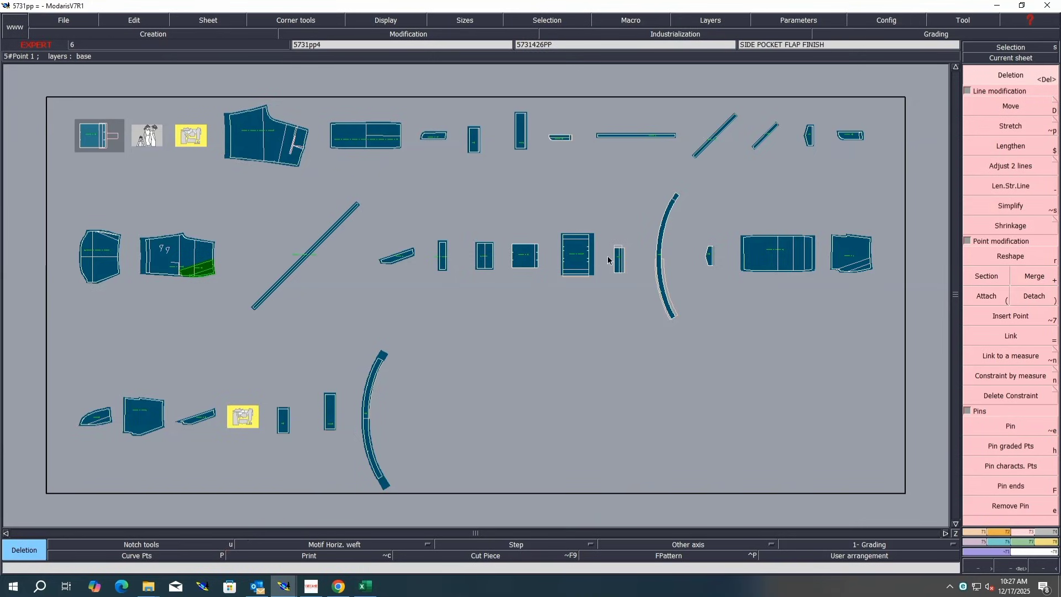
key("a")
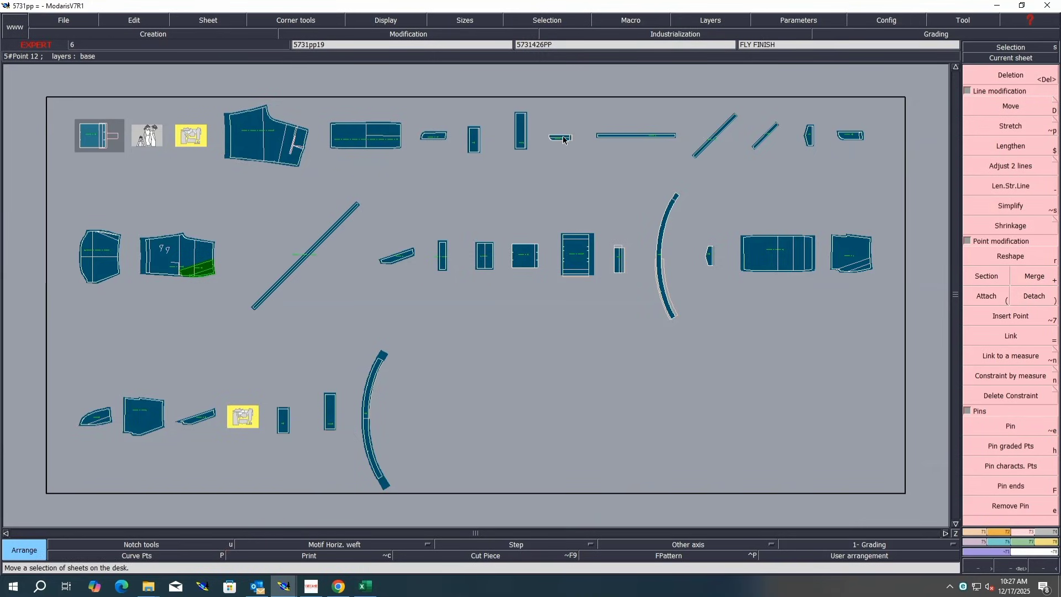
left_click(442, 167)
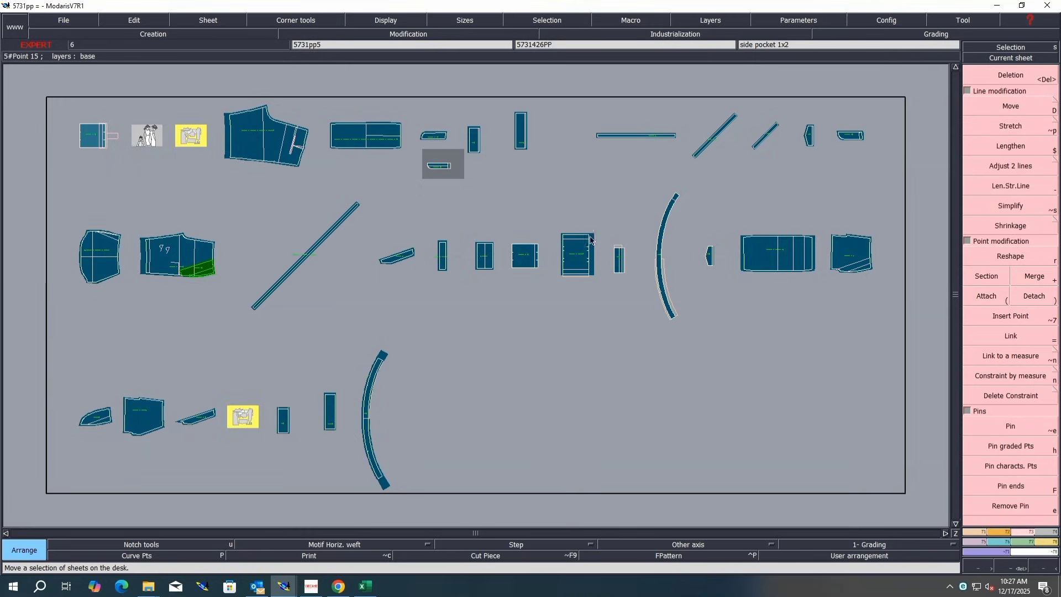
left_click(852, 139)
left_click(440, 201)
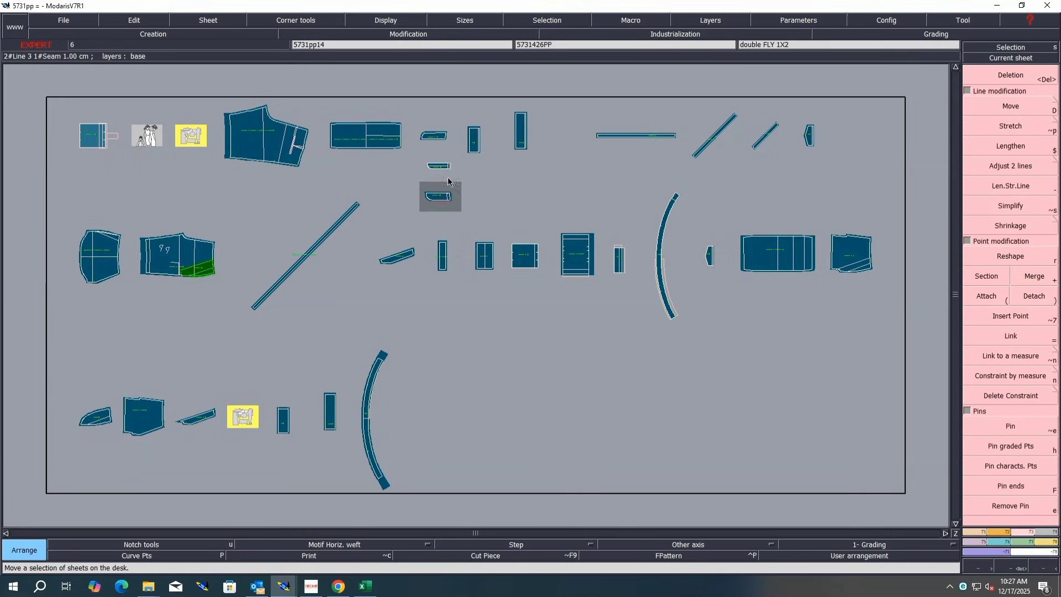
key("Return")
left_click_drag(470, 119, 407, 207)
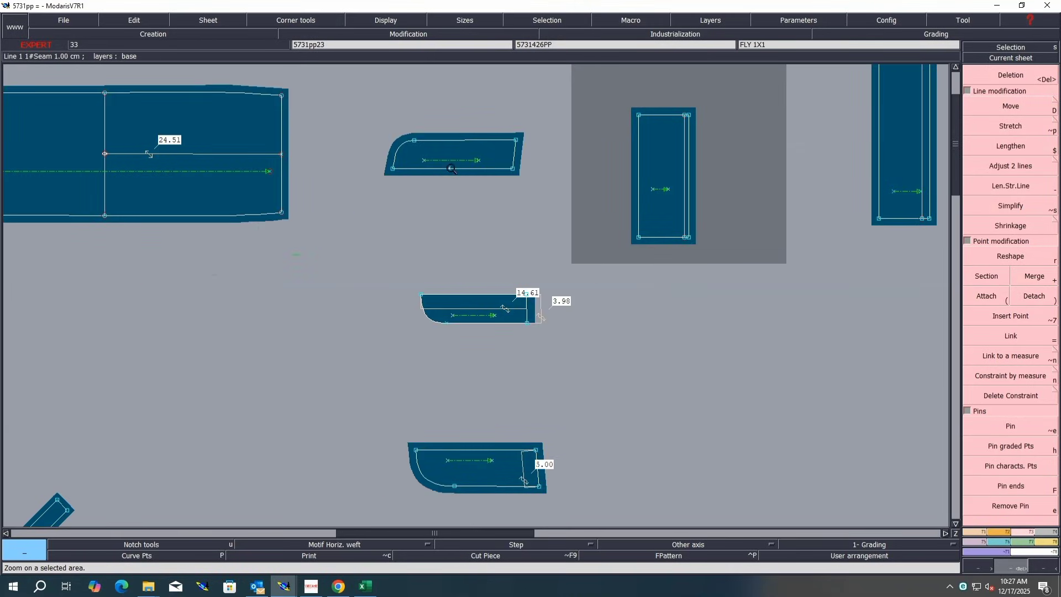
Step: Measure the top edge lengths of the fly piece and the double fly piece
key("l")
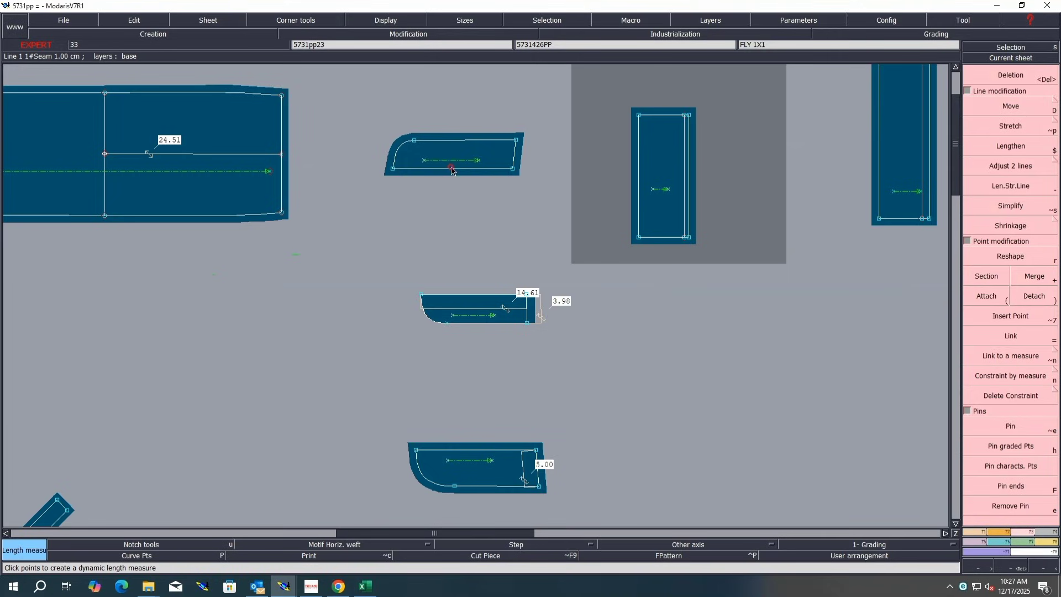
left_click(452, 170)
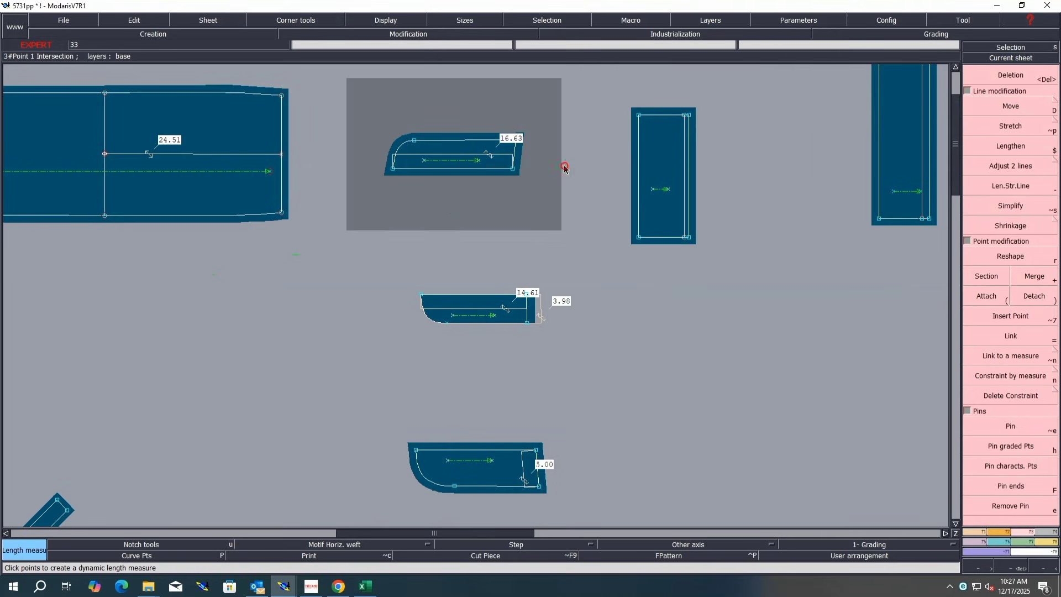
left_click(459, 450)
left_click(594, 455)
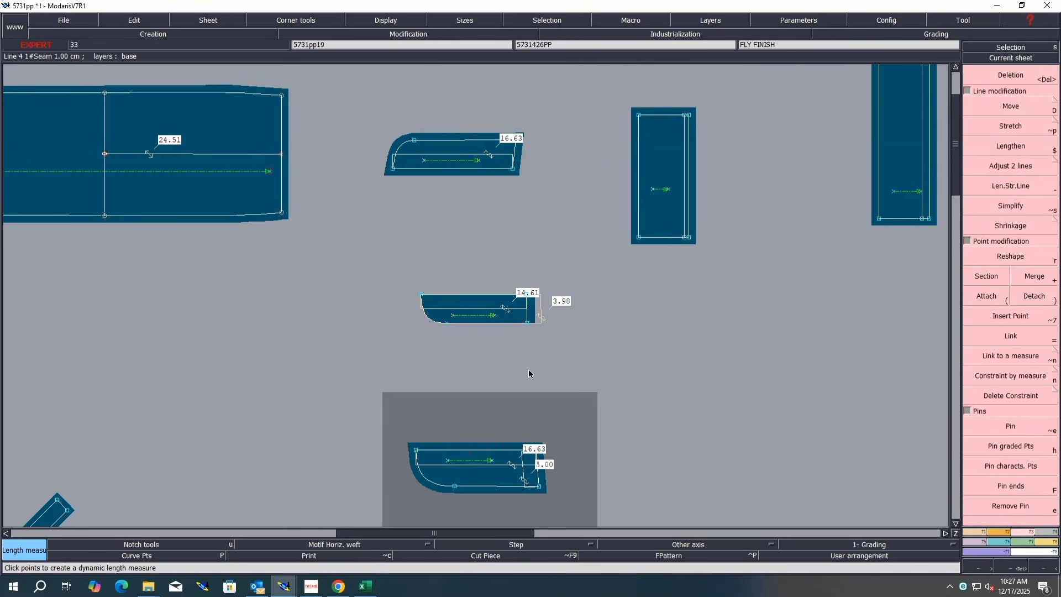
Step: Pin the fly piece's characteristic and graded points
left_click(1009, 465)
right_click_drag(580, 107, 354, 201)
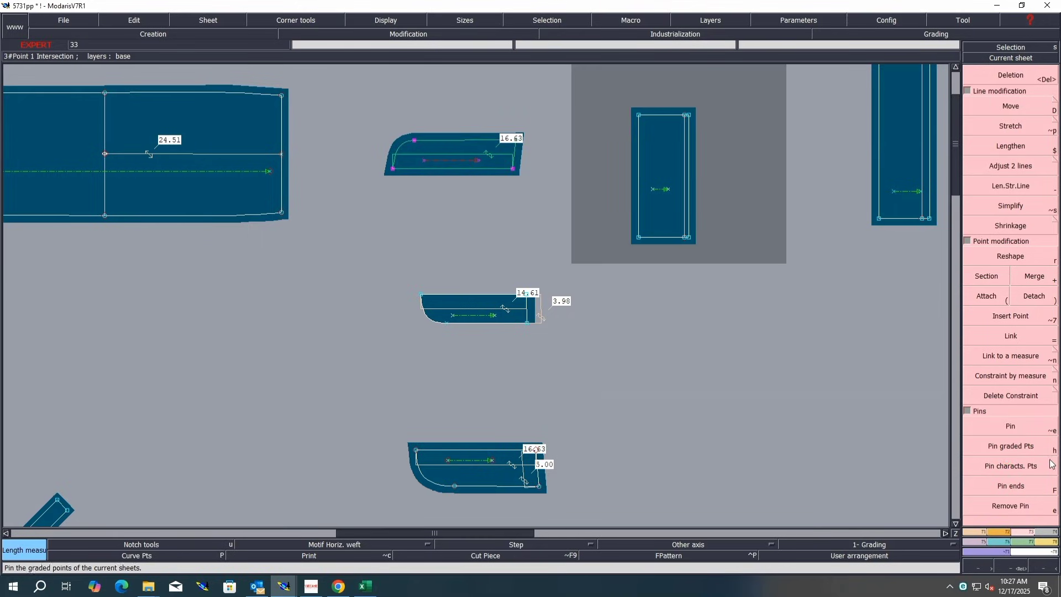
left_click(1015, 463)
right_click_drag(526, 102, 503, 191)
Step: Move the fly piece's right corner point 2 cm to the left
left_click(1010, 105)
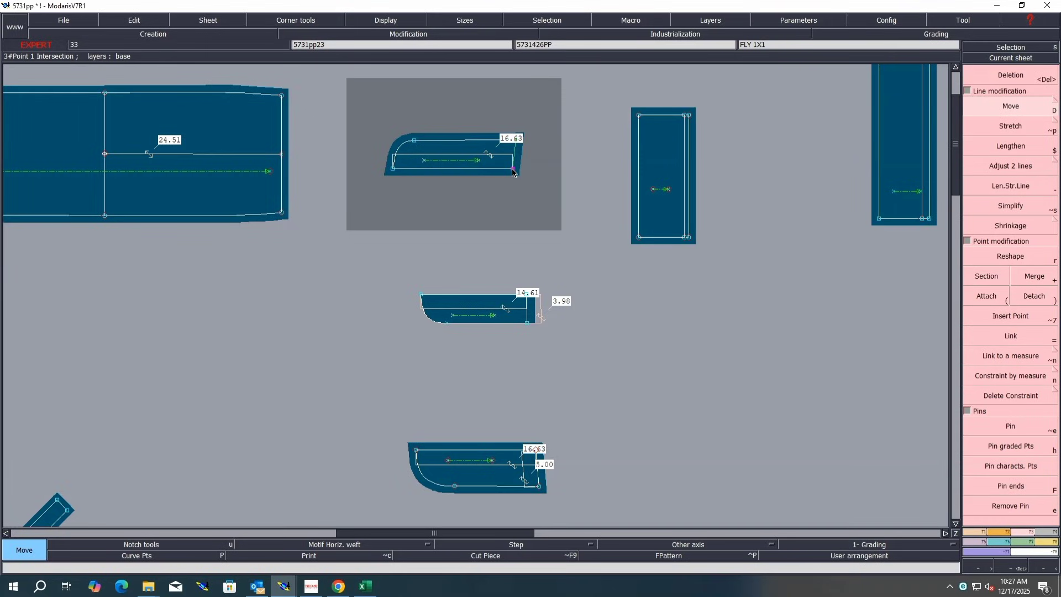
left_click(512, 173)
type("-2")
key("Return")
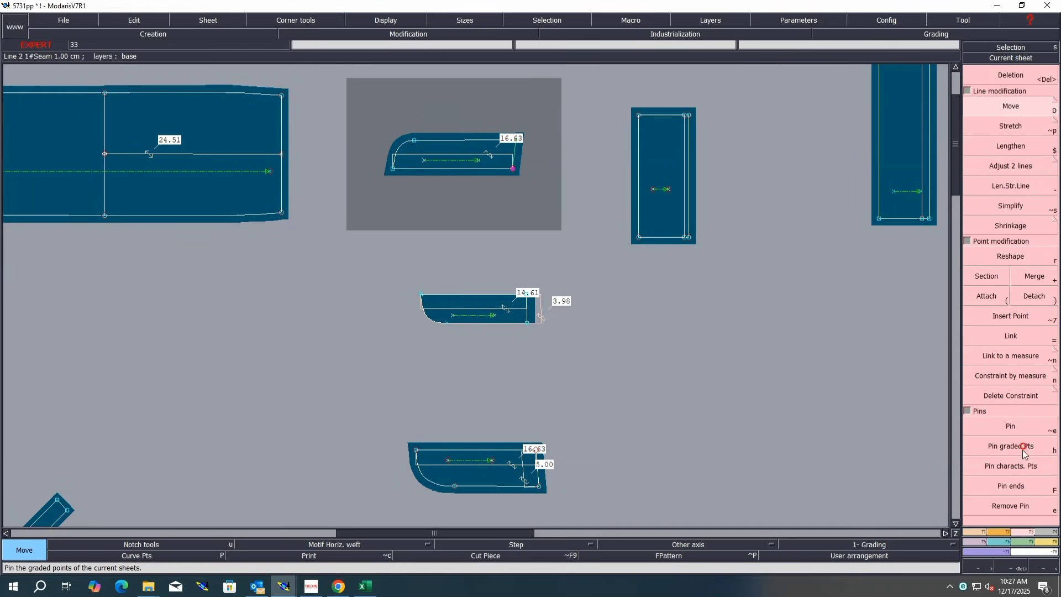
left_click(513, 172)
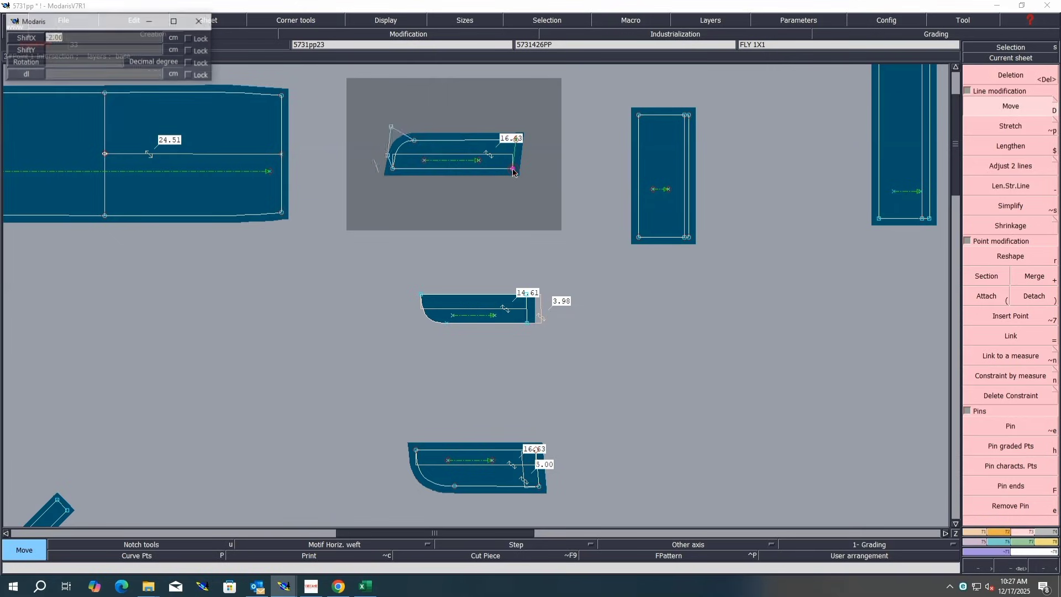
type("-2")
key("Return")
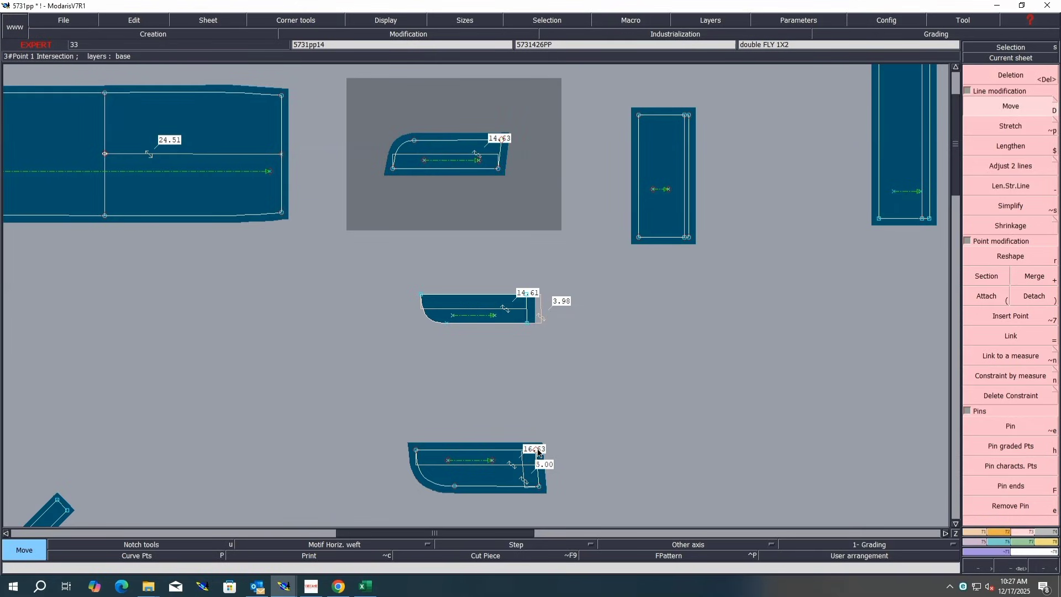
Step: Marry the double fly piece onto the fly piece at their right corners
key("m")
left_click(539, 452)
left_click(498, 169)
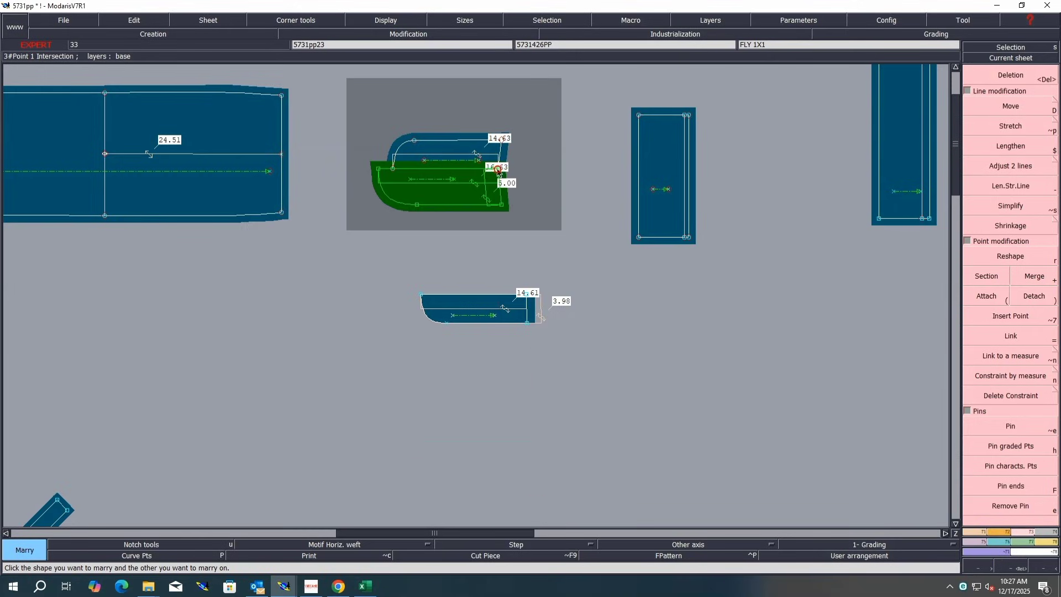
key("Return")
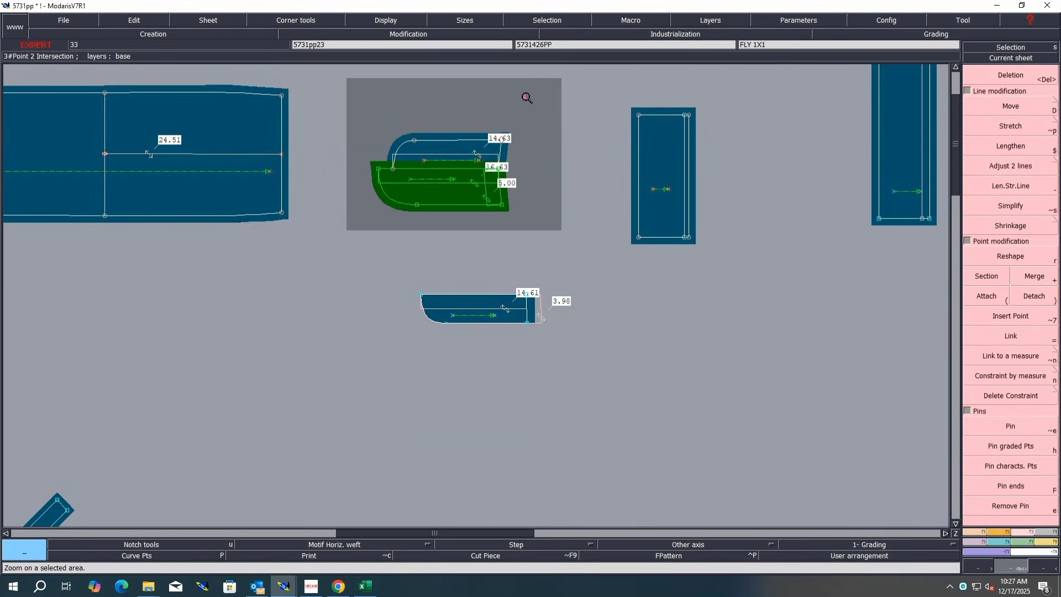
left_click_drag(525, 96, 343, 232)
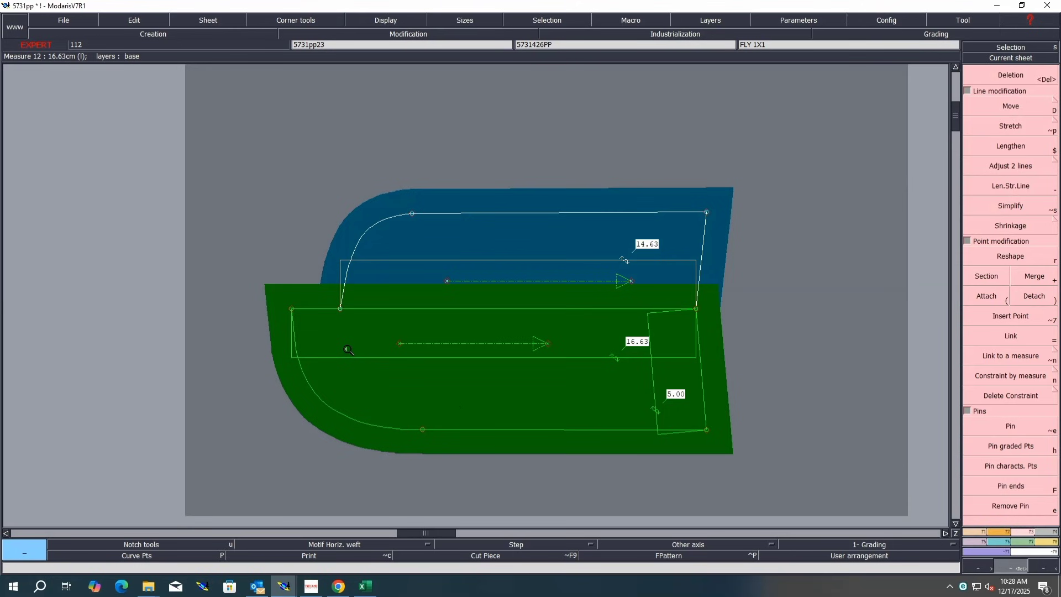
left_click(174, 557)
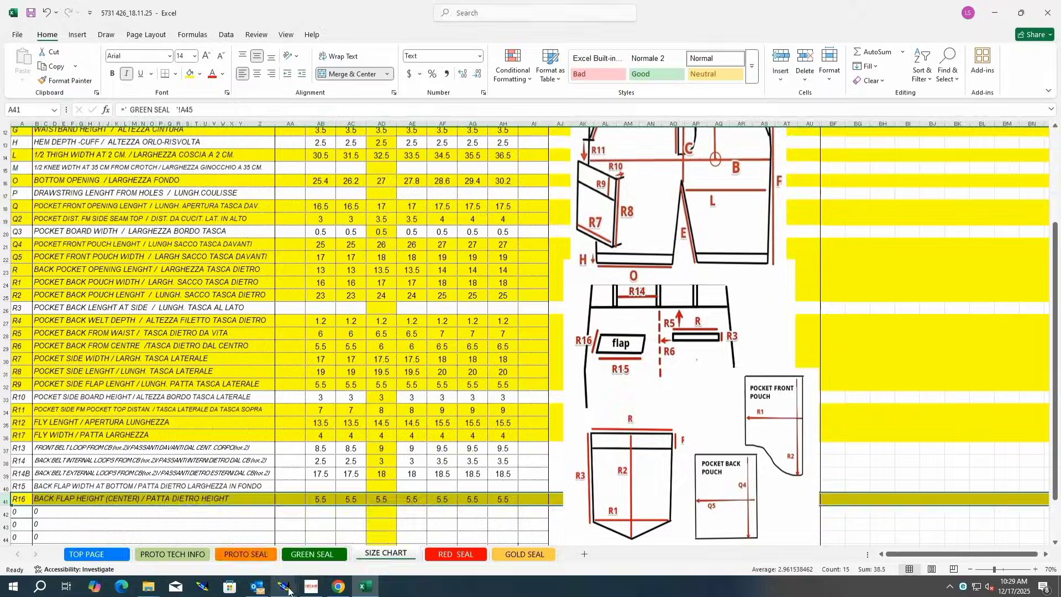
left_click(286, 588)
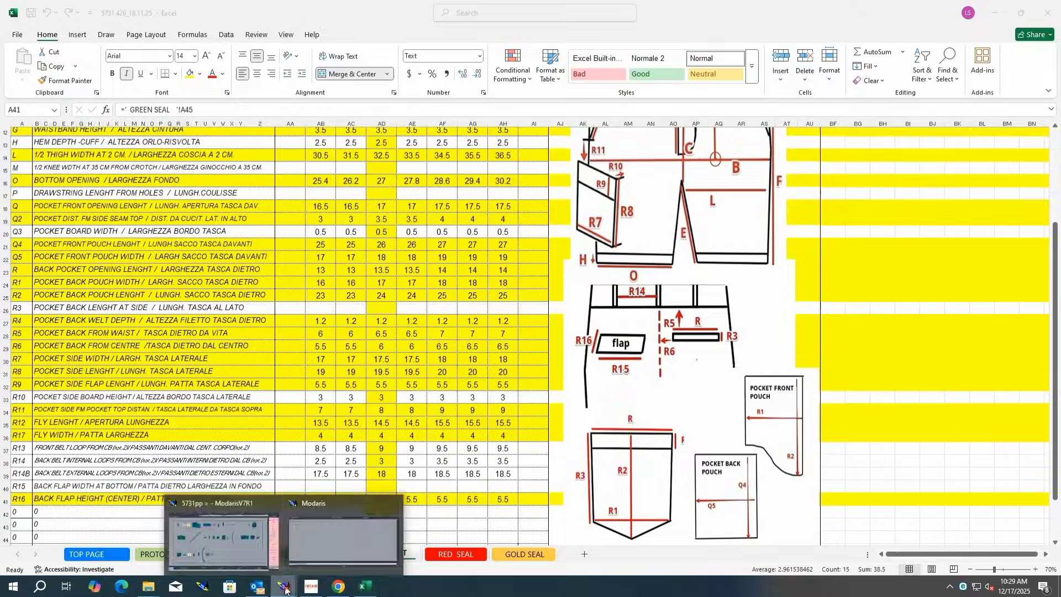
left_click(221, 534)
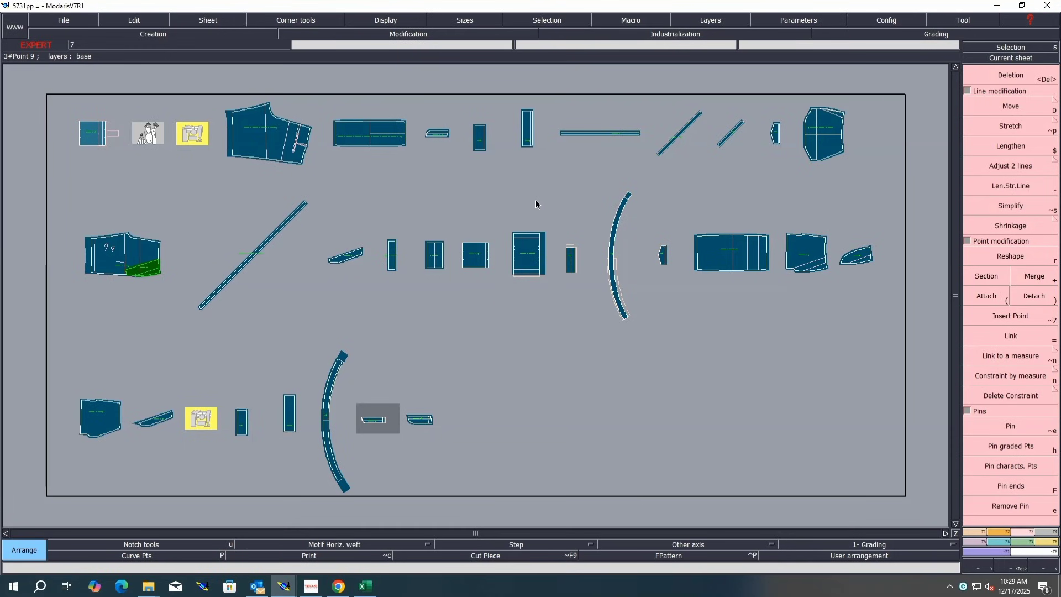
Step: Measure the back pocket flap's width from its centre point to the opposite edge
left_click(780, 135)
key("Home")
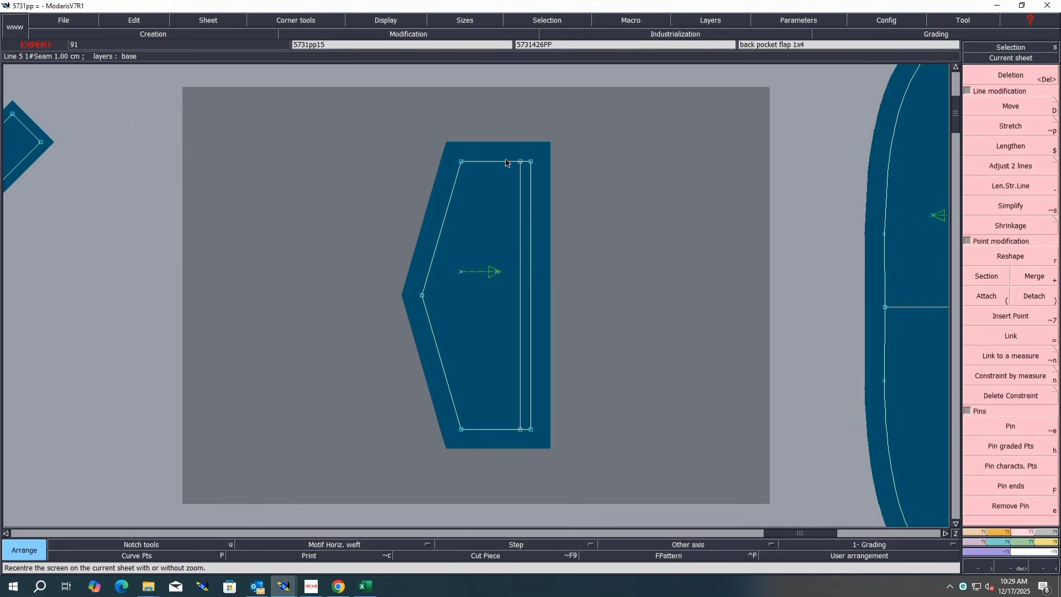
key("m")
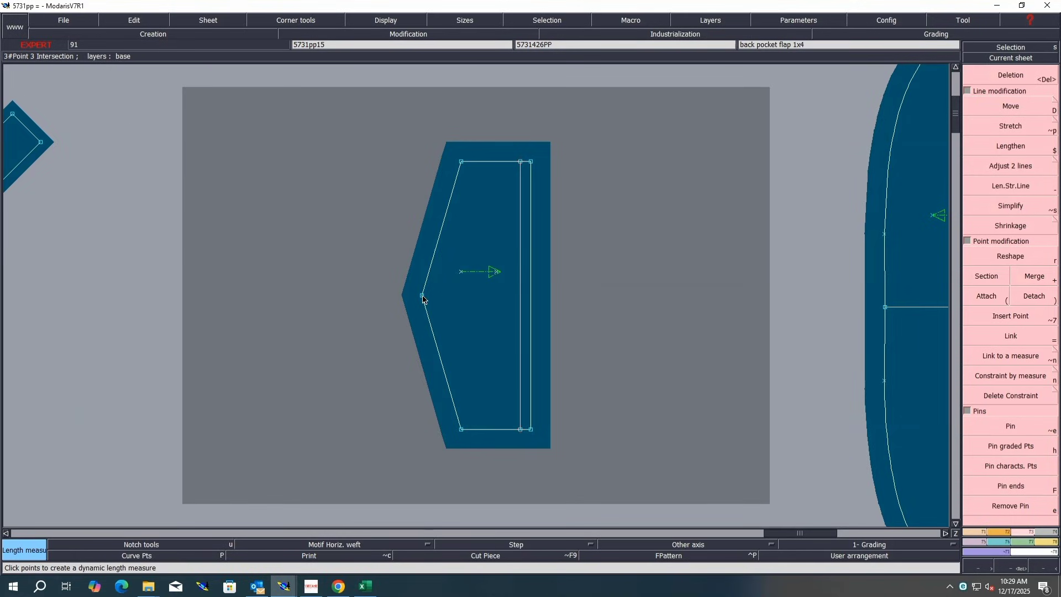
left_click(422, 296)
left_click(531, 296)
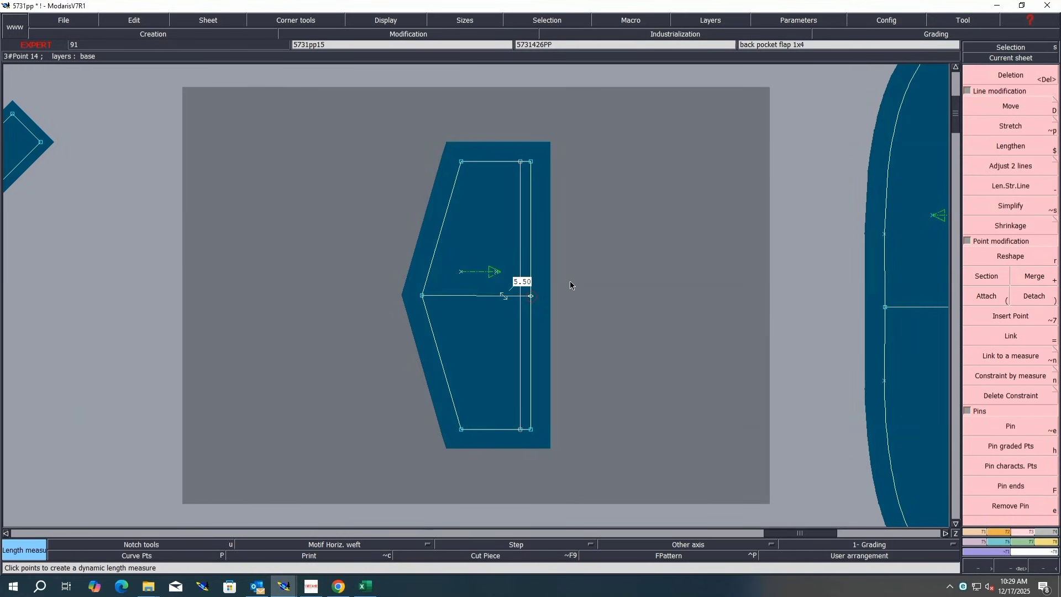
key("Escape")
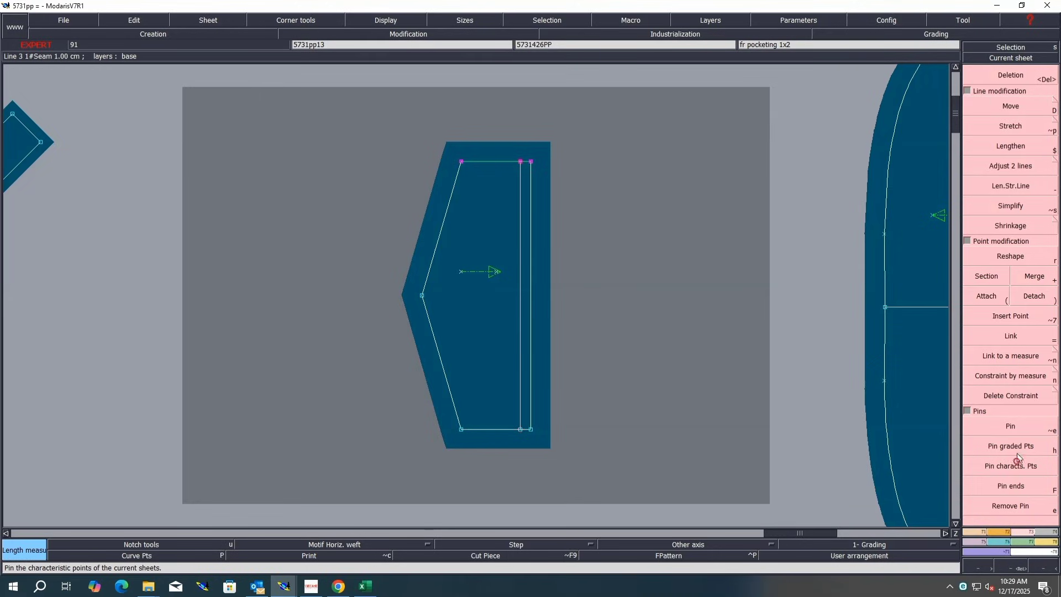
Step: Move the flap's top edge points 0.1 cm down and its bottom edge points 0.1 cm up
left_click(1022, 106)
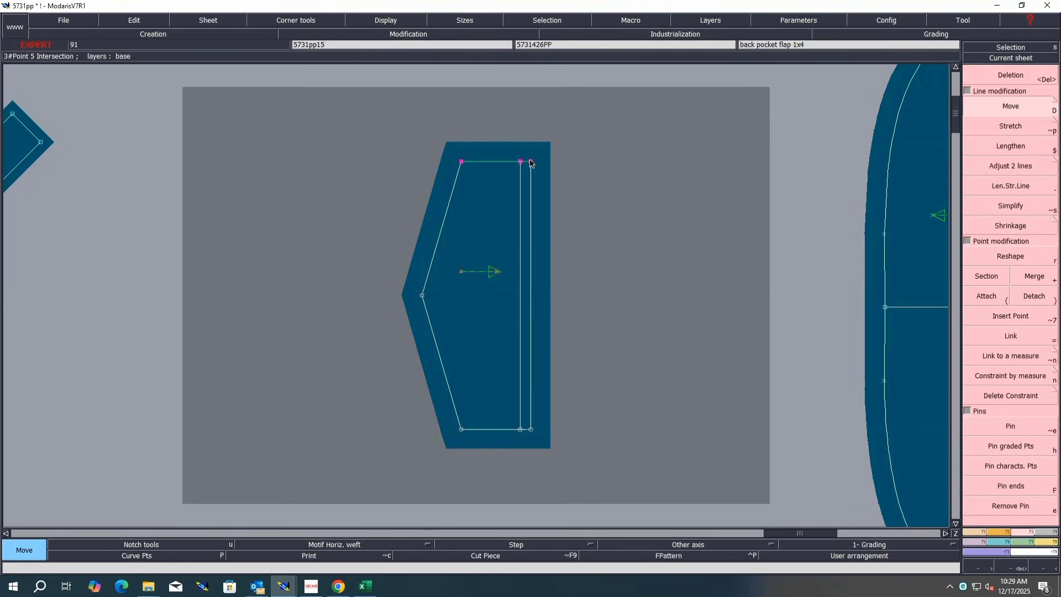
left_click(530, 164)
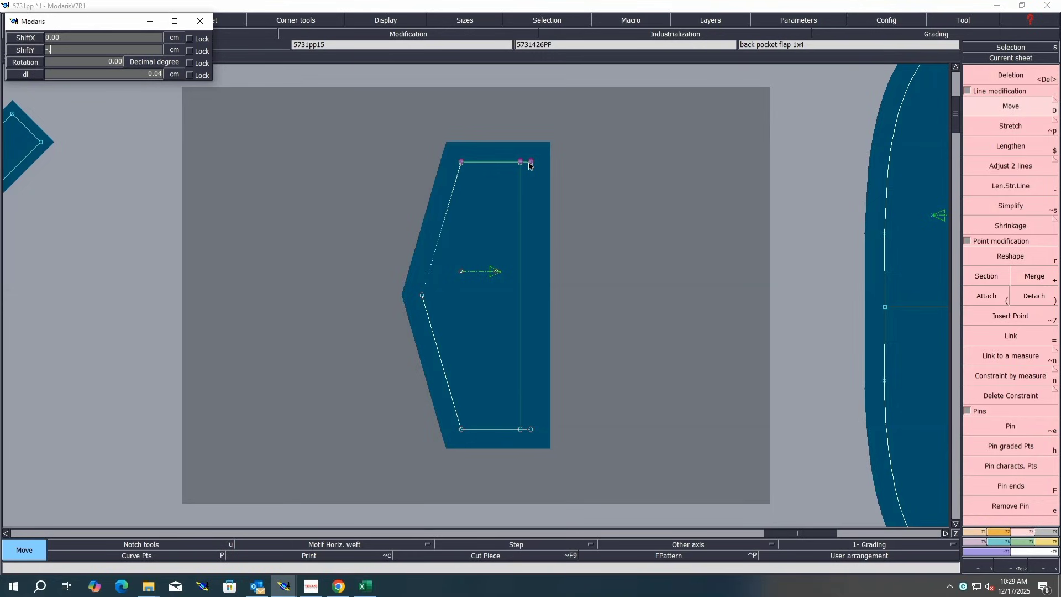
type("-.1")
key("Return")
left_click_drag(614, 374, 427, 484)
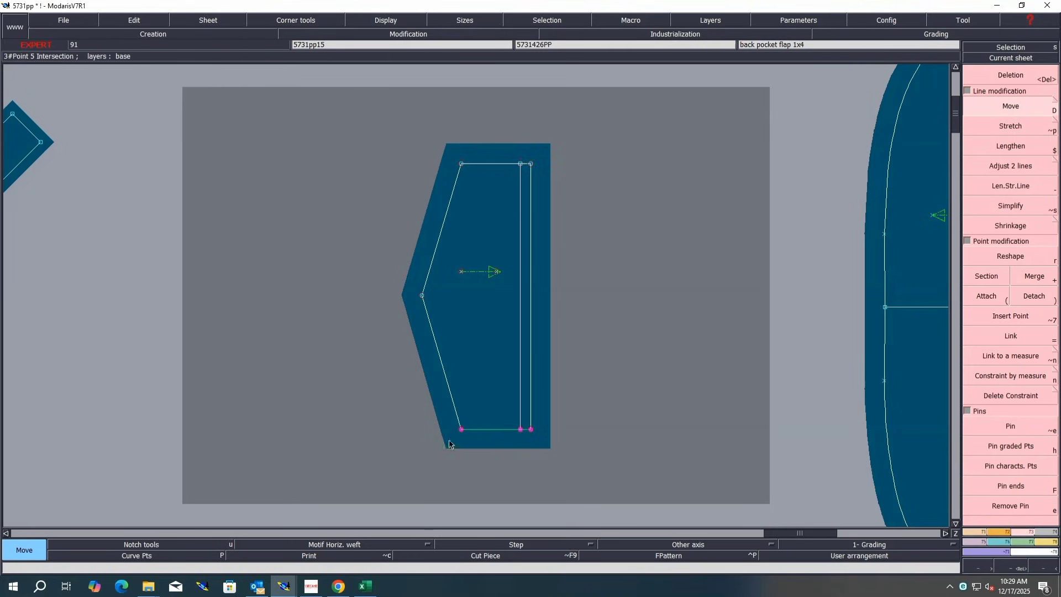
left_click(462, 435)
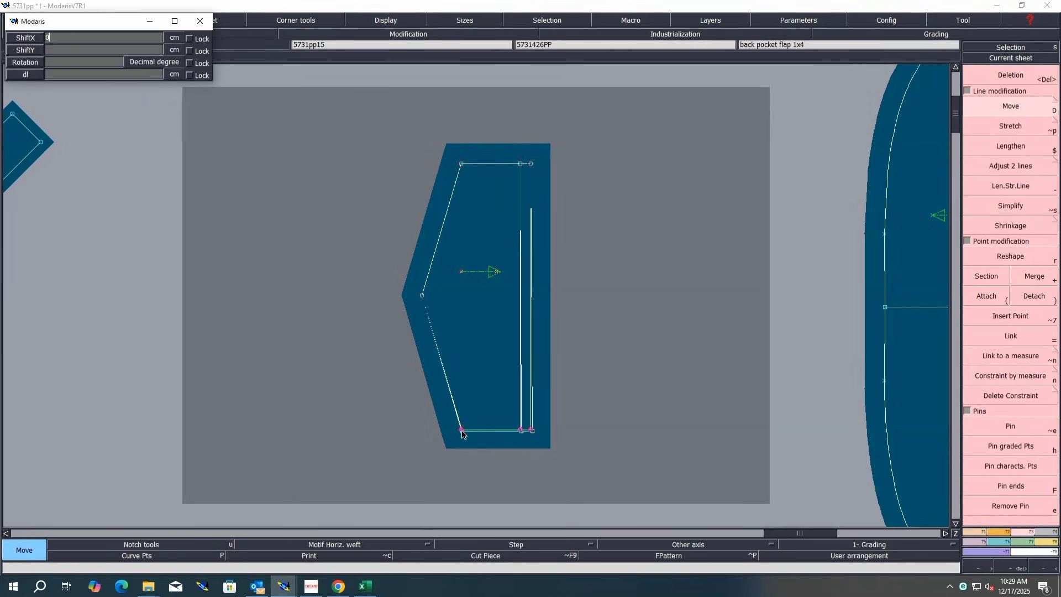
type(".1")
key("Return")
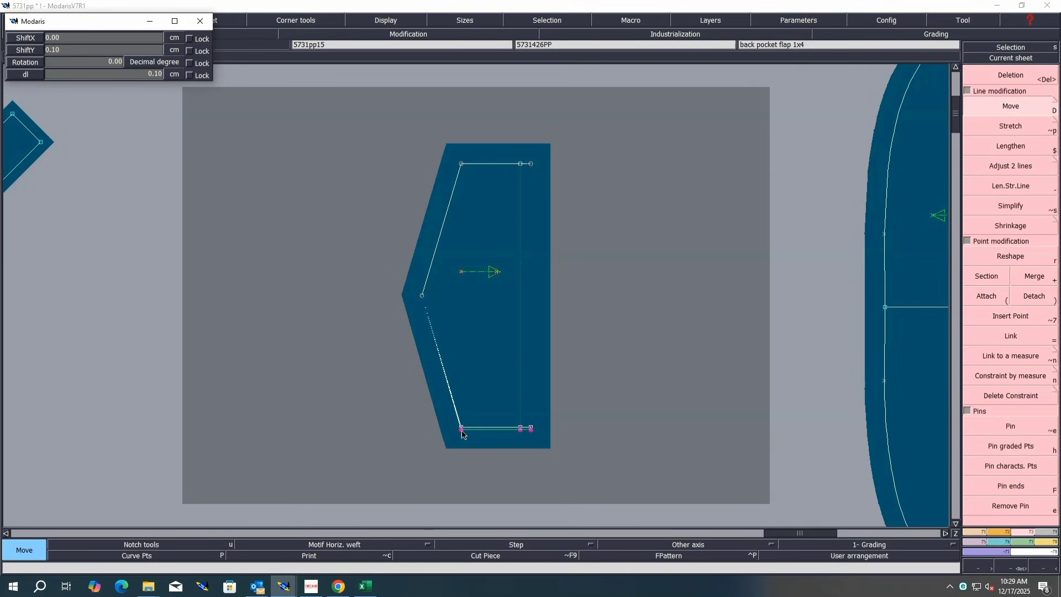
Step: On the back pocket flap FINISH piece, move the bottom edge 0.1 cm up and the top edge 0.1 cm down
left_click(674, 357)
key("j")
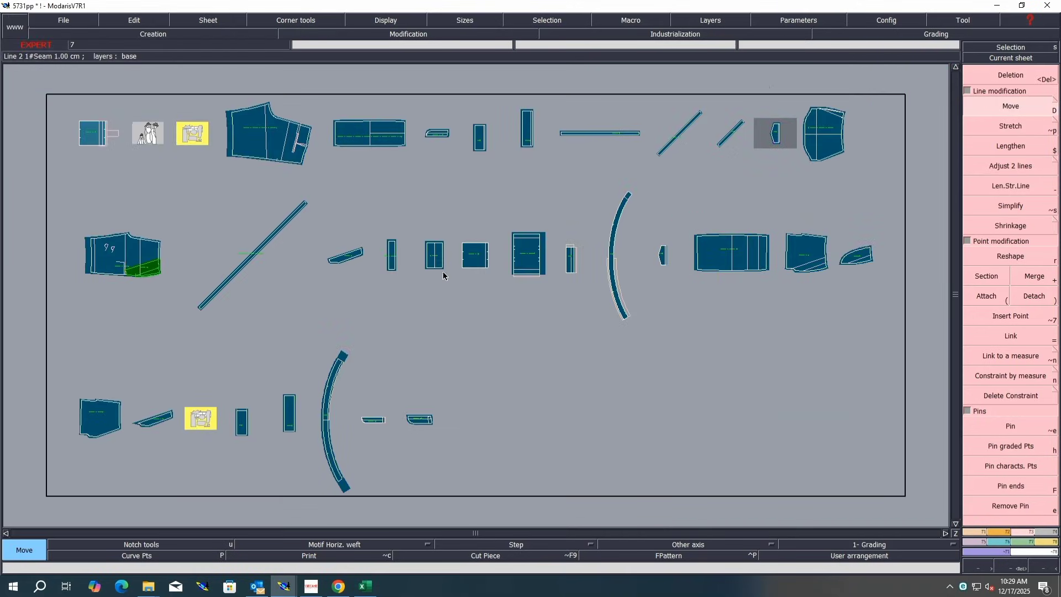
left_click(662, 255)
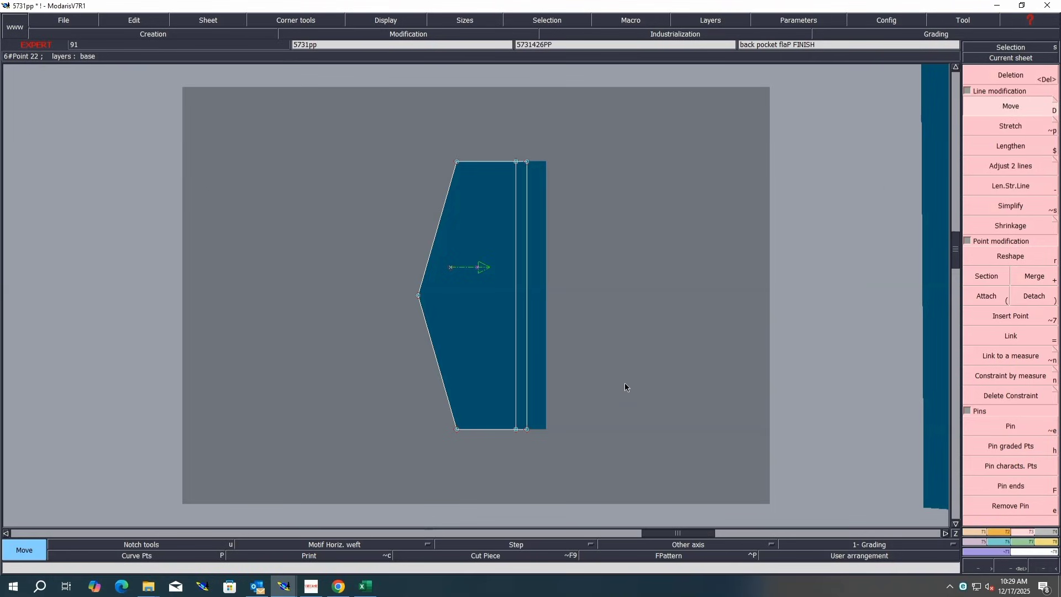
left_click(457, 429)
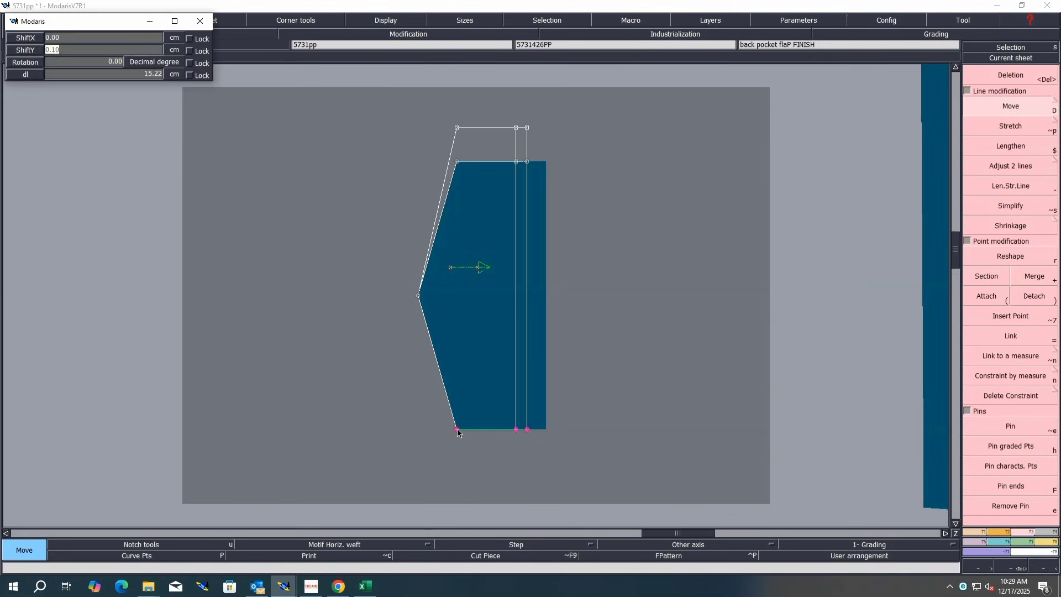
type("1/16")
key("Return")
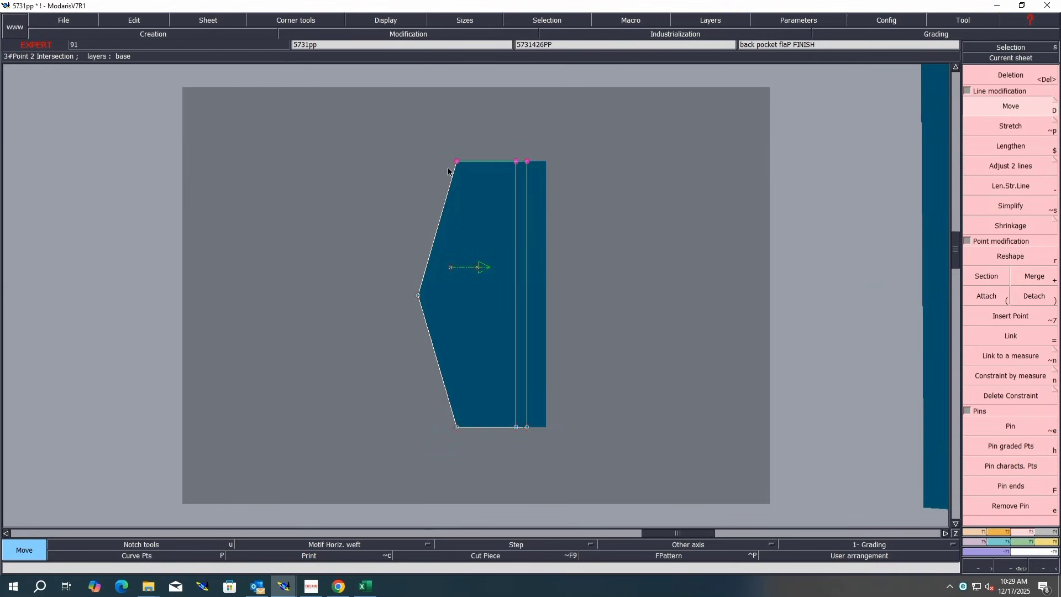
left_click(456, 163)
type("-")
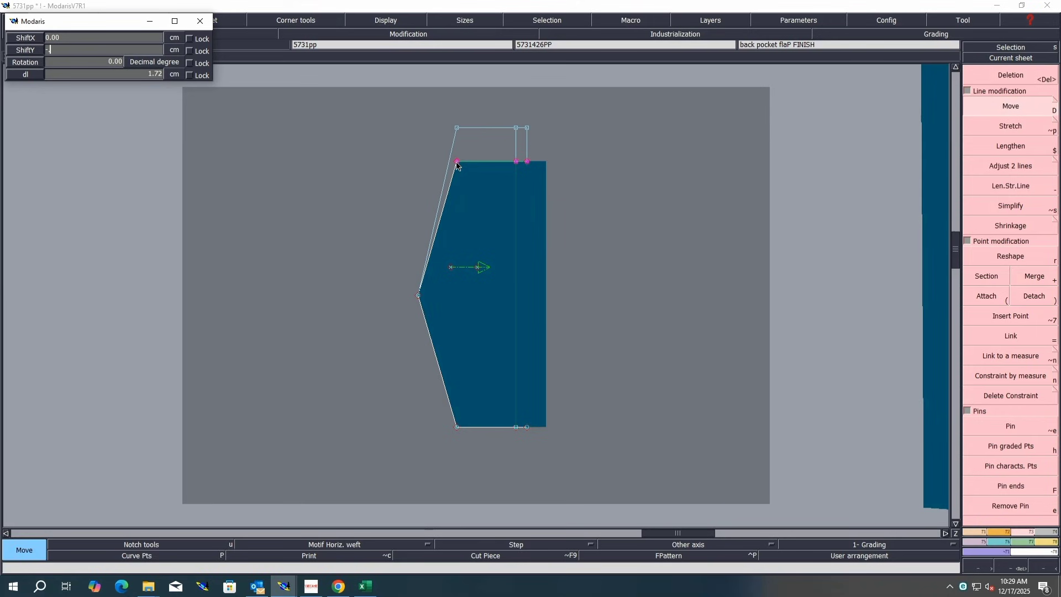
type(".16")
key("Return")
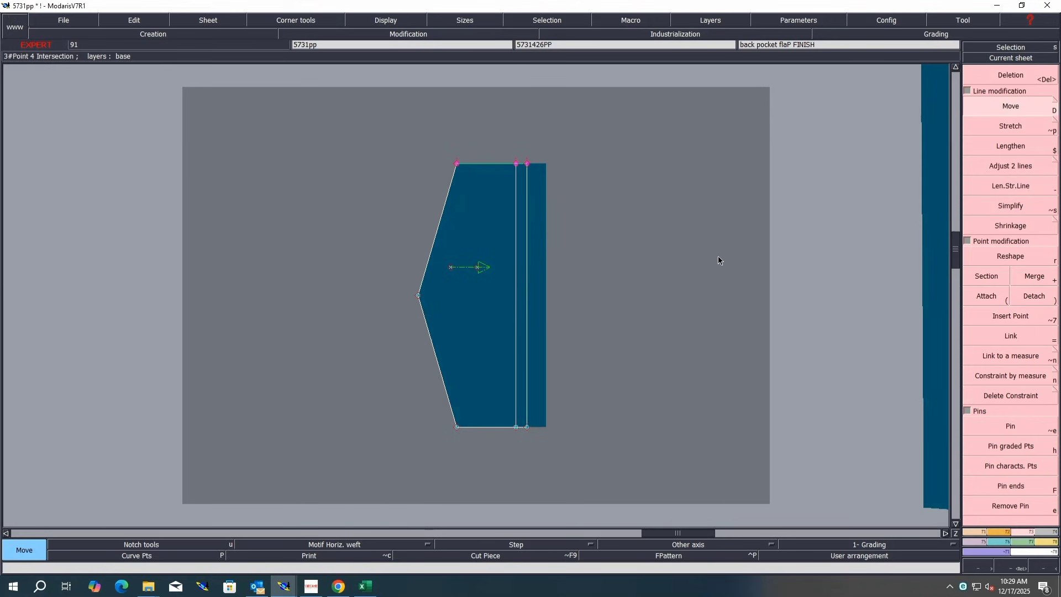
Step: Return to the full sheet view and save the model, confirming the access paths
key("j")
key("ctrl+u")
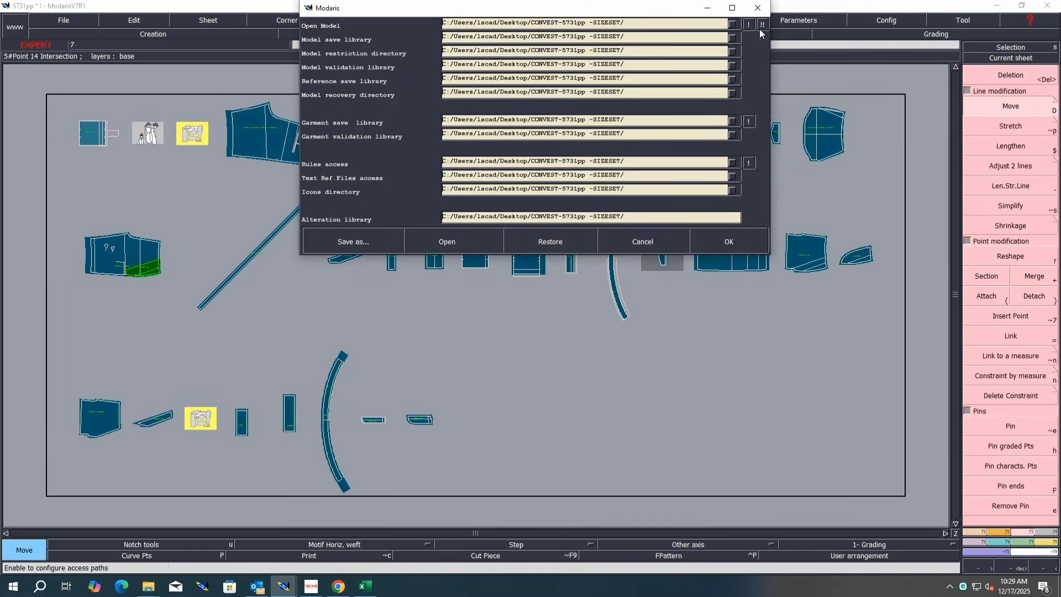
left_click(730, 241)
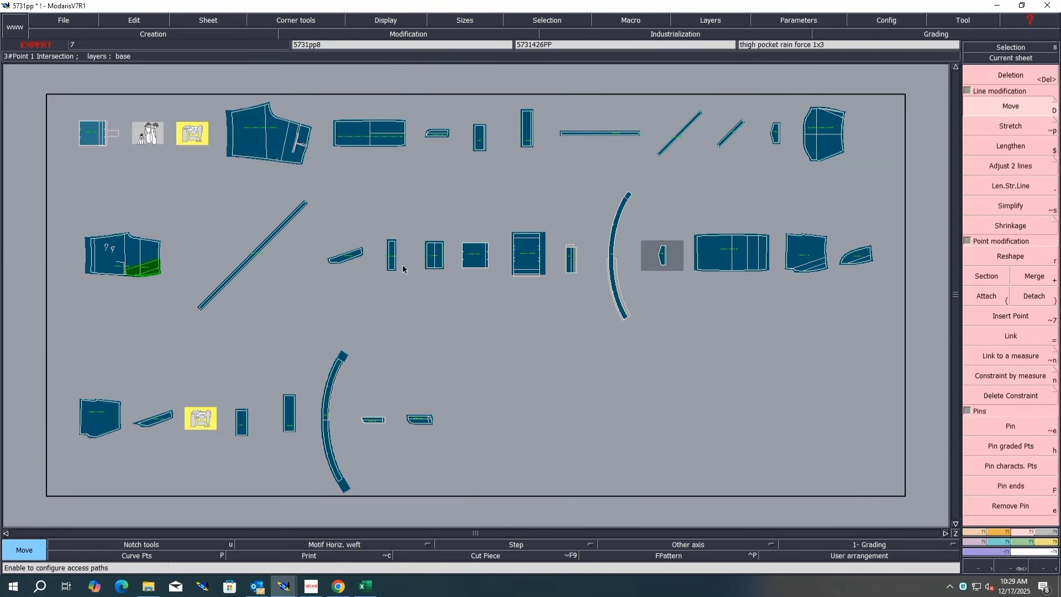
key("ctrl+s")
left_click(477, 356)
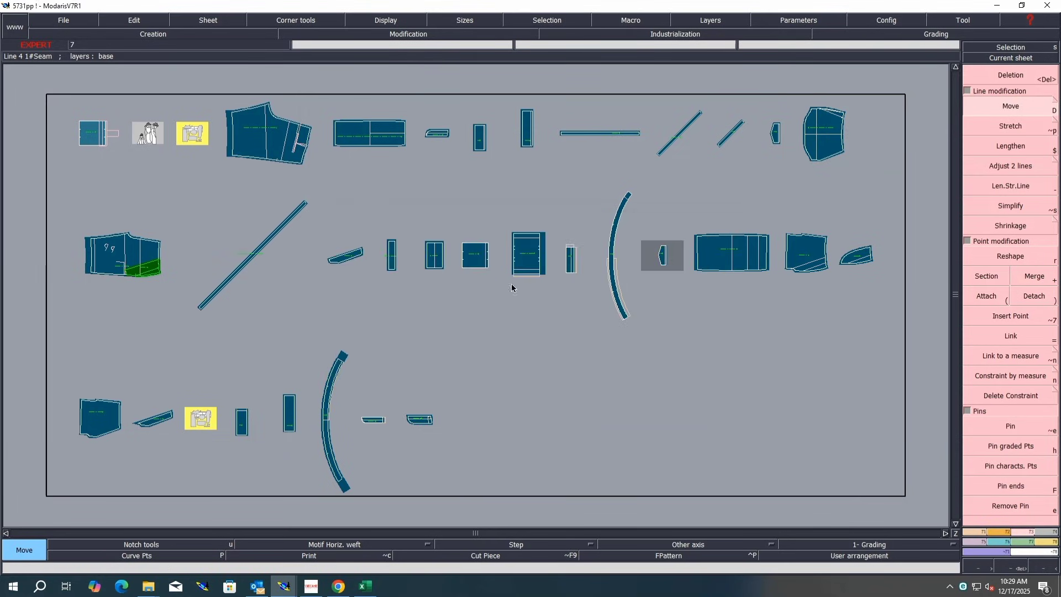
Step: Select all pieces and display the nest of all graded sizes
key("ctrl+a")
key("F10")
key("F11")
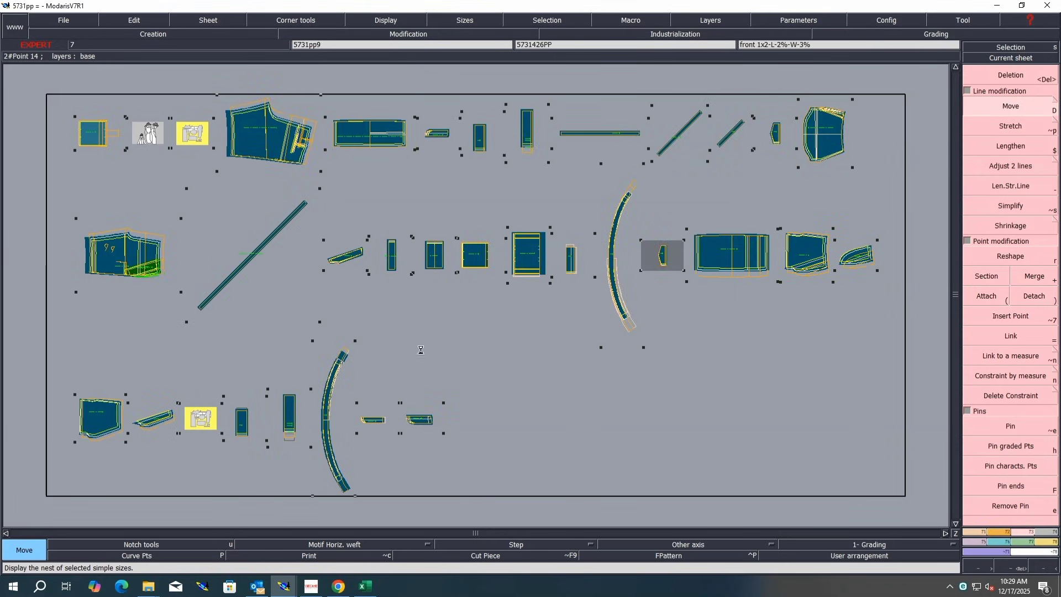
key("F12")
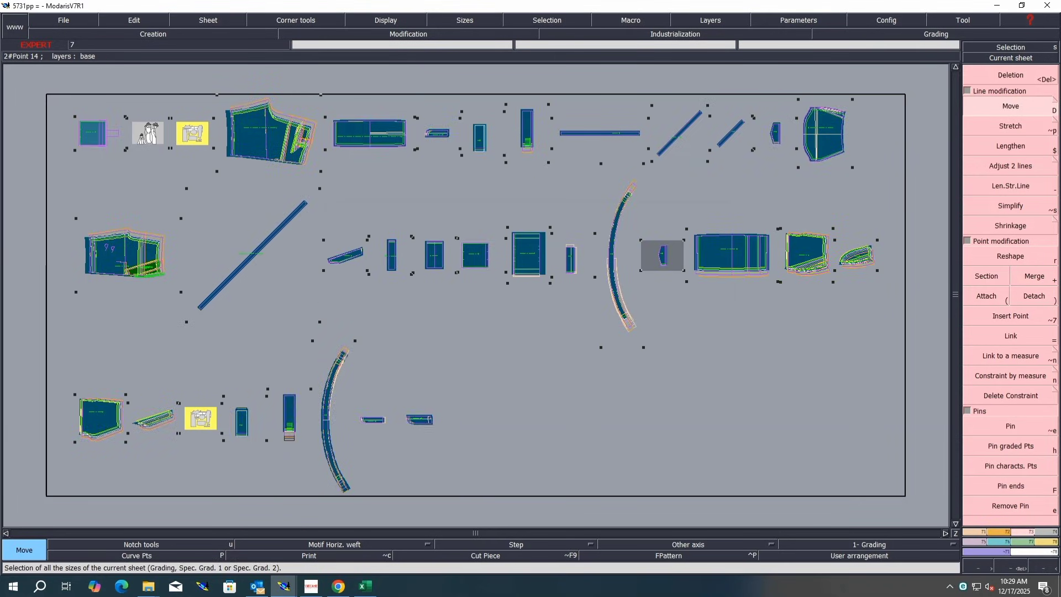
left_click(1003, 543)
Step: Pack the graded nests and select the front and back trouser panels for a closer view
left_click(1011, 143)
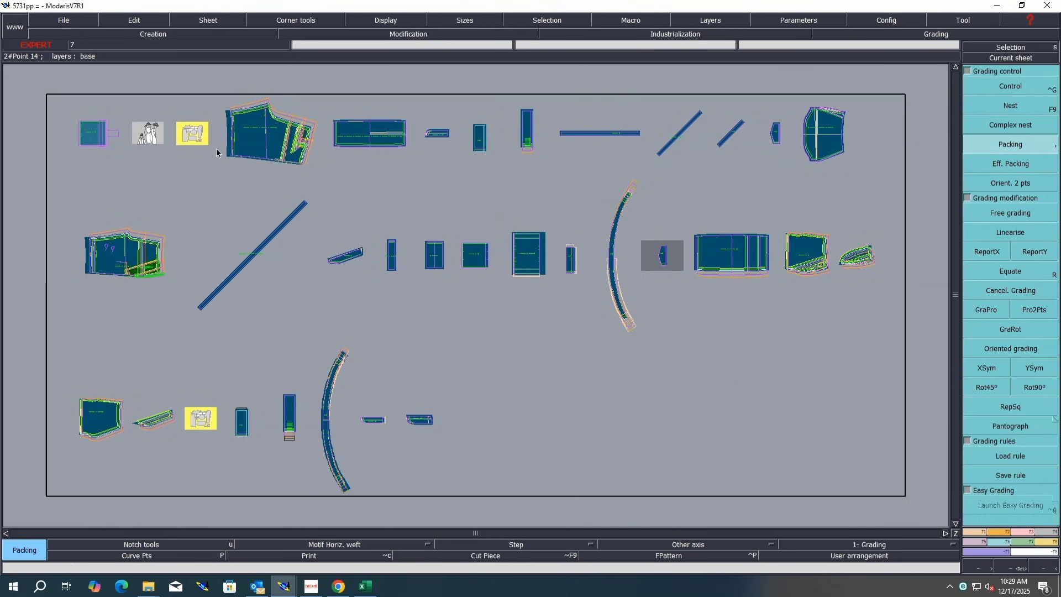
left_click(250, 151)
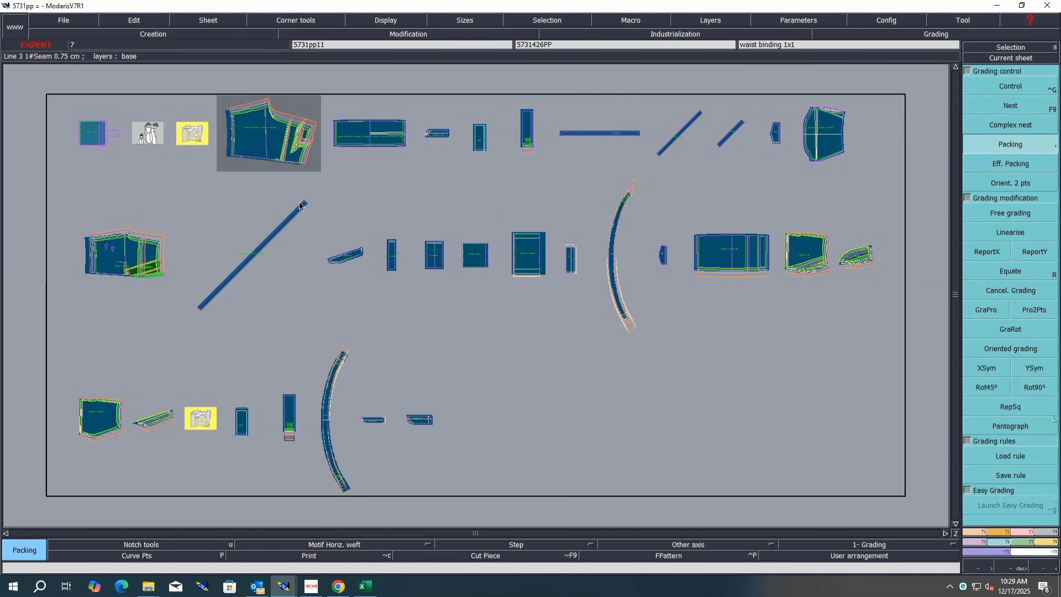
key("j")
left_click(258, 131)
left_click(126, 271)
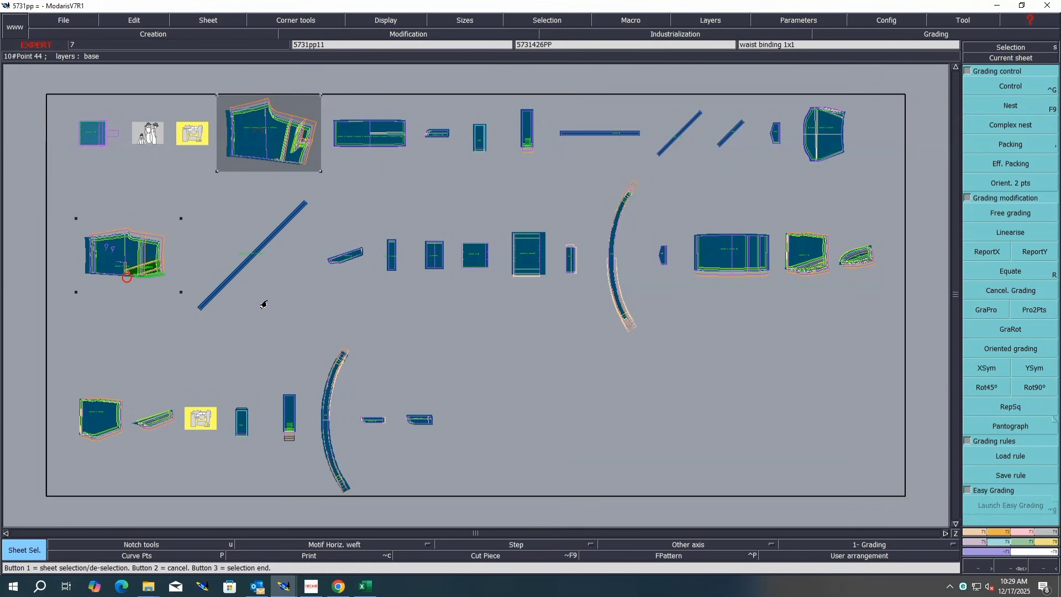
right_click(536, 385)
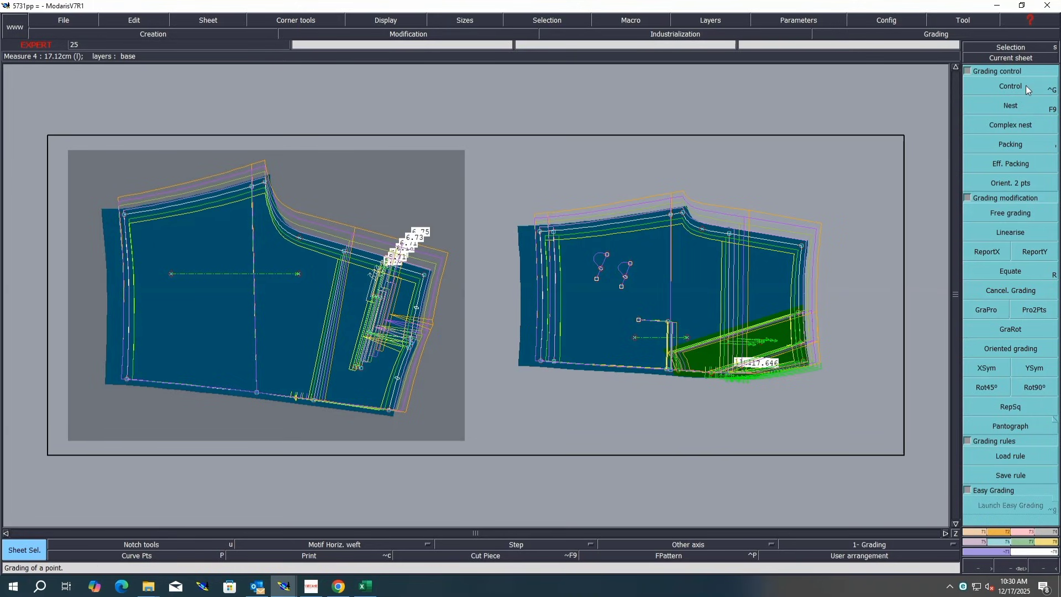
Step: Switch to Excel and fill the waist width row A of the size chart with blue
left_click(365, 586)
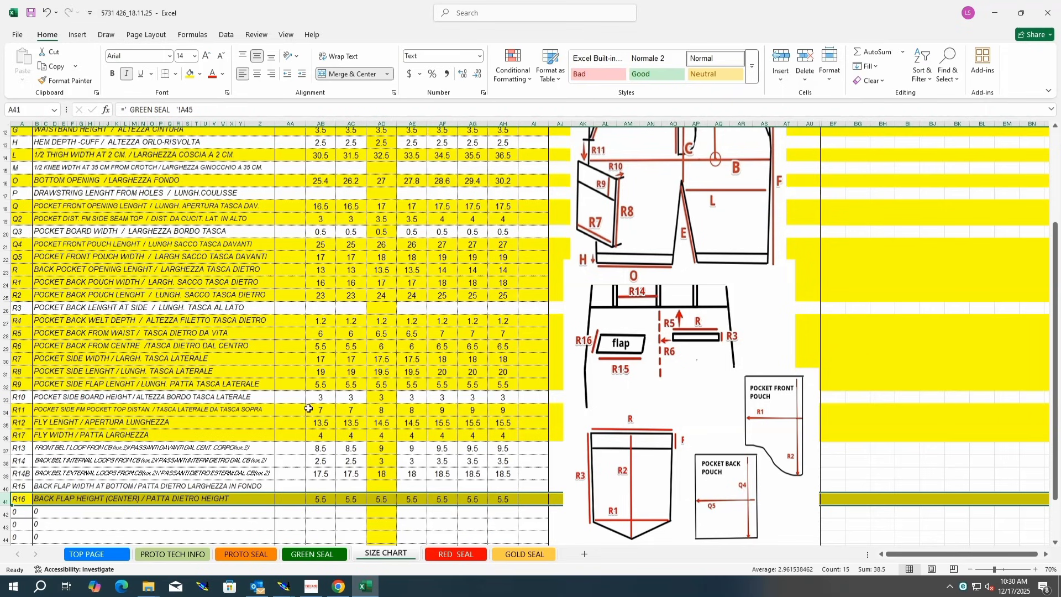
scroll(254, 298, "up", 4)
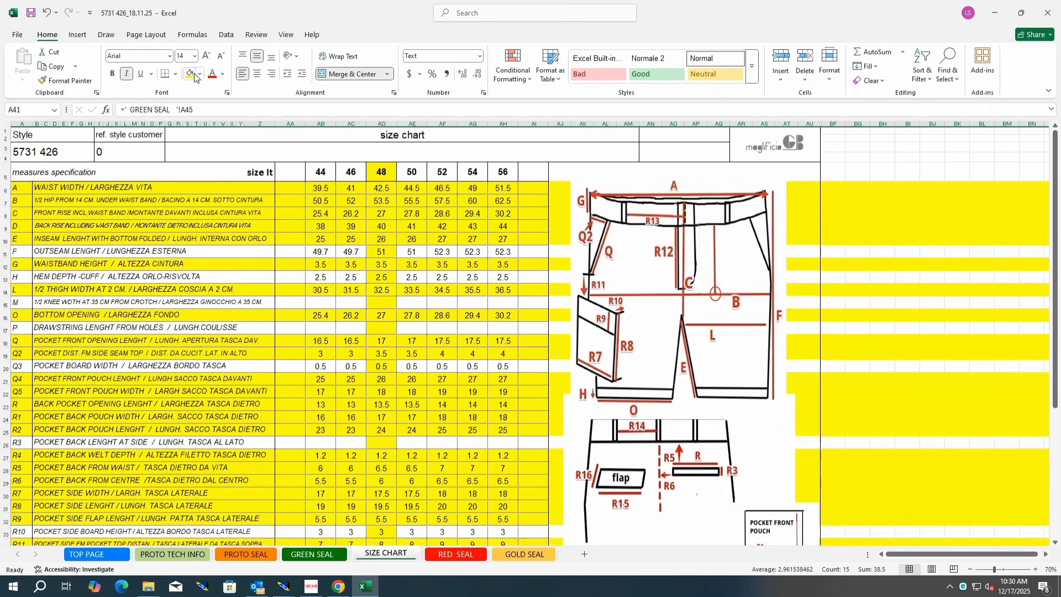
left_click(3, 184)
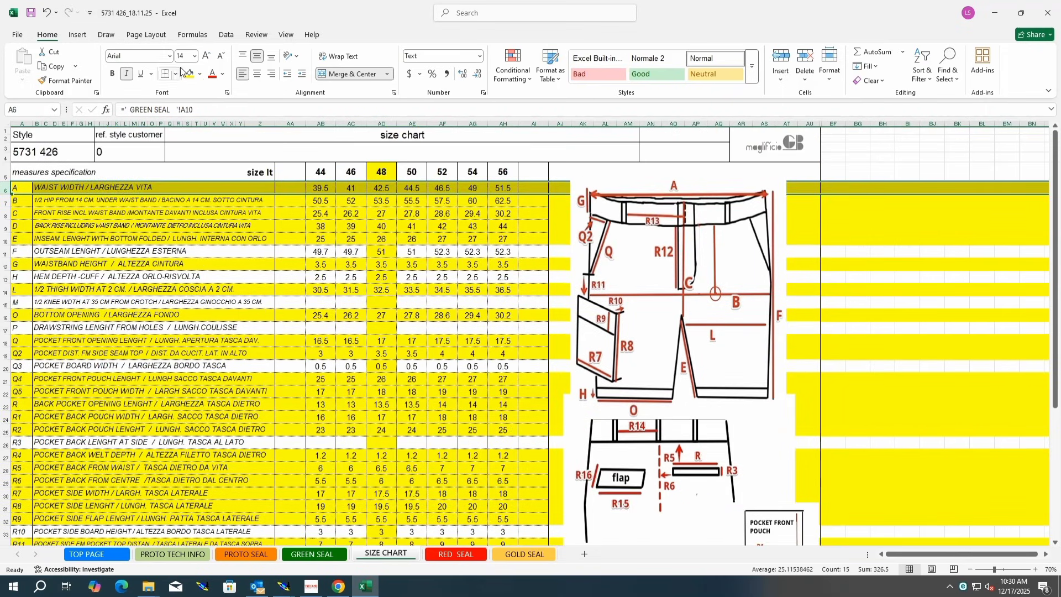
left_click(200, 74)
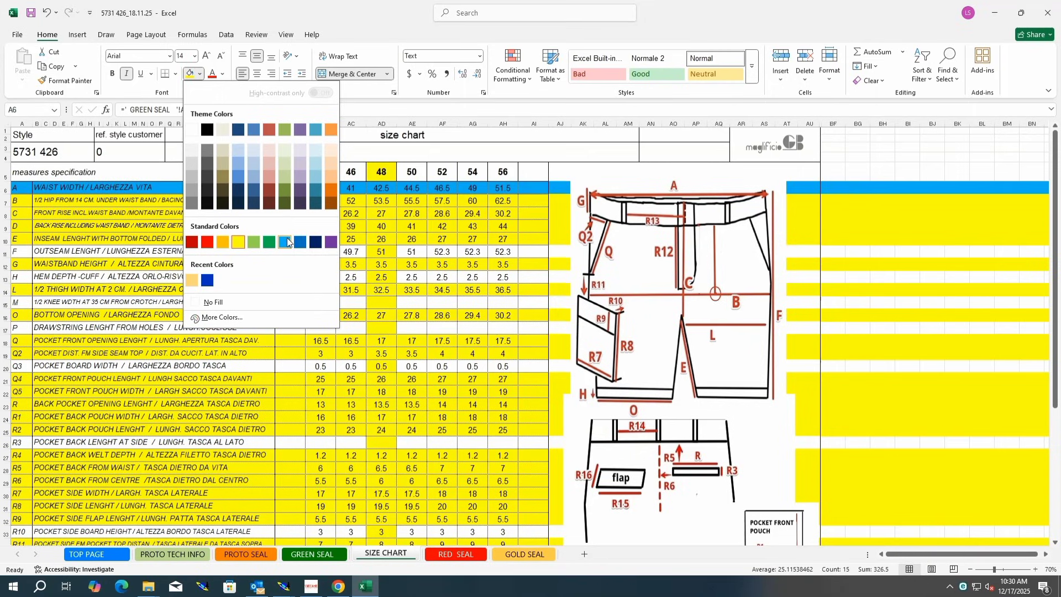
left_click(285, 241)
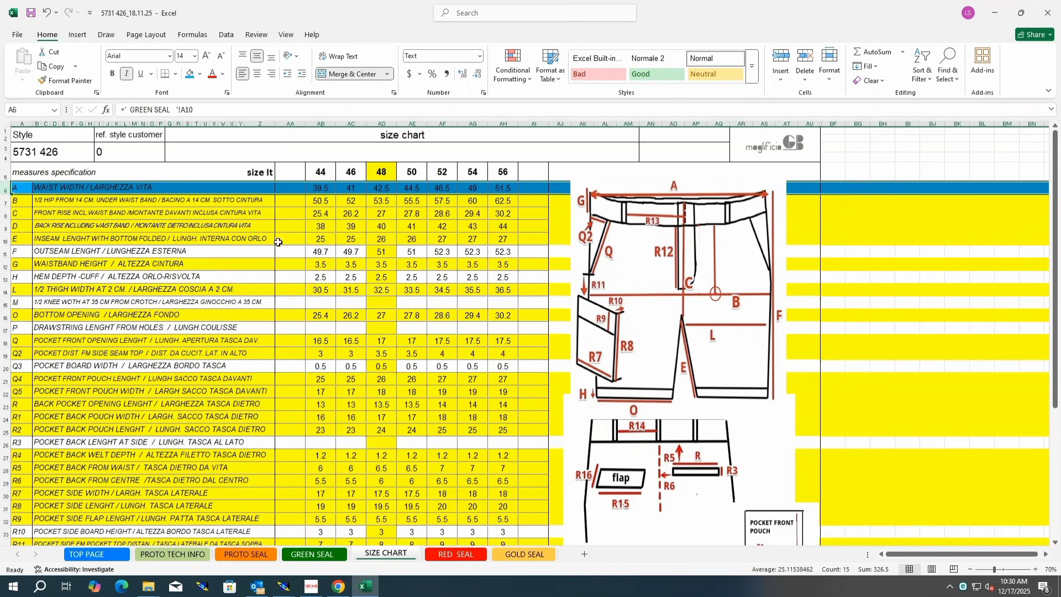
Step: Switch back to Modaris
left_click(271, 241)
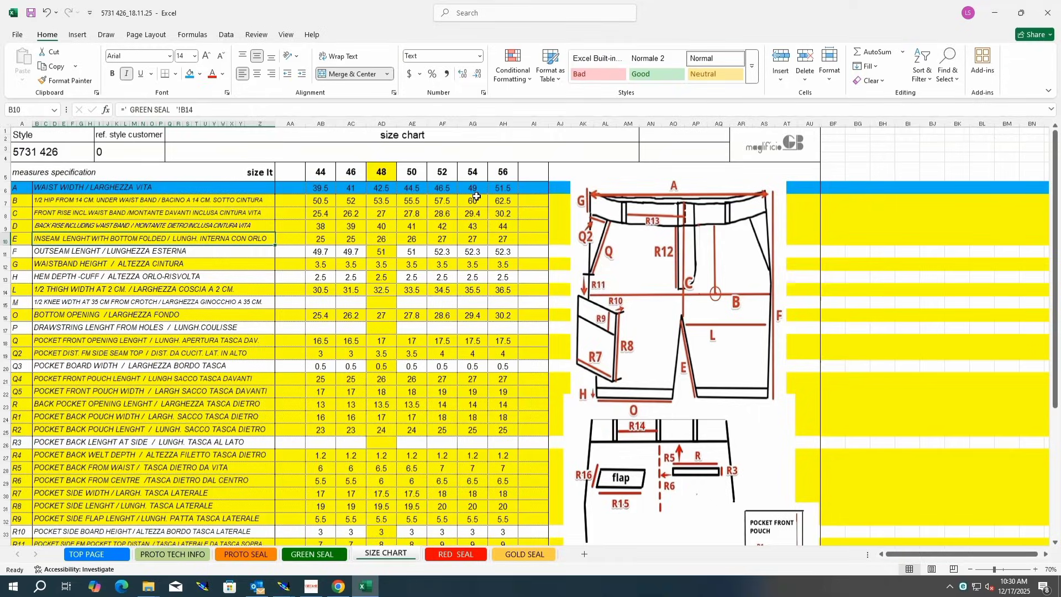
left_click(284, 586)
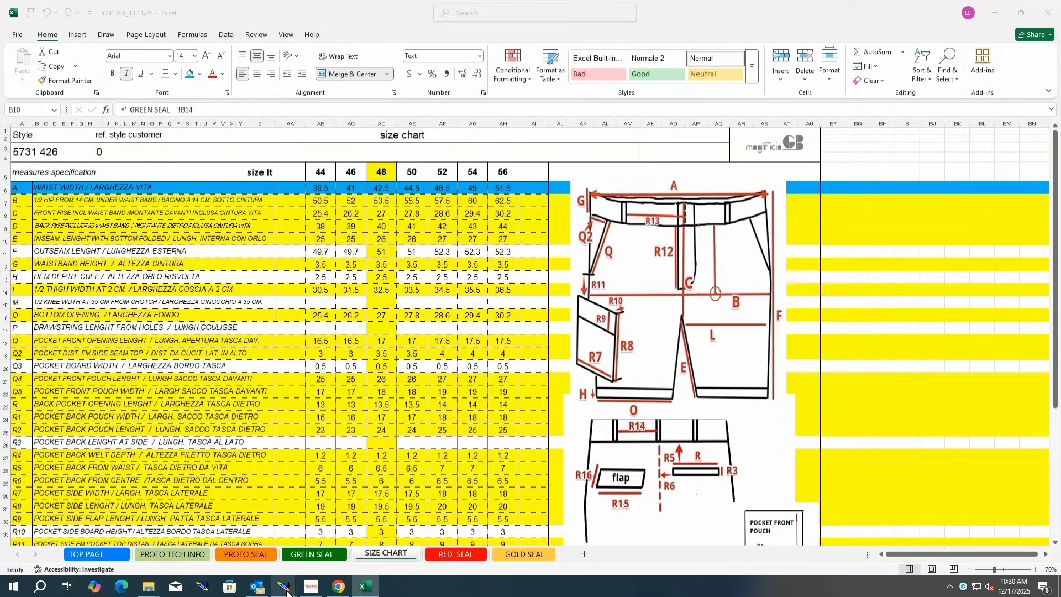
left_click(278, 552)
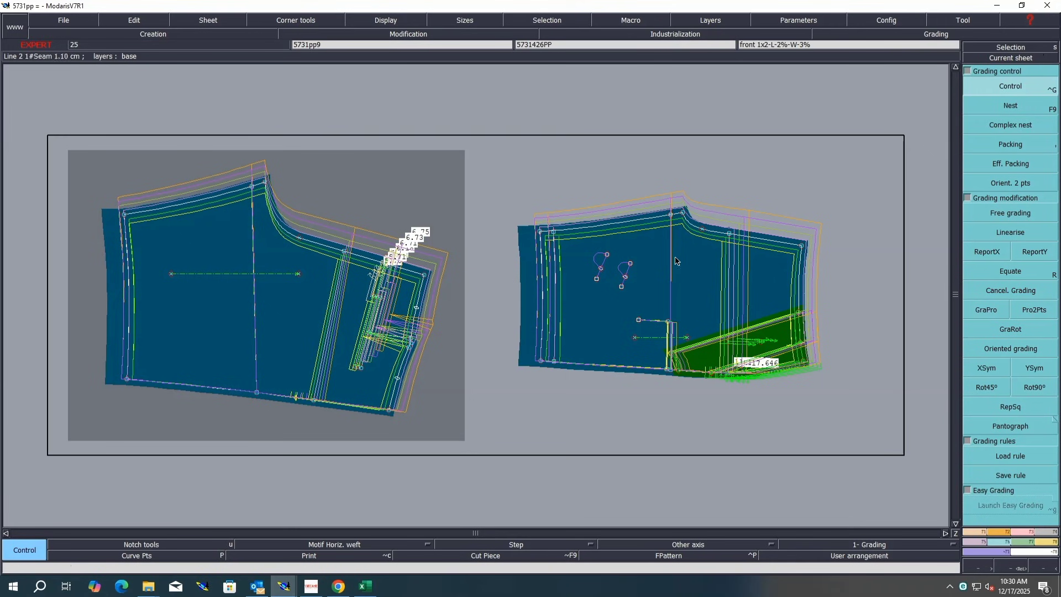
Step: Inspect the grading table of the front panel's waist side corner point, packing and unpacking the graded nest
left_click(801, 247)
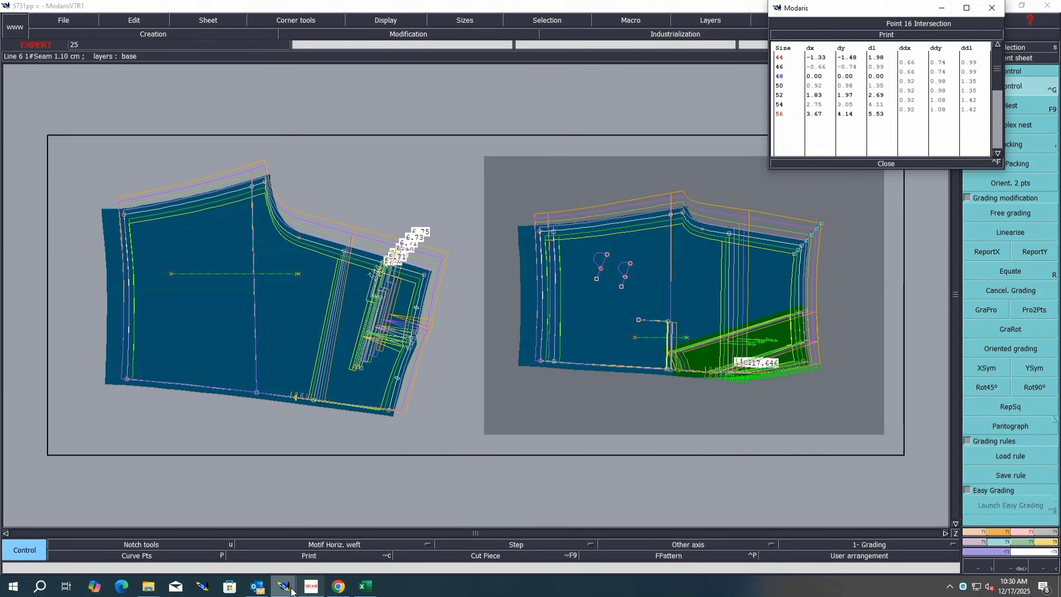
left_click(887, 163)
left_click(1010, 143)
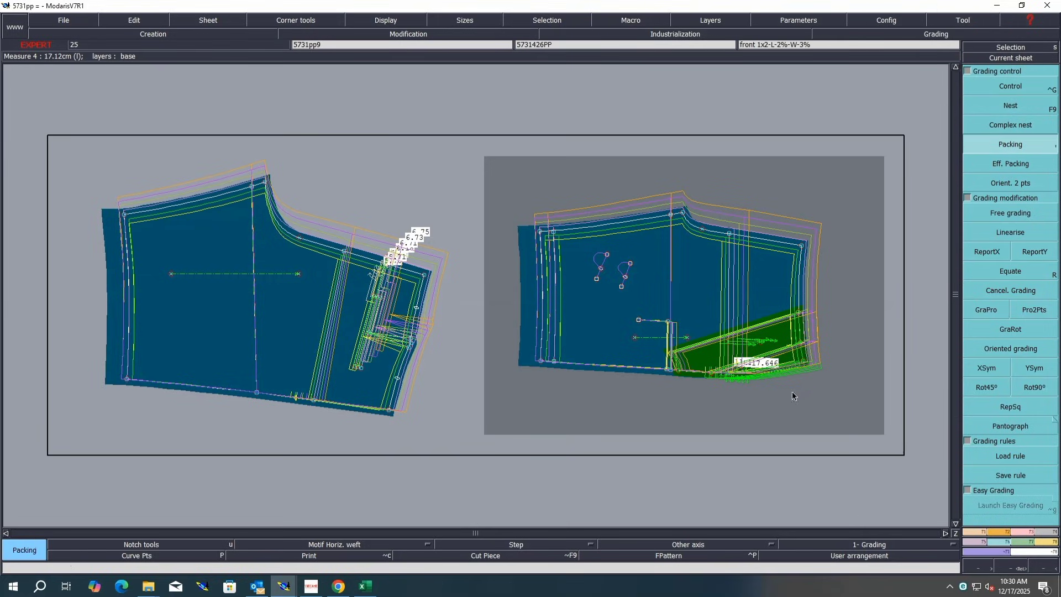
left_click(805, 364)
left_click(1001, 87)
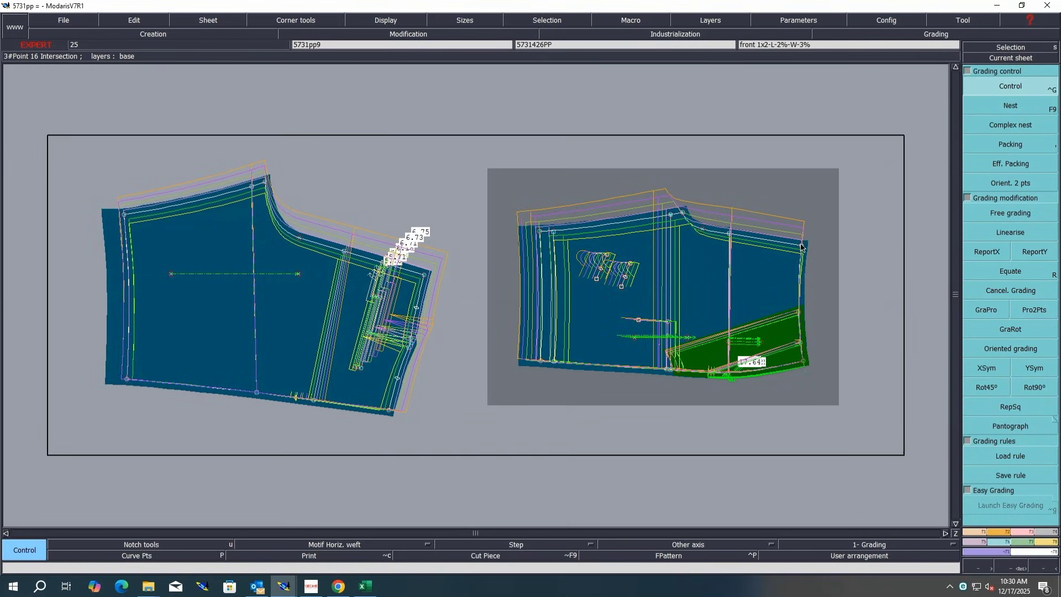
left_click(802, 247)
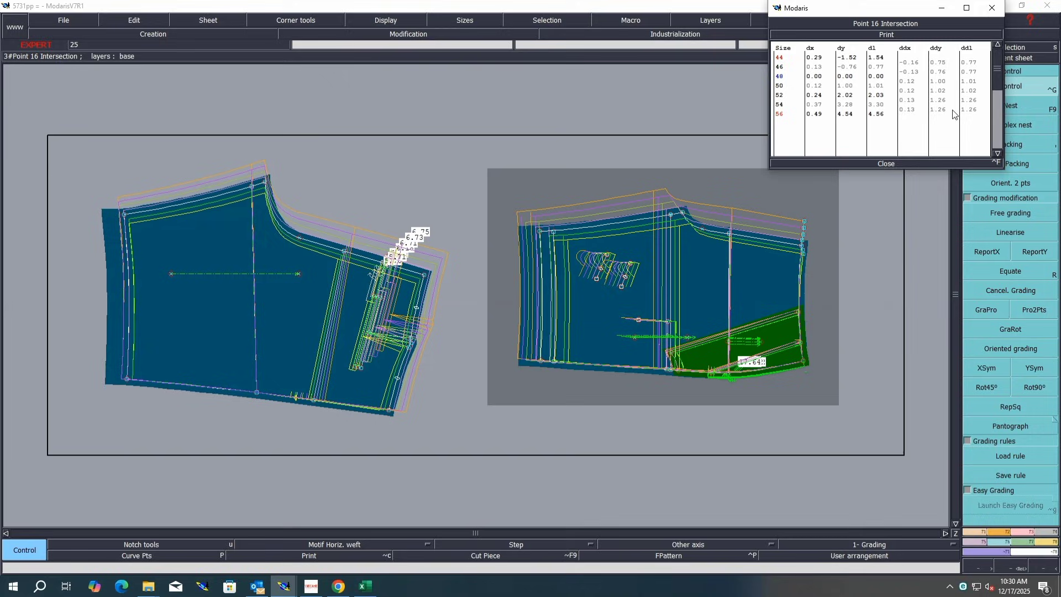
left_click(883, 164)
left_click(1014, 145)
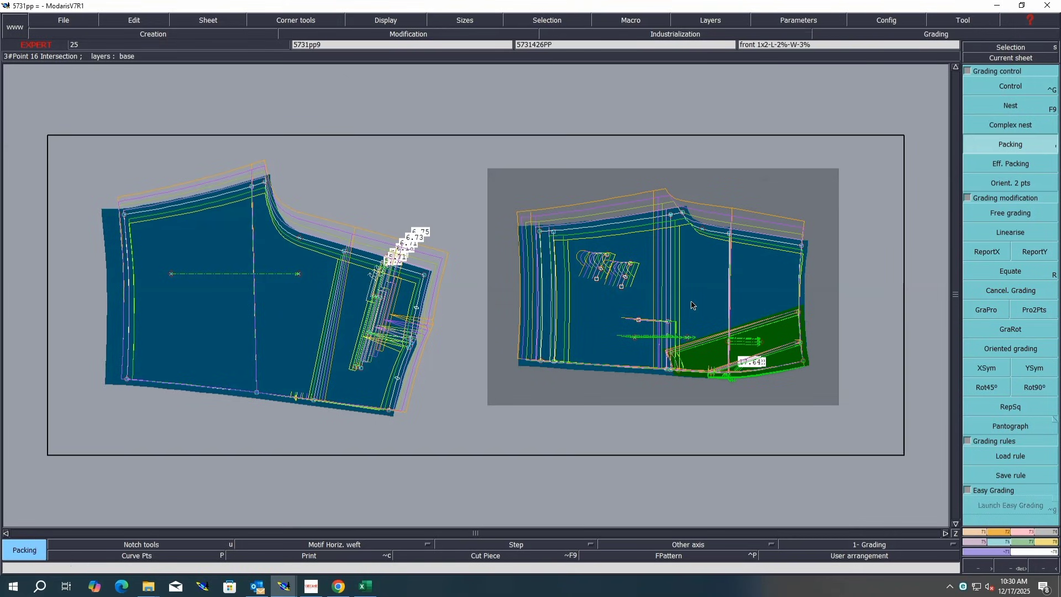
left_click(671, 369)
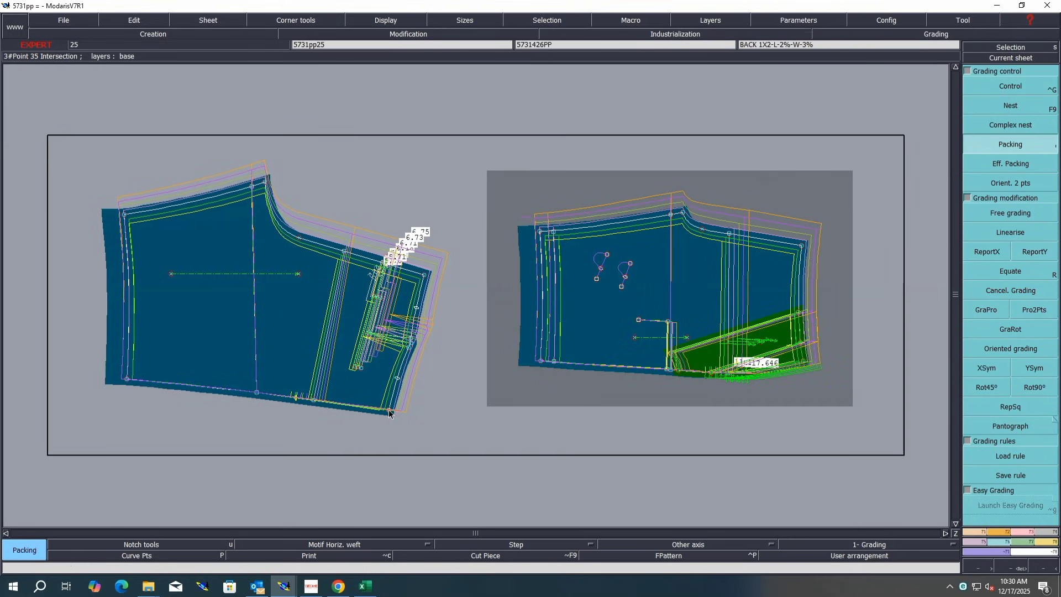
Step: Pack the back panel's graded nest and inspect the grading table of its waist side point
left_click(388, 410)
left_click(982, 82)
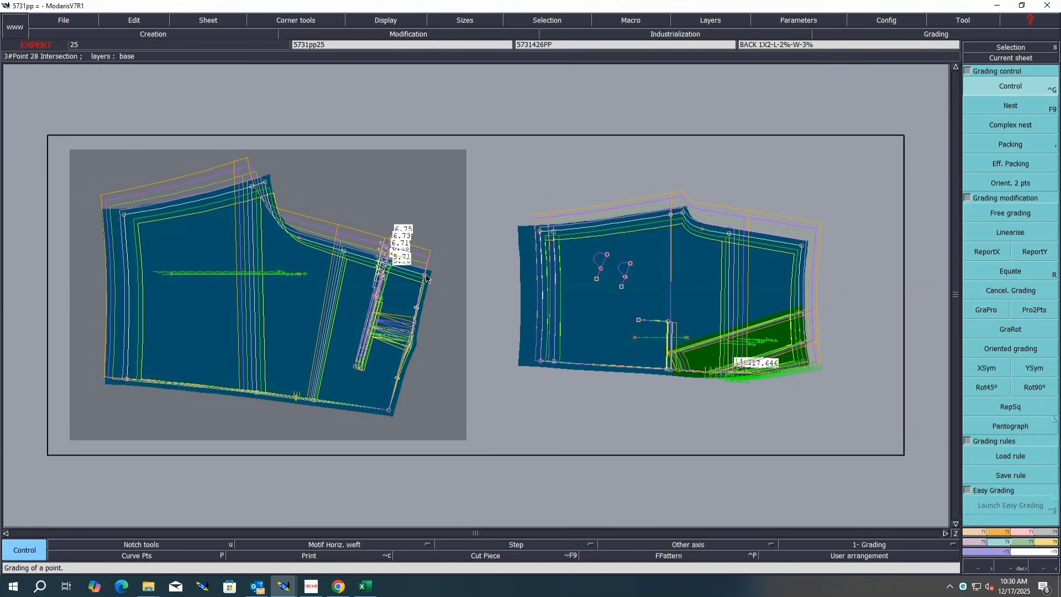
left_click(429, 256)
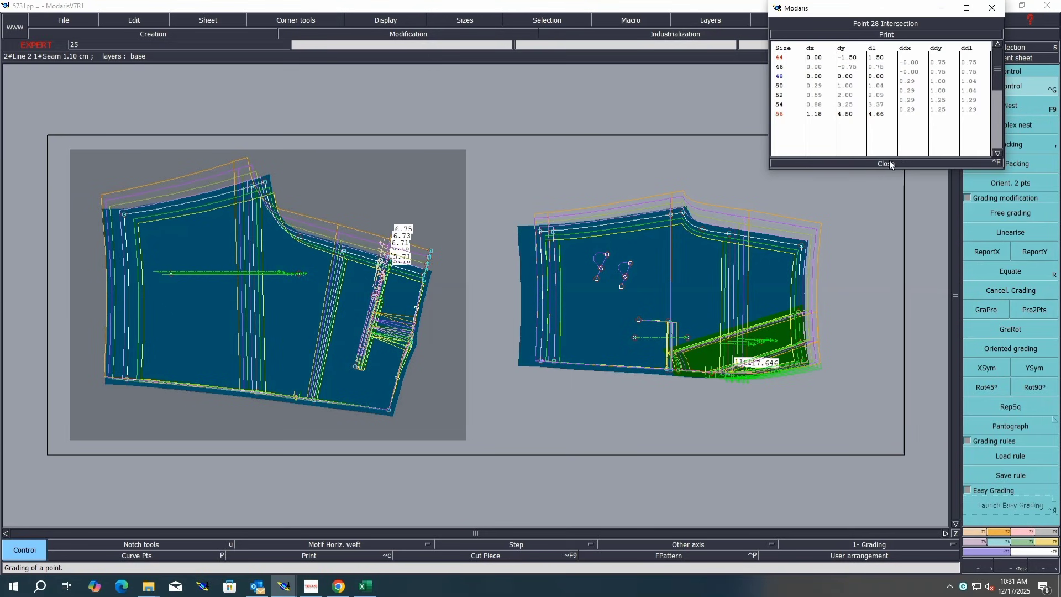
left_click(888, 164)
Step: Switch to Excel and fill the hip row B of the size chart with blue
left_click(365, 586)
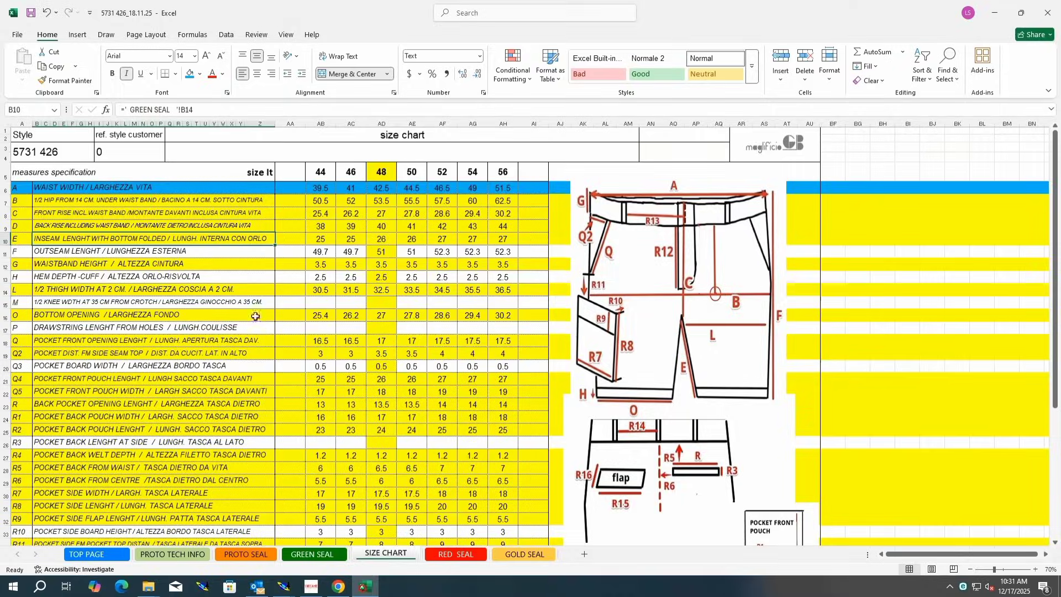
left_click(6, 201)
left_click(189, 74)
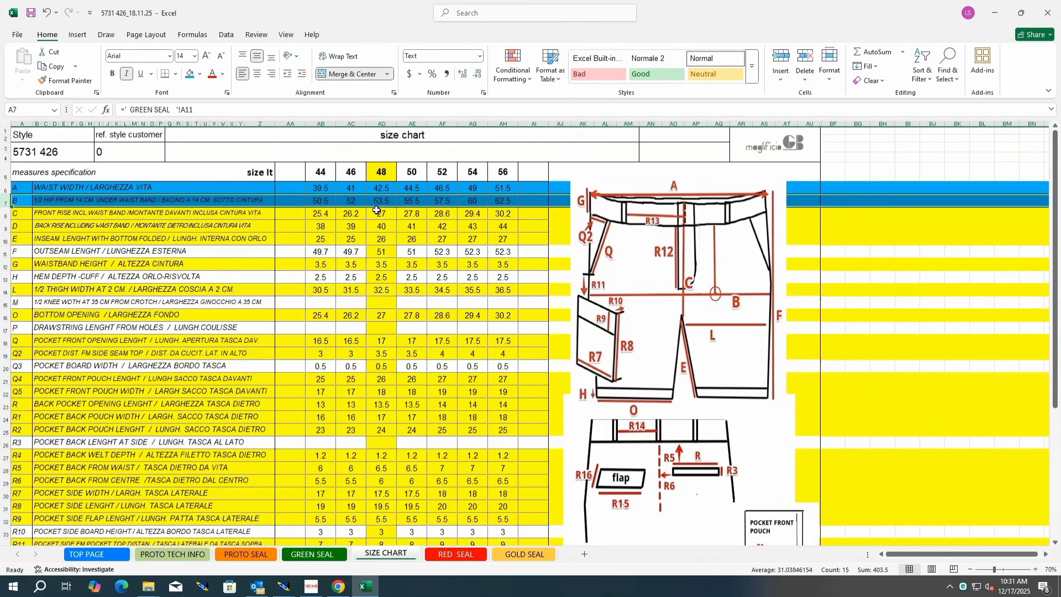
left_click(473, 214)
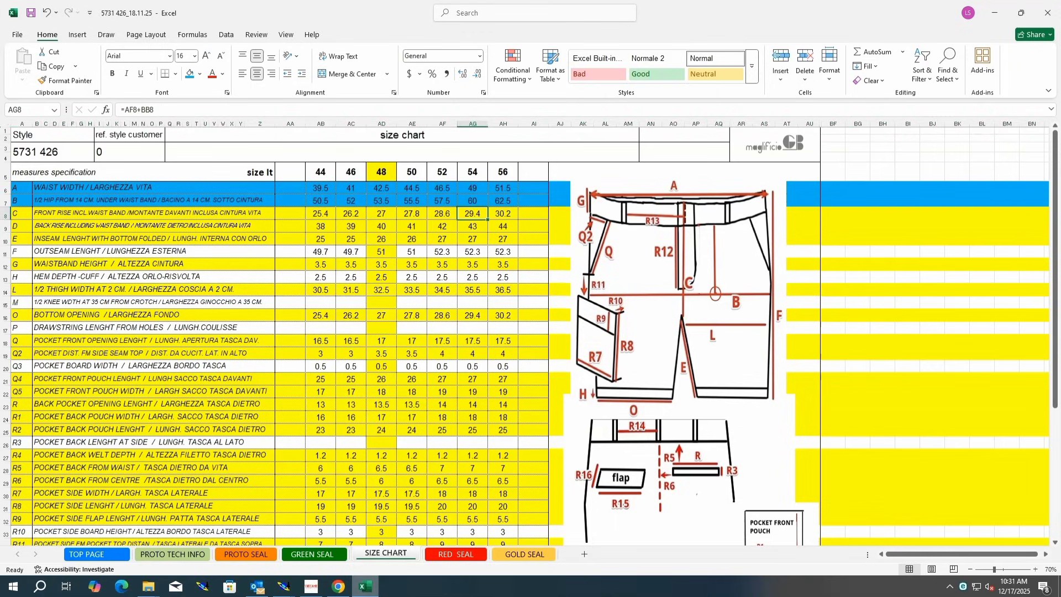
Step: Return to Modaris and inspect the grading tables of two waistband points on the front panel
left_click(284, 585)
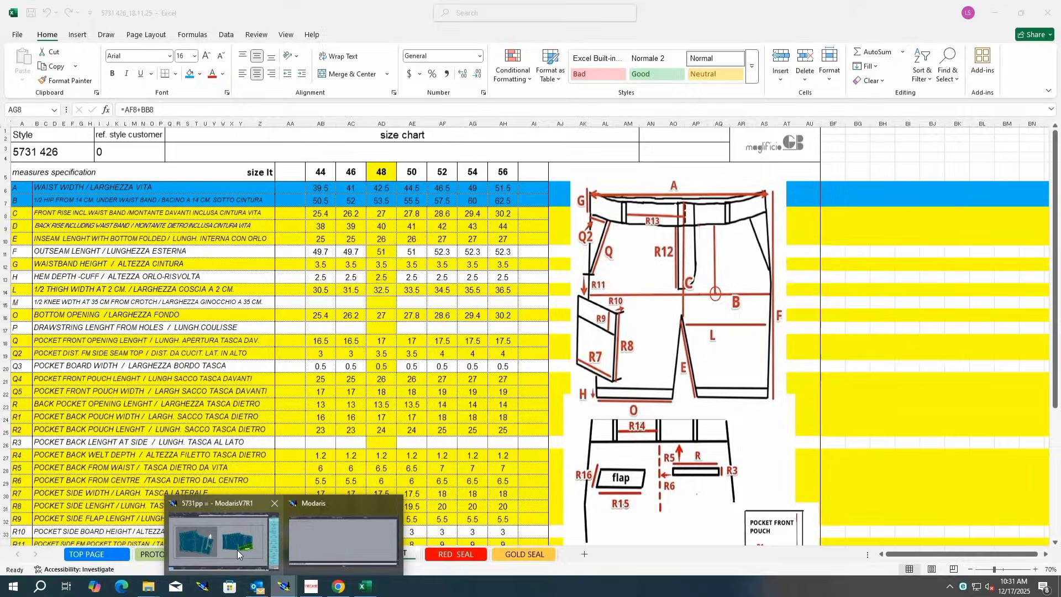
left_click(238, 554)
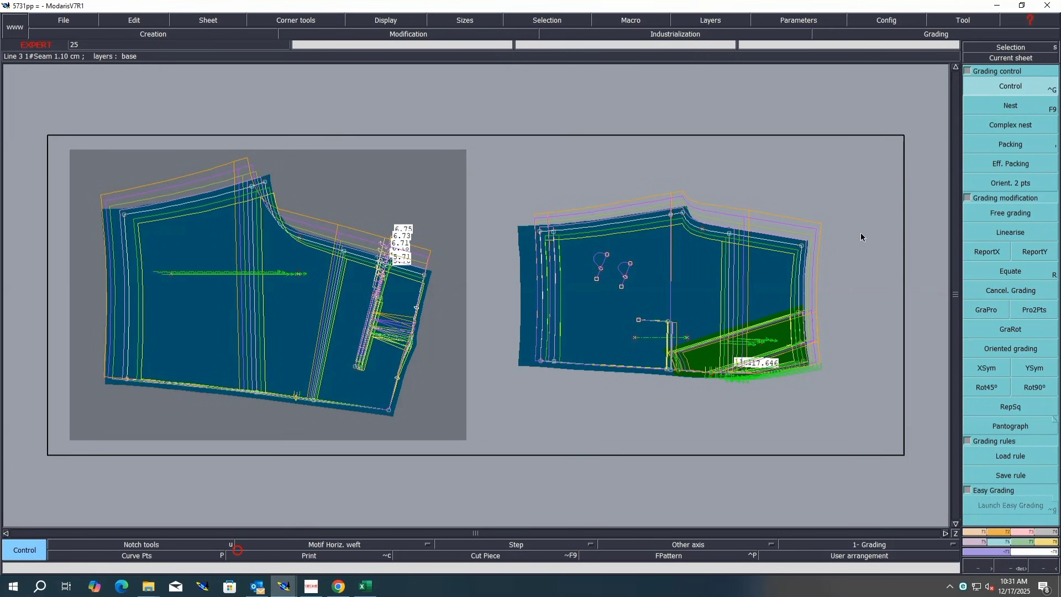
left_click(771, 242)
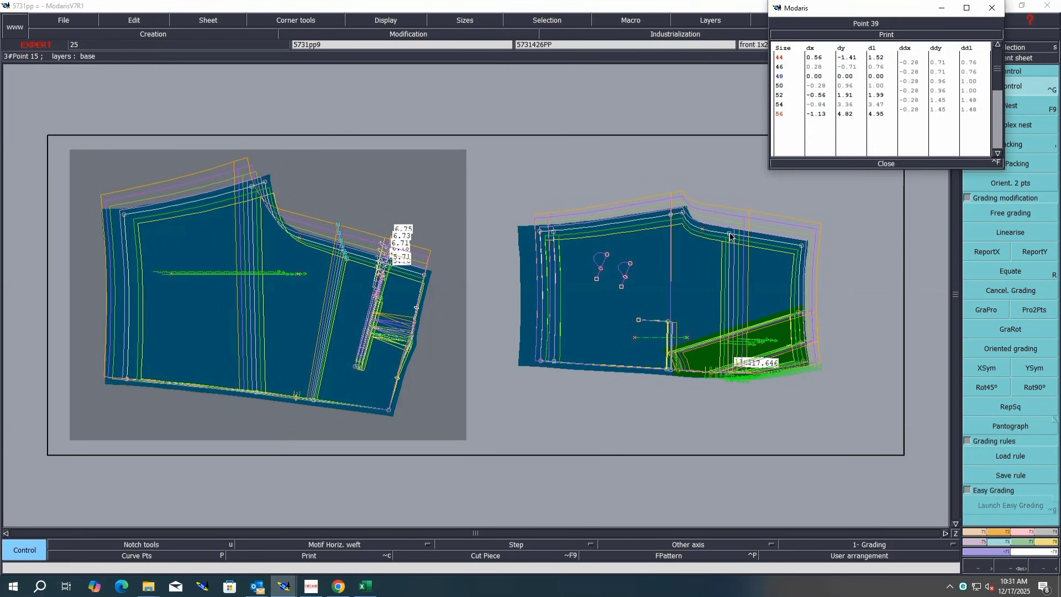
left_click(731, 238)
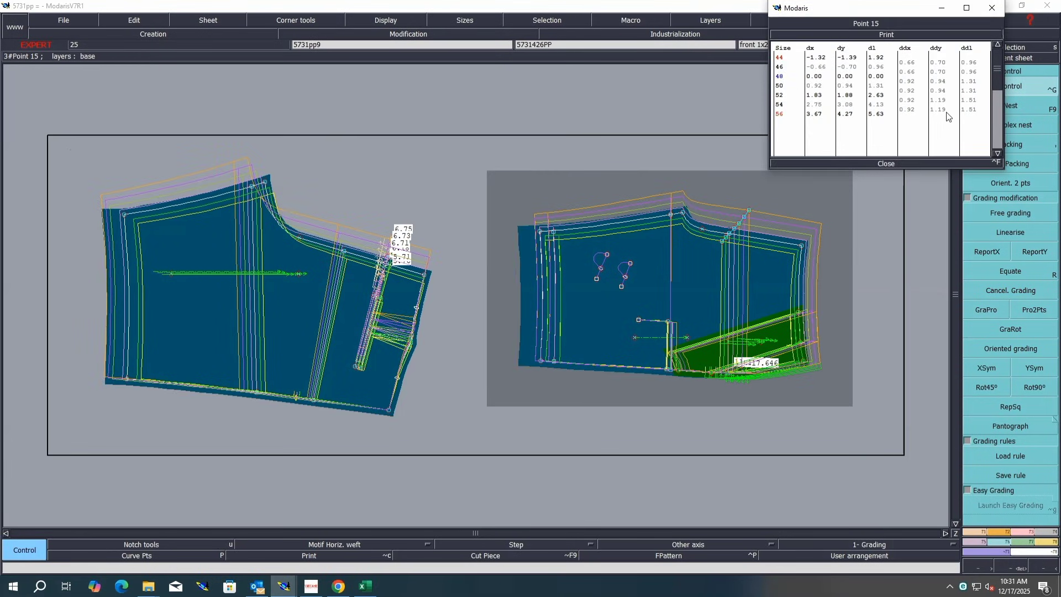
left_click(884, 163)
left_click(1023, 141)
left_click(276, 362)
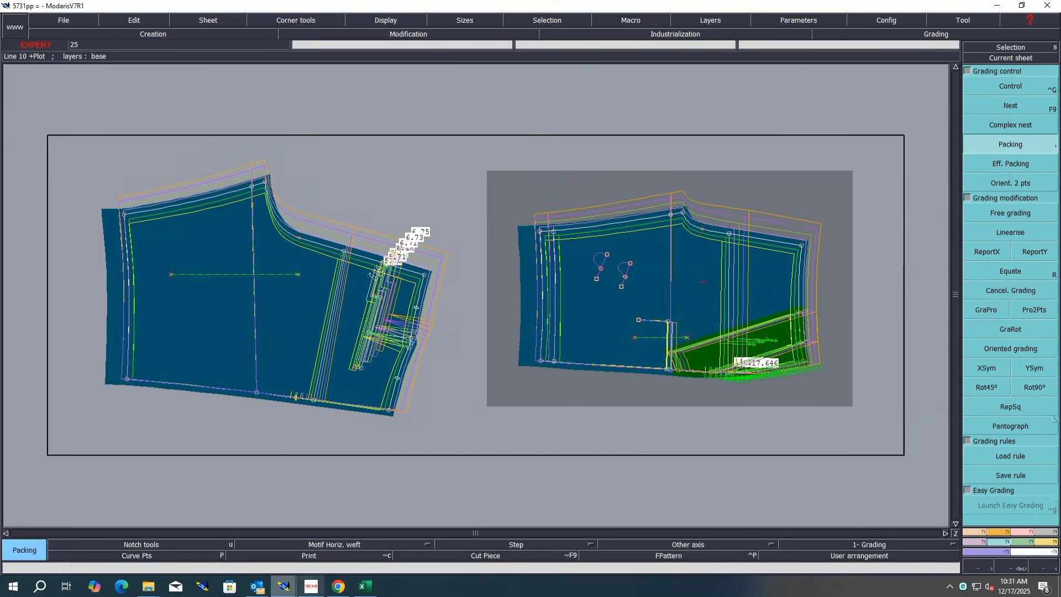
Step: Switch to Excel and fill the thigh width row L of the size chart with blue
left_click(365, 586)
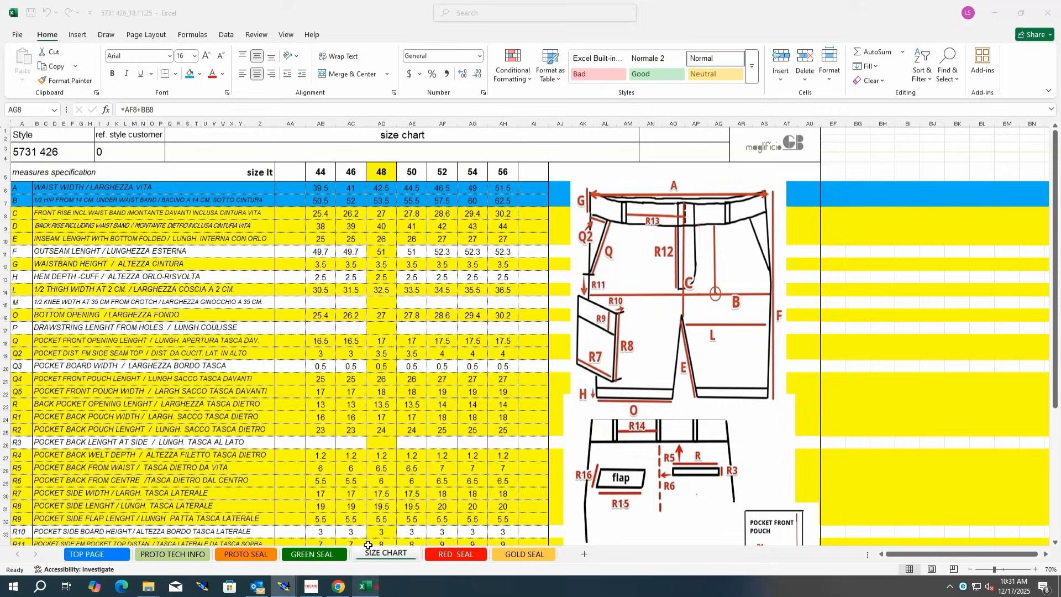
left_click(4, 213)
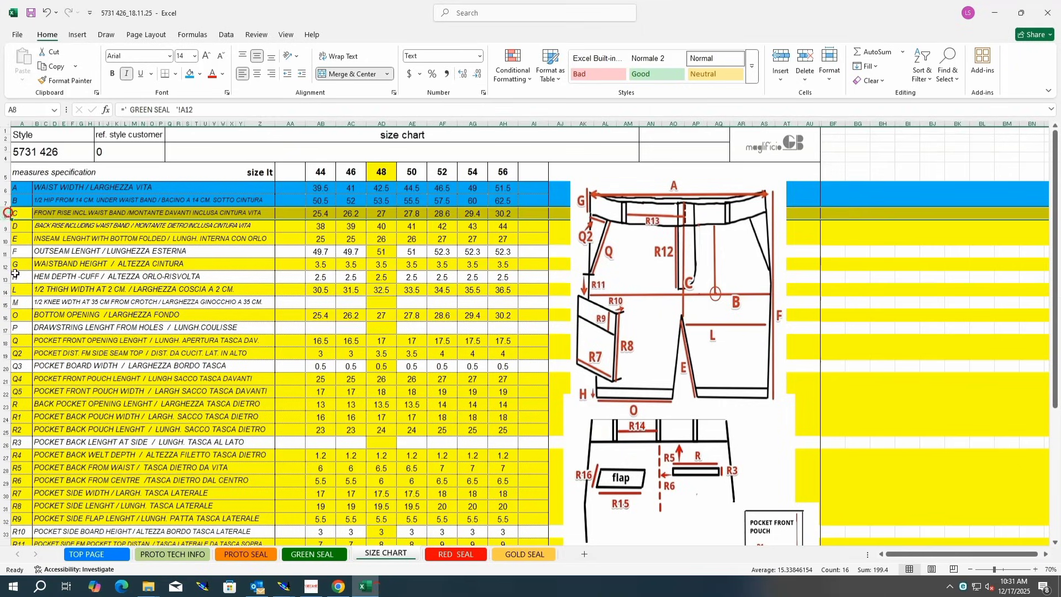
left_click(4, 290)
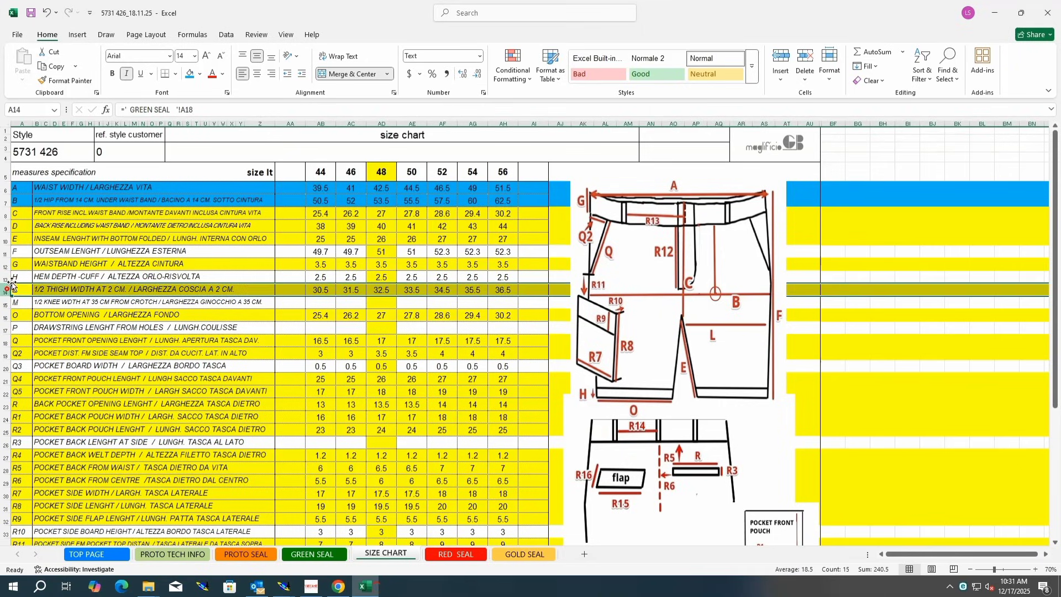
left_click(188, 74)
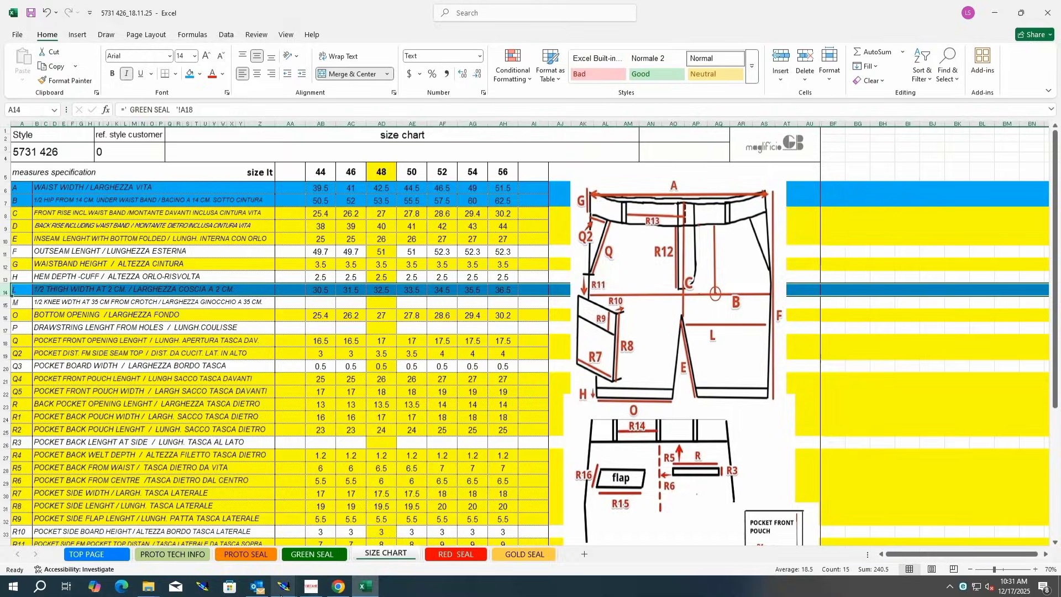
Step: Return to Modaris and inspect the grading tables of the waist points on the back and front panels
mouse_move(284, 586)
left_click(309, 551)
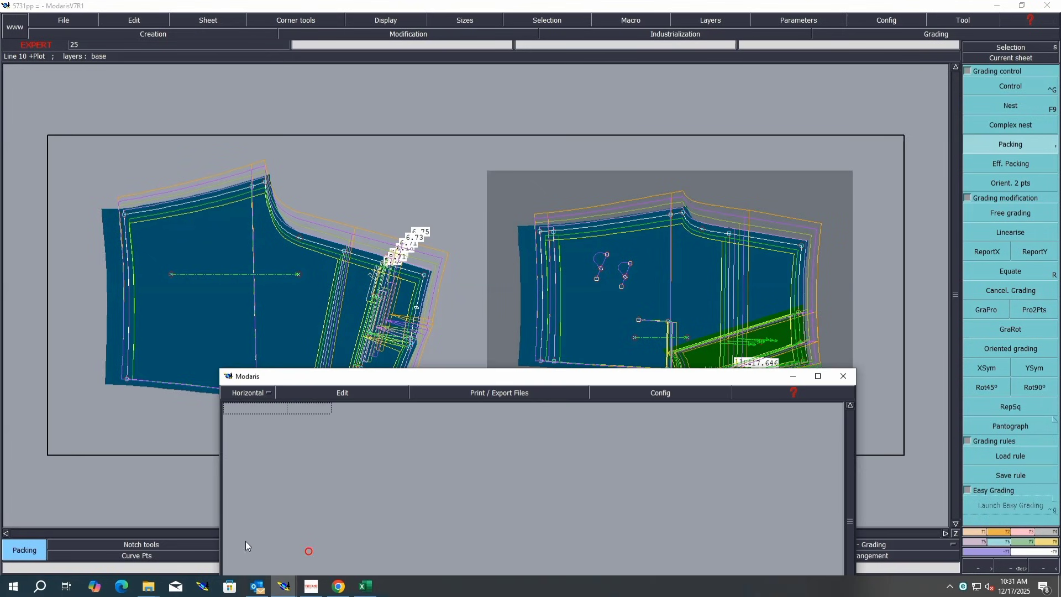
left_click(794, 377)
left_click(1018, 83)
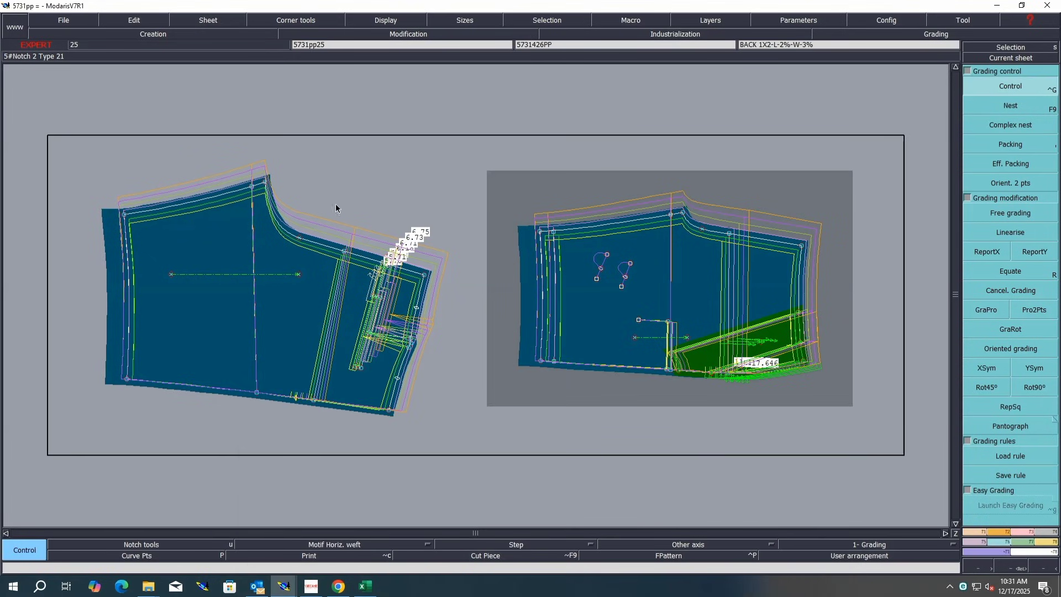
left_click(250, 189)
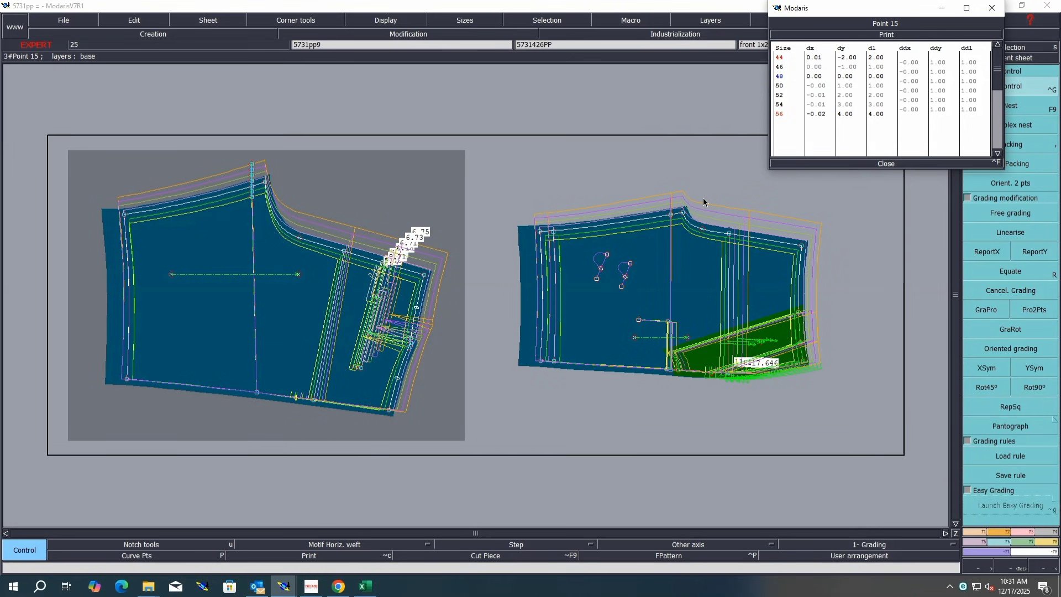
left_click(671, 216)
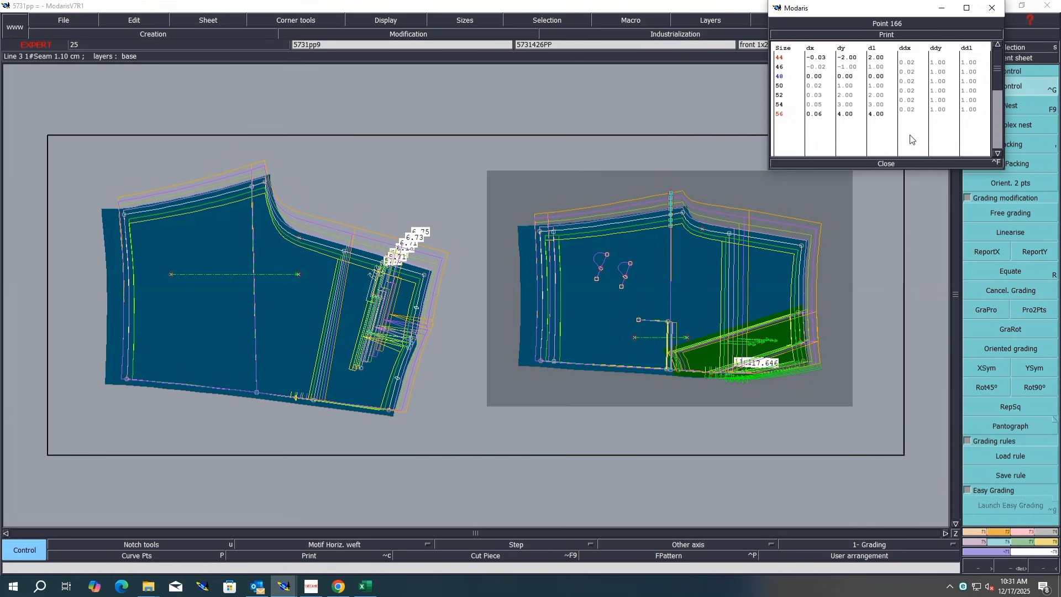
left_click(887, 162)
Step: Switch to Excel and fill the bottom opening row O of the size chart with blue
left_click(364, 586)
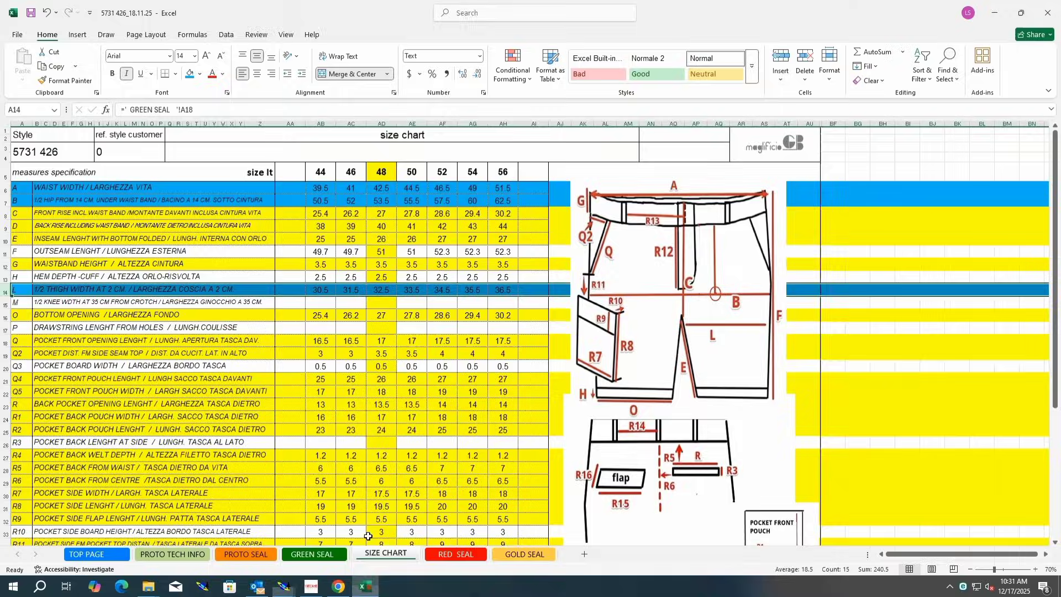
left_click(6, 315)
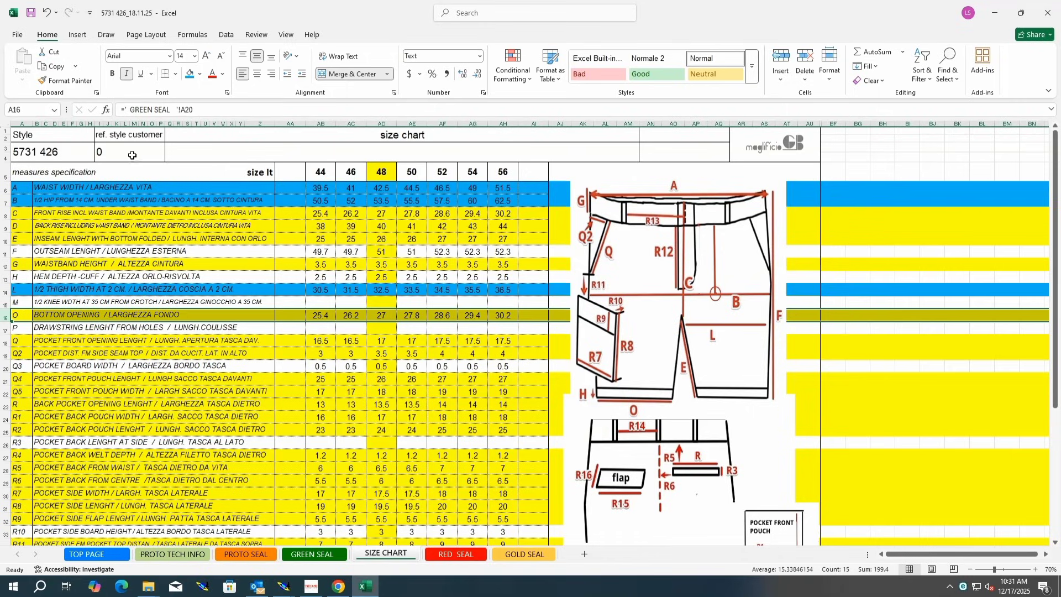
left_click(189, 74)
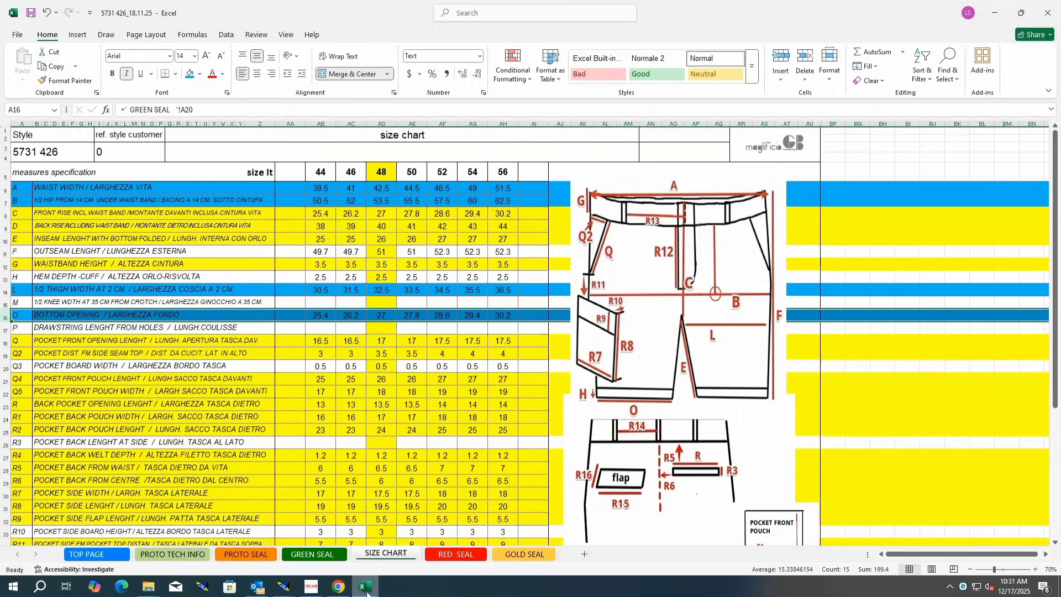
Step: Return to Modaris and inspect the grading tables of the hem corner points and the front waist corner
left_click(284, 586)
left_click(240, 542)
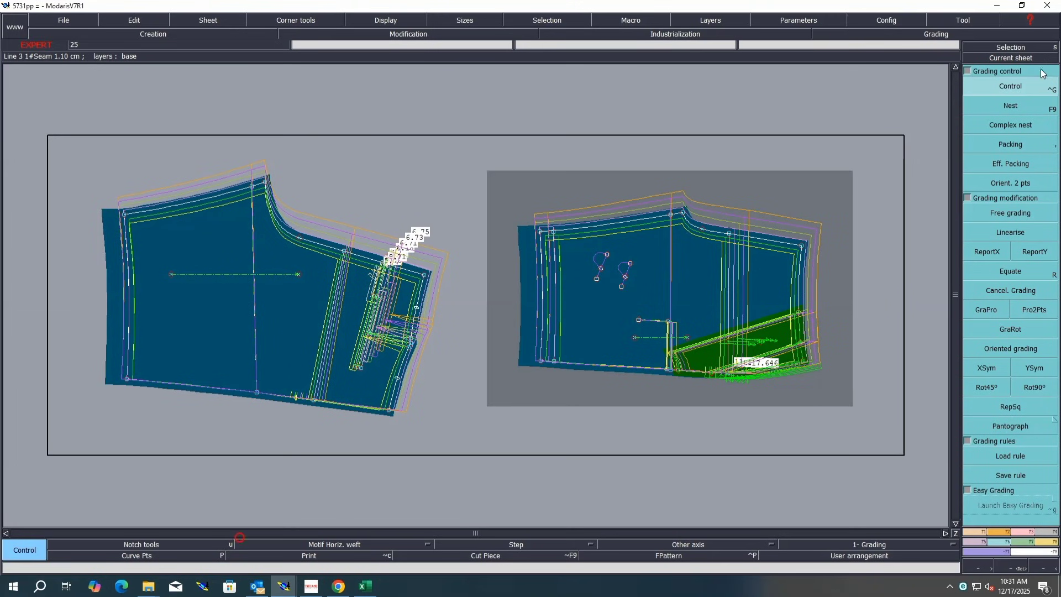
left_click(127, 214)
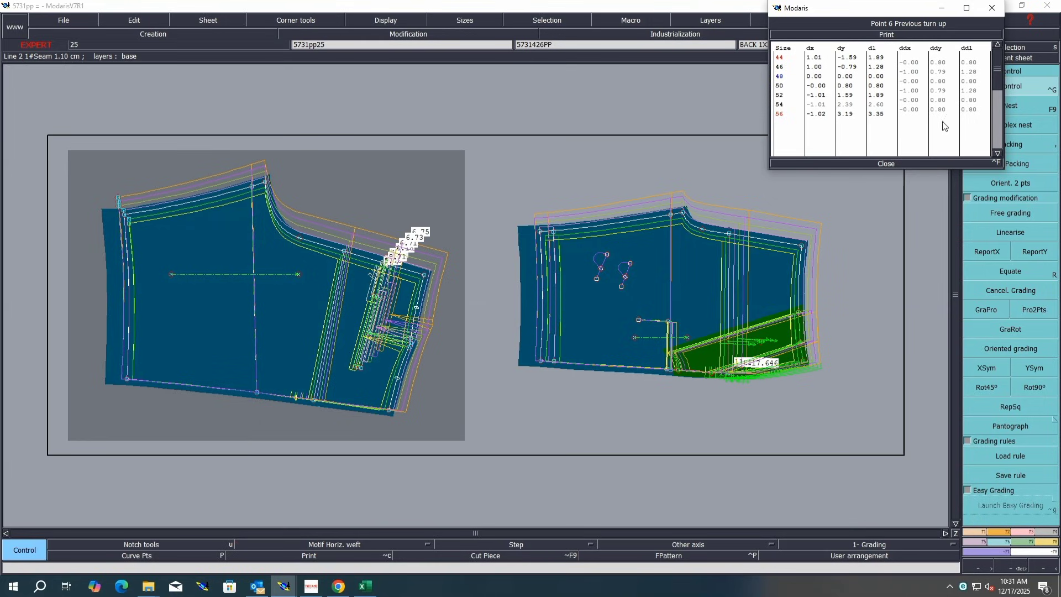
left_click(888, 164)
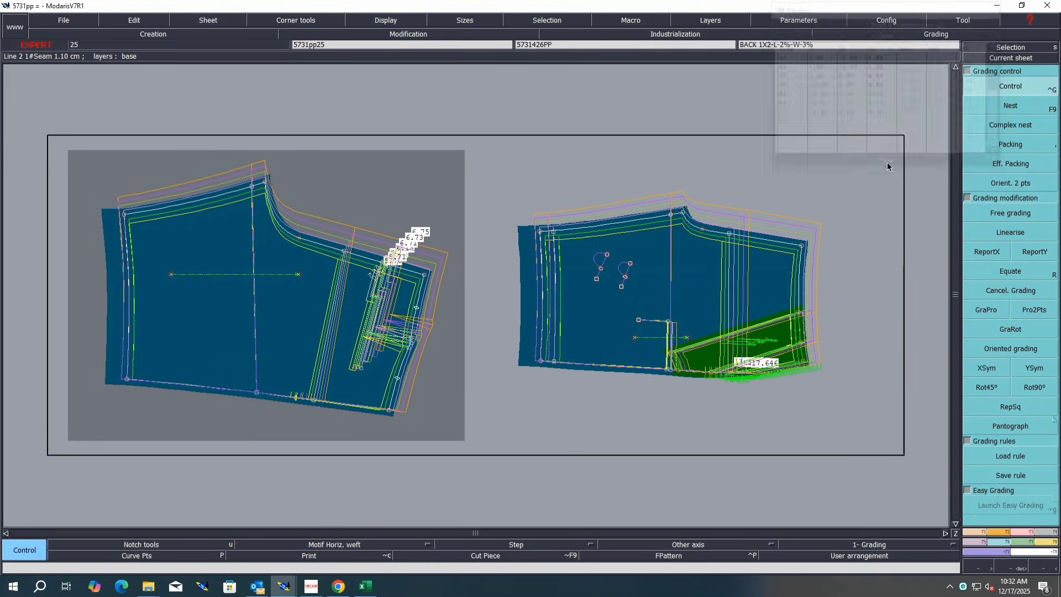
left_click(542, 236)
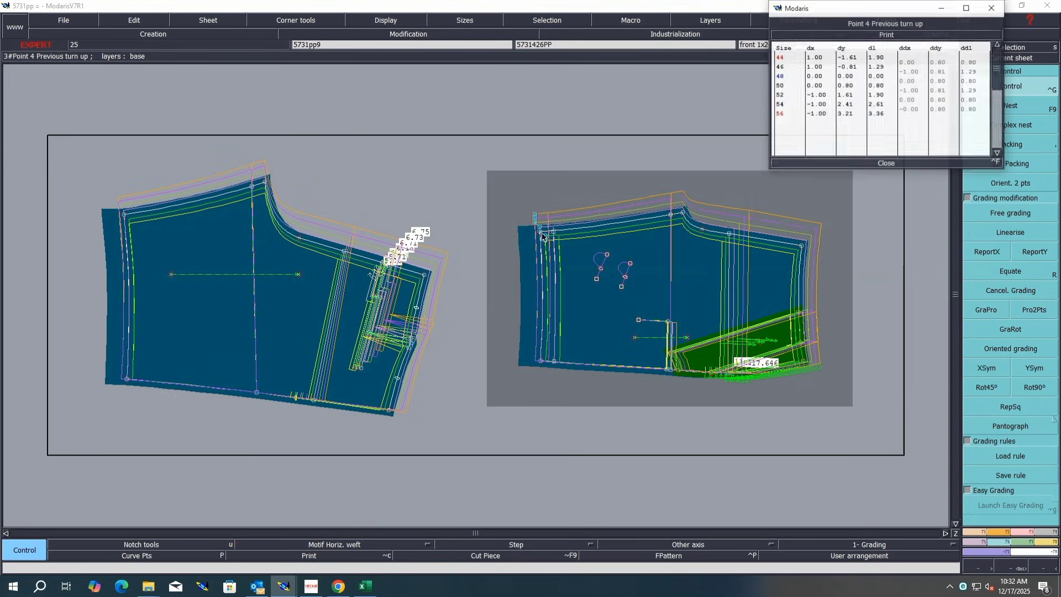
left_click(894, 163)
left_click(802, 245)
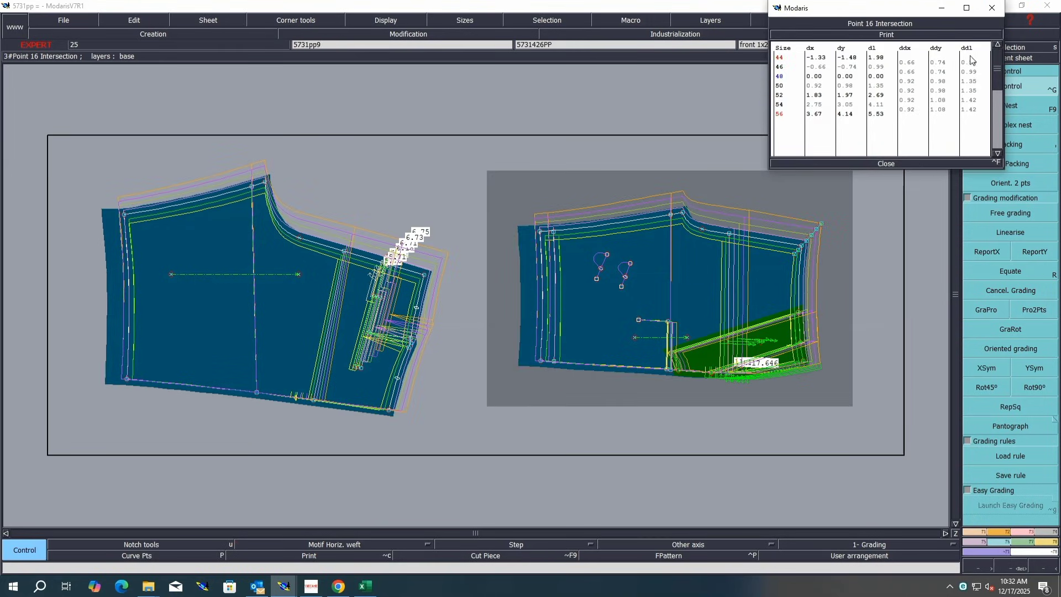
left_click(888, 164)
Step: Measure the waist seam lengths between points on the front and back panels across all sizes
key("F10")
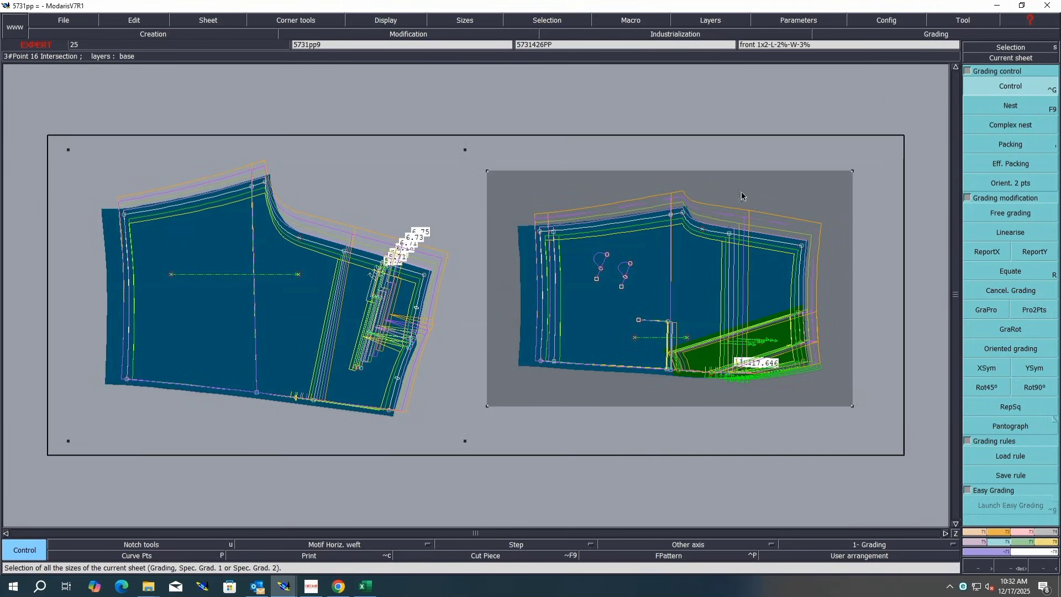
key("F12")
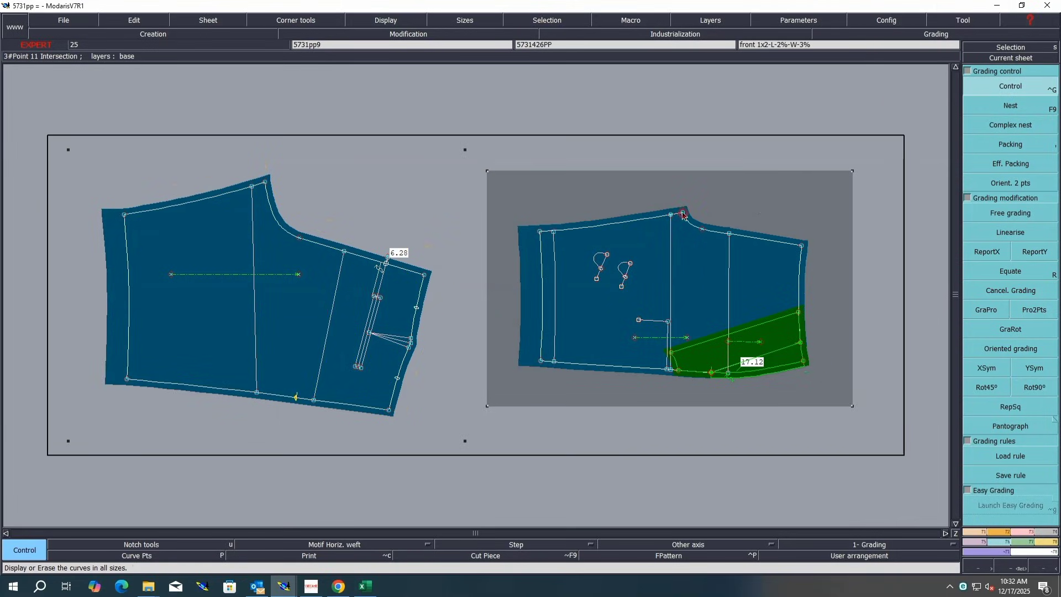
key("l")
left_click(684, 213)
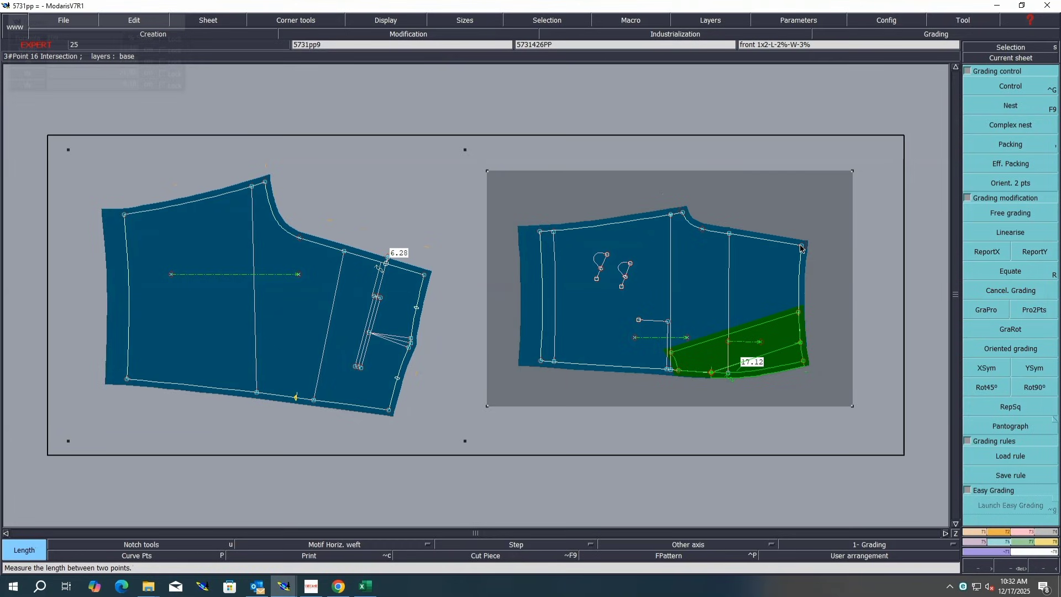
left_click(802, 247)
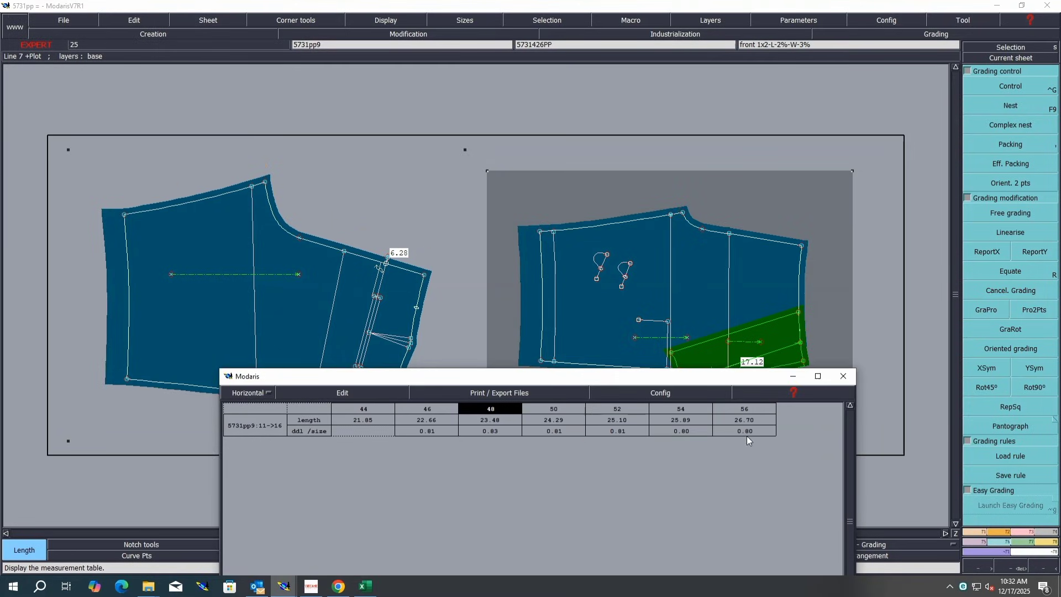
left_click(330, 394)
left_click(317, 445)
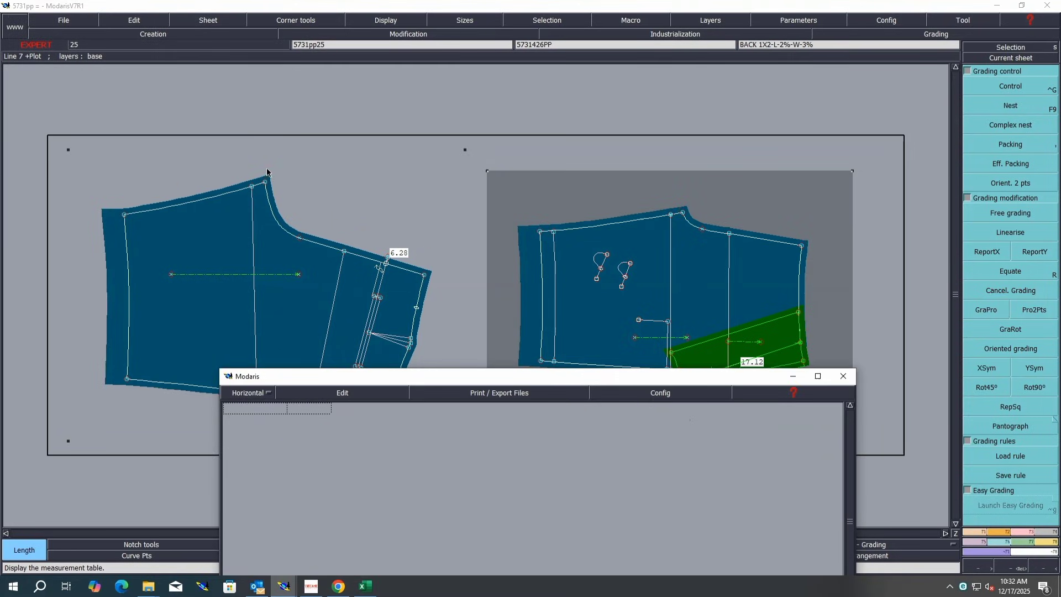
left_click(265, 182)
left_click(423, 277)
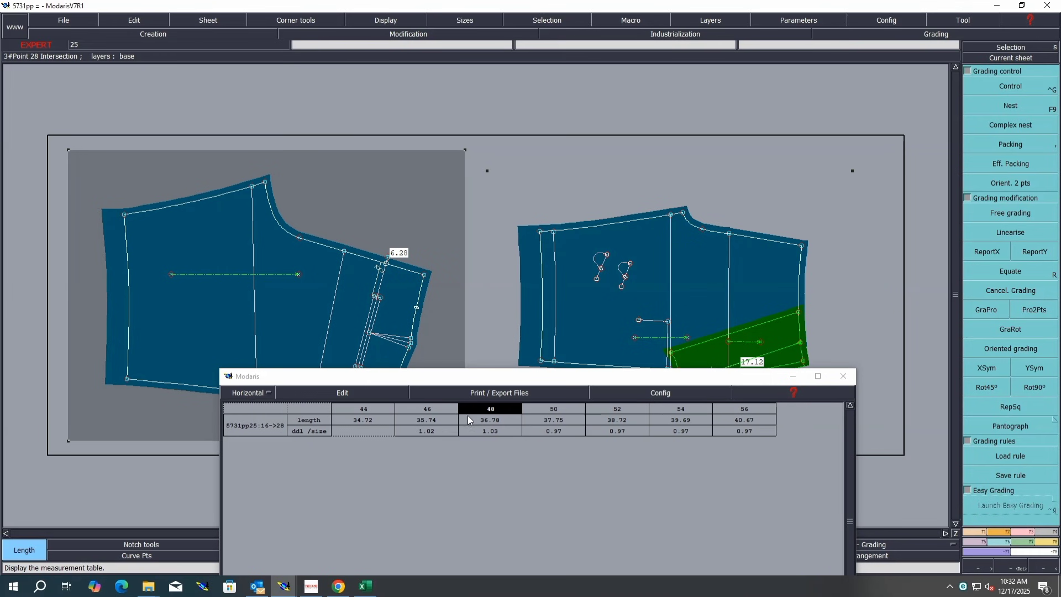
Step: Switch to Excel and fill the back rise row D of the size chart with blue
left_click(364, 586)
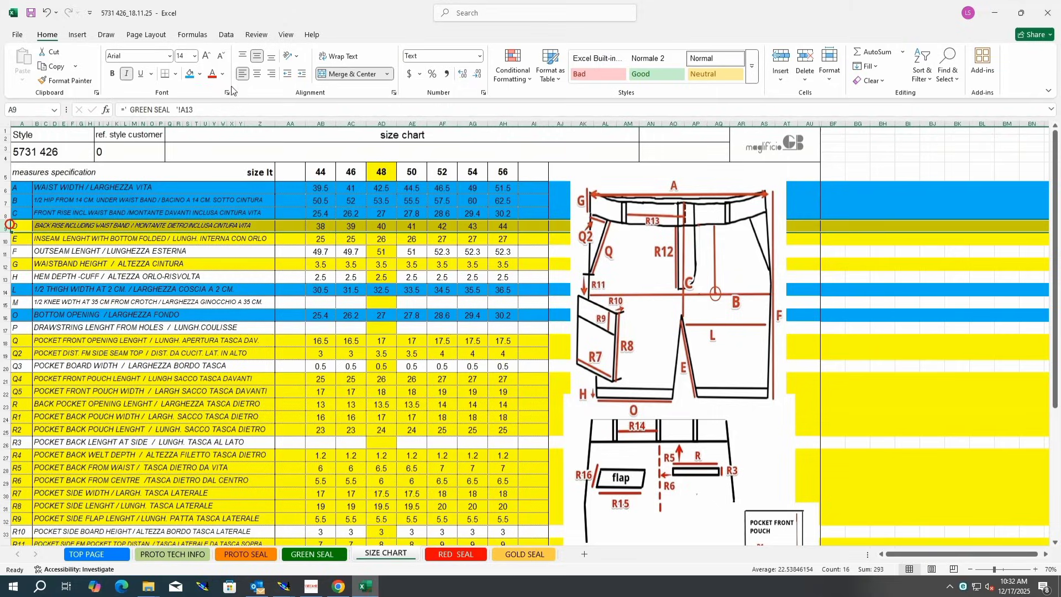
left_click(8, 226)
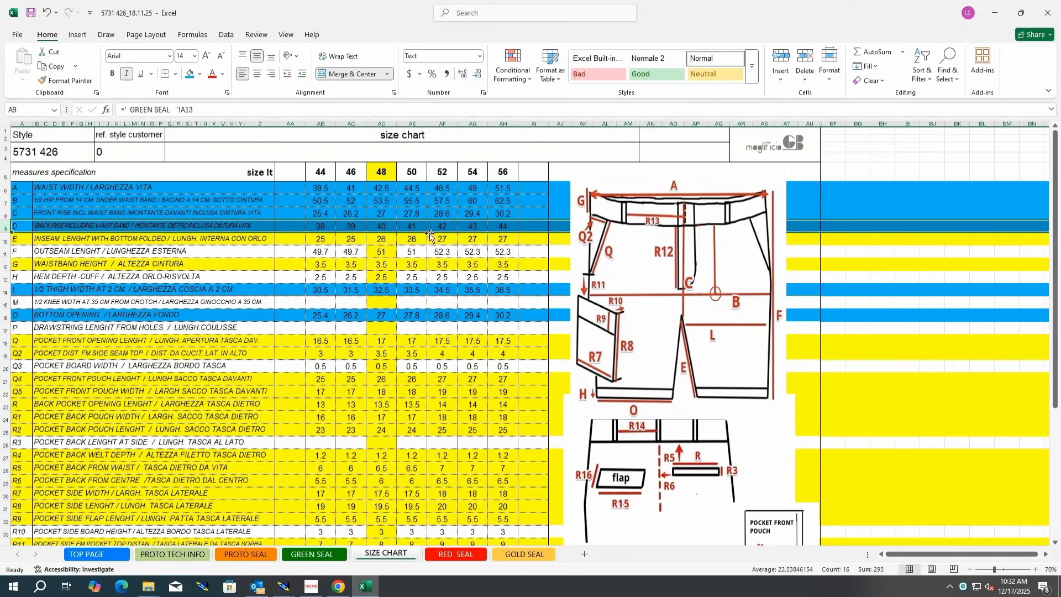
Step: Return to Modaris and clear the length measurement table
mouse_move(284, 585)
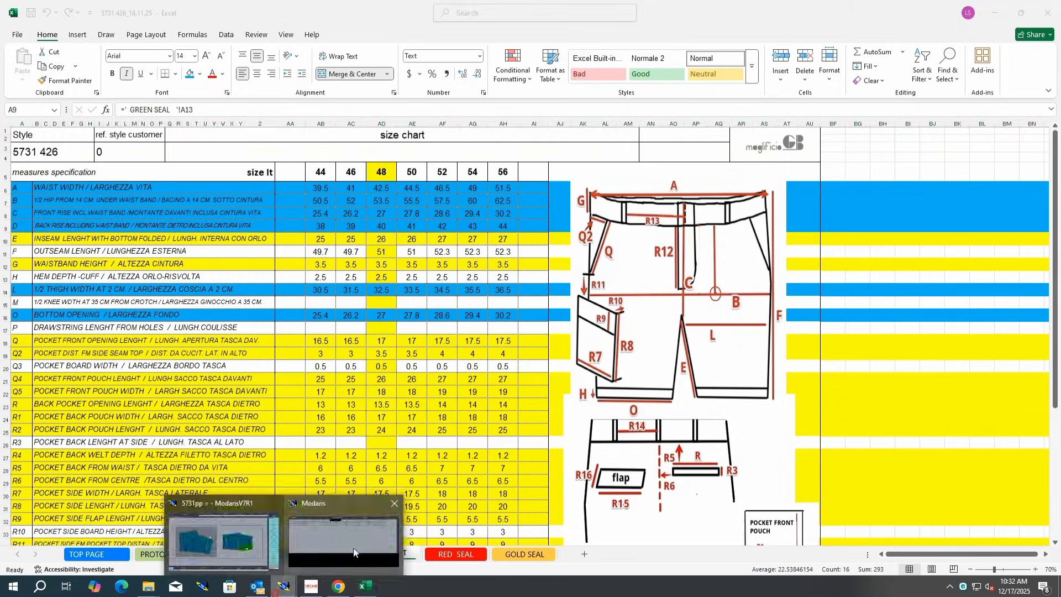
left_click(355, 536)
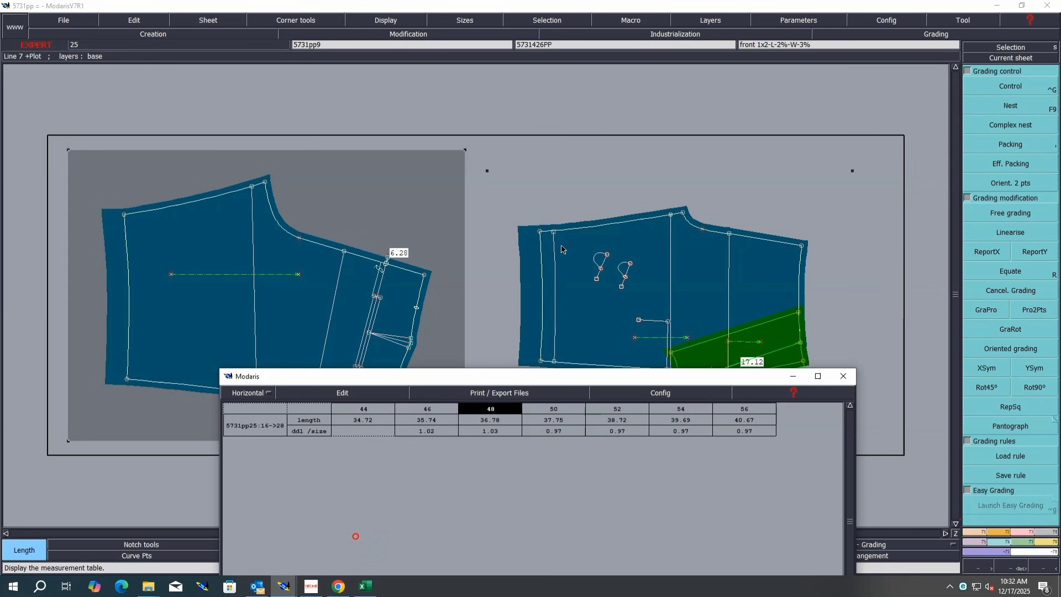
left_click(311, 396)
left_click(307, 444)
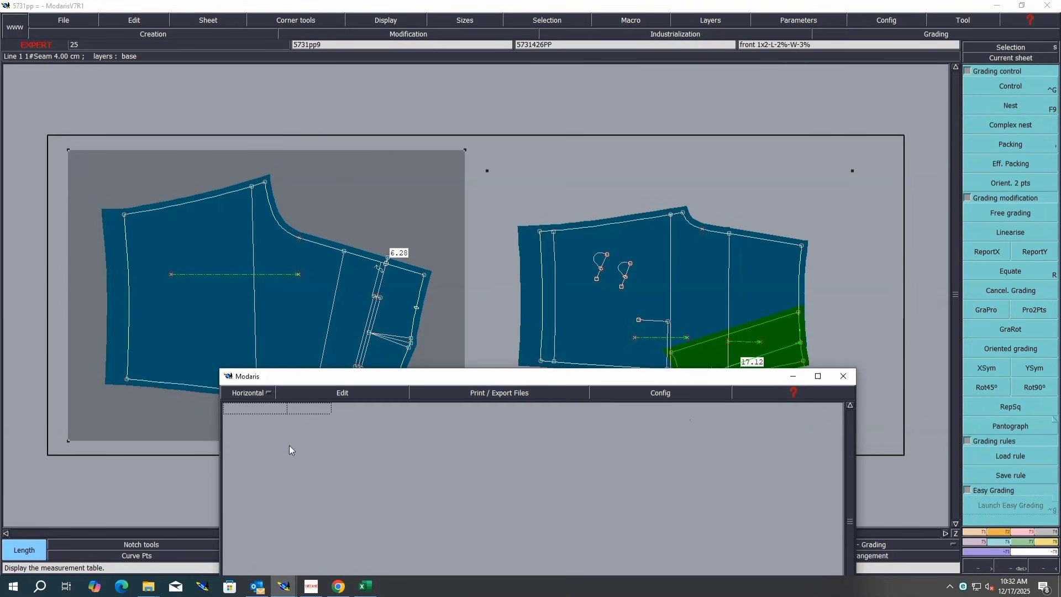
left_click(365, 587)
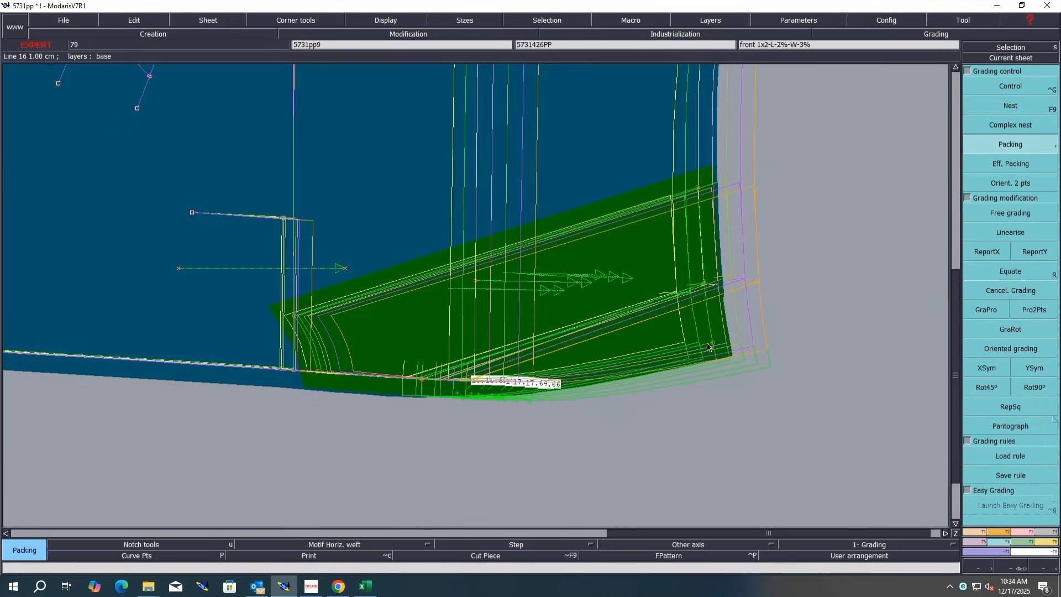
Step: Inspect the grading table of the front panel's hem corner point at the pocket
left_click(1015, 87)
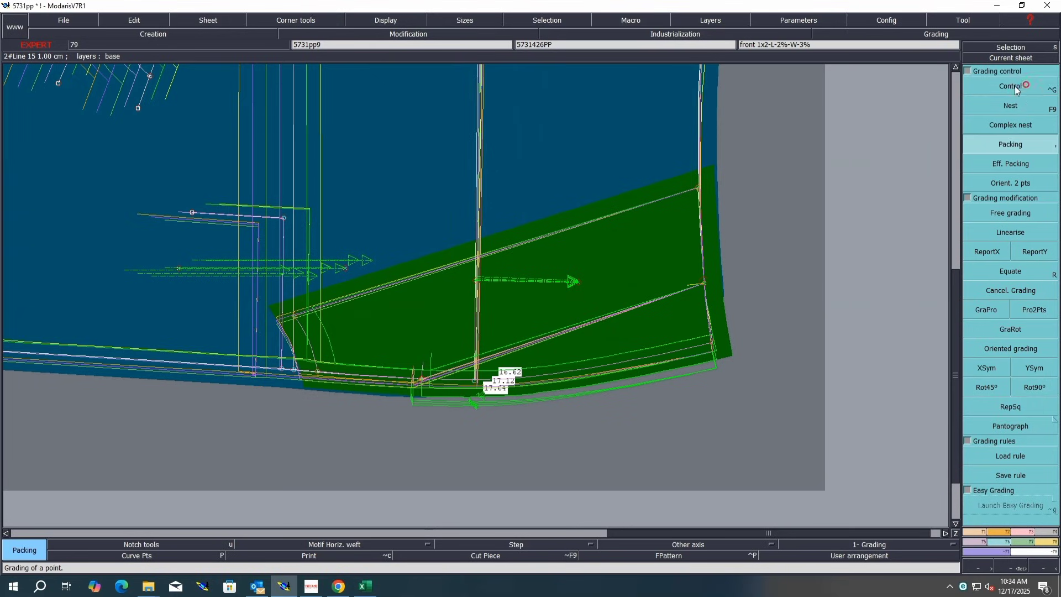
left_click(422, 380)
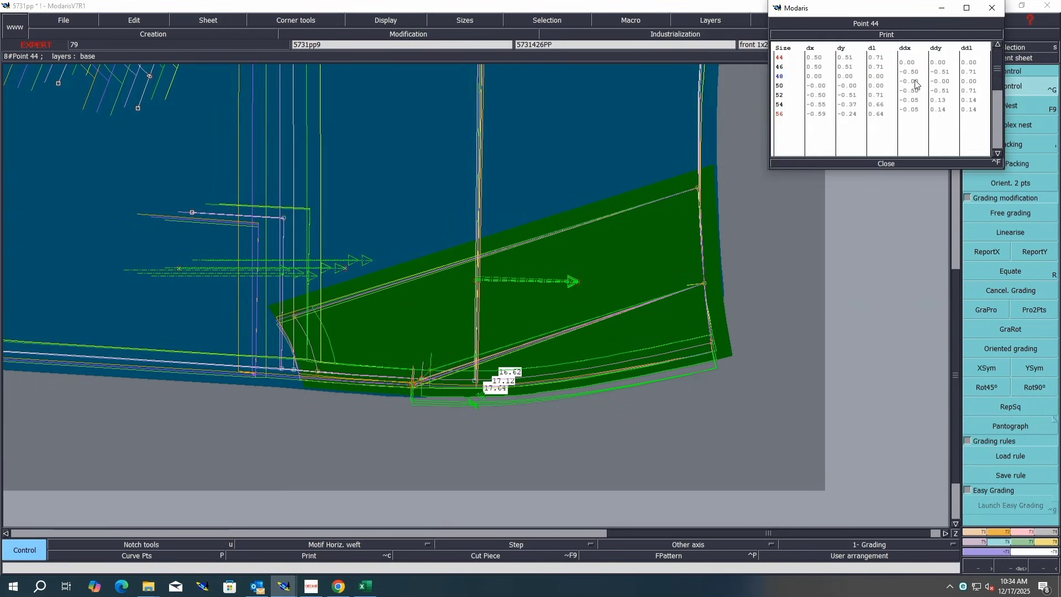
left_click(887, 164)
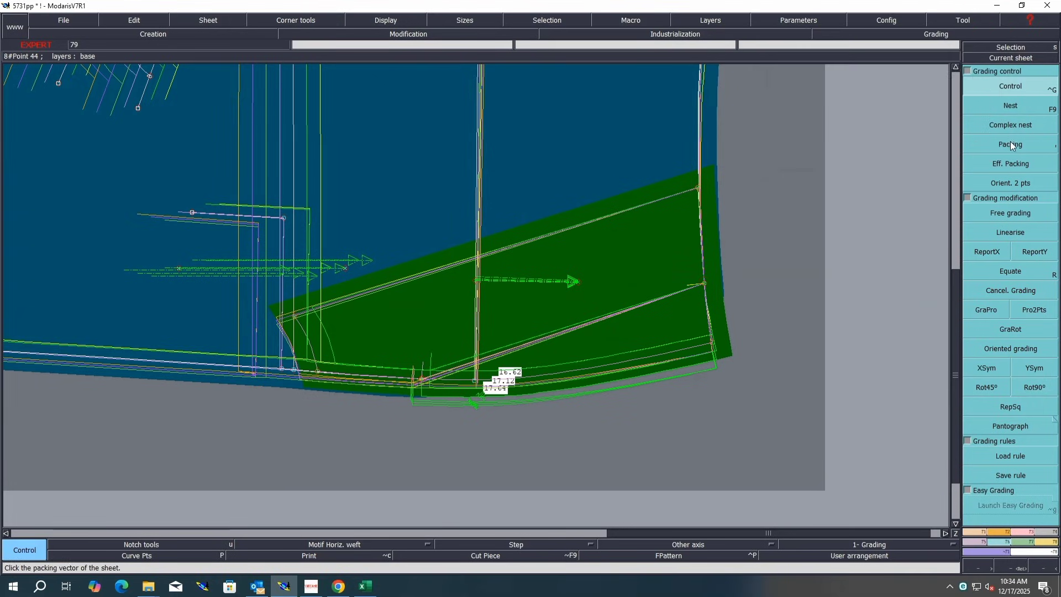
left_click(1012, 144)
left_click(447, 283)
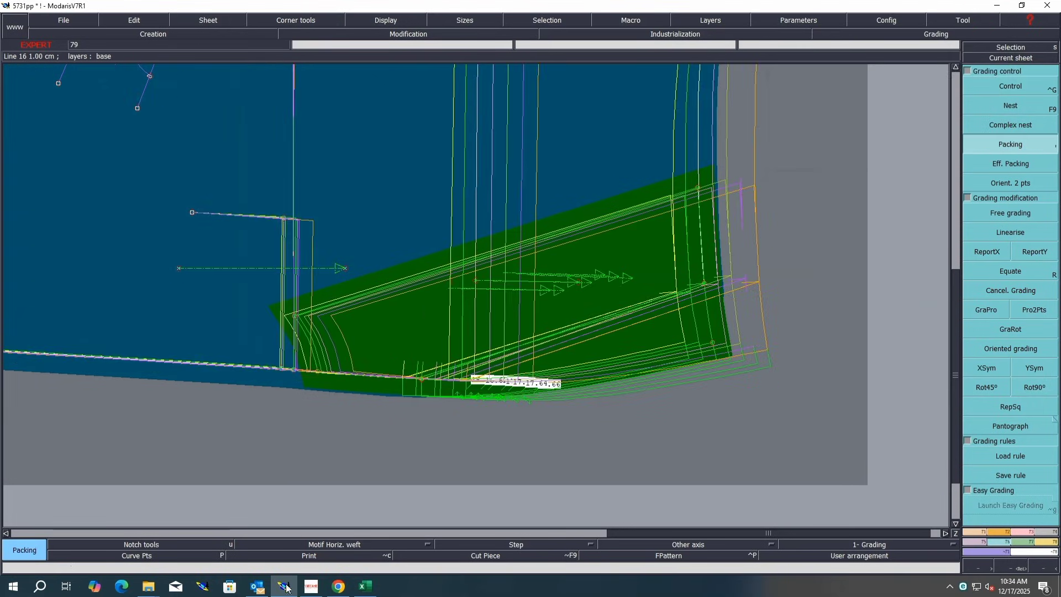
Step: Switch to Excel and fill the pocket distance from side seam row Q2 with blue
left_click(365, 586)
left_click(3, 354)
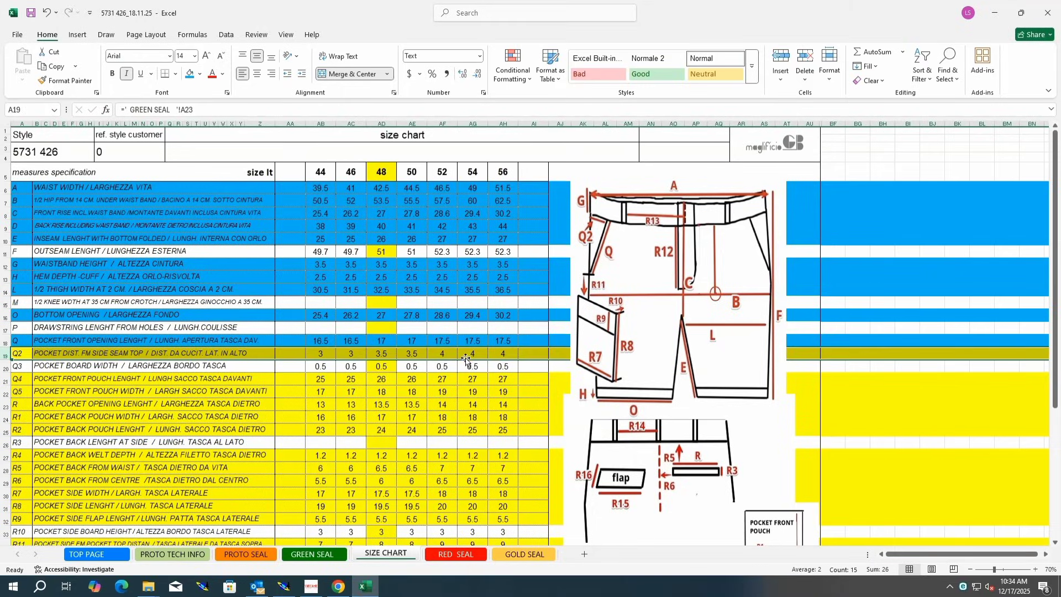
left_click(189, 74)
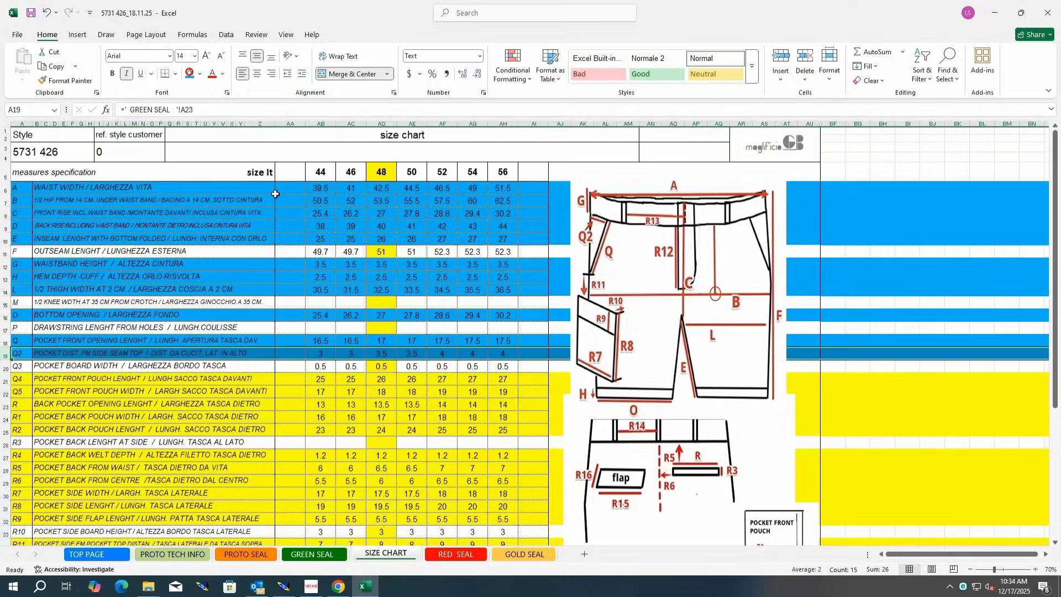
Step: Return to Modaris and inspect the grading table of the front pocket's side point
left_click(279, 590)
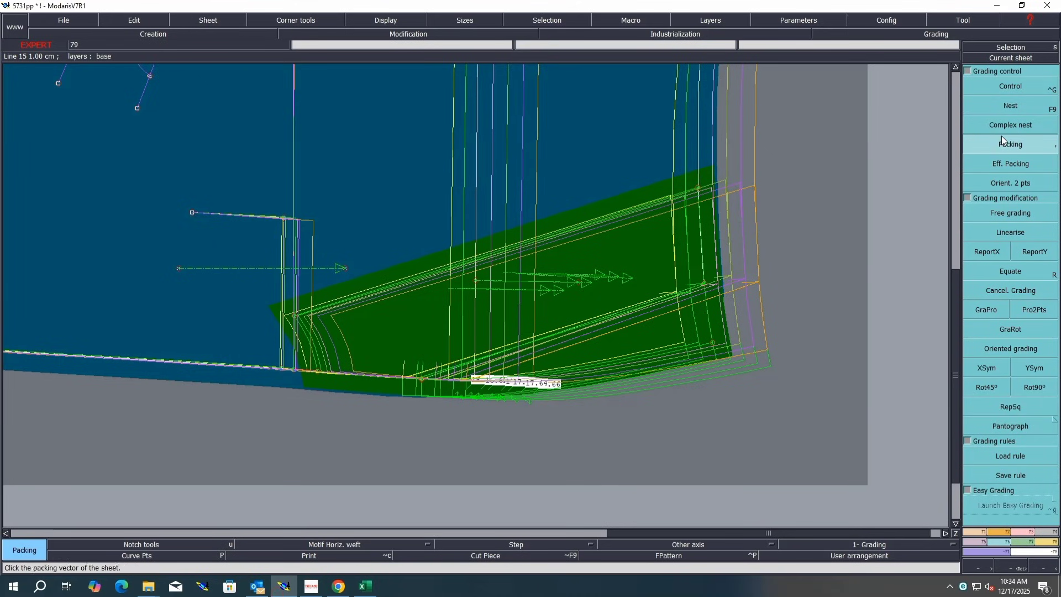
left_click(1010, 86)
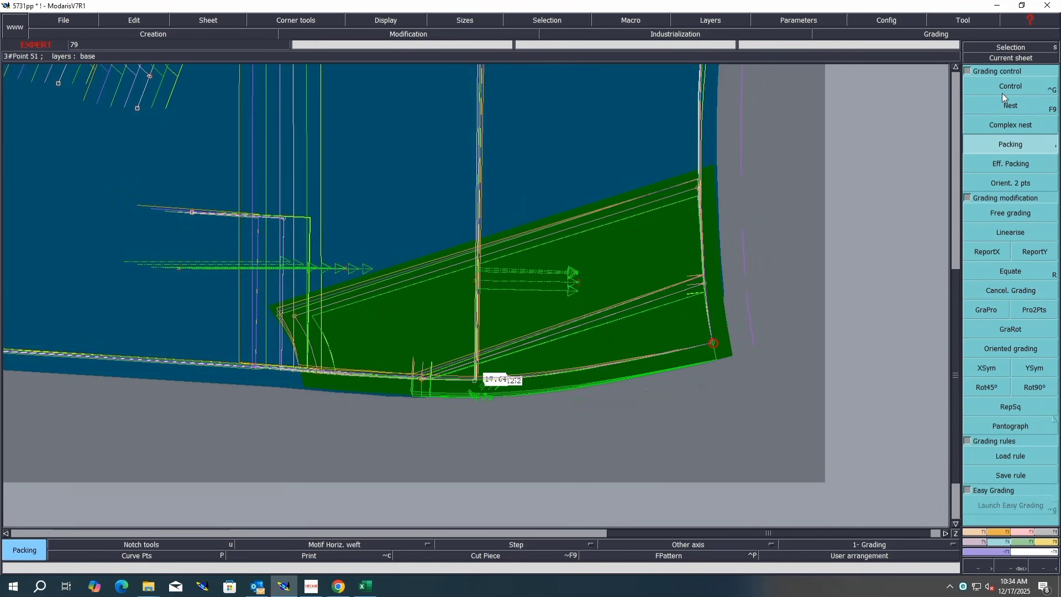
left_click(703, 275)
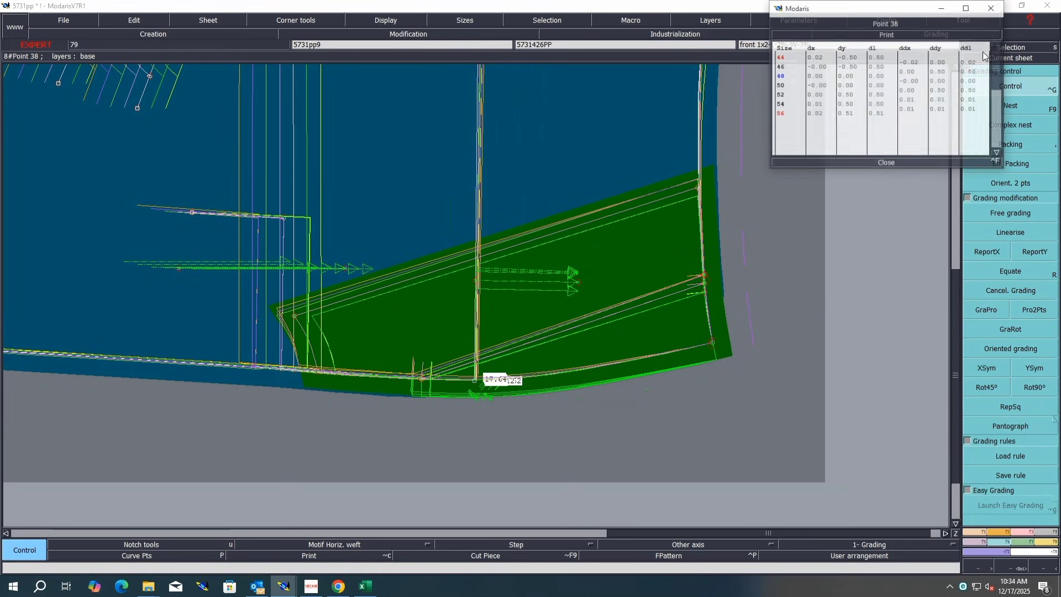
left_click(886, 163)
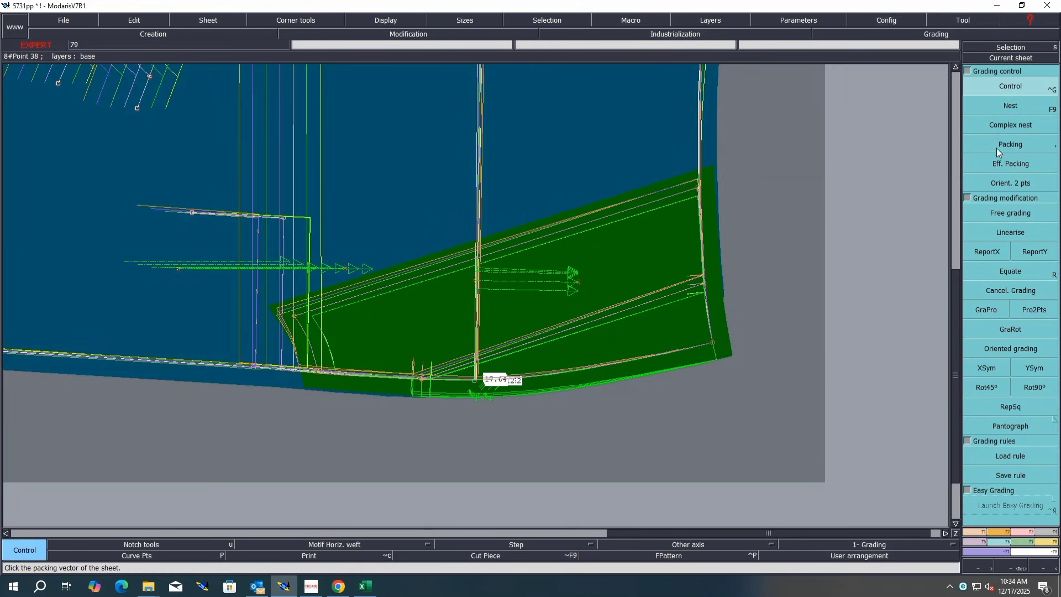
left_click(589, 177)
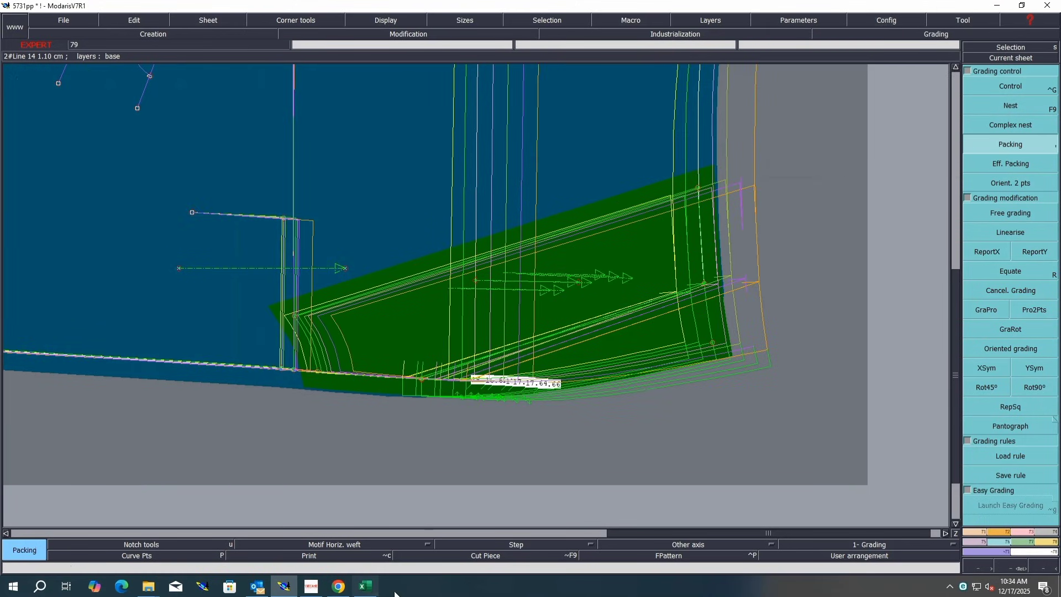
Step: Switch to Excel and fill the front pocket pouch length row Q4 and pouch width row Q5 with blue
left_click(365, 586)
left_click(5, 382)
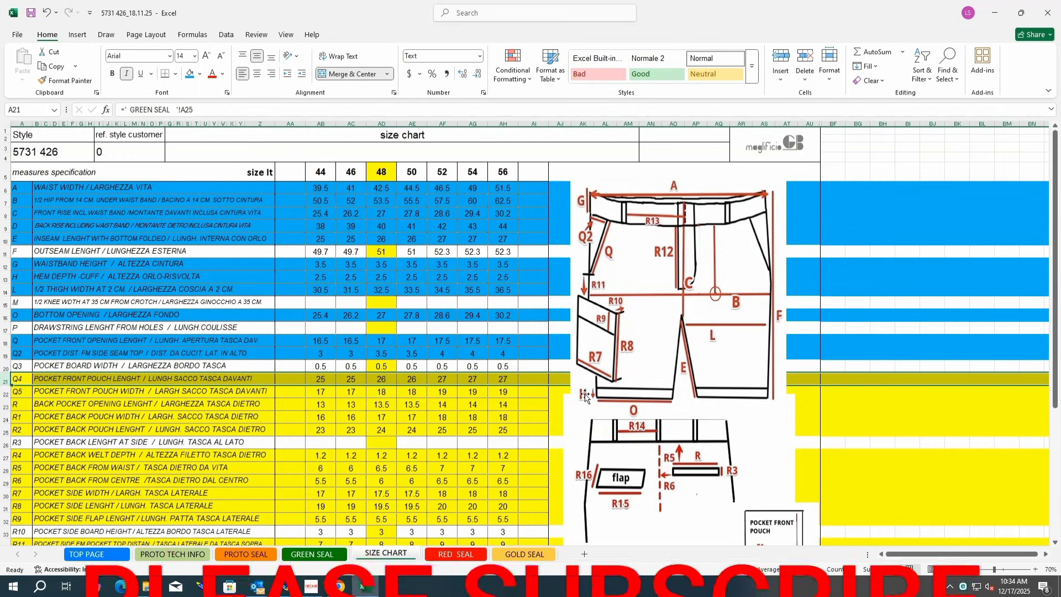
left_click(197, 77)
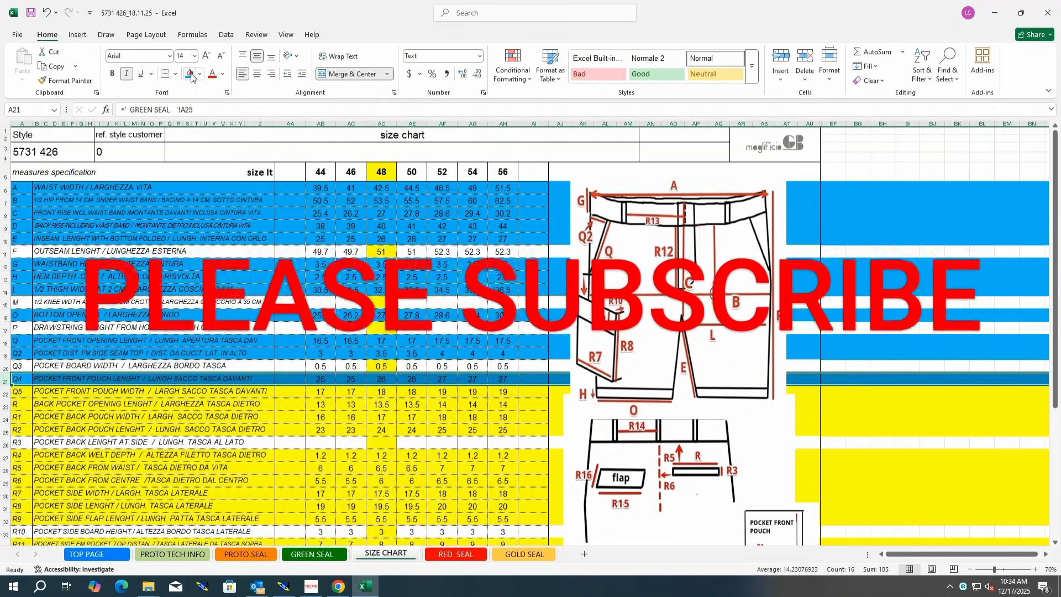
left_click(4, 393)
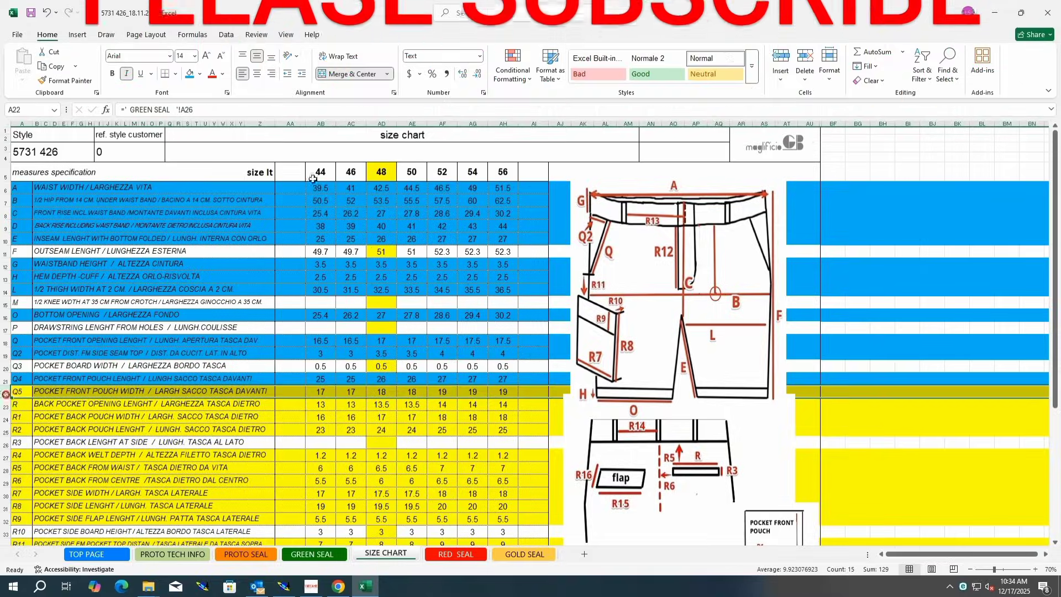
left_click(190, 73)
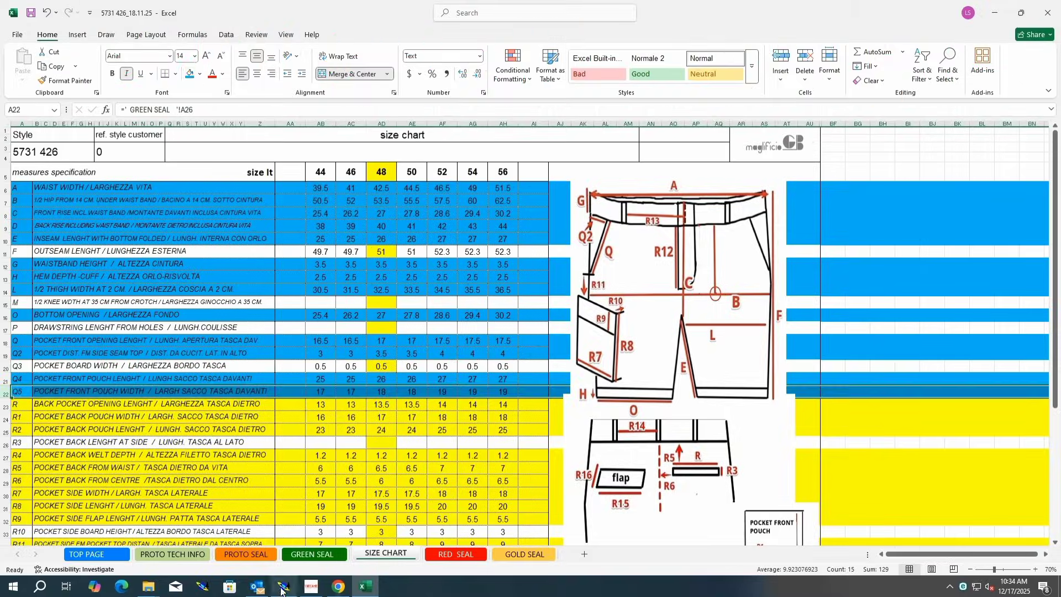
Step: Return to Modaris and inspect the grading table of the front pocketing piece's side point
left_click(283, 586)
key("j")
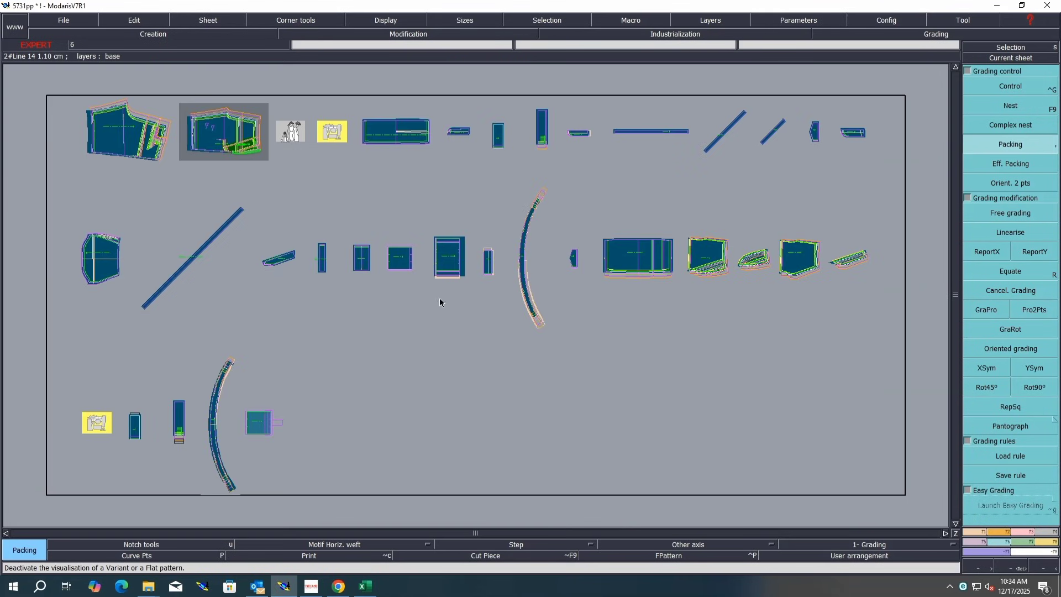
key("Home")
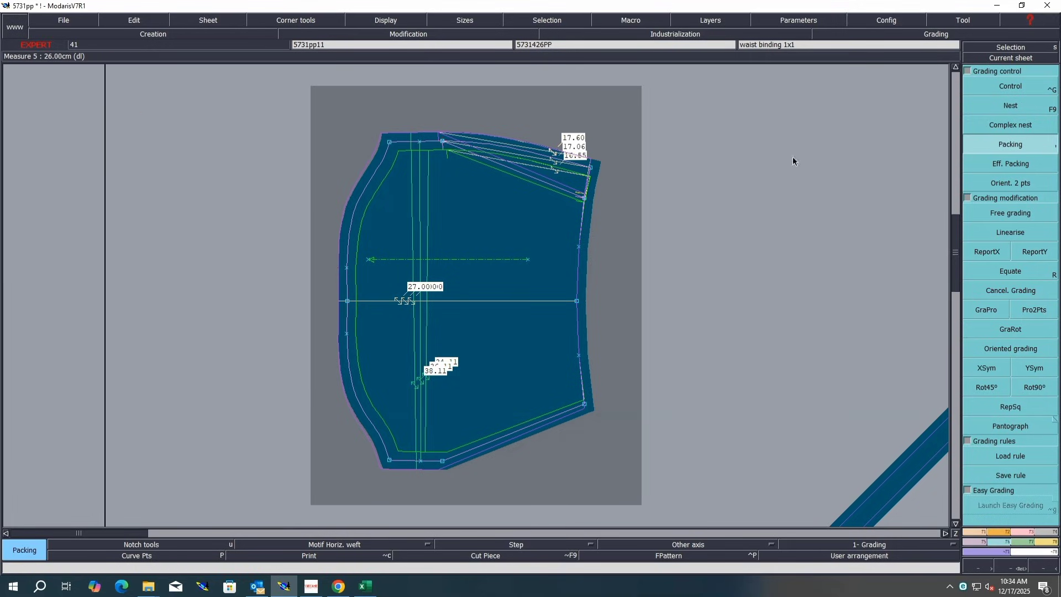
left_click(987, 84)
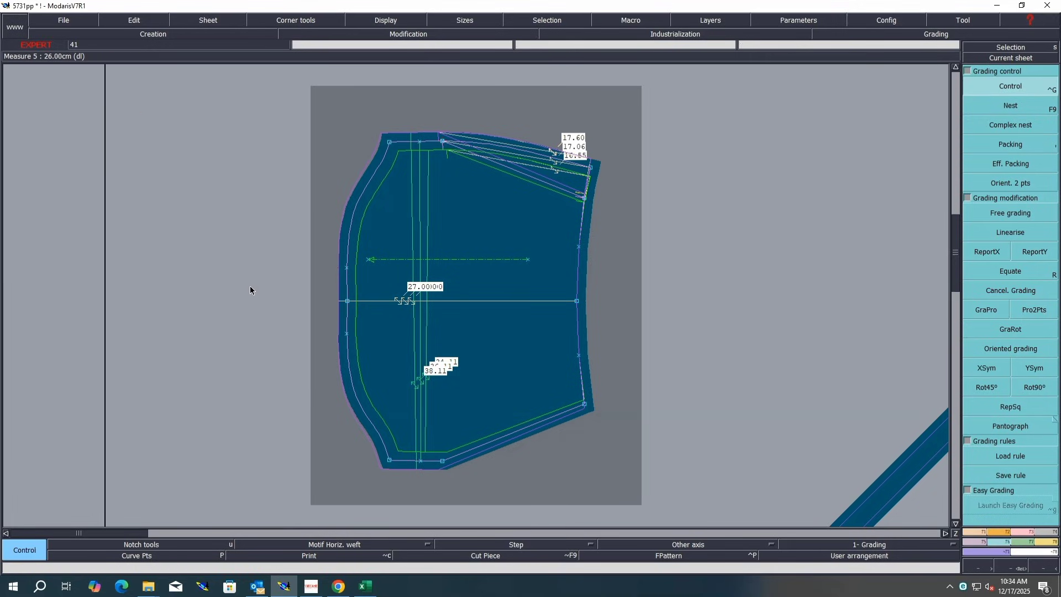
left_click(347, 301)
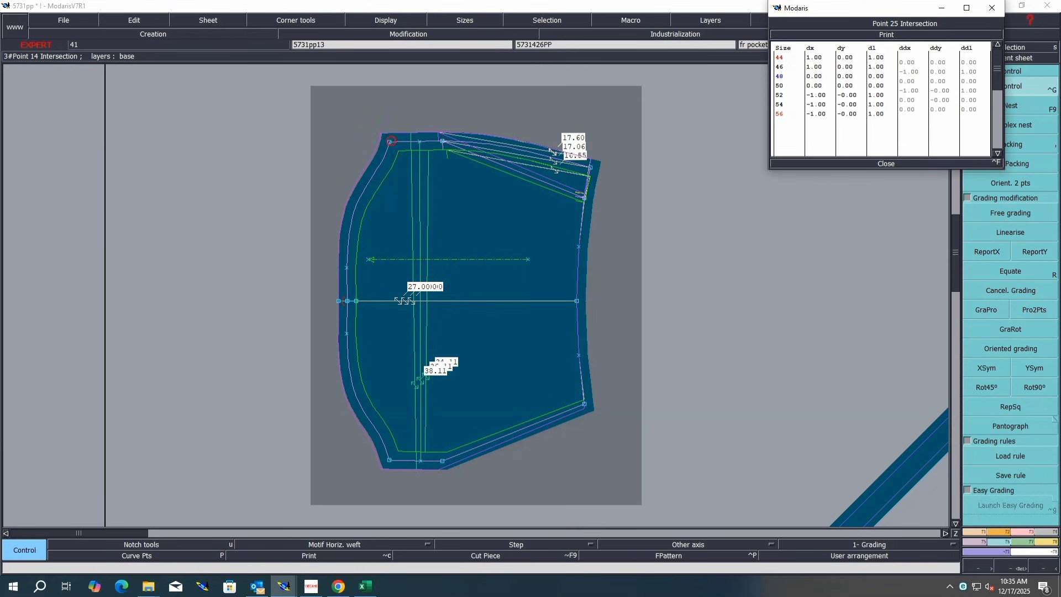
left_click(898, 164)
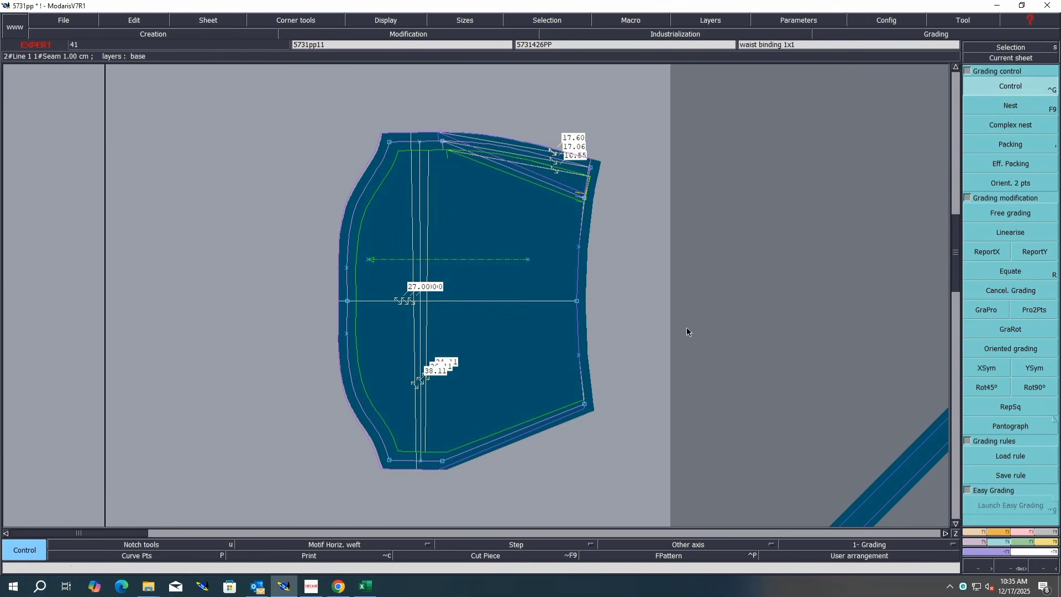
key("j")
Step: Switch to Excel and fill the back pocket opening length row R with blue
left_click(365, 586)
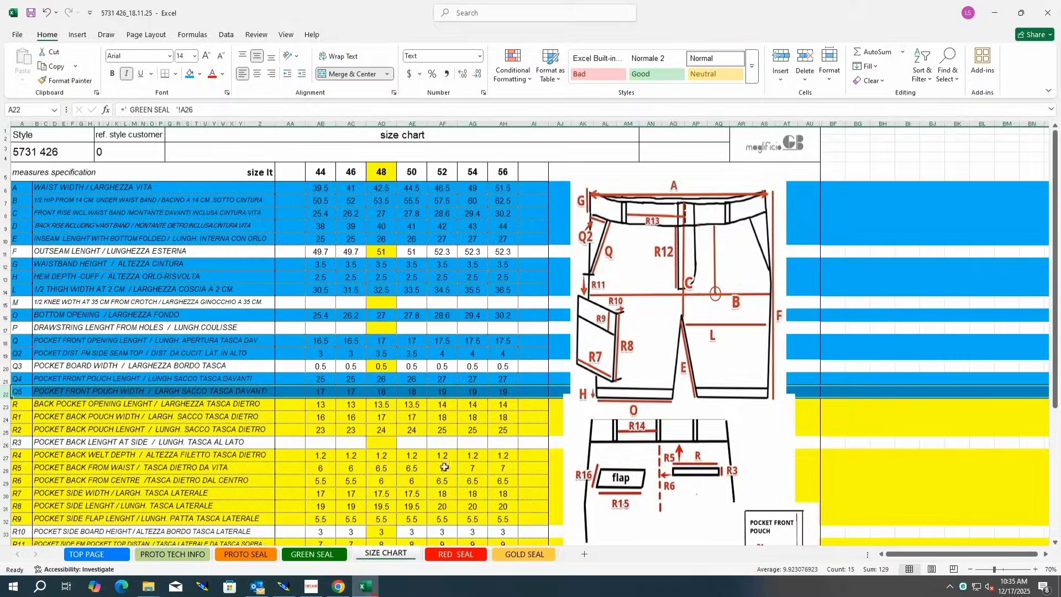
left_click(2, 407)
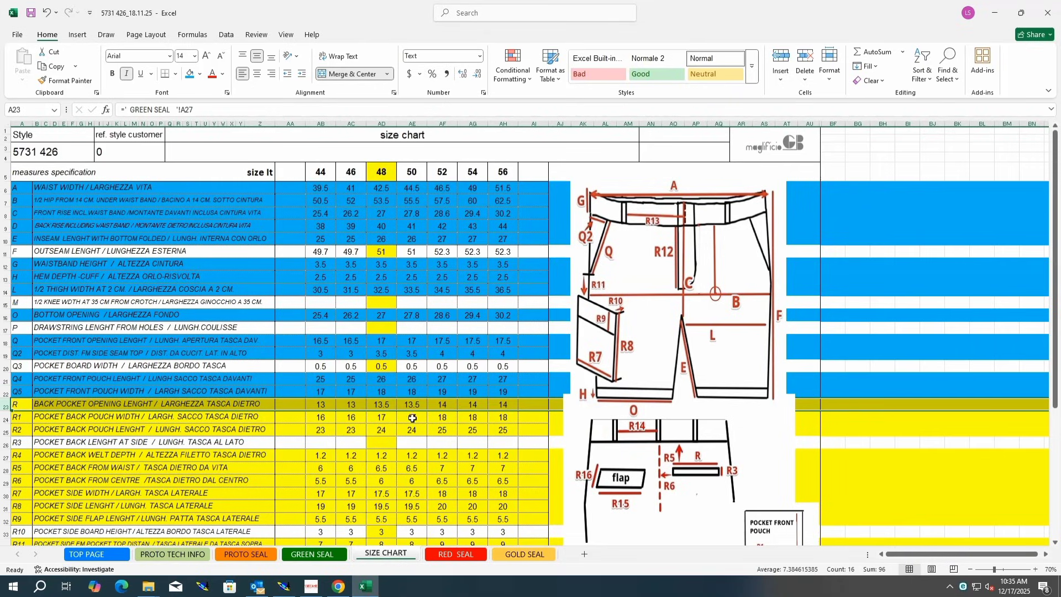
left_click(190, 74)
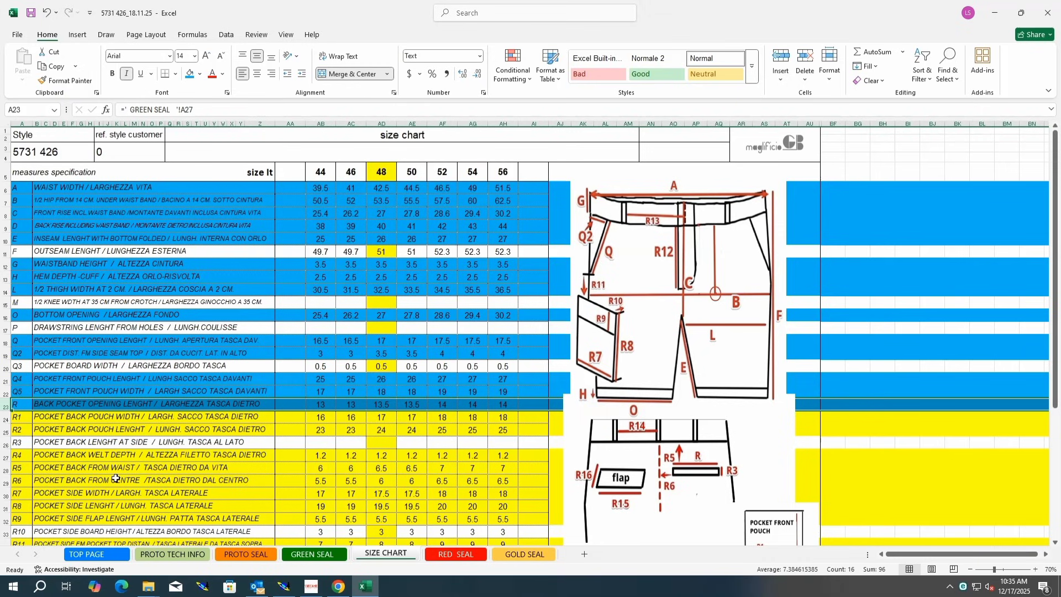
Step: Fill the back pocket from centre row R6 of the size chart with blue
scroll(234, 370, "down", 1)
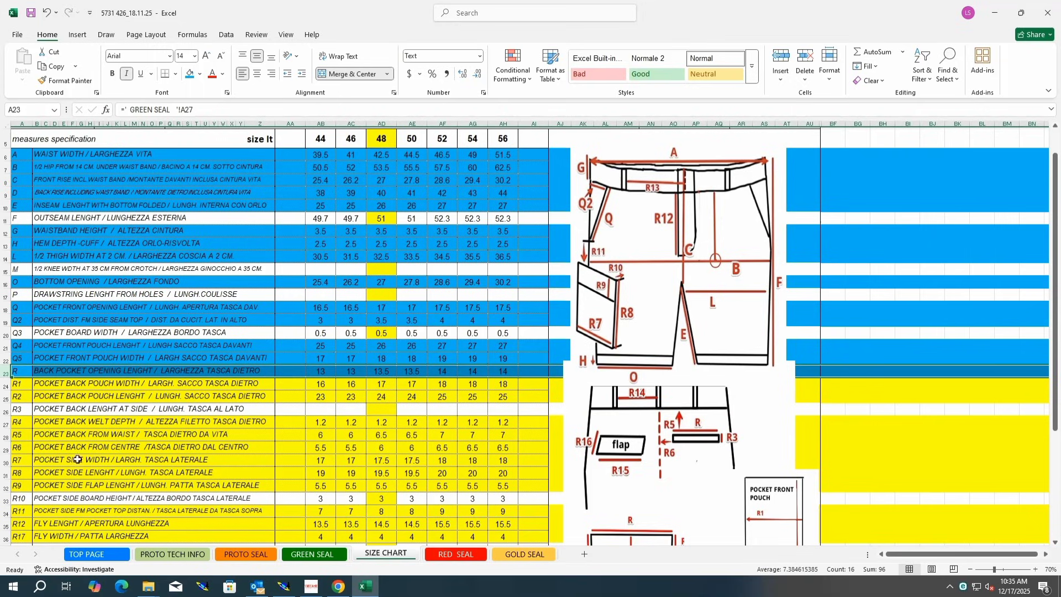
left_click(7, 448)
left_click(188, 76)
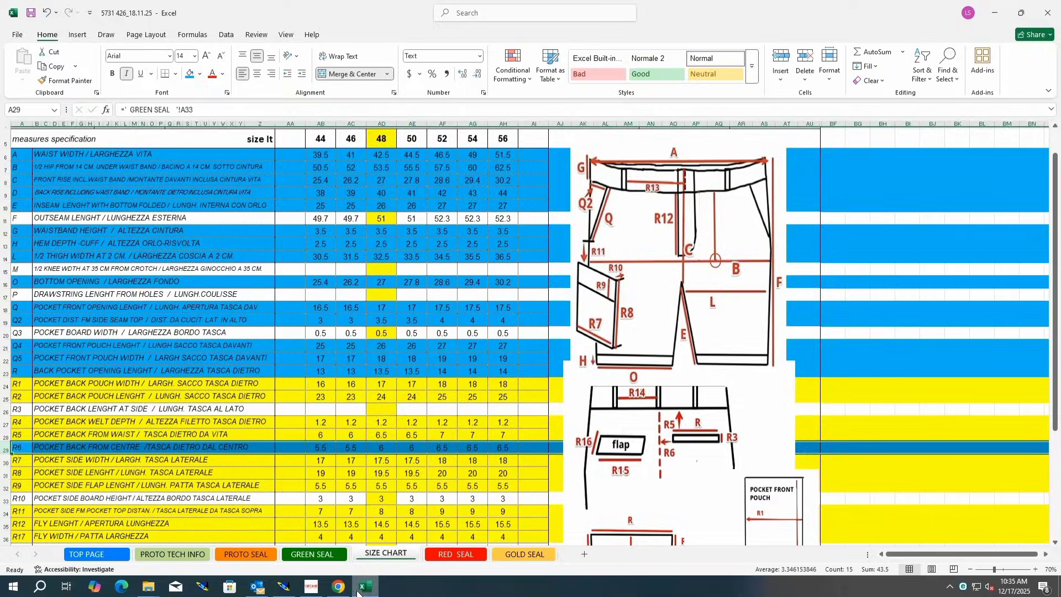
Step: Return to Modaris and rotate the front piece by two points along its pocket opening edge
left_click(284, 586)
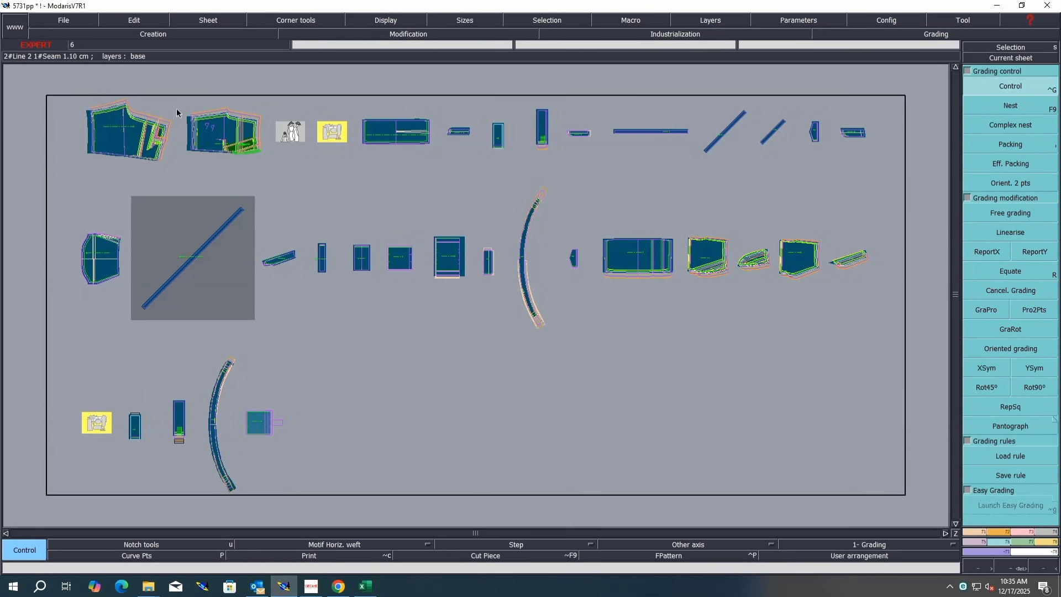
key("Return")
left_click_drag(178, 99, 107, 176)
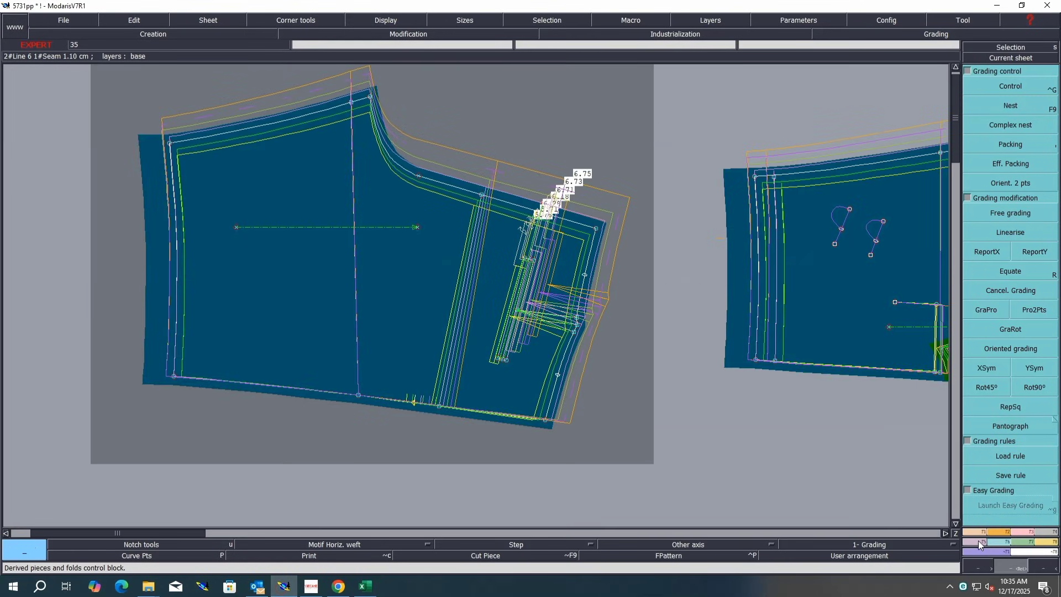
left_click(999, 532)
left_click(1036, 356)
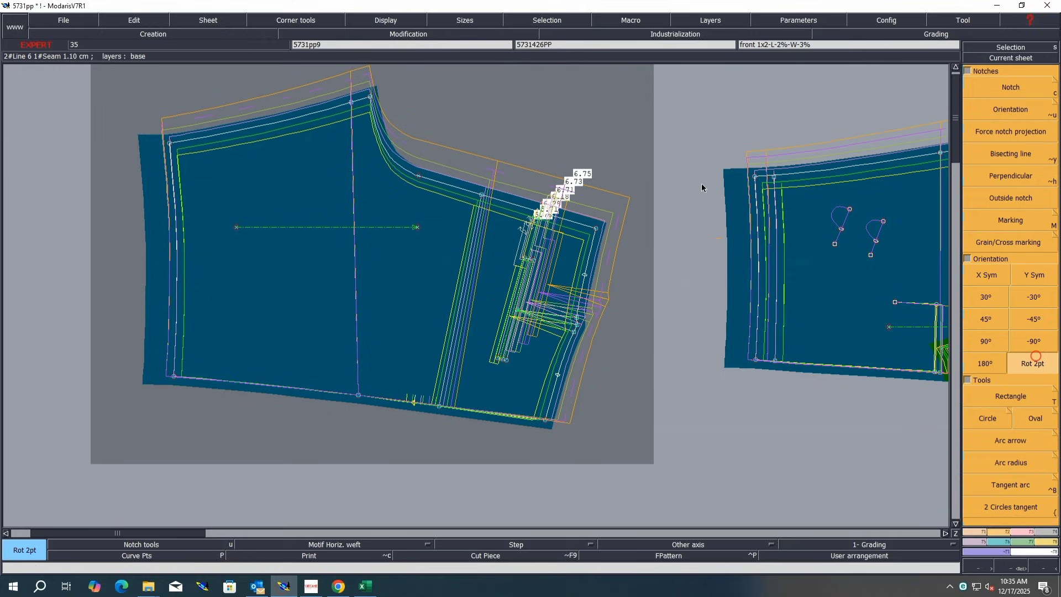
left_click(596, 228)
left_click(545, 420)
Step: Pack the grading at the front pocket corner, enter 0 in the pocket point's grading table, and save the model
key("Home")
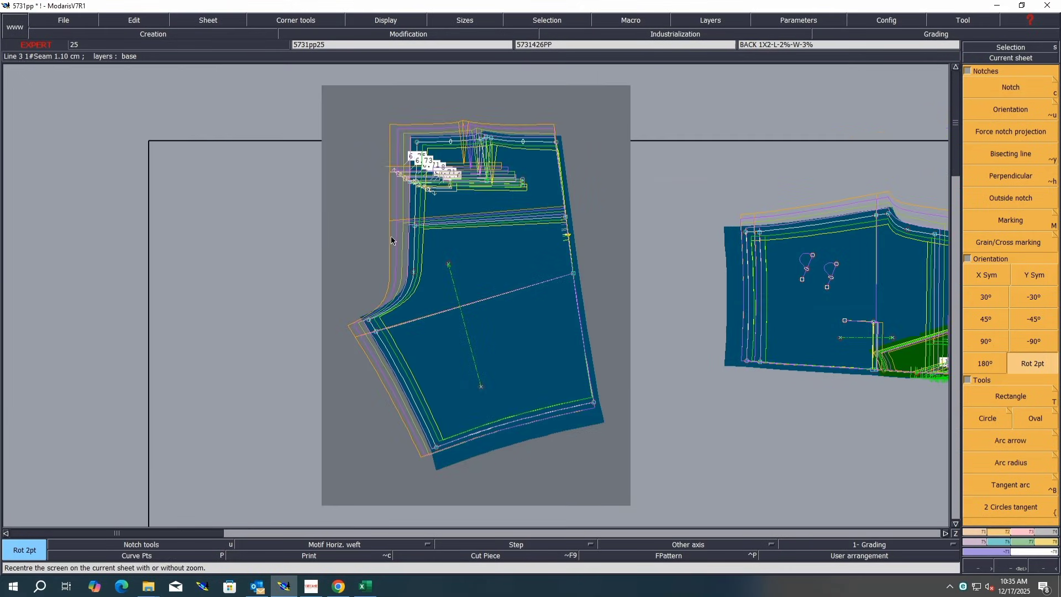
key("Return")
left_click_drag(583, 105, 344, 227)
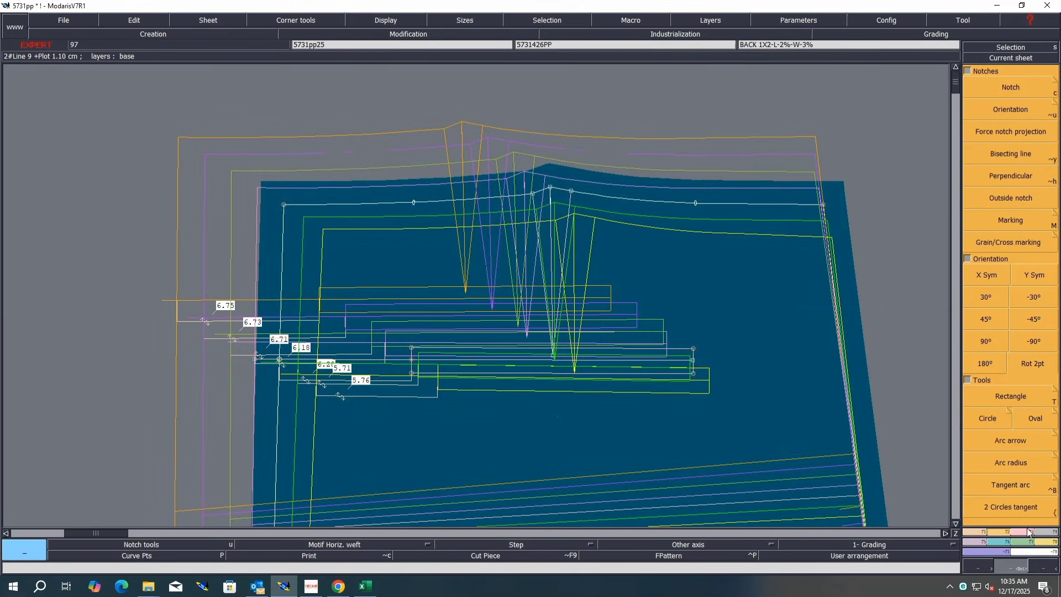
left_click(1000, 541)
left_click(1008, 142)
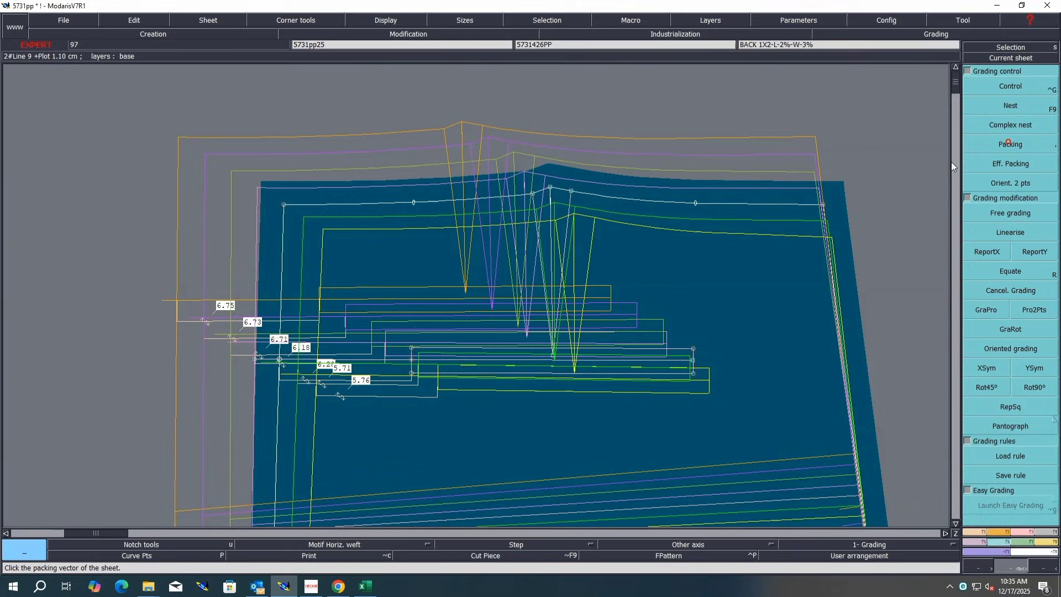
left_click(279, 360)
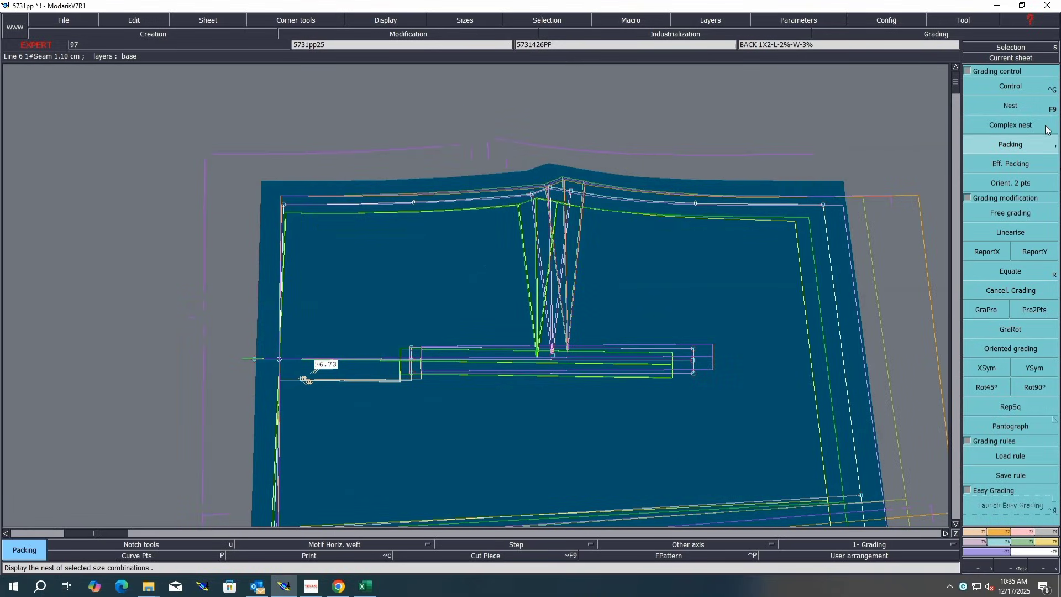
key("ctrl+g")
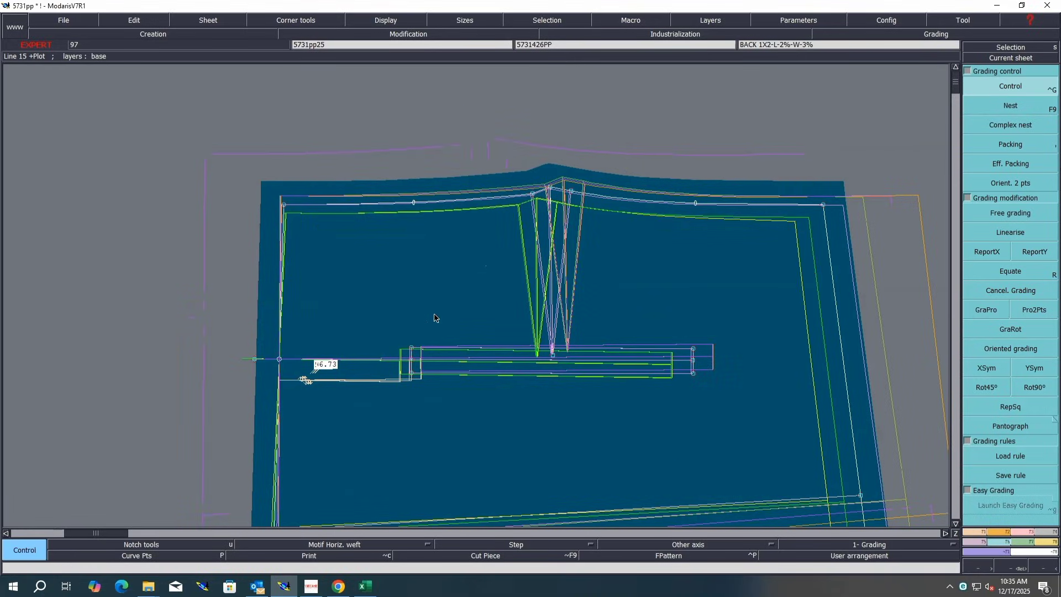
left_click(409, 349)
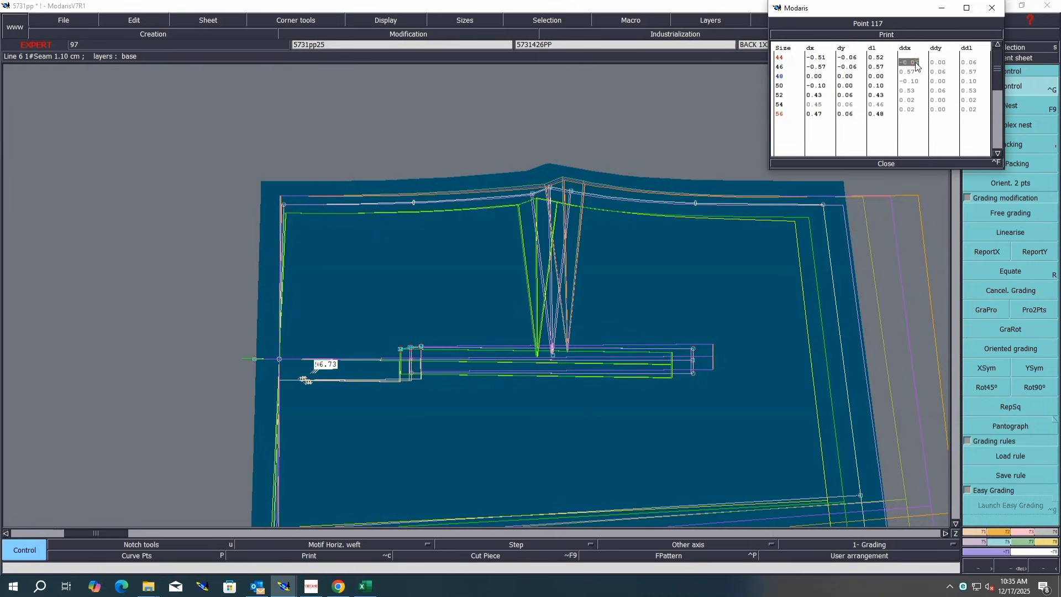
type("0")
key("Return")
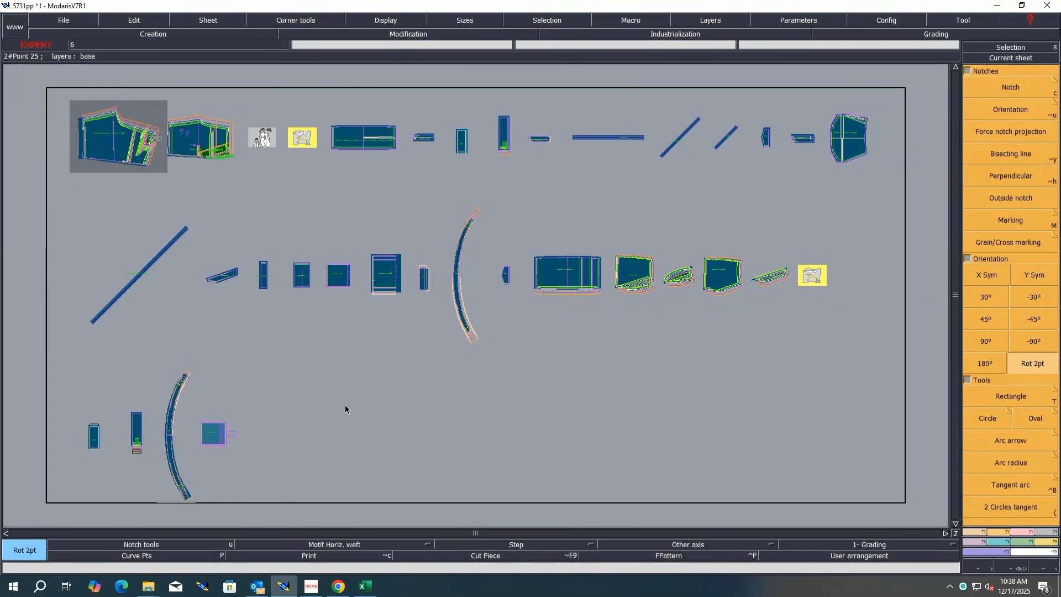
key("j")
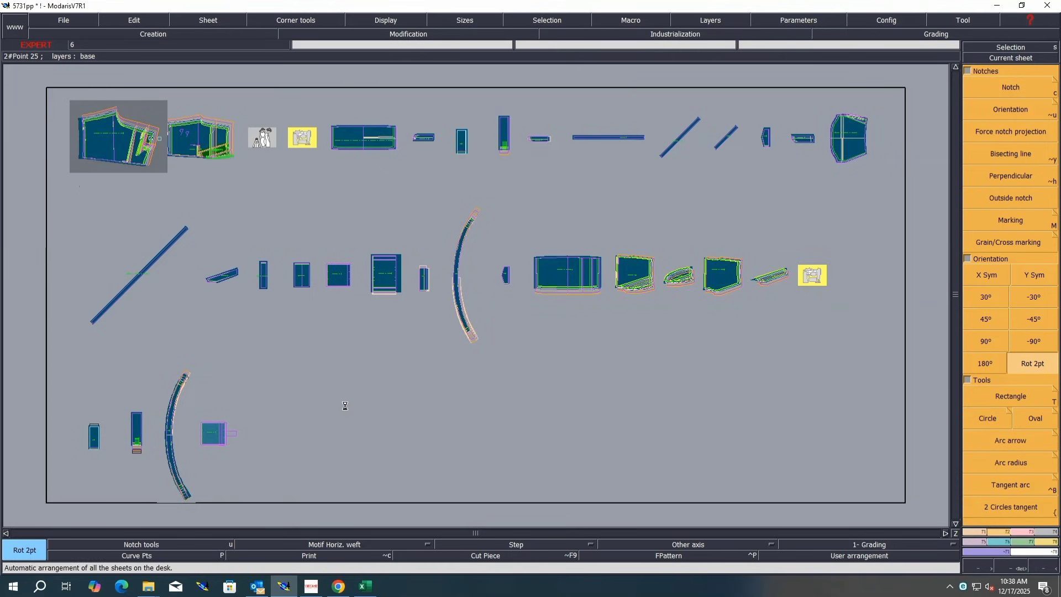
key("ctrl+s")
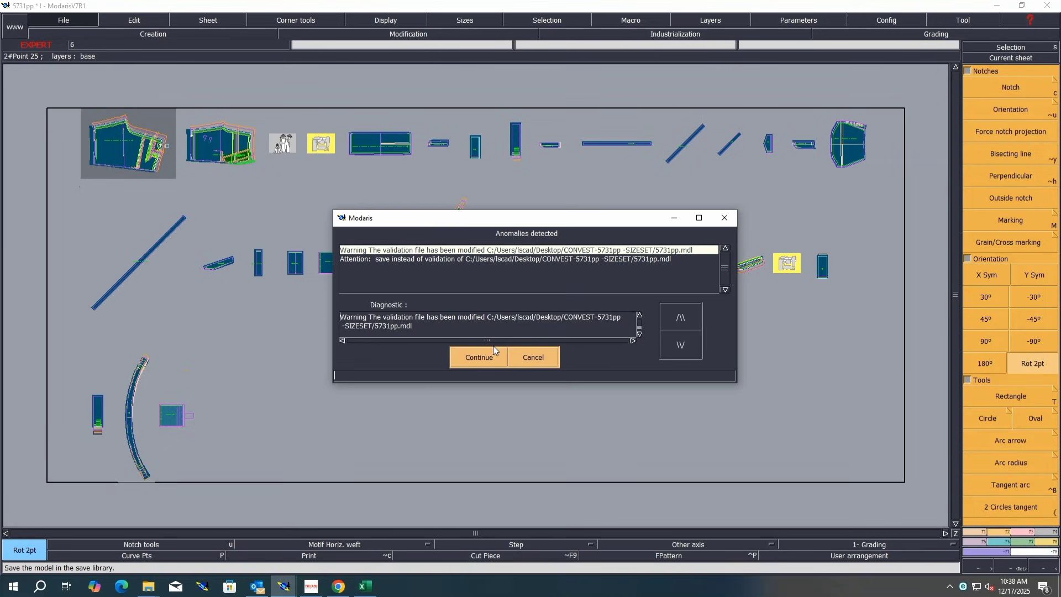
left_click(491, 353)
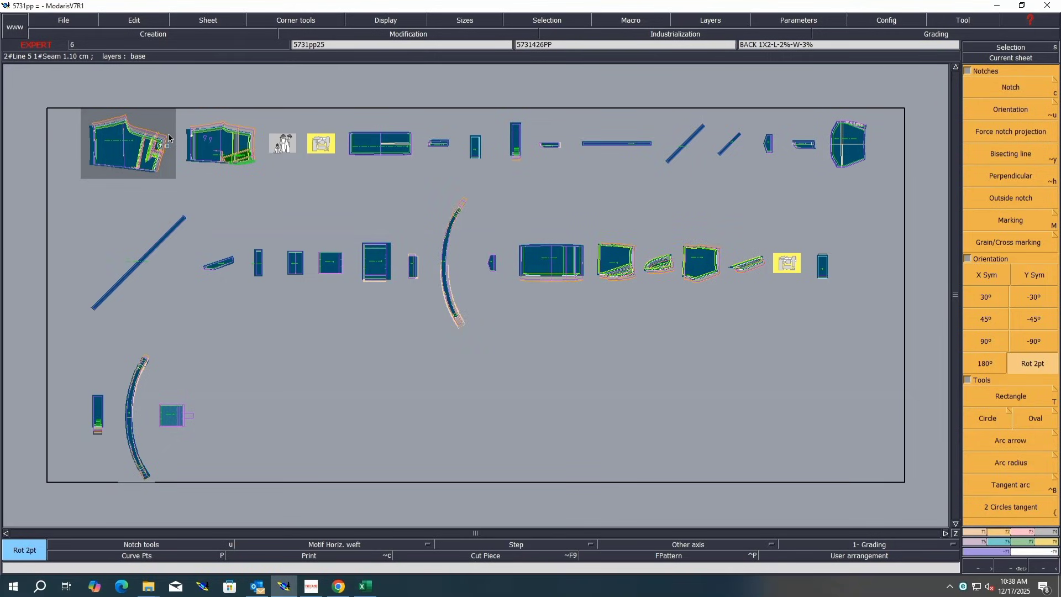
Step: Extract a seamed copy of the front piece onto a new sheet
key("Home")
key("F10")
mouse_move(711, 88)
left_mouse_down()
mouse_move(548, 271)
mouse_move(194, 493)
left_mouse_up()
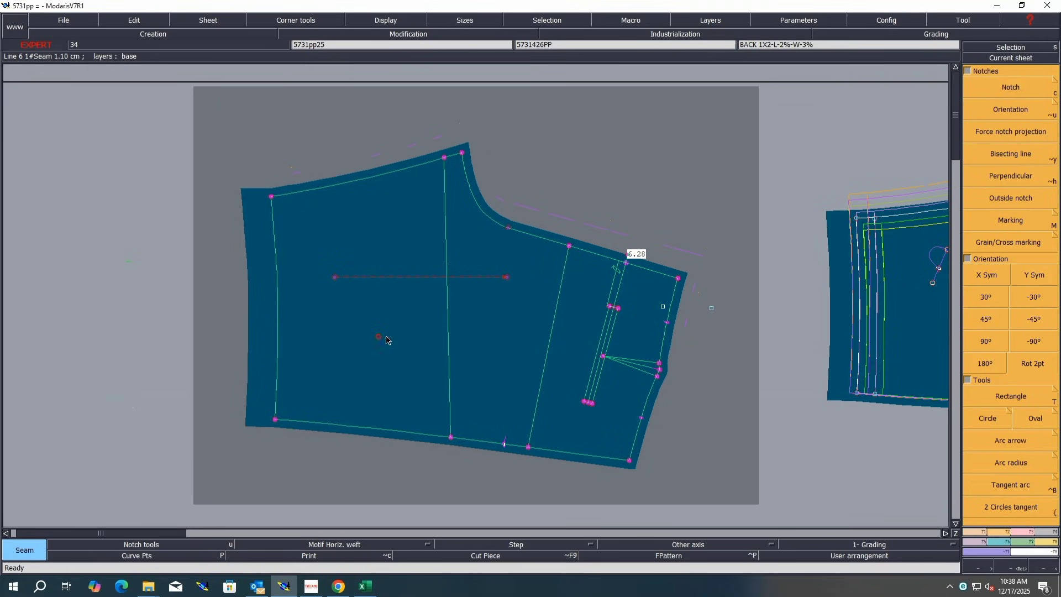
left_click(378, 336)
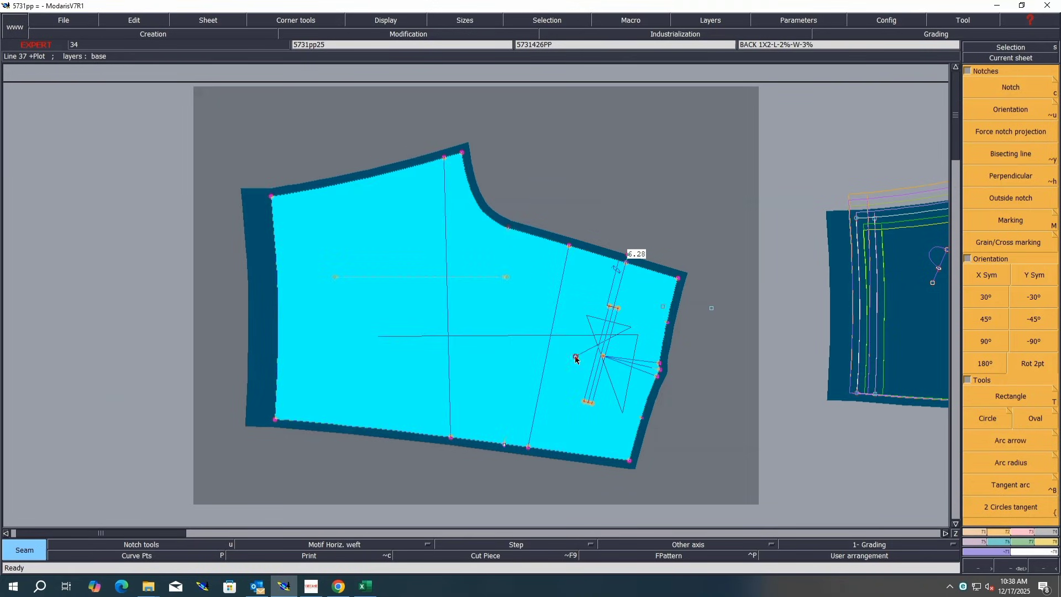
right_click(604, 331)
key("j")
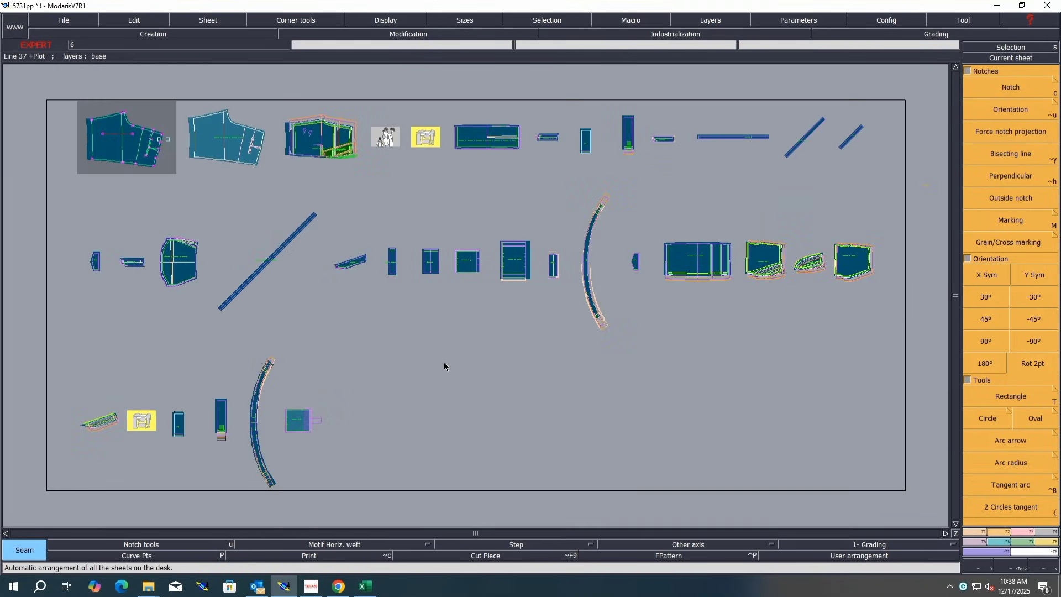
Step: Exchange data between the two front piece sheets and erase the original front sheet
key("Return")
left_click_drag(287, 90, 48, 220)
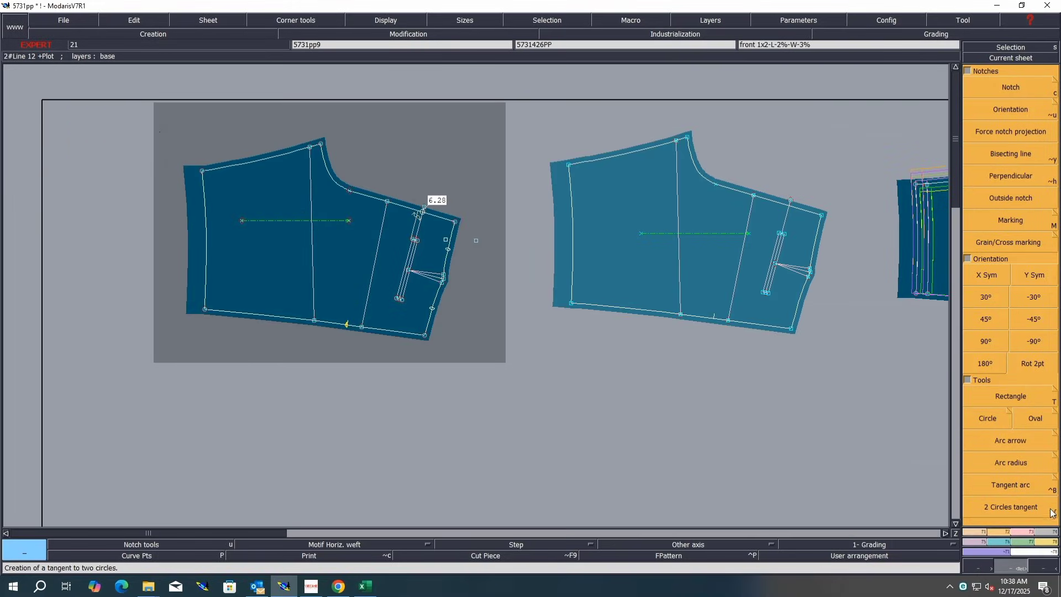
left_click(1044, 535)
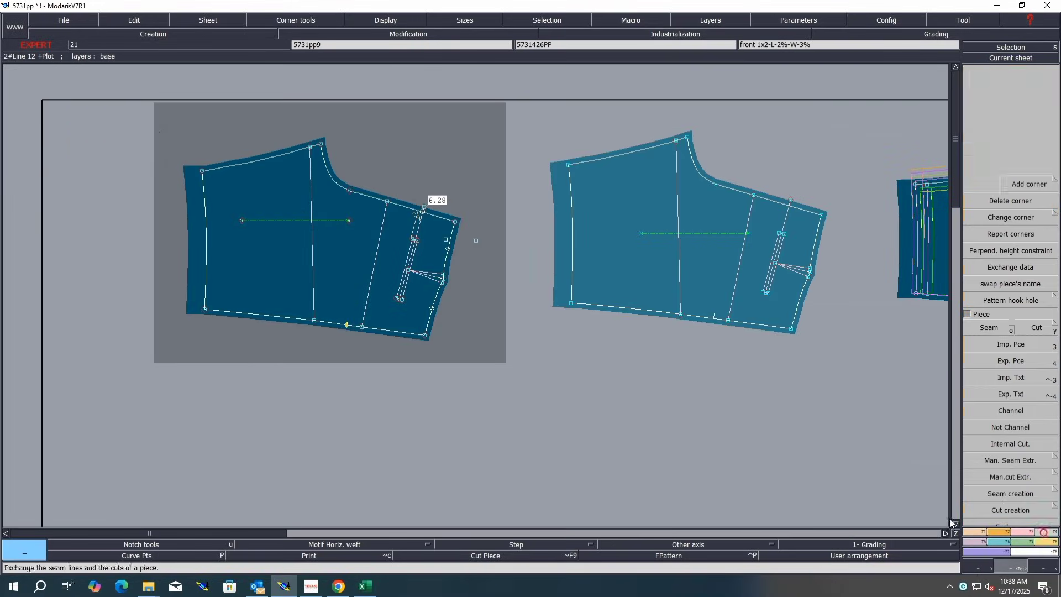
left_click(1003, 268)
left_click(694, 268)
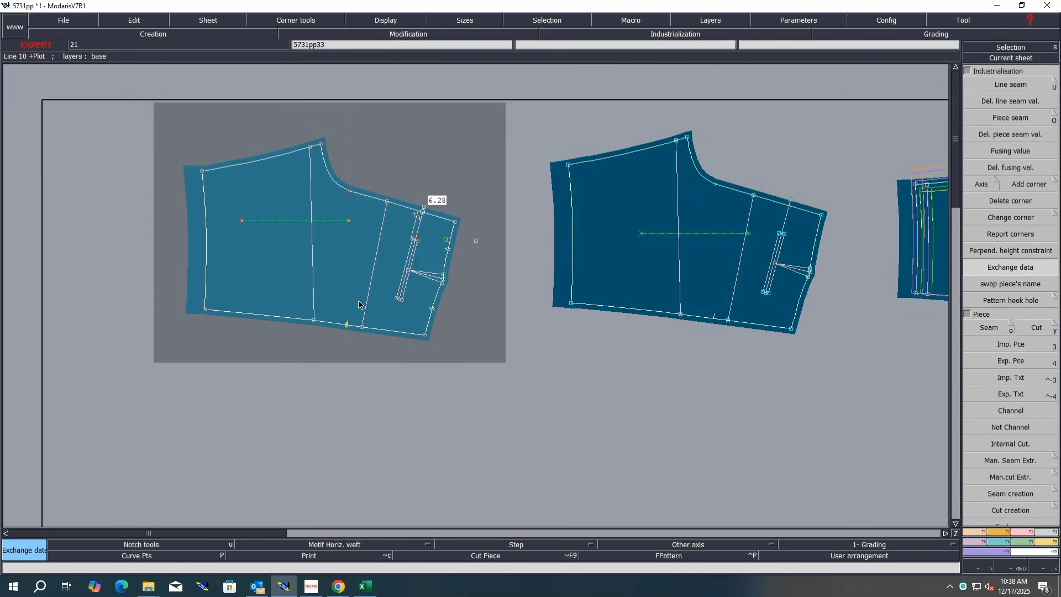
key("Delete")
left_click(344, 285)
Step: Save the model with the new front piece sheet
key("j")
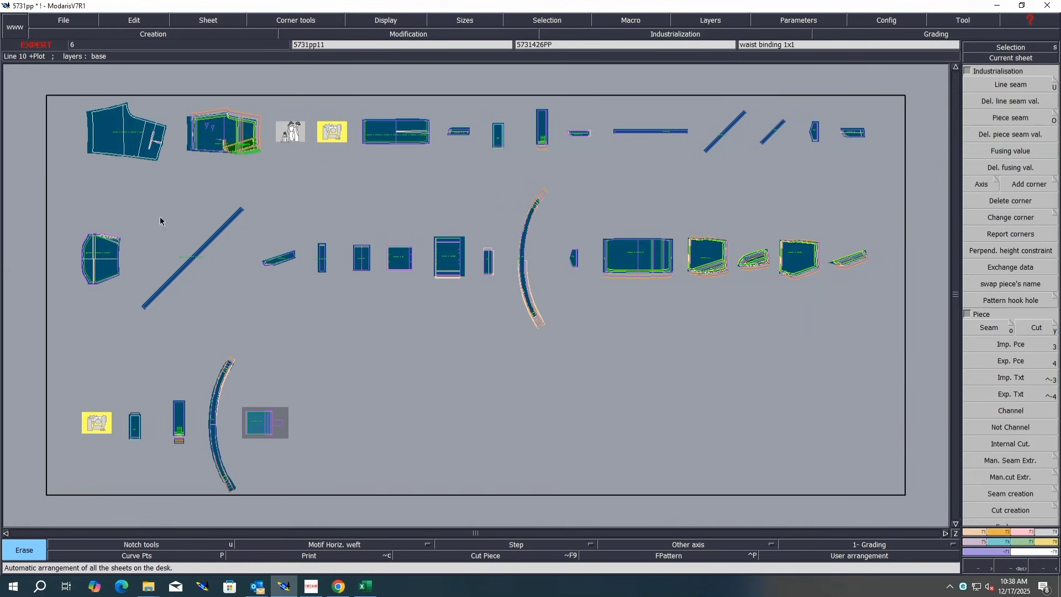
key("Return")
left_click_drag(275, 104, 58, 185)
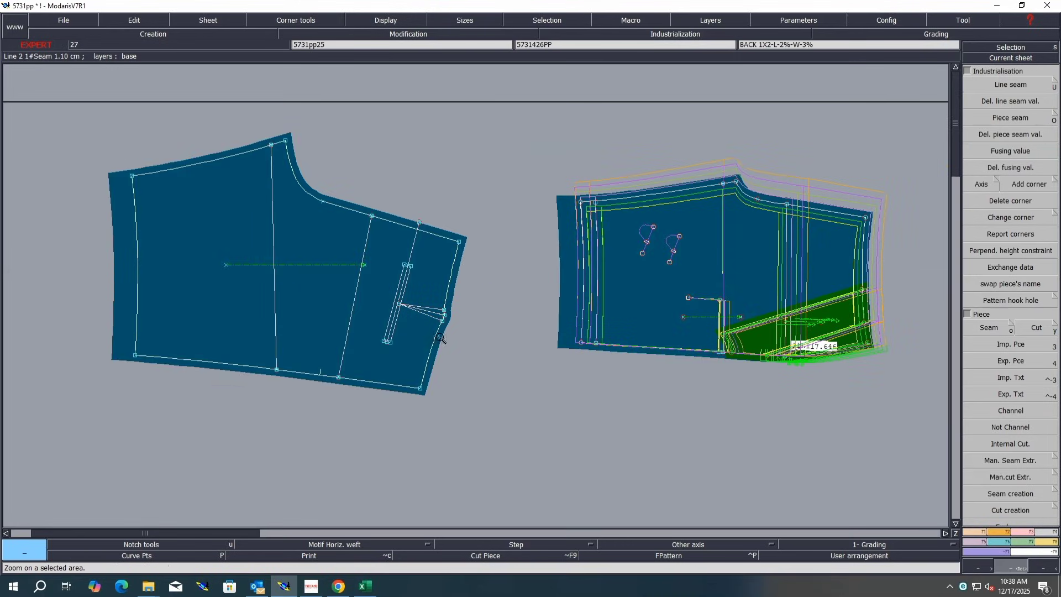
key("Delete")
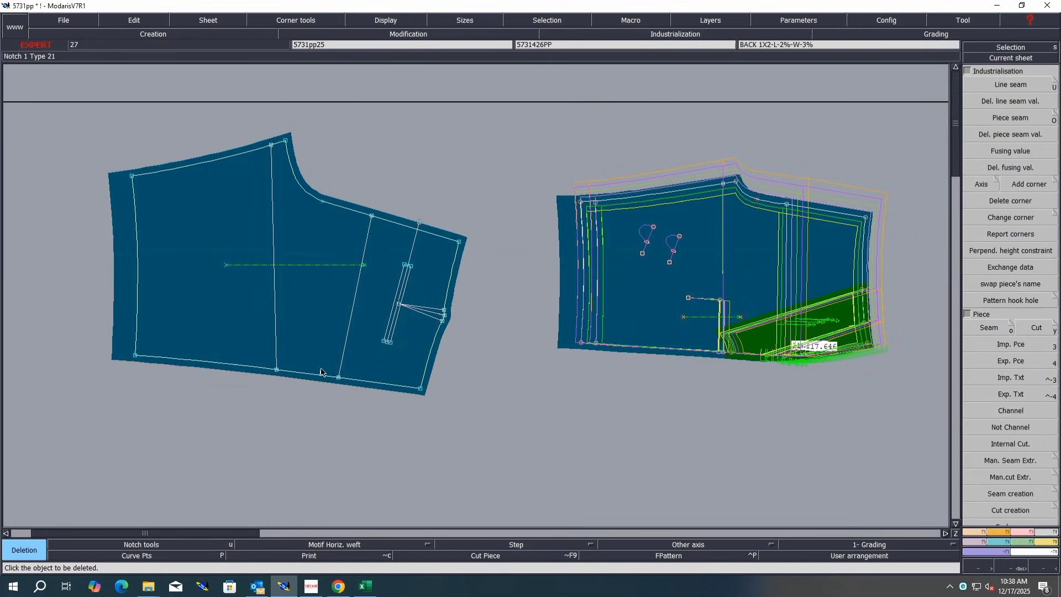
key("ctrl+s")
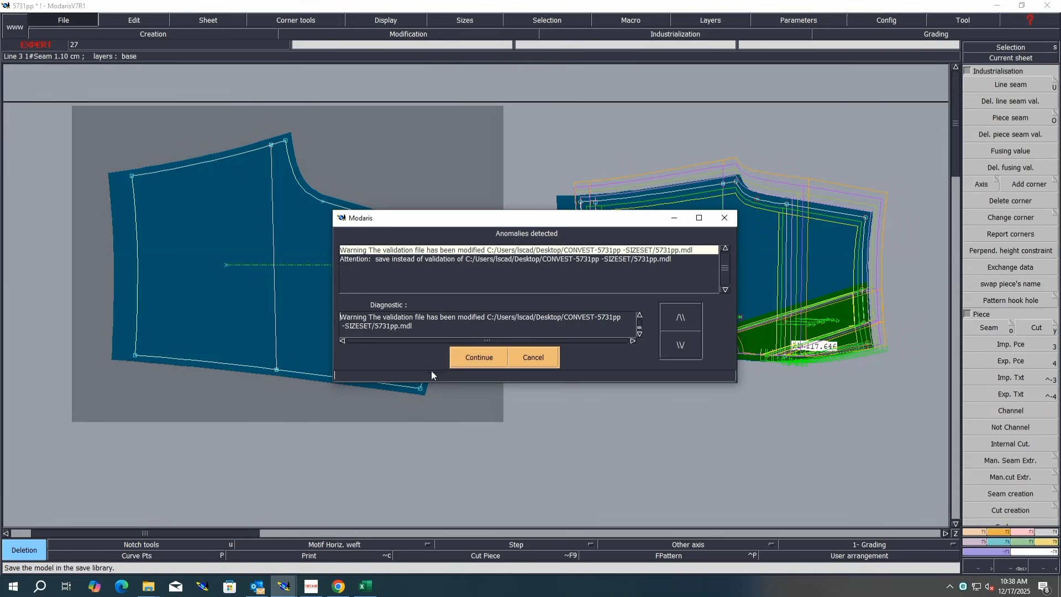
left_click(478, 357)
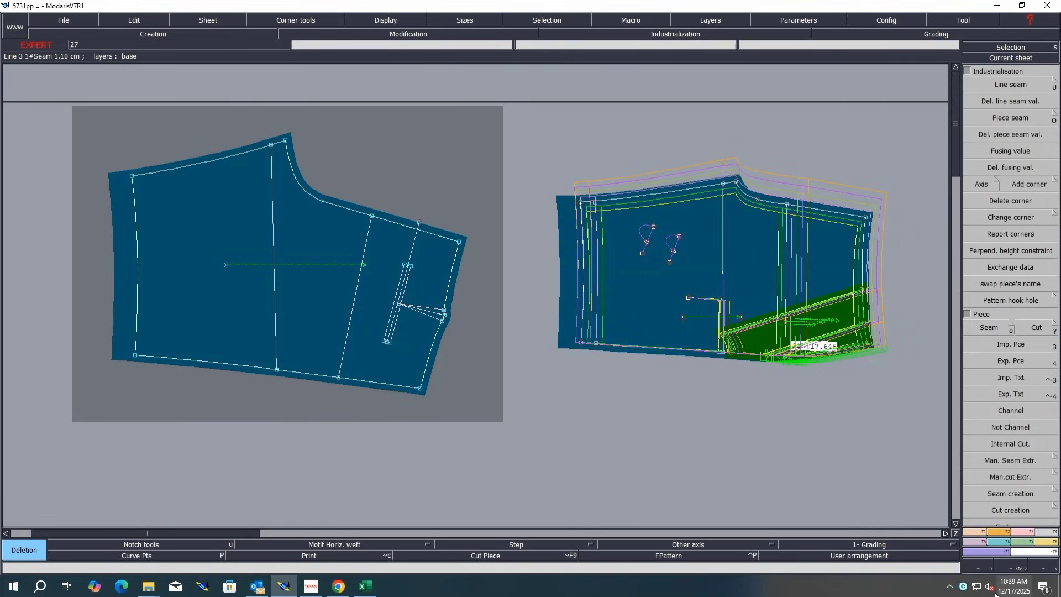
Step: Add a developed point about 5.11 cm along the front piece's hem and place a notch on it
key("d")
left_click(419, 389)
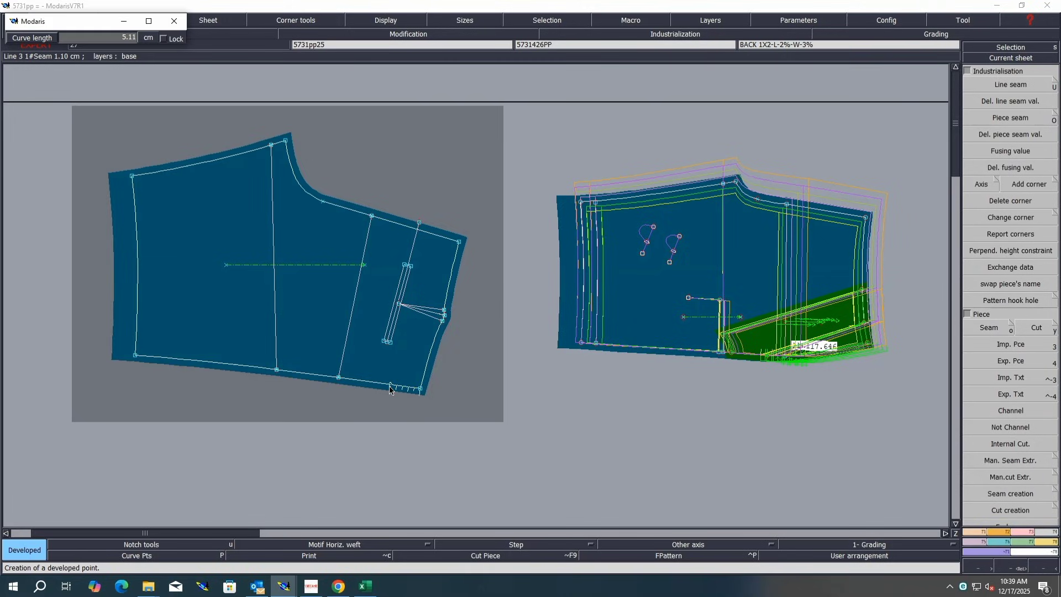
left_click(390, 383)
key("n")
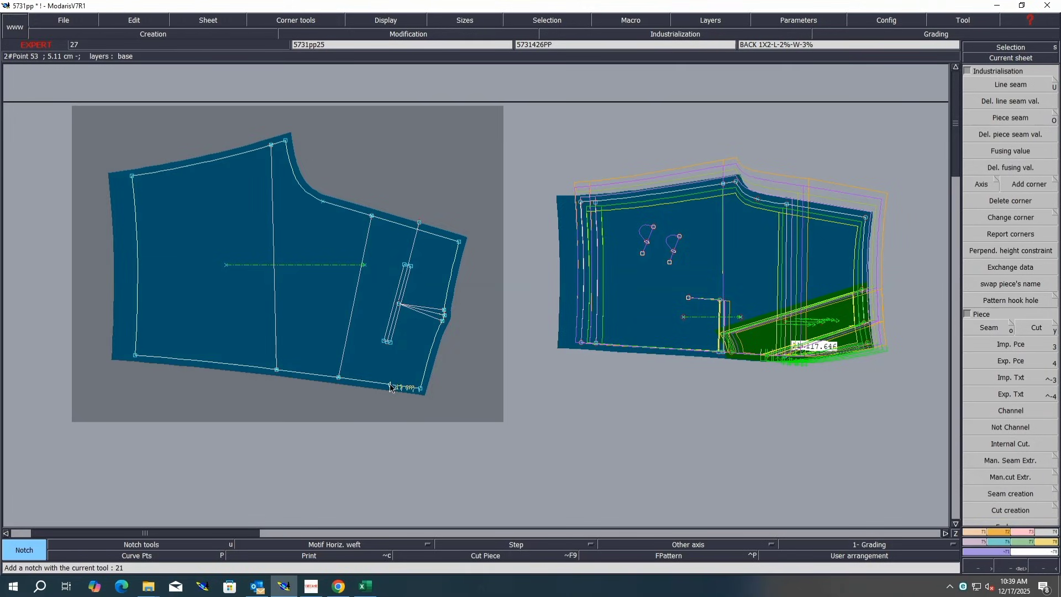
left_click(390, 384)
key("j")
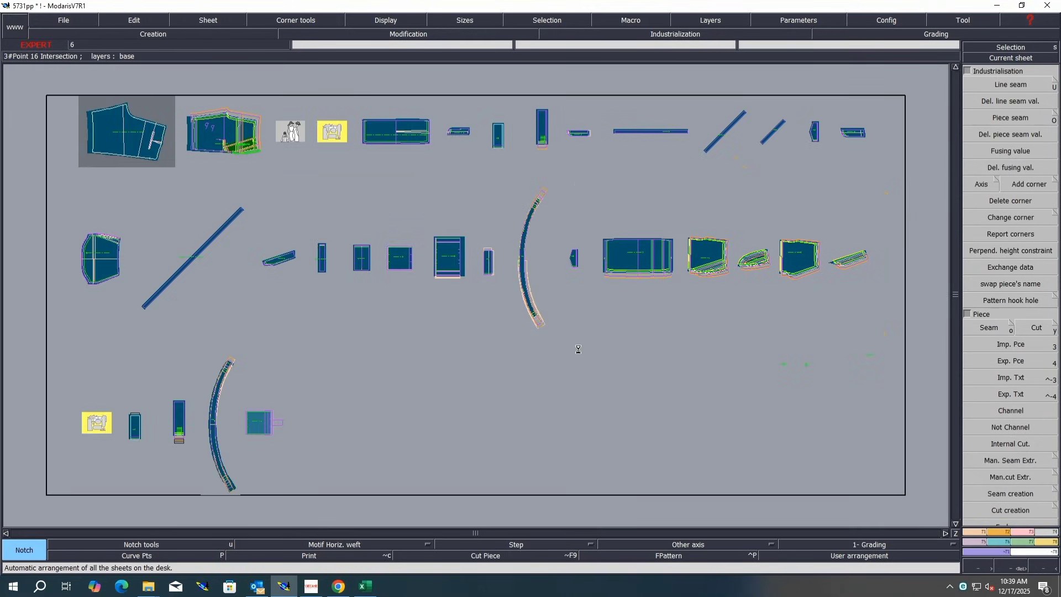
Step: Divorce the front pocket seam sheet from its master and place the new sheet below the front piece
key("shift+m")
left_click(250, 145)
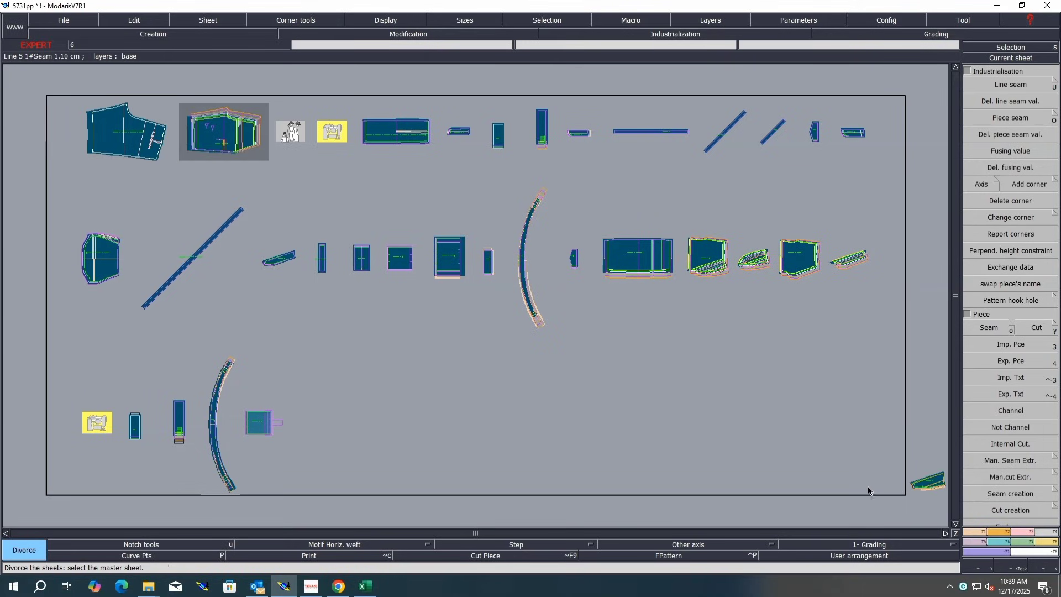
key("q")
left_click(930, 484)
left_click(147, 194)
key("Return")
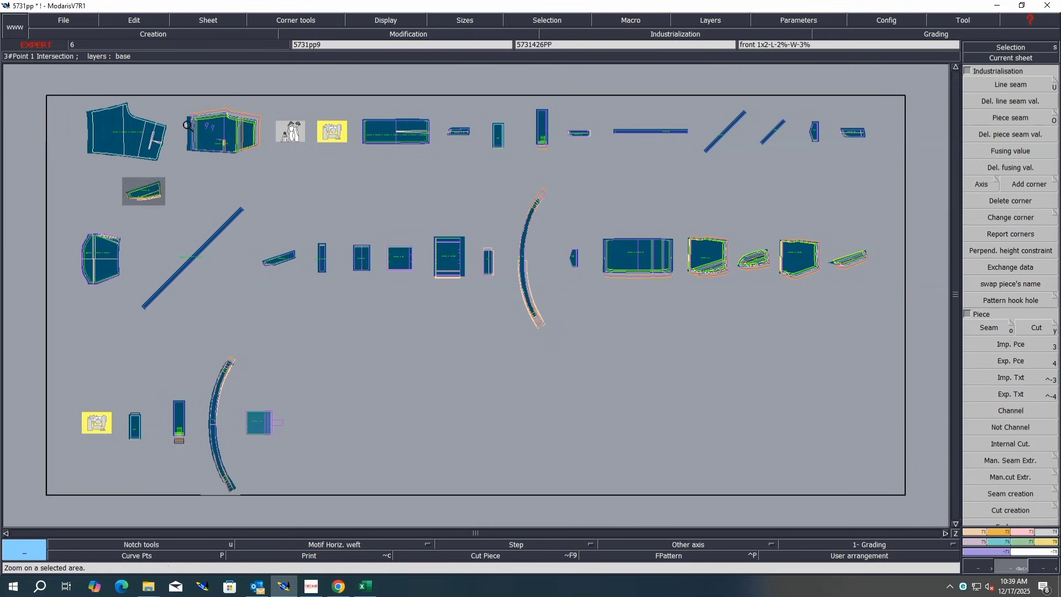
Step: Apply a constraint by measure between the front piece's hem point and the pocket piece's lower edge
left_click_drag(188, 120, 90, 223)
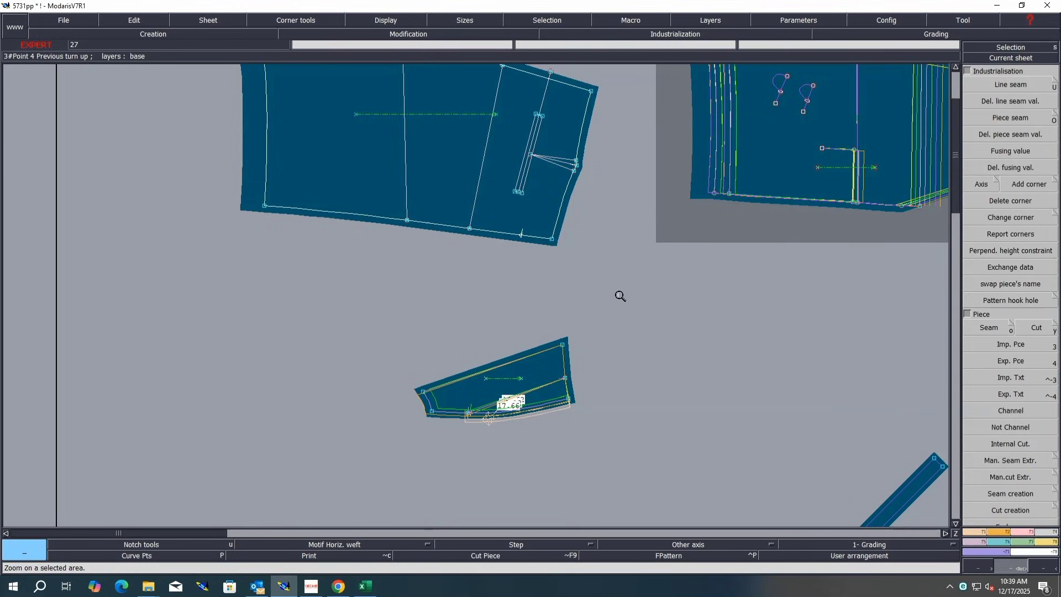
key("ctrl+a")
key("F9")
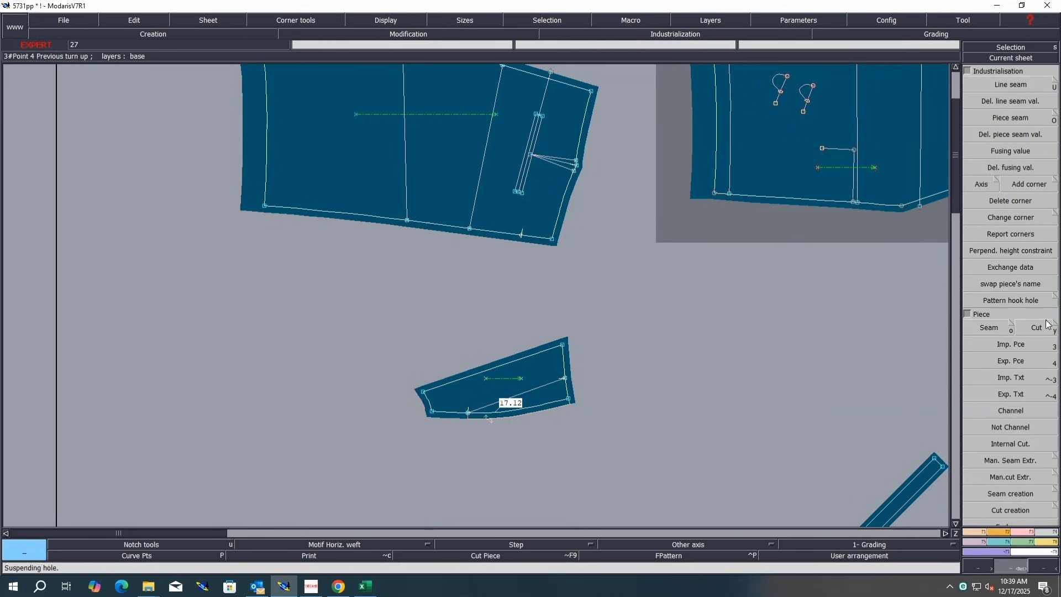
left_click(1019, 531)
left_click(1020, 376)
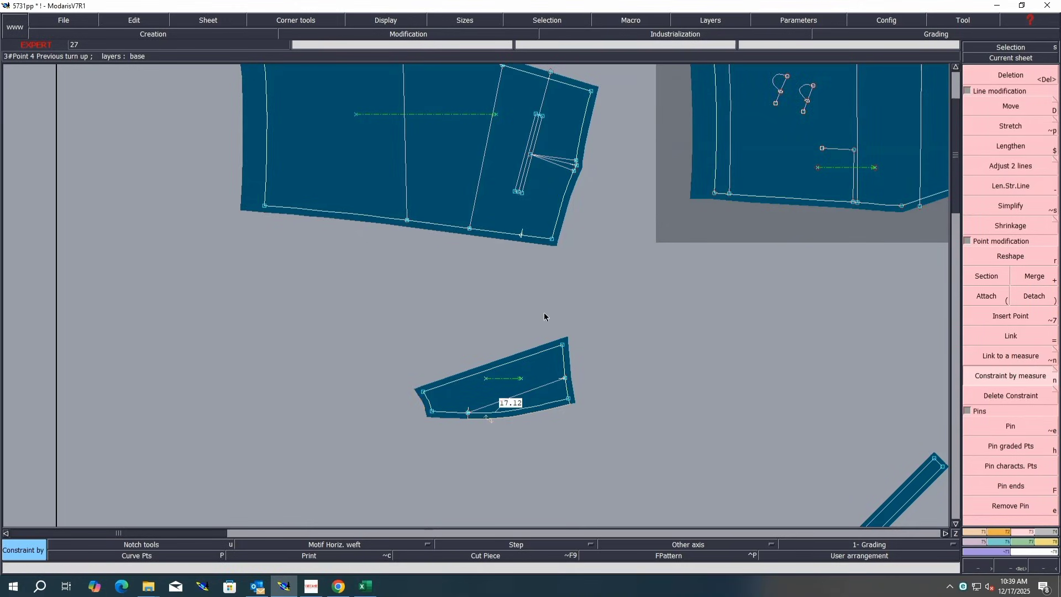
left_click(522, 235)
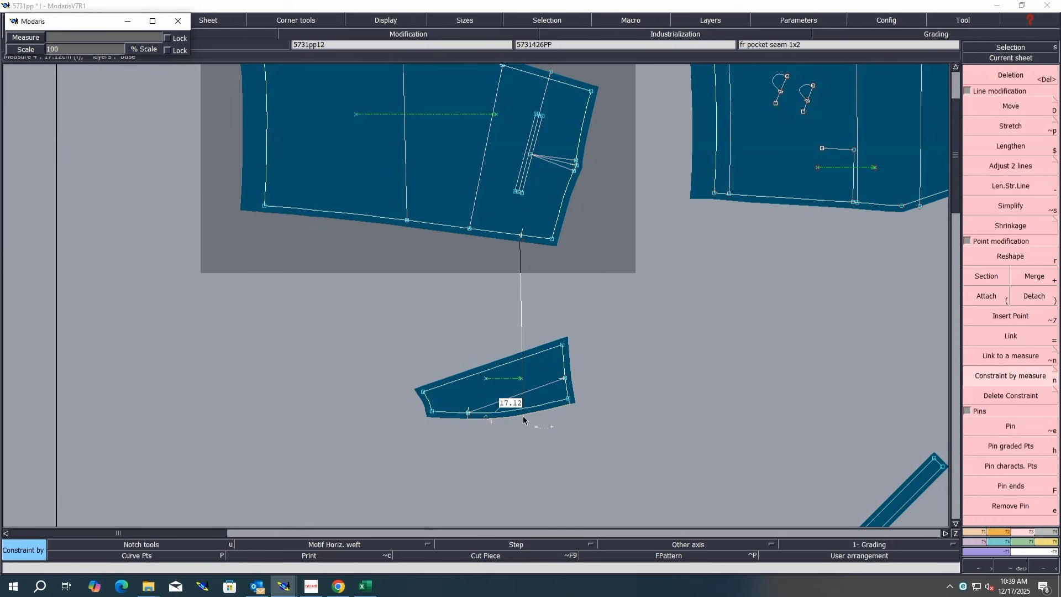
left_click(523, 416)
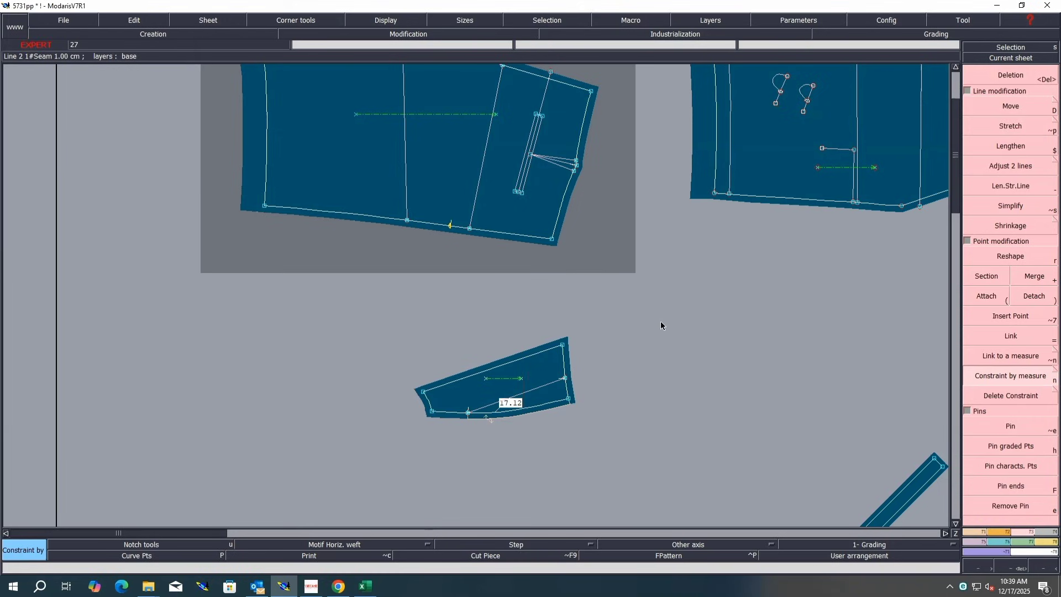
Step: Save the model, continuing past the anomalies check
key("8")
key("ctrl+s")
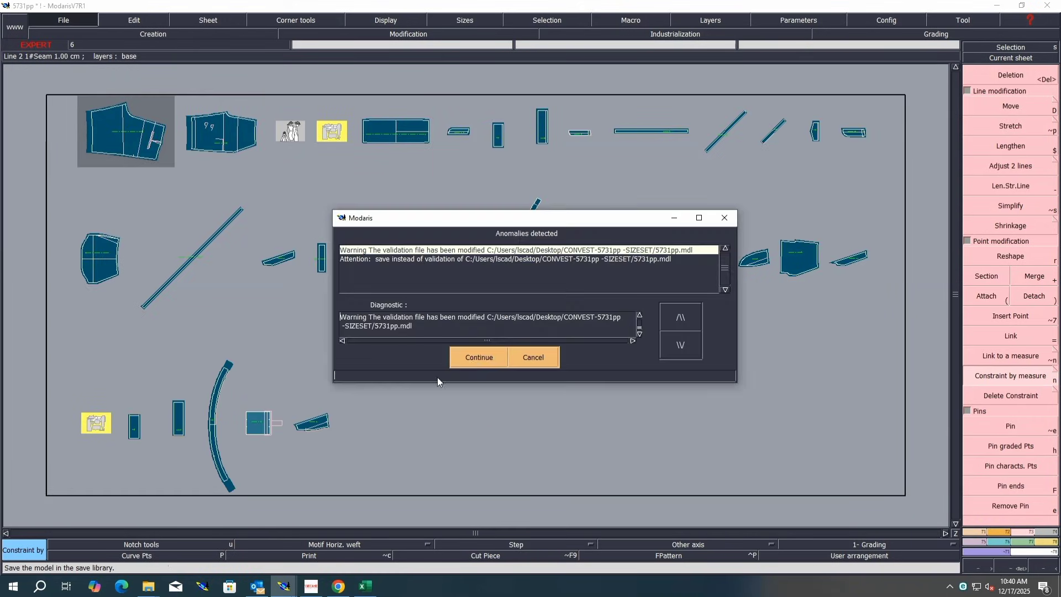
left_click(467, 357)
Step: Switch to Excel and fill the R5 and R11 measurement rows of the size chart with blue
left_click(365, 586)
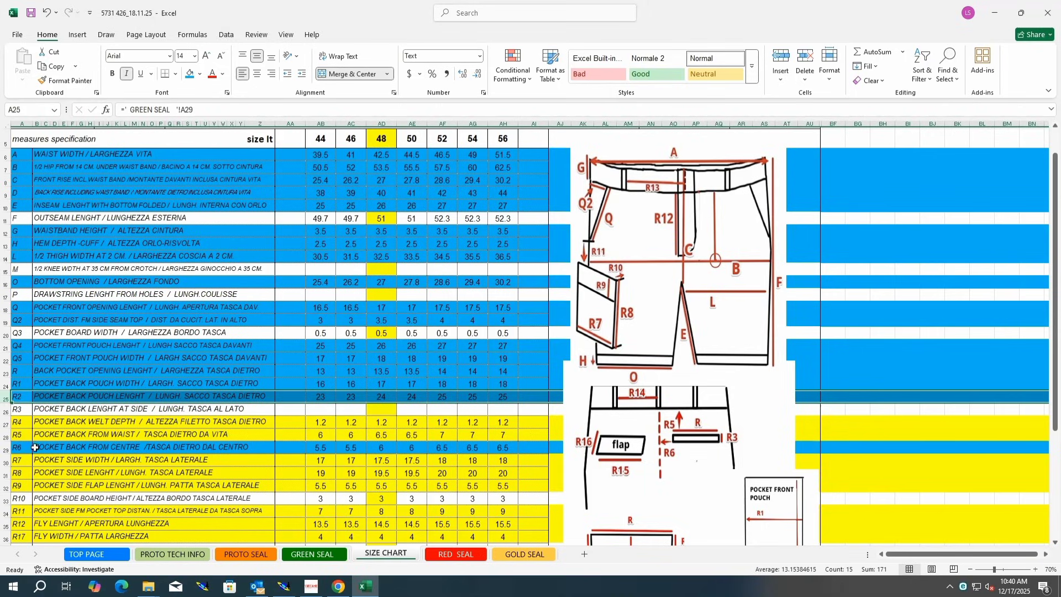
left_click(5, 436)
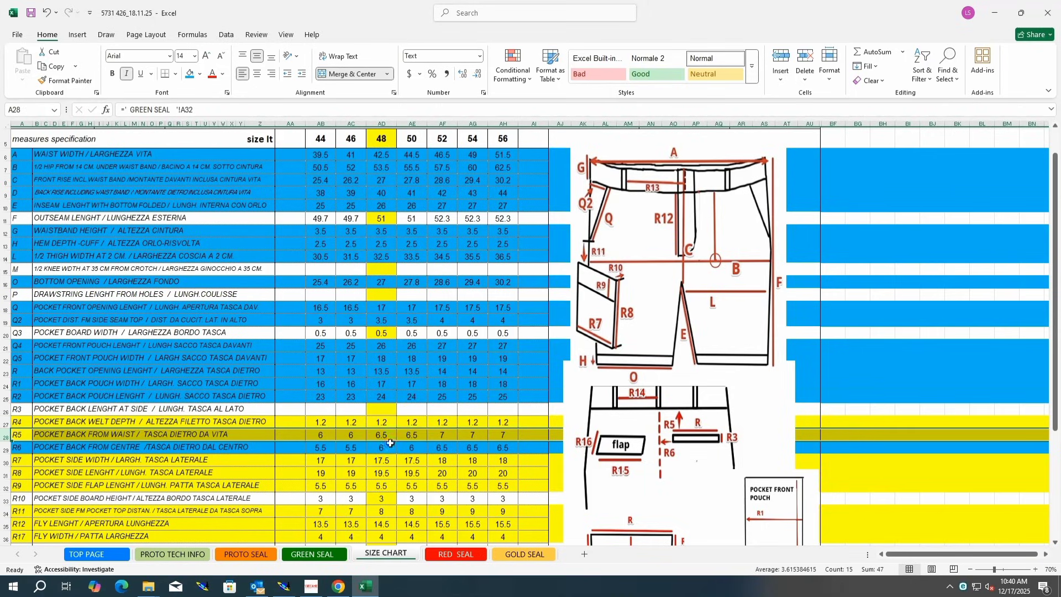
left_click(190, 73)
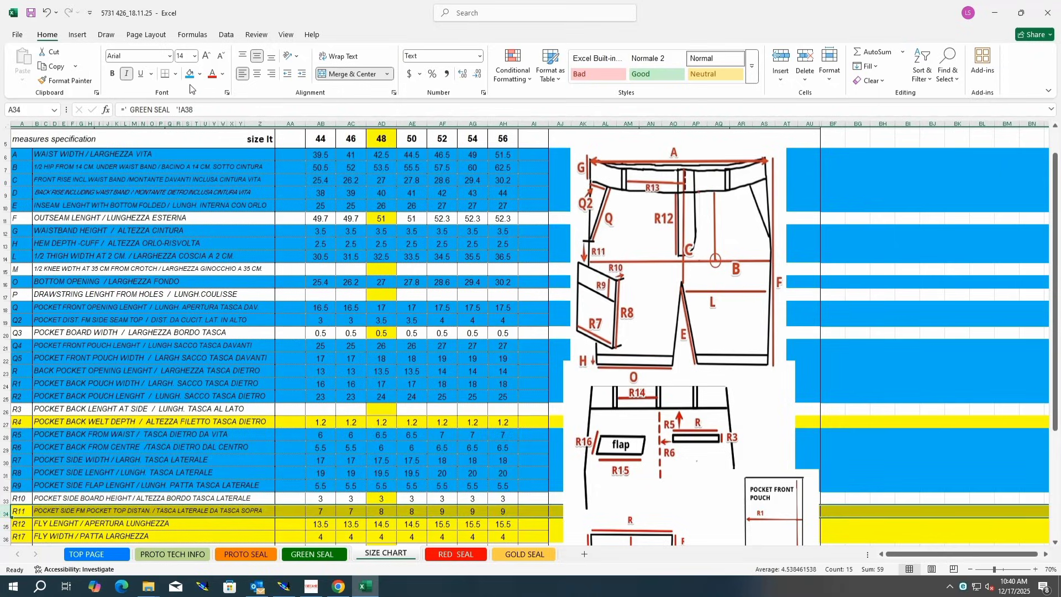
left_click(190, 74)
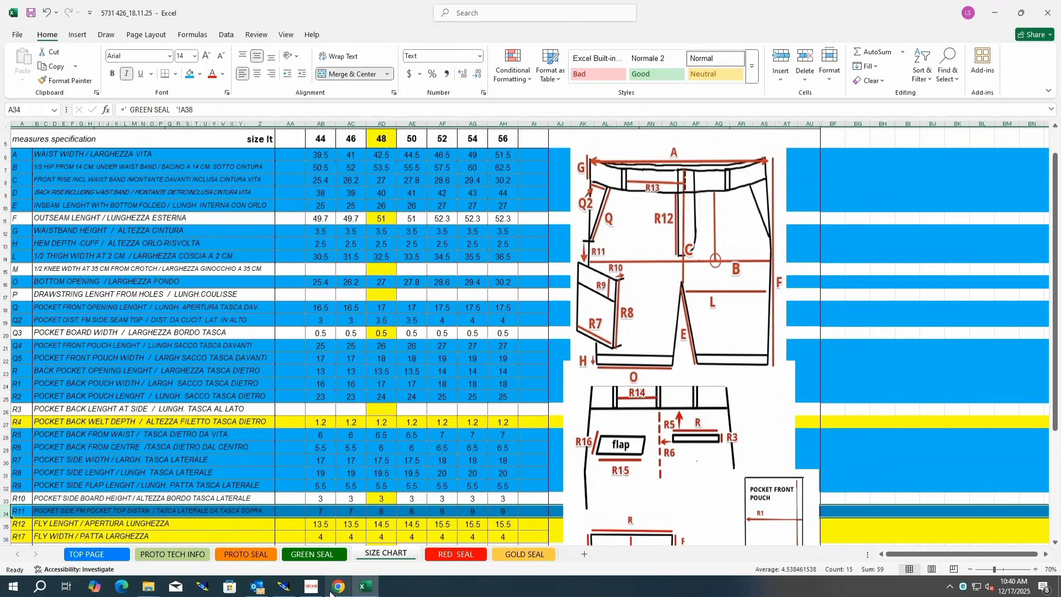
Step: Back in Modaris, inspect the pocket tab corner's grading and report its X grading onto the corner below it
left_click(284, 586)
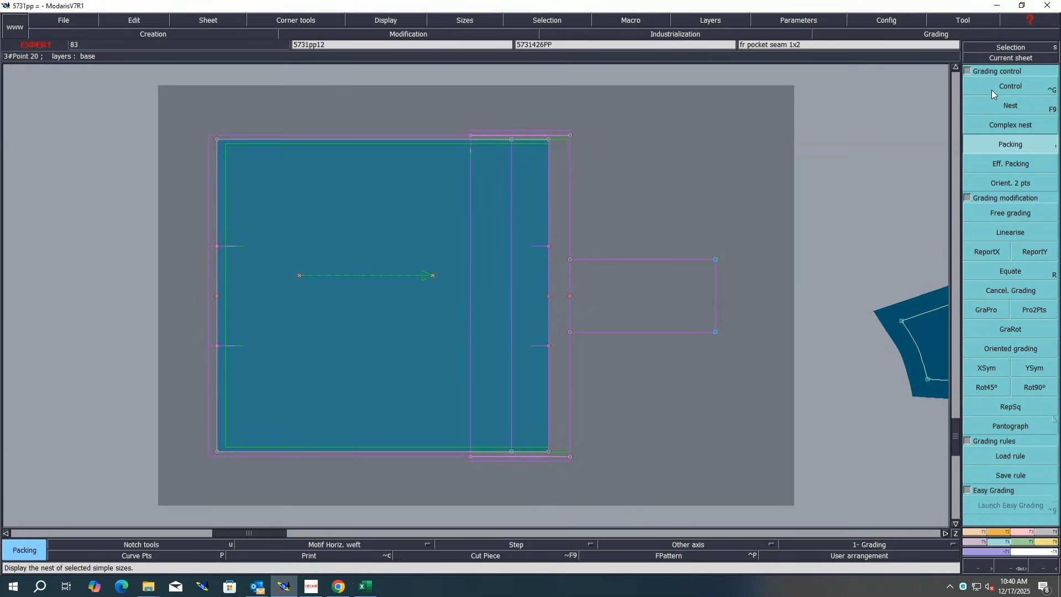
key("ctrl+g")
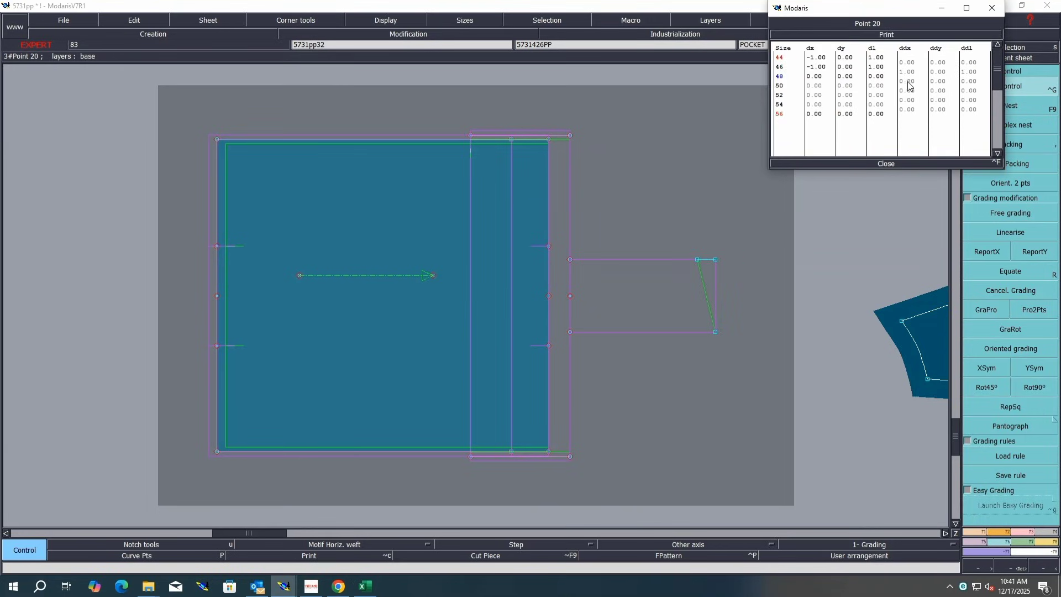
key("Return")
left_click(987, 252)
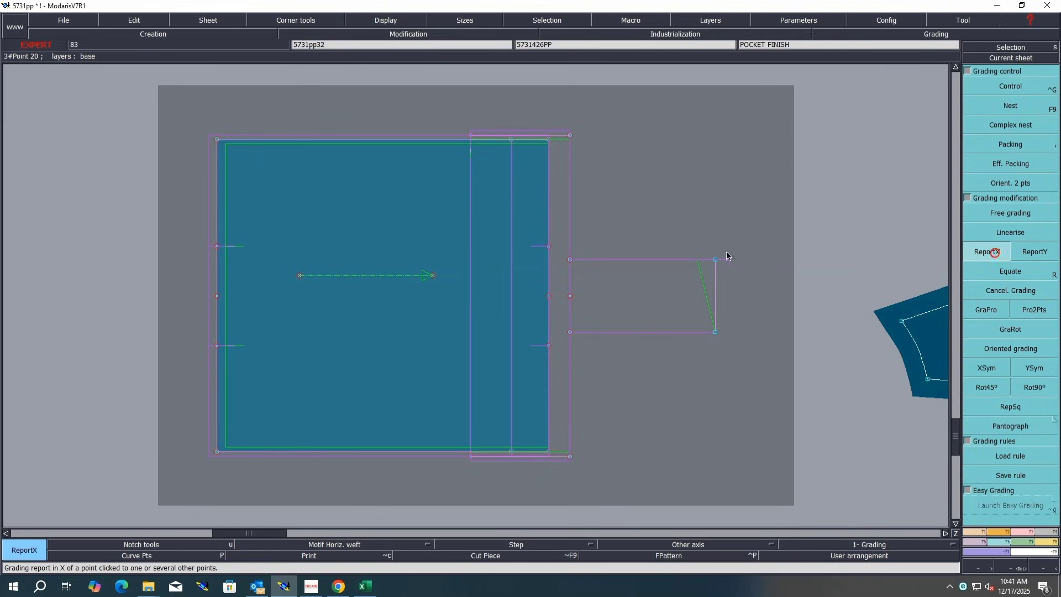
left_click(715, 259)
left_click(715, 331)
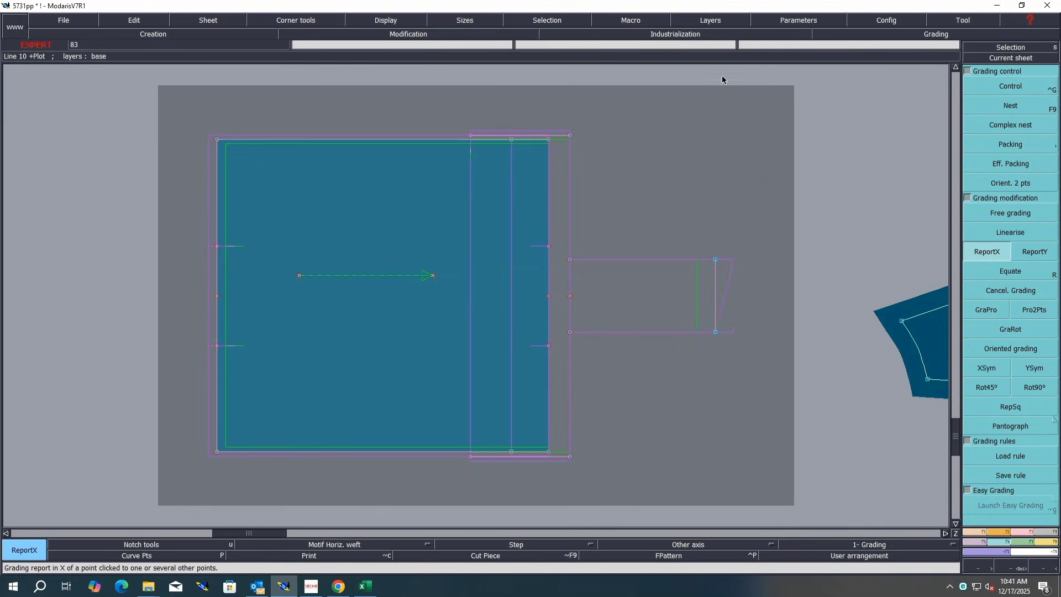
Step: Select all points of the pocket piece and apply the X grading report to them, then rearrange the sheets
left_click_drag(751, 107, 204, 468)
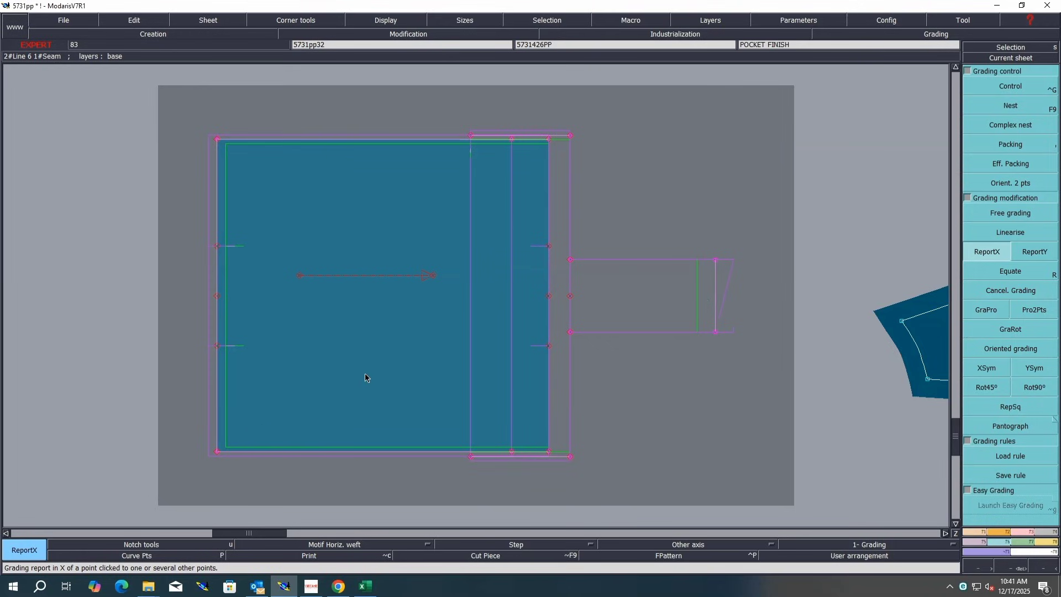
key("x")
left_click(384, 360)
left_click(626, 288)
right_click(625, 289)
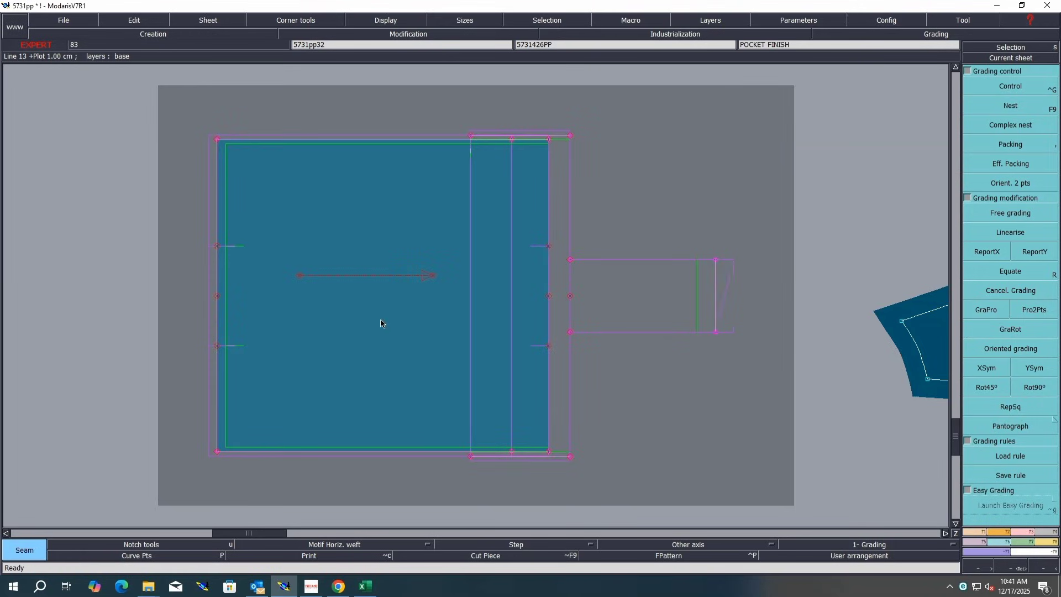
key("j")
key("Return")
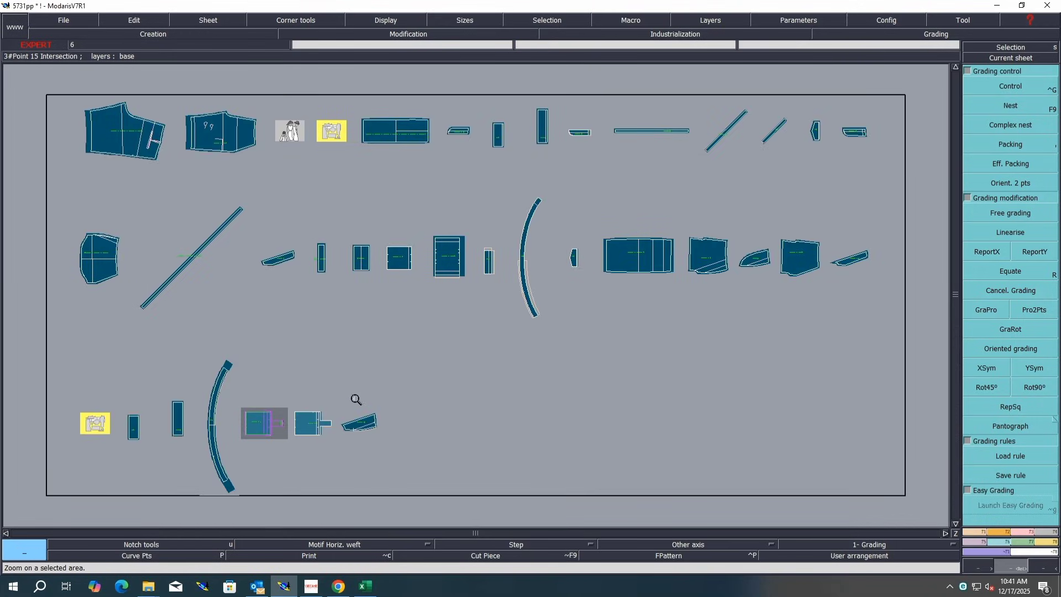
Step: Draw a straight line about 17 cm down the pocket piece at the facing edge and a 4.33 cm line along its top
left_click_drag(358, 395, 226, 457)
left_click_drag(781, 166, 572, 404)
key("d")
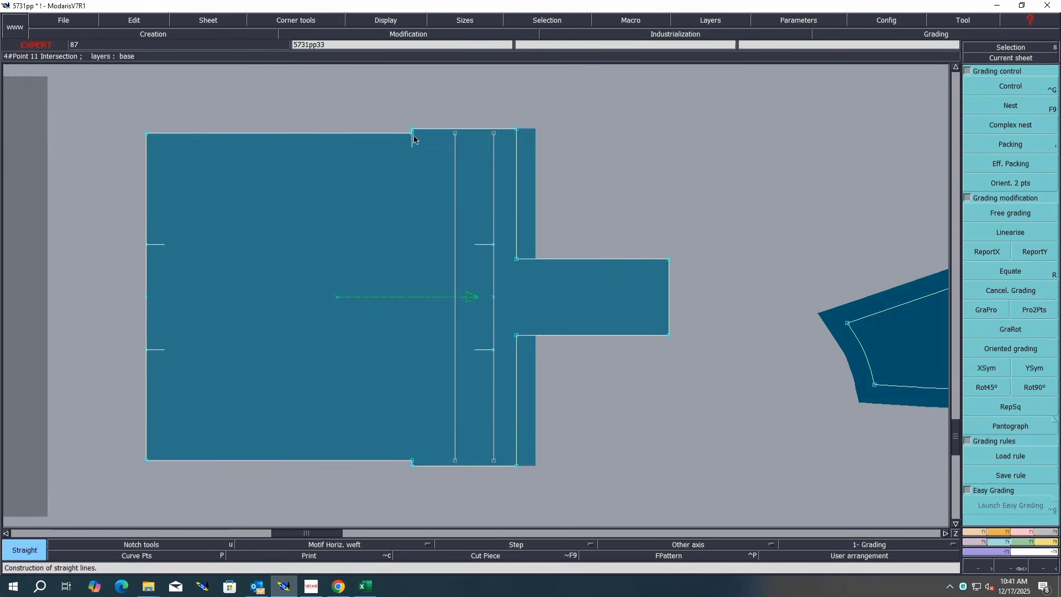
left_click(412, 136)
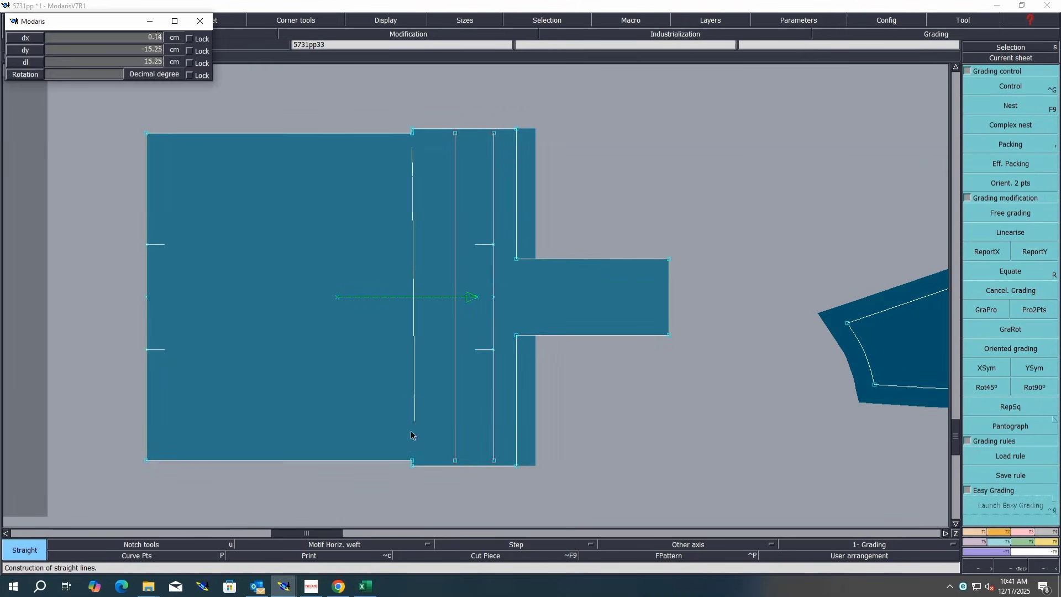
left_click(412, 460)
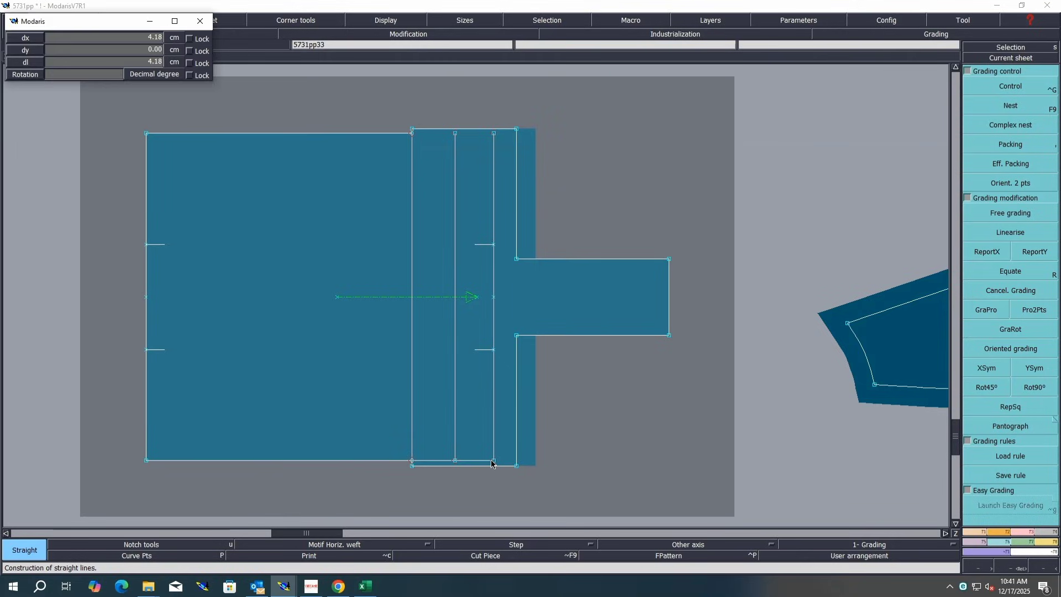
left_click(412, 132)
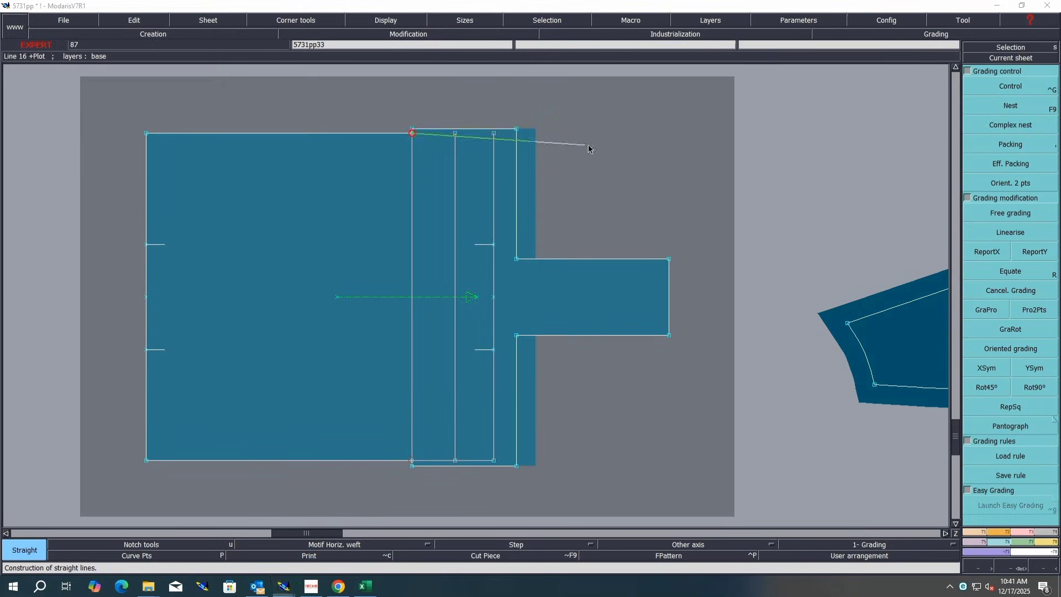
left_click(493, 134)
Step: Remove the seam value from the pocket piece's right-hand edge line
key("s")
left_click_drag(608, 97, 477, 494)
left_click(1046, 531)
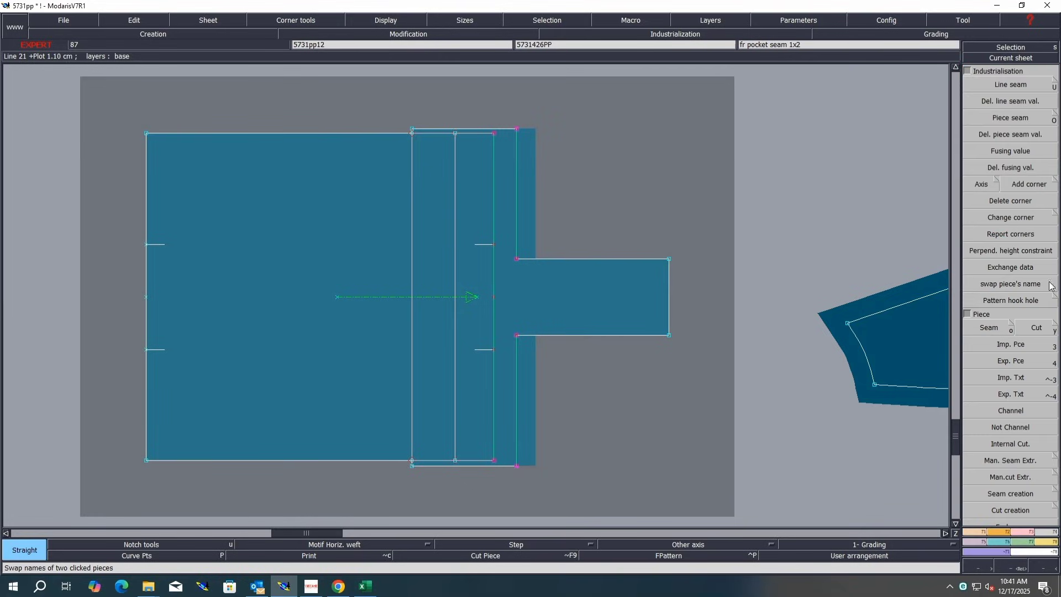
left_click(990, 99)
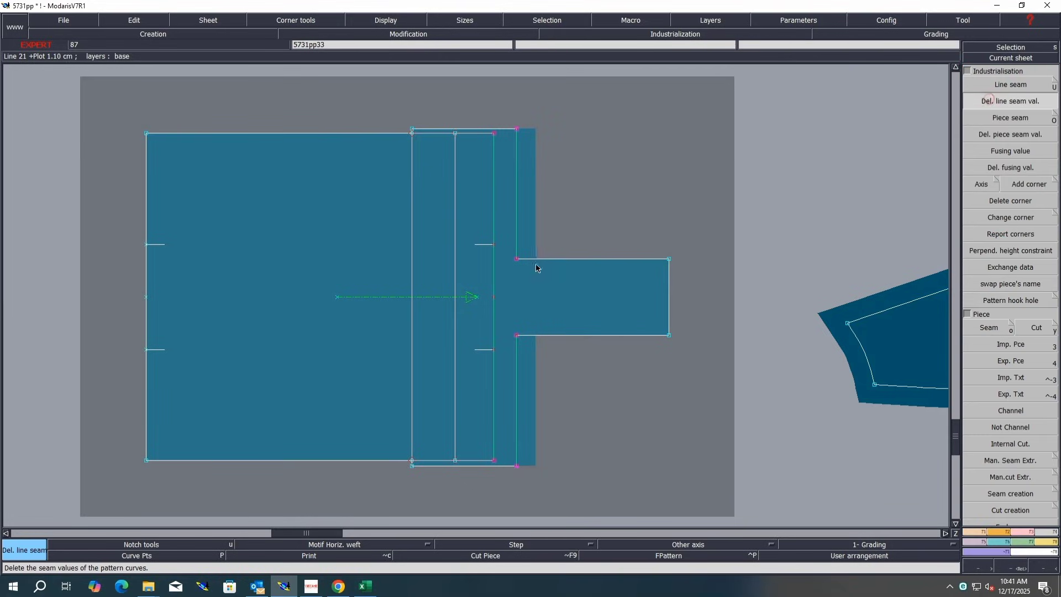
left_click(516, 234)
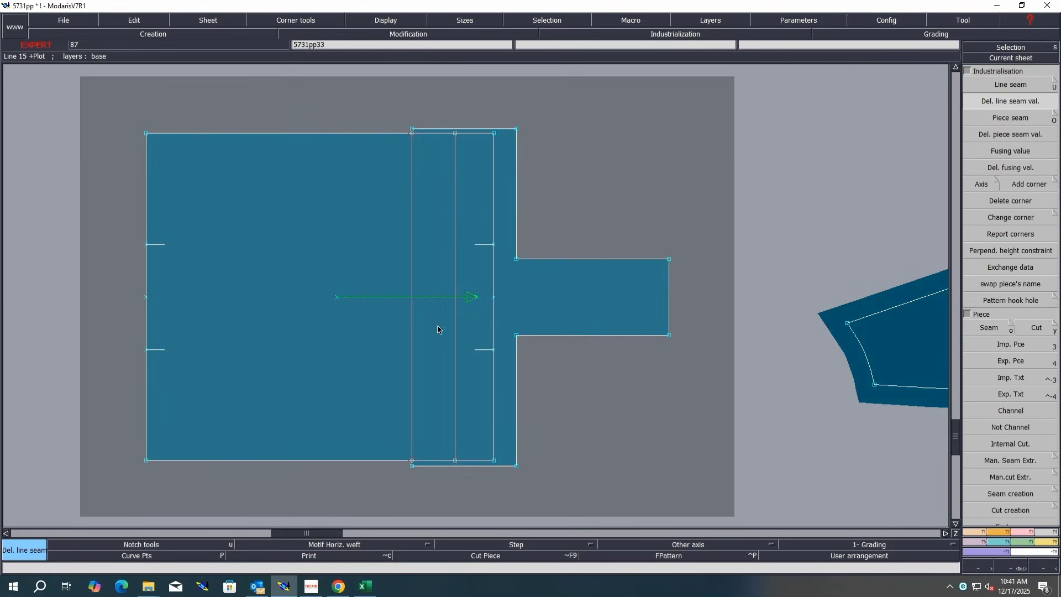
Step: Move the new pocket piece into place on its sheet
key("m")
left_click(382, 297)
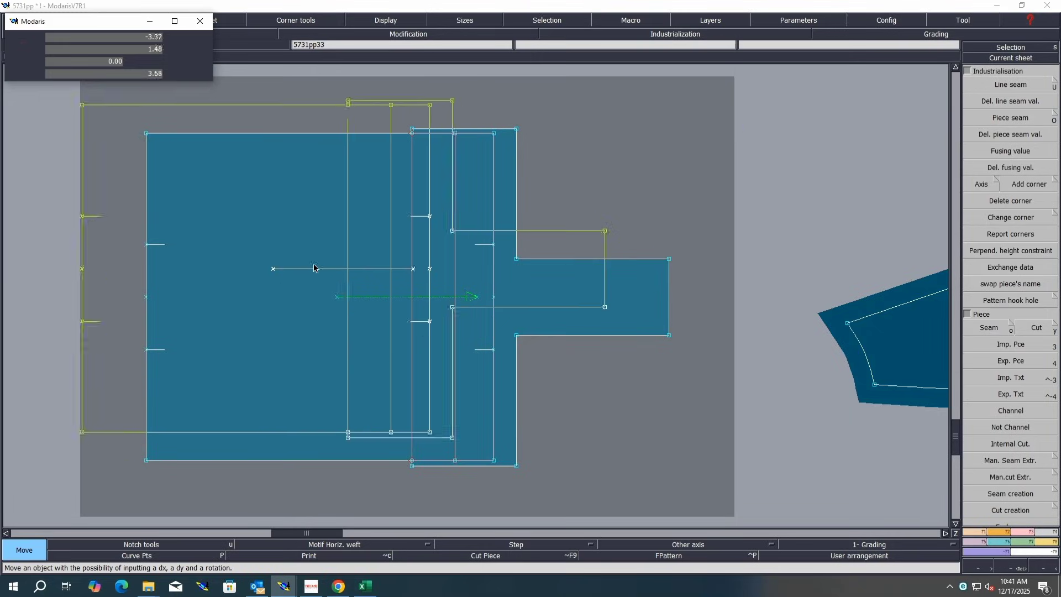
left_click(340, 278)
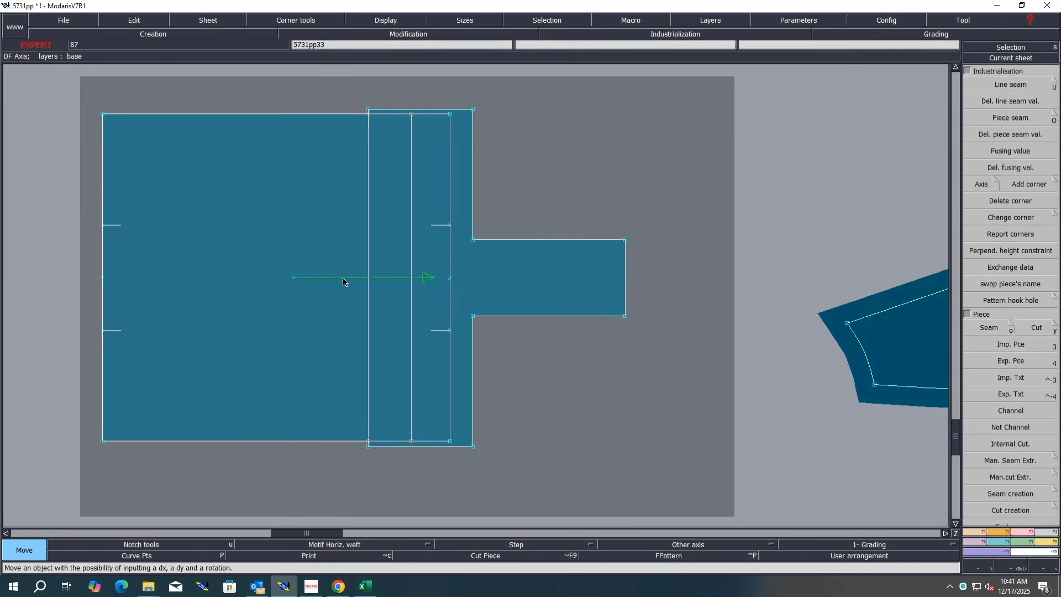
left_click(344, 282)
left_click(227, 223)
Step: Rearrange the sheets and erase the old pocket finish sheet from the desk
key("j")
left_click(258, 426)
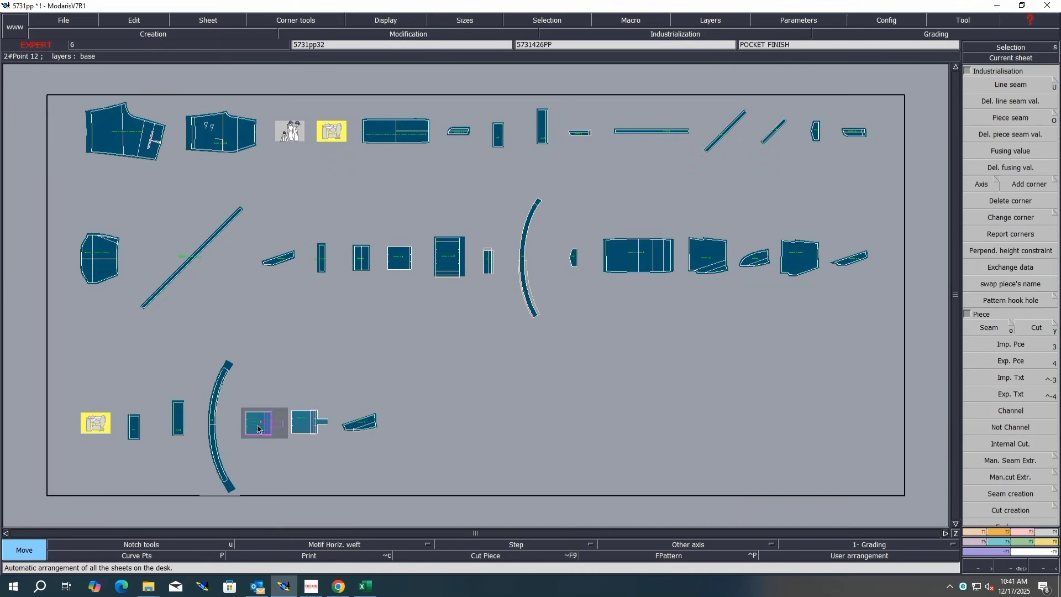
key("Delete")
left_click(257, 426)
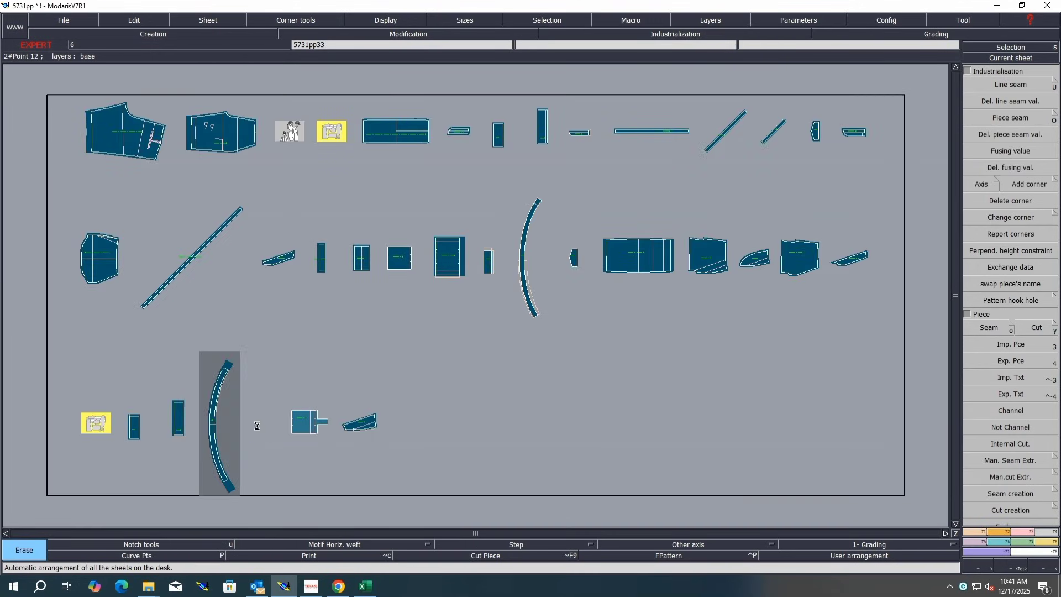
left_click(264, 441)
key("Home")
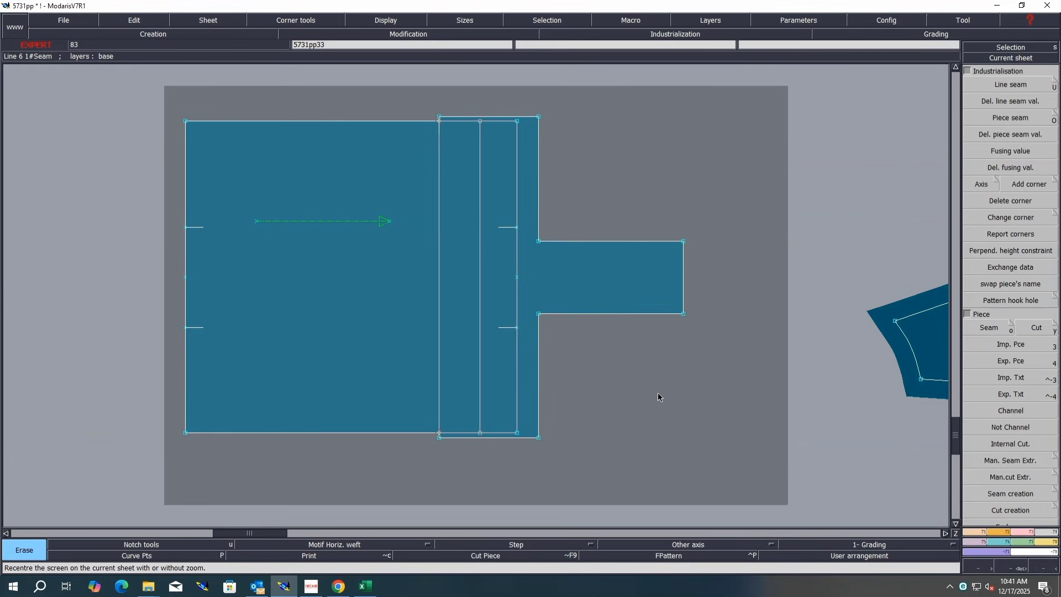
Step: Enter the comment CARGO POCKET POSITION MARK for the new pocket piece
key("ctrl+b")
key("Home")
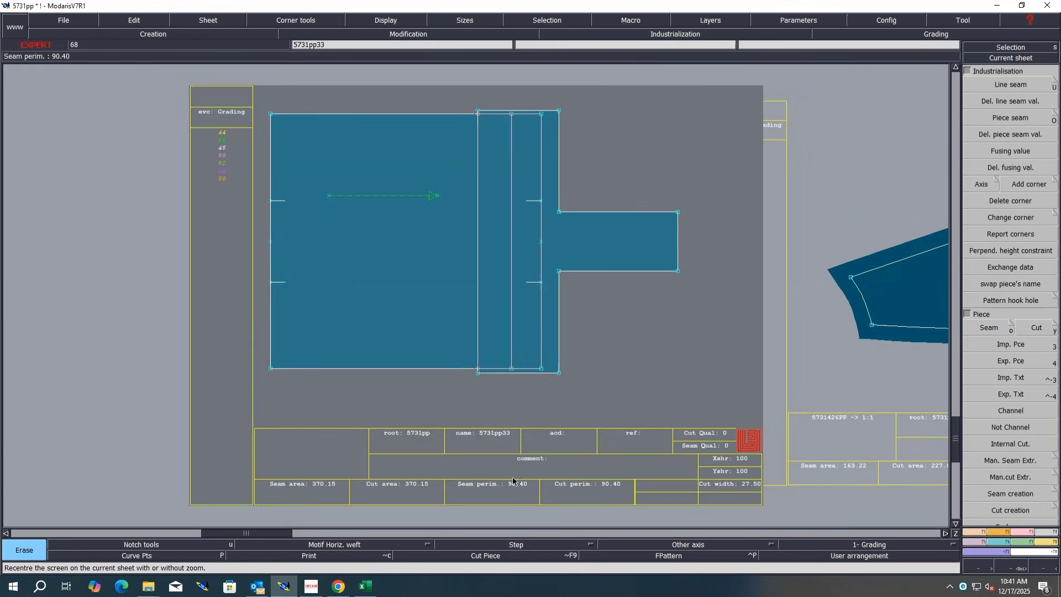
left_click(552, 461)
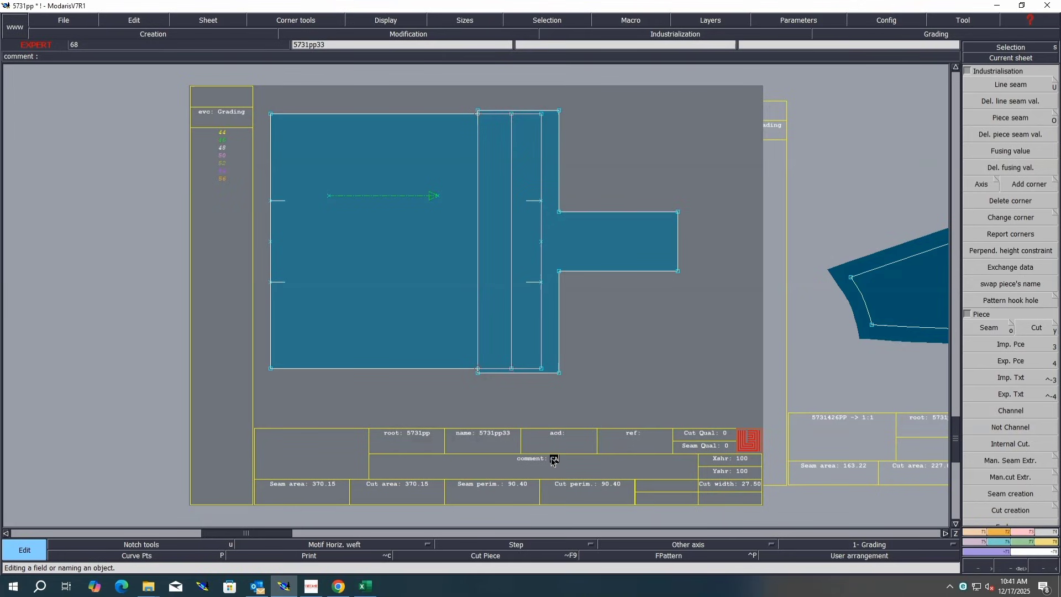
type("CARGO POCKET")
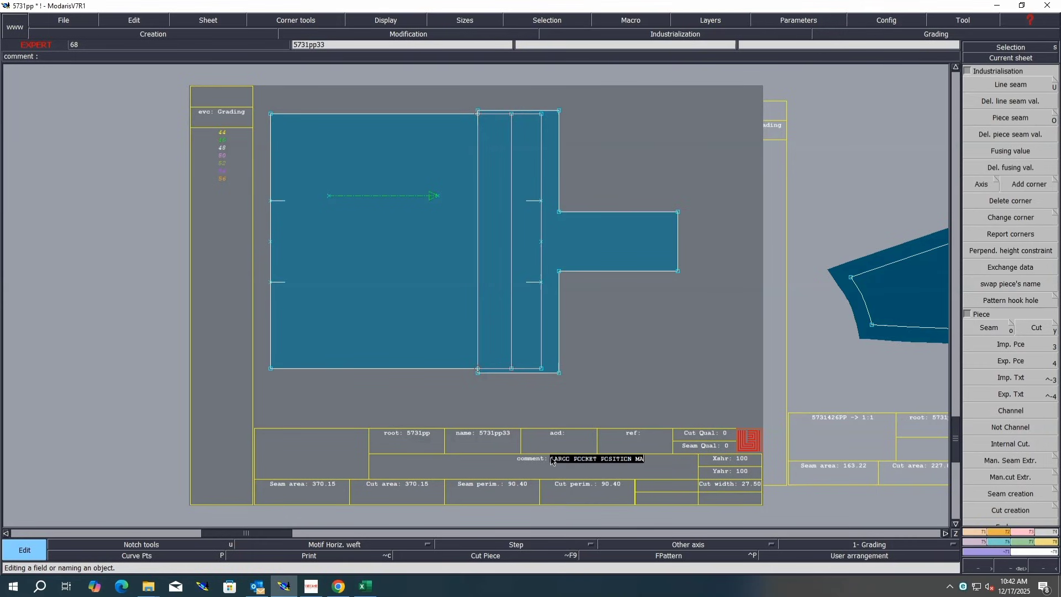
type("POSITION MARK")
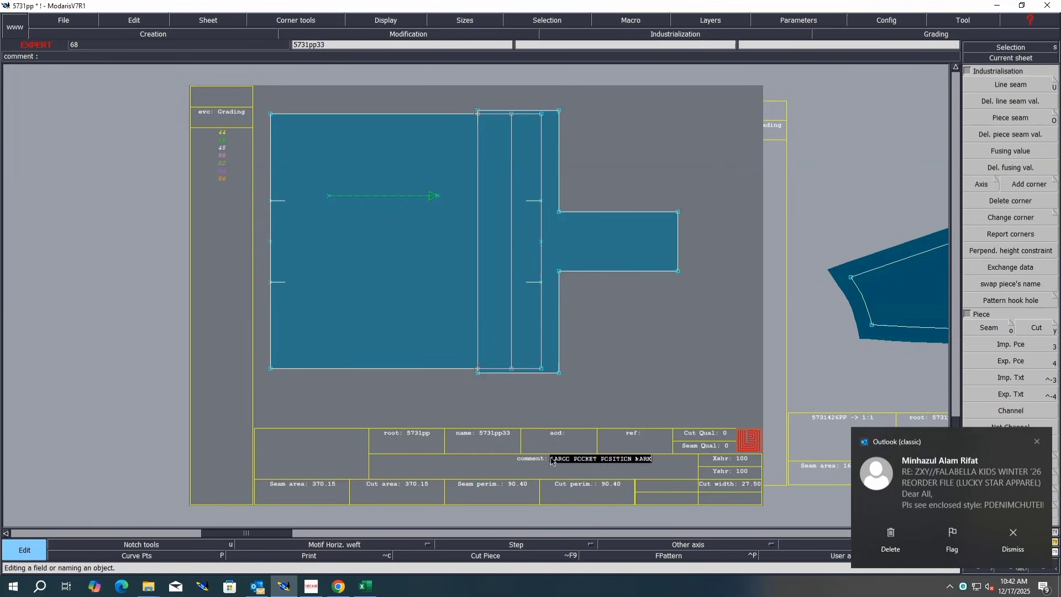
key("Return")
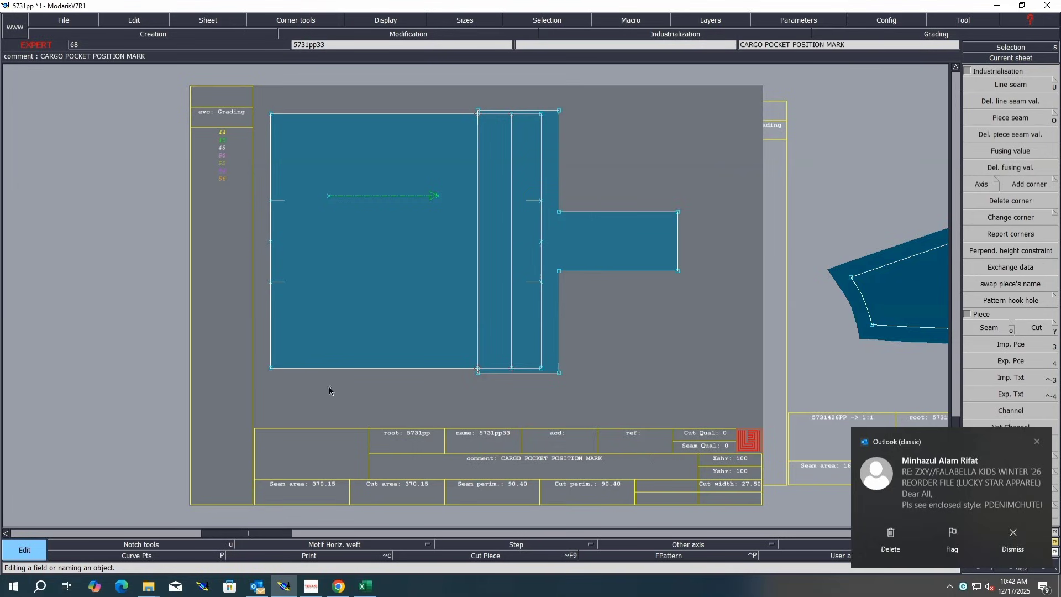
Step: Dismiss the notification and create a piece article for the cargo pocket piece in the variant
left_click(1013, 533)
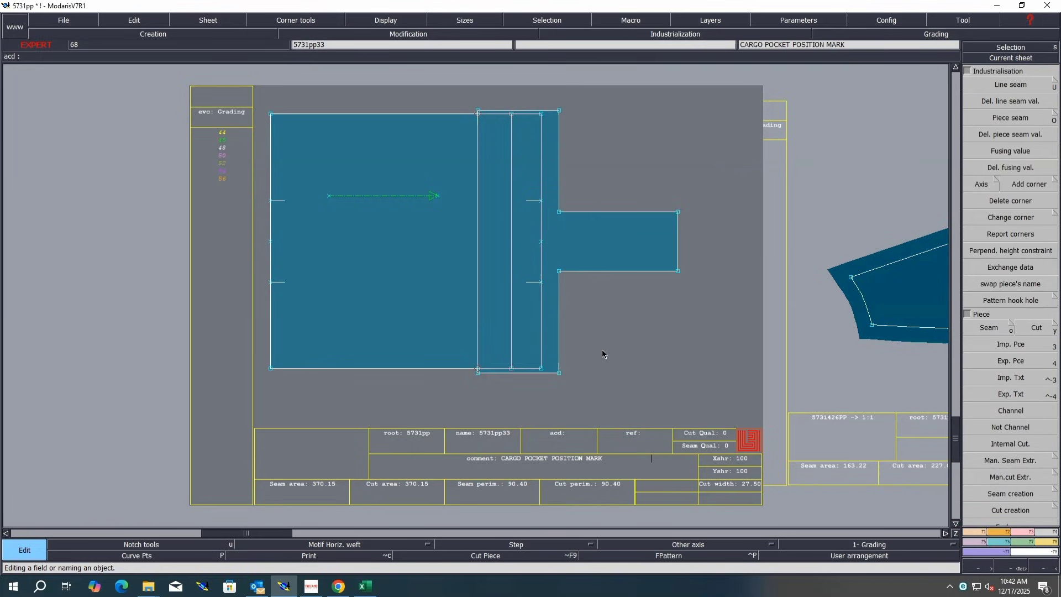
key("j")
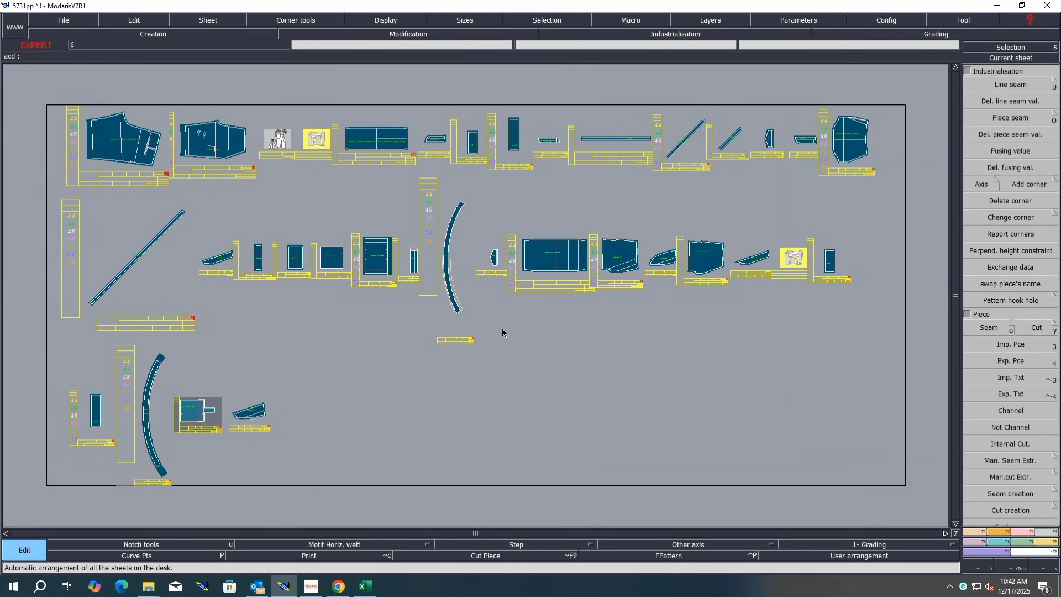
key("ctrl+u")
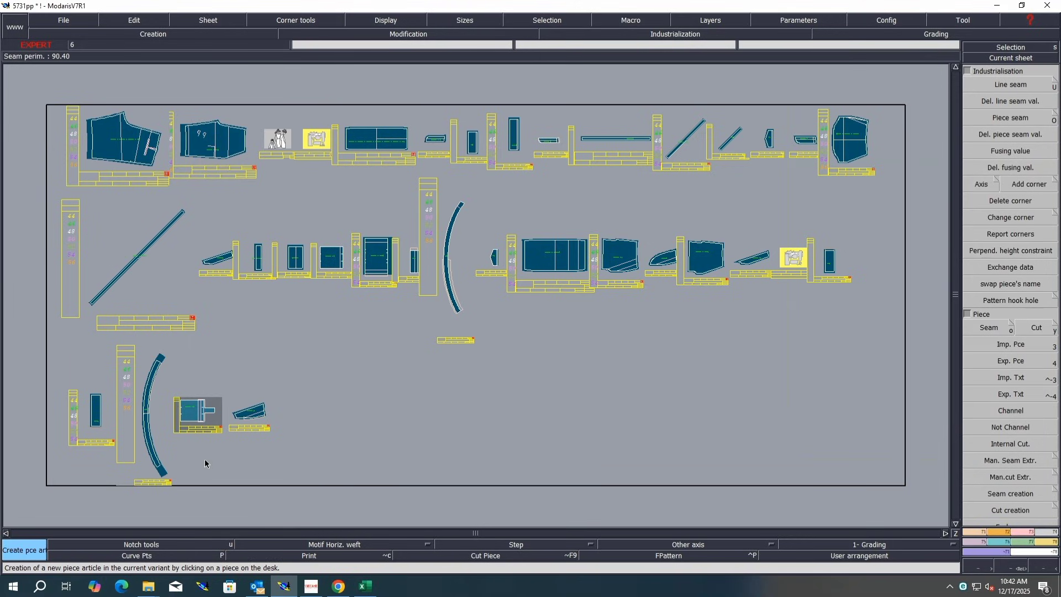
left_click(193, 419)
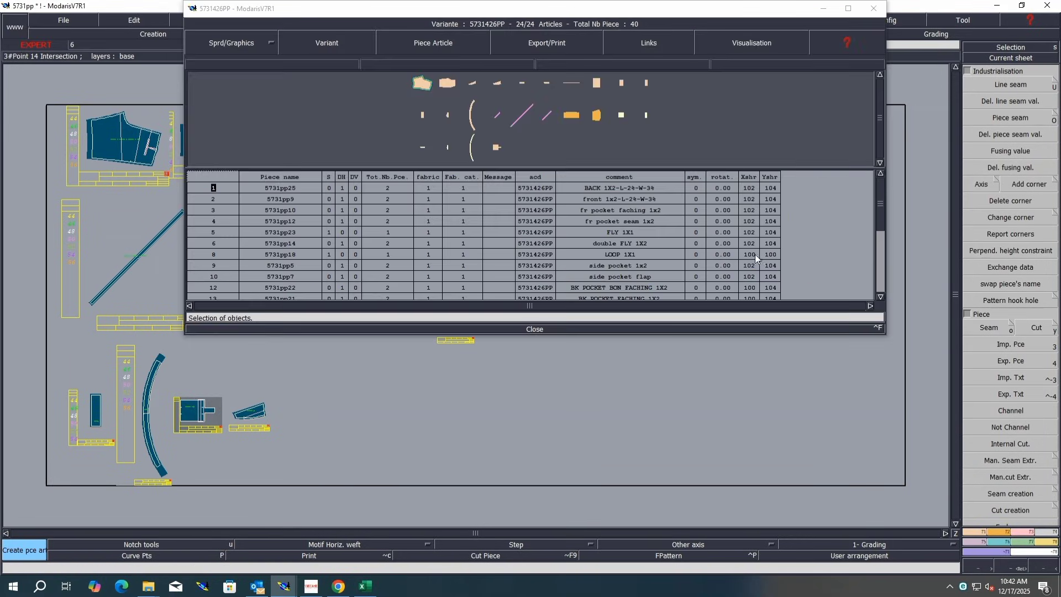
Step: Set the cargo pocket article to a single piece with shrinkage values 102 and 104
left_click(849, 8)
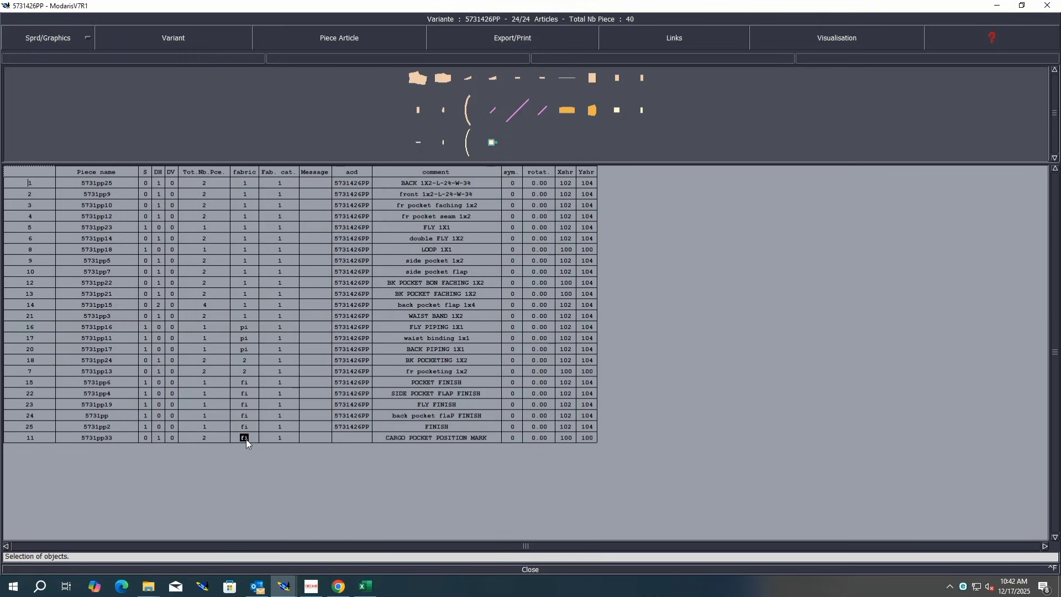
left_click(158, 438)
left_click(585, 437)
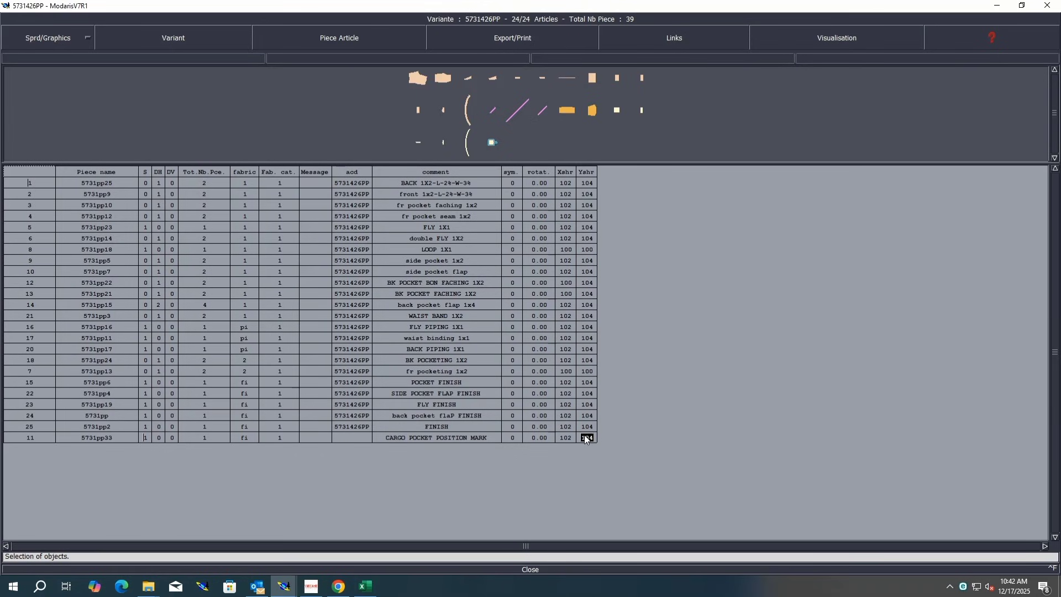
Step: Close the variant window and accept the access paths dialog
left_click(531, 569)
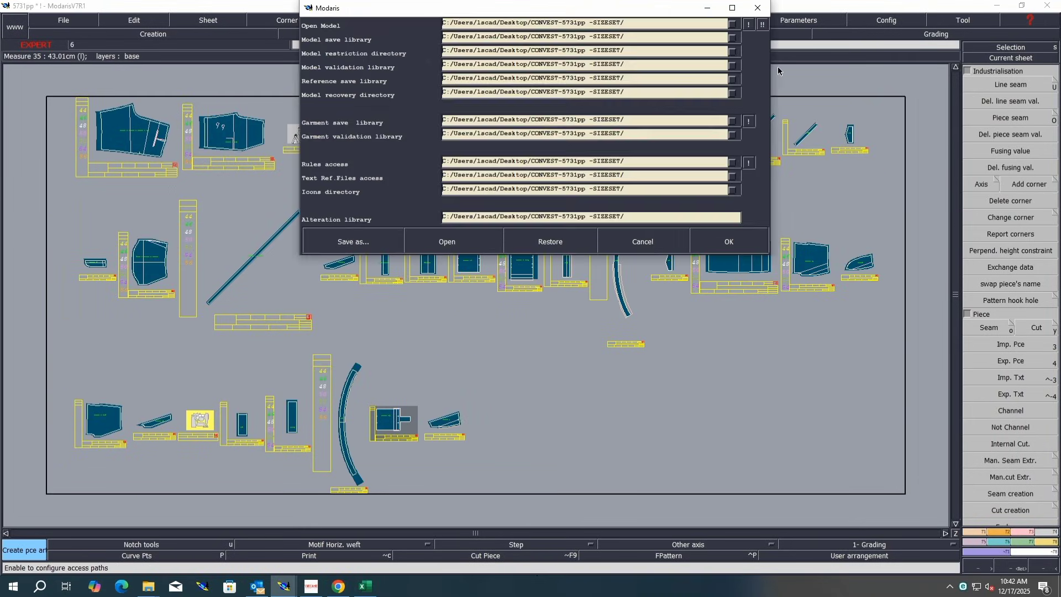
left_click(728, 242)
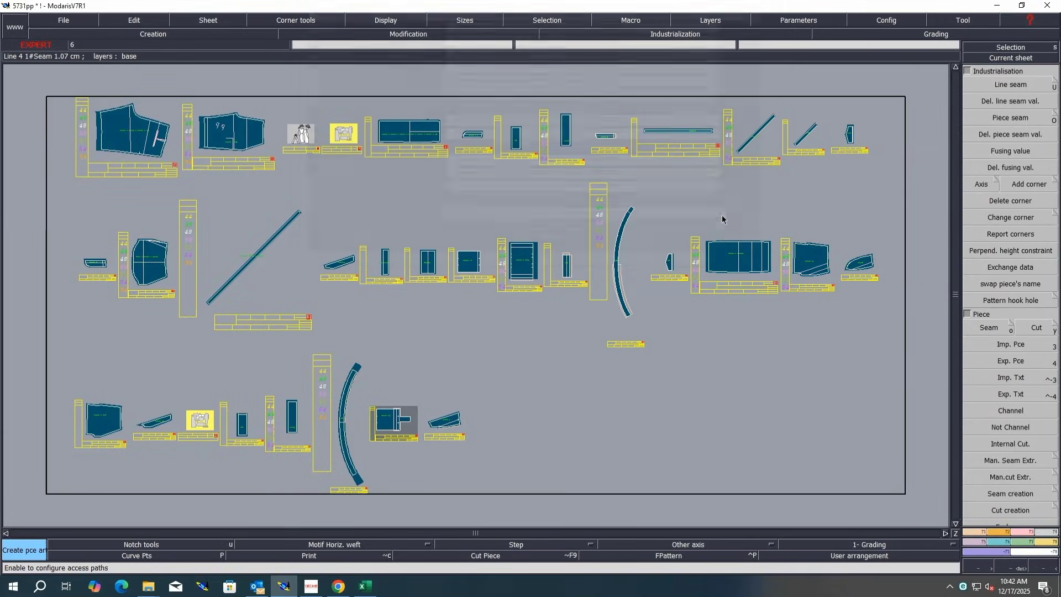
Step: Rename the model as 5731pp-SS on its title sheet
left_click(467, 353)
key("Return")
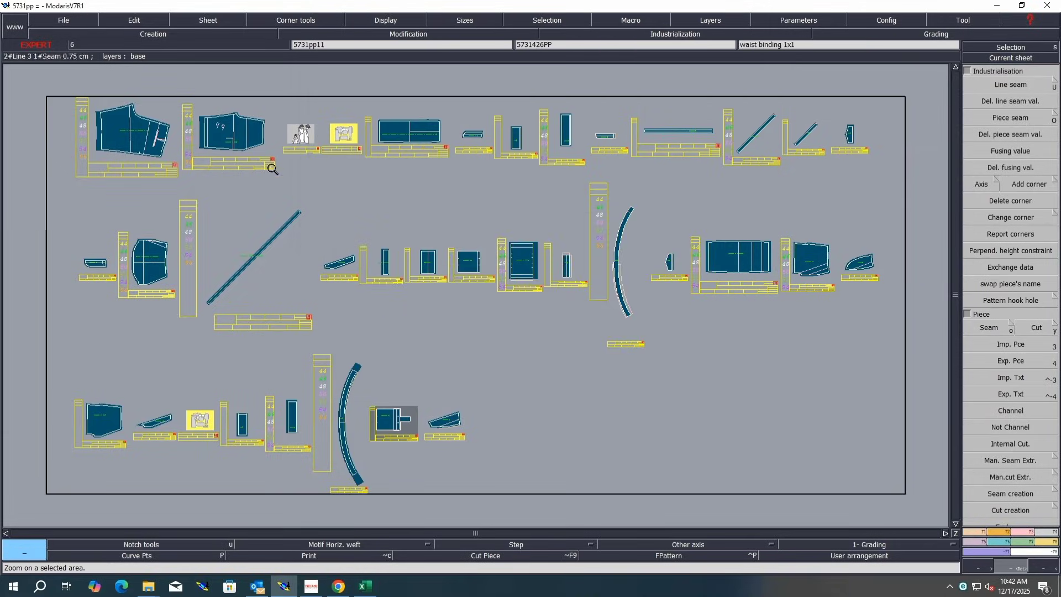
left_click_drag(369, 126, 270, 162)
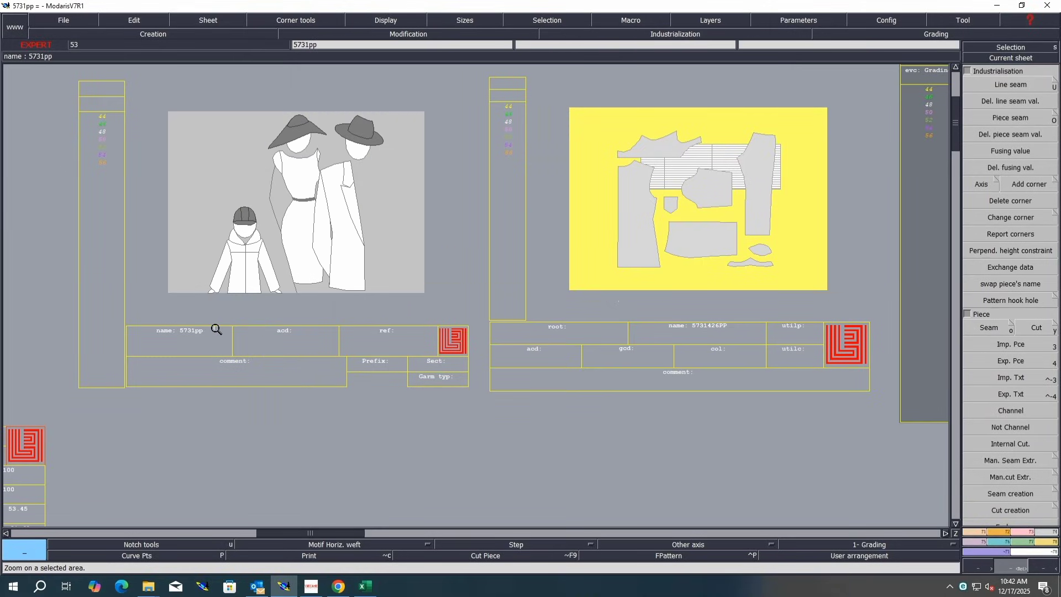
key("e")
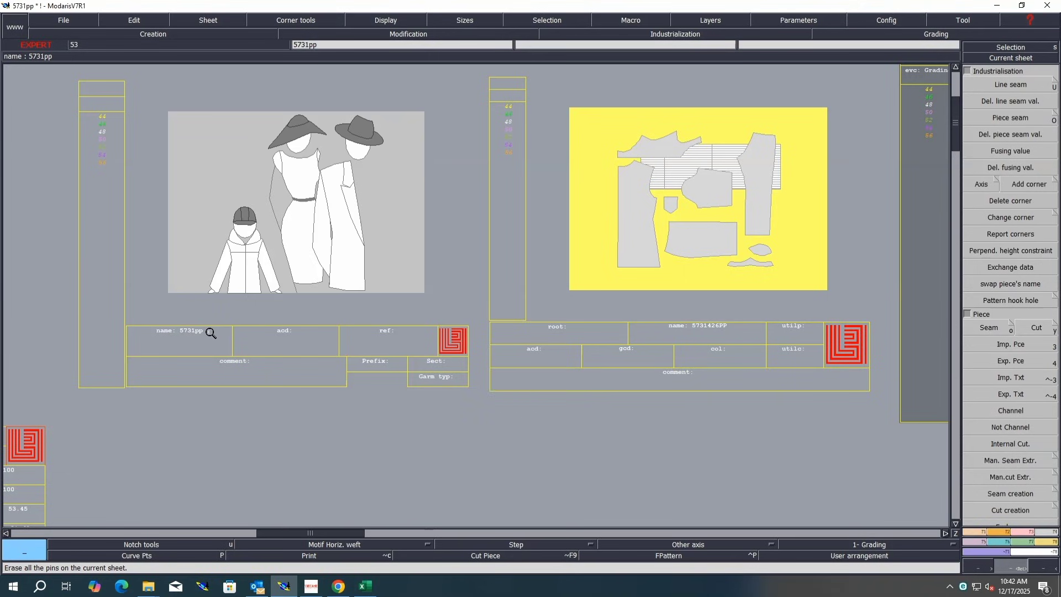
left_click(211, 333)
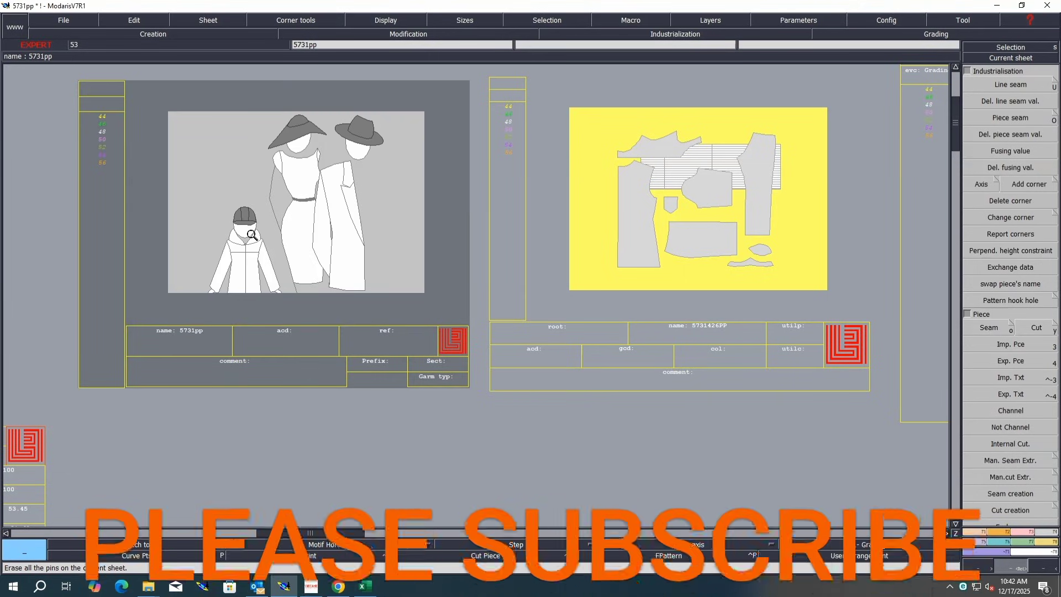
key("q")
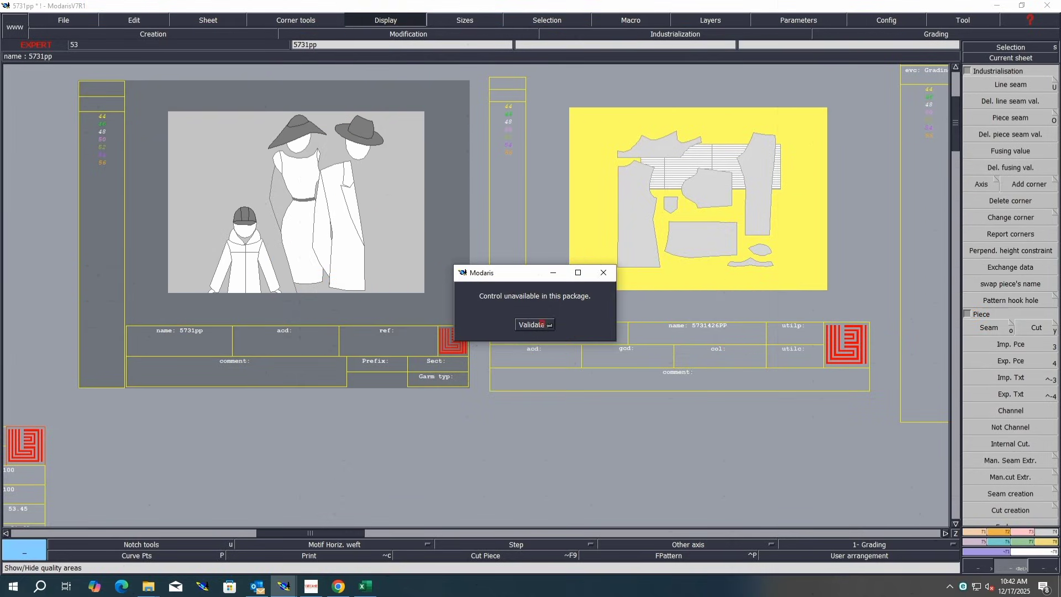
left_click(532, 325)
left_click(134, 20)
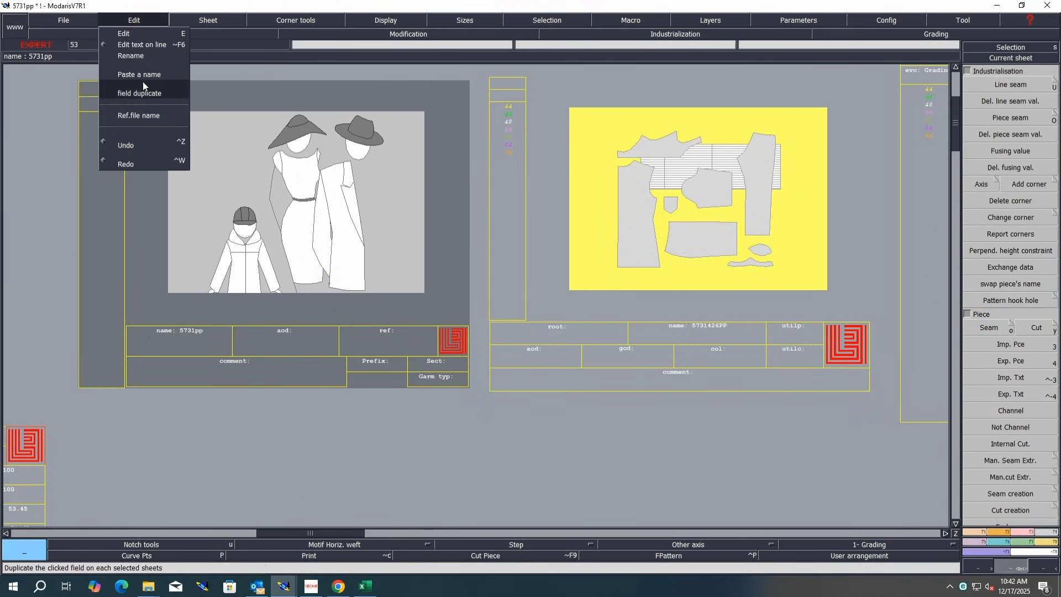
left_click(158, 35)
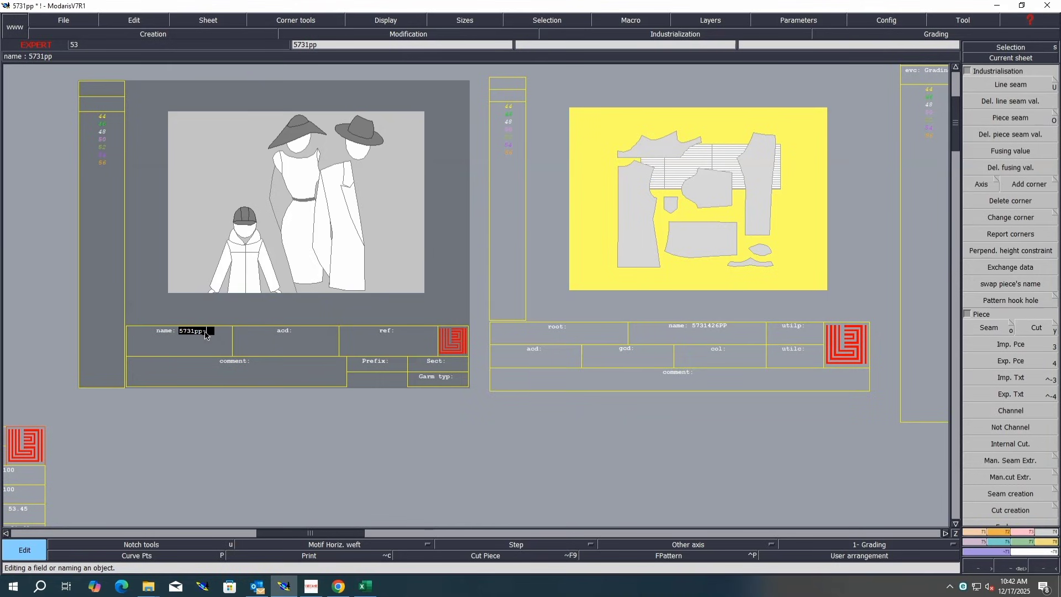
type("SS")
key("Return")
Step: Duplicate the model name field onto the variant sheet and rearrange the sheets on the desk
left_click(135, 20)
left_click(131, 114)
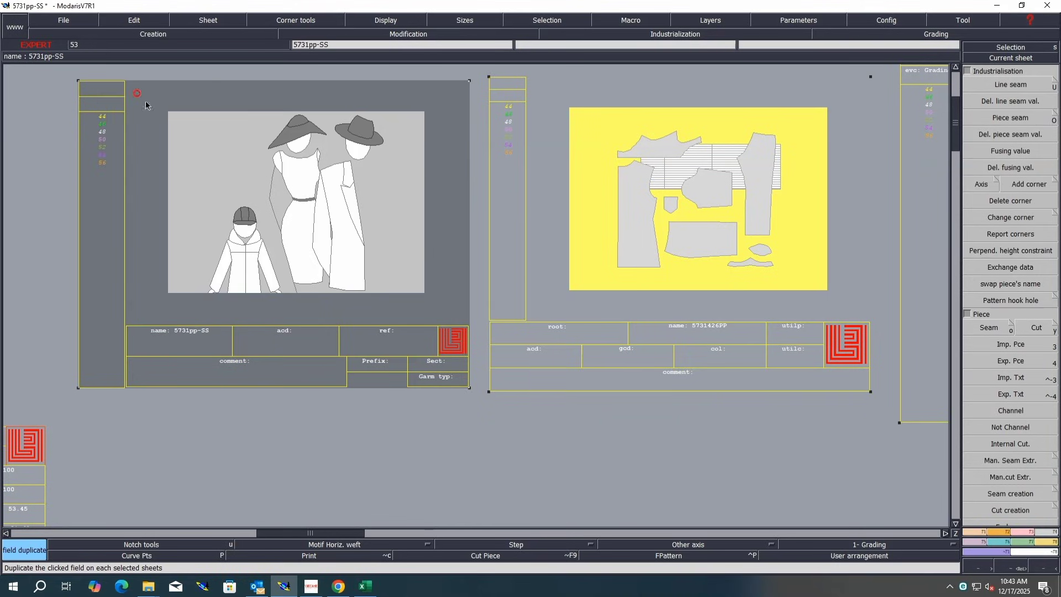
left_click(197, 330)
left_click(711, 325)
key("j")
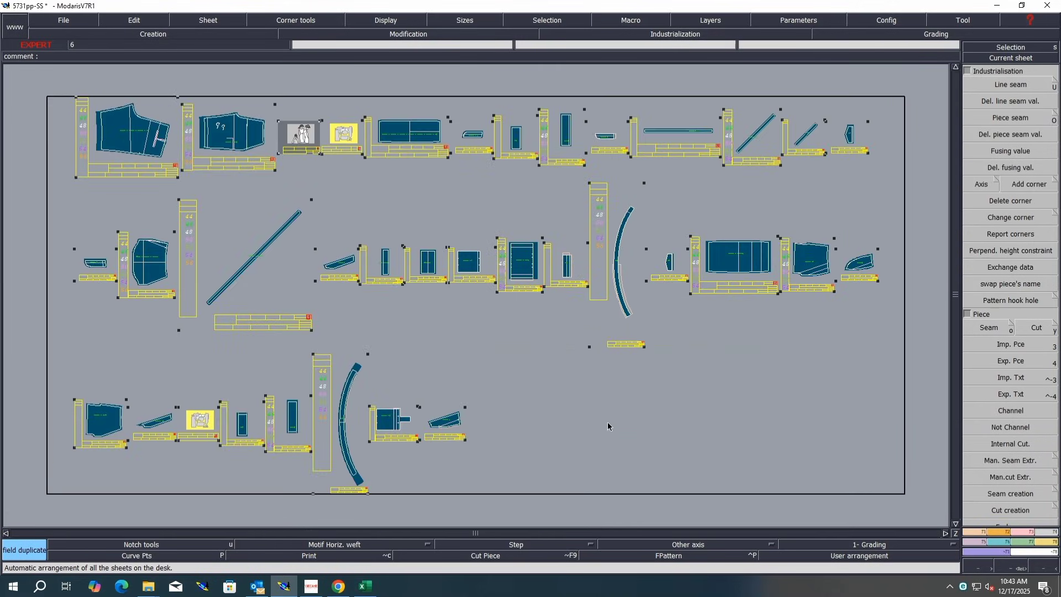
key("Return")
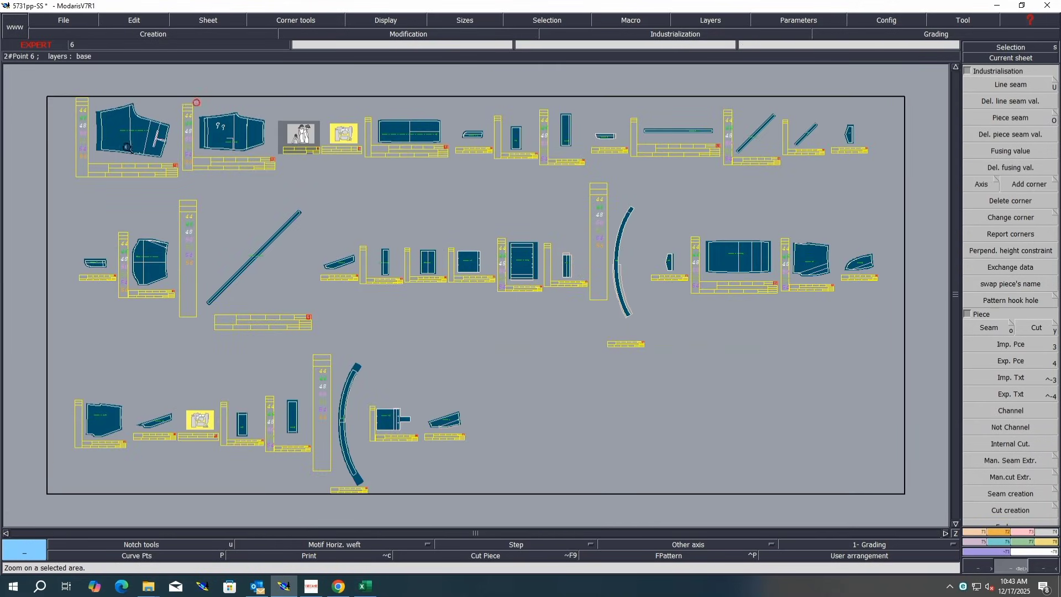
Step: Add a special axis on the back piece labelled SIZESET-LEN+2%WID+4% 17-12-2025
left_click(128, 148)
left_click_drag(651, 548, 662, 496)
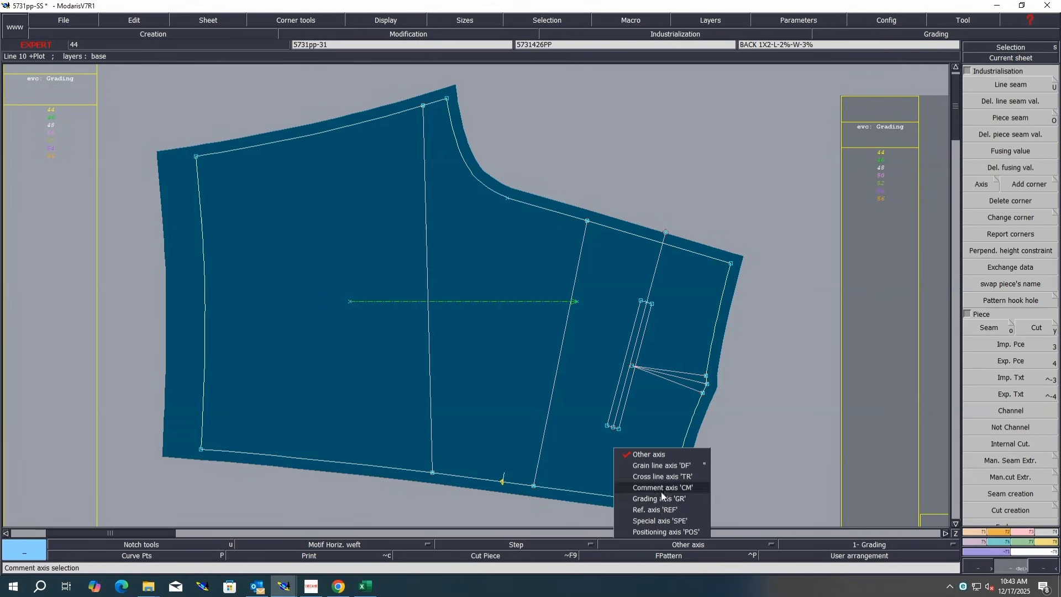
left_click(659, 520)
left_click(360, 257)
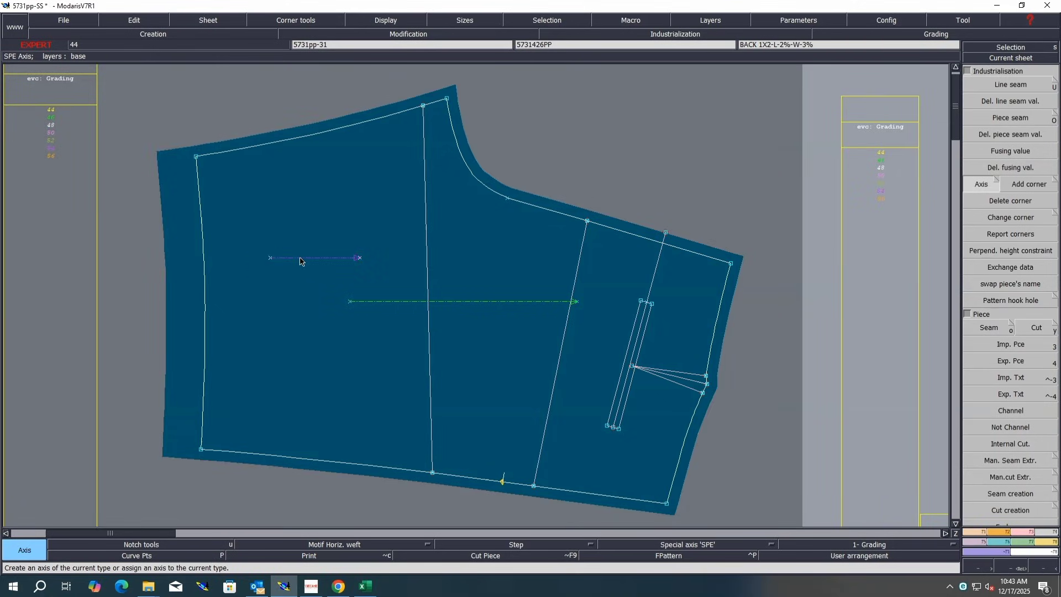
key("ctrl+u")
left_click(300, 257)
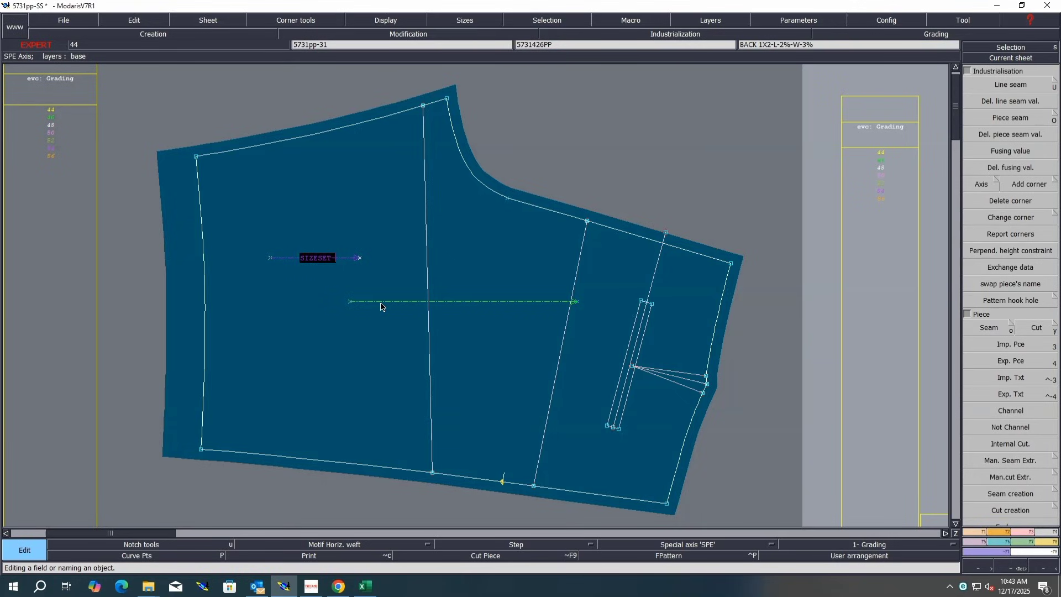
type("SIZESET-LEN+2%WID+4")
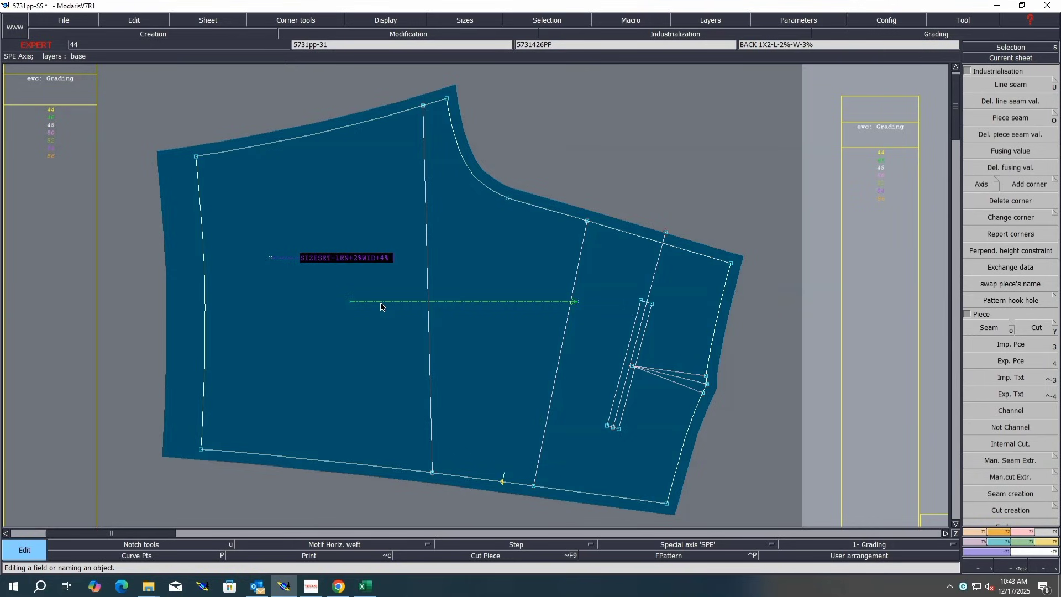
type("% 17-12-2025")
key("Return")
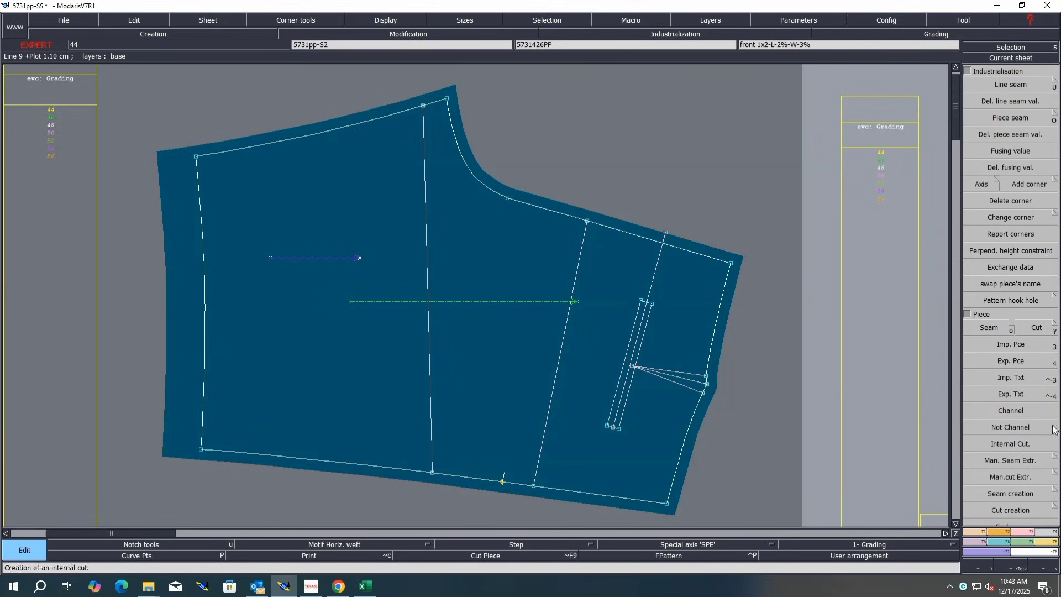
left_click(1045, 184)
left_click(1054, 183)
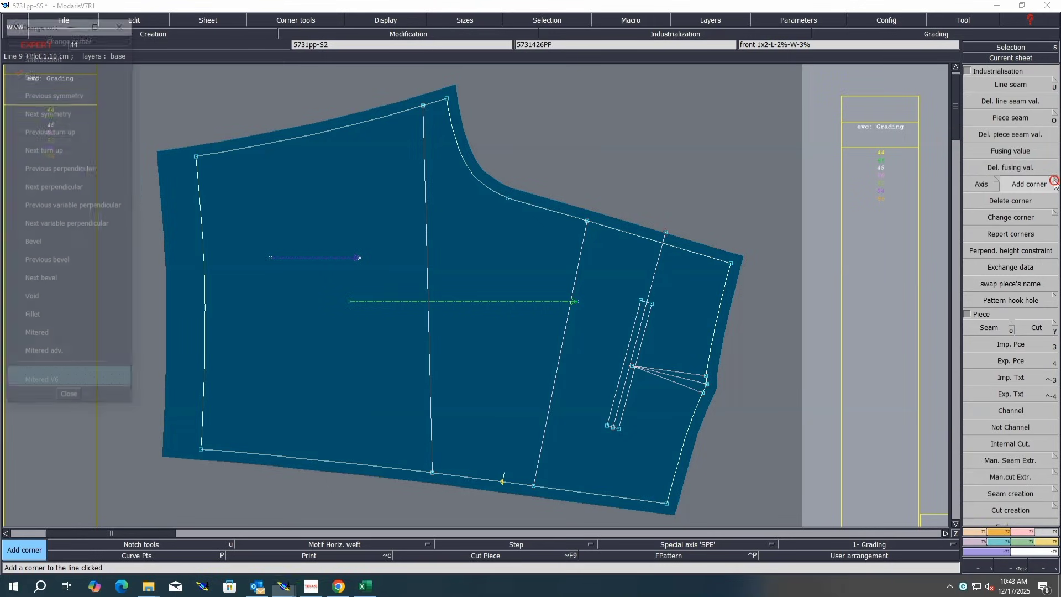
left_click(62, 94)
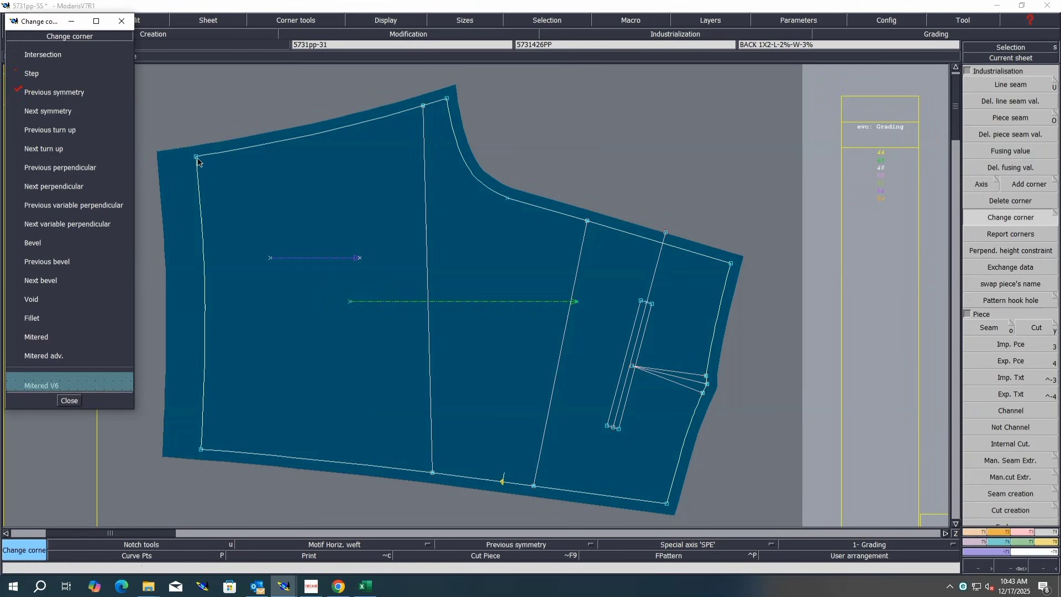
left_click(48, 111)
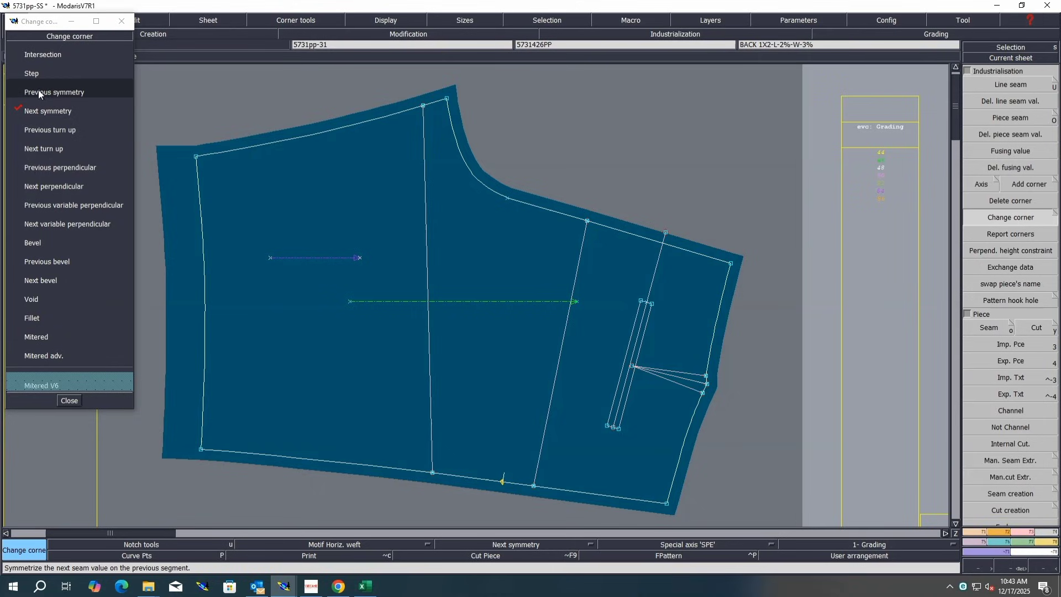
left_click(43, 130)
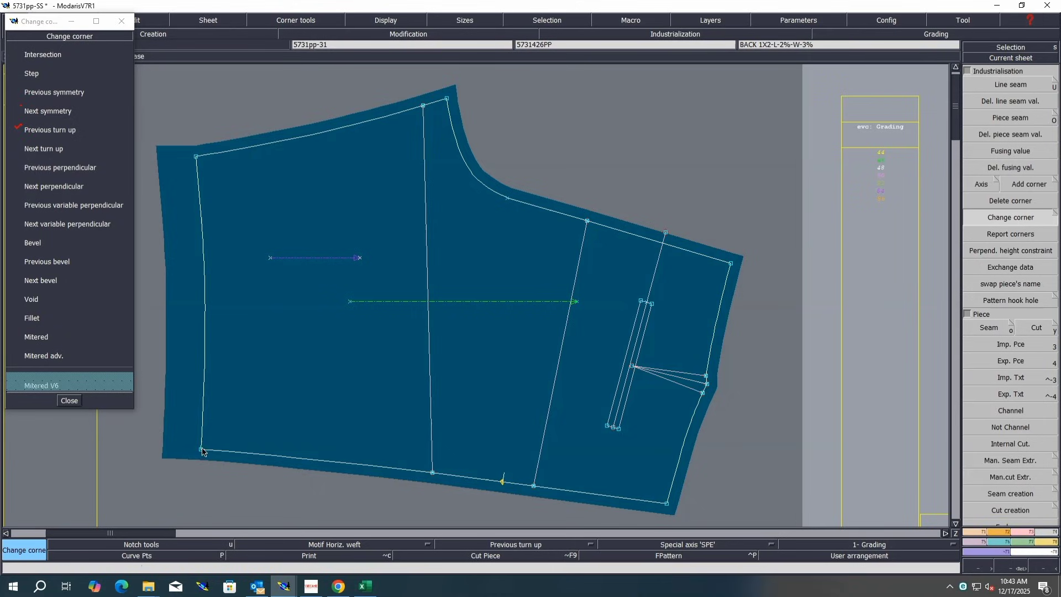
left_click(48, 110)
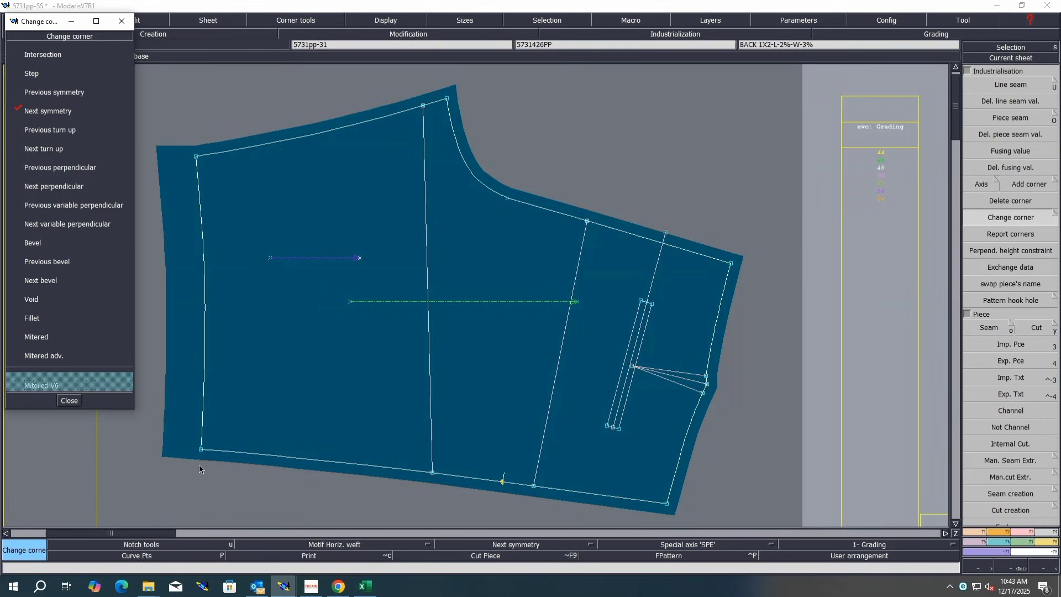
left_click(69, 400)
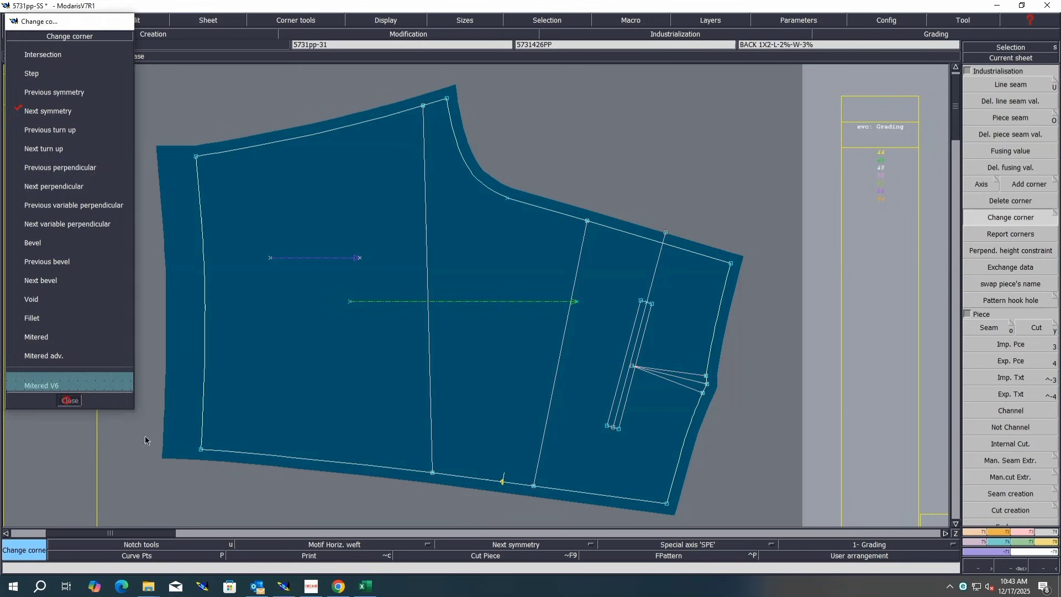
Step: Rearrange the sheets, confirm the access paths and save the model
key("j")
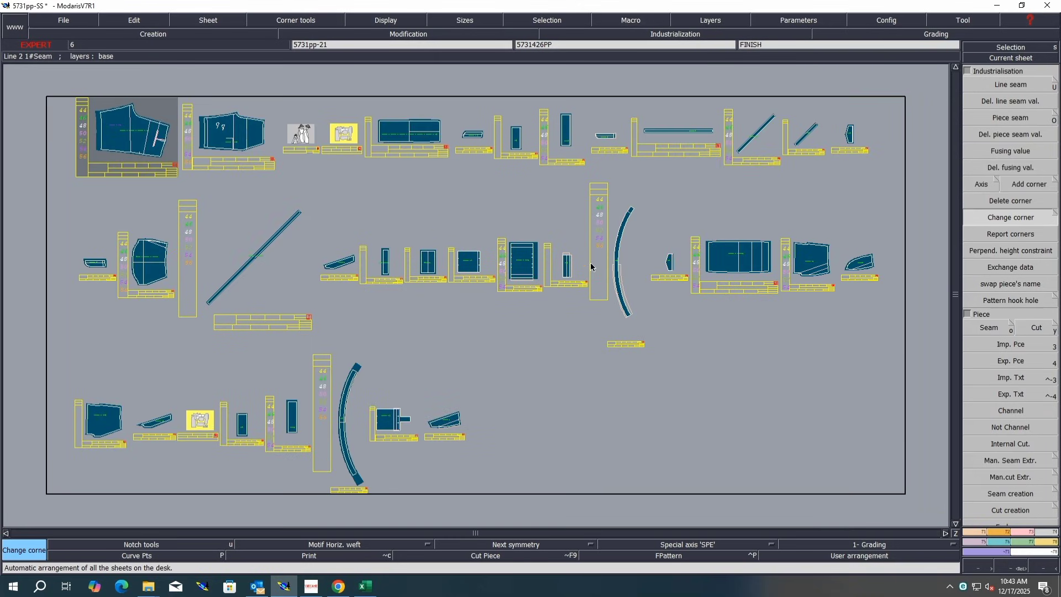
key("ctrl+a")
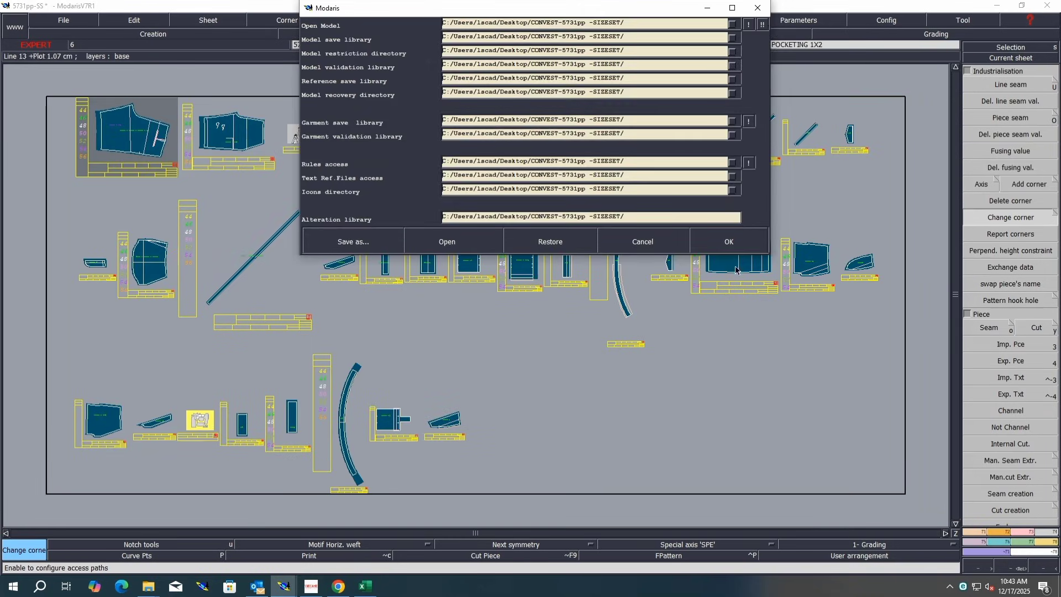
left_click(729, 242)
key("ctrl+s")
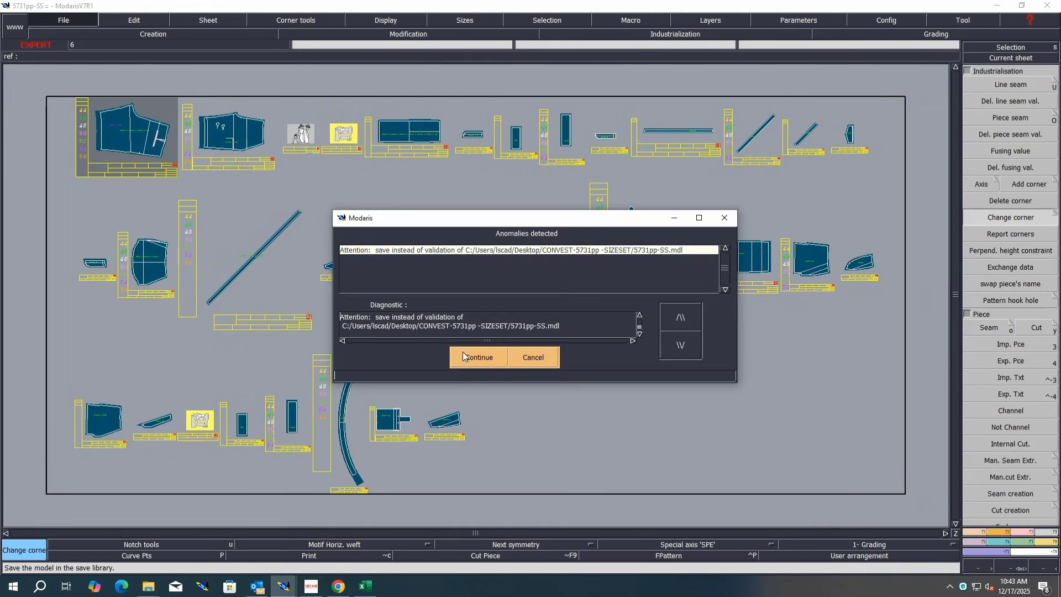